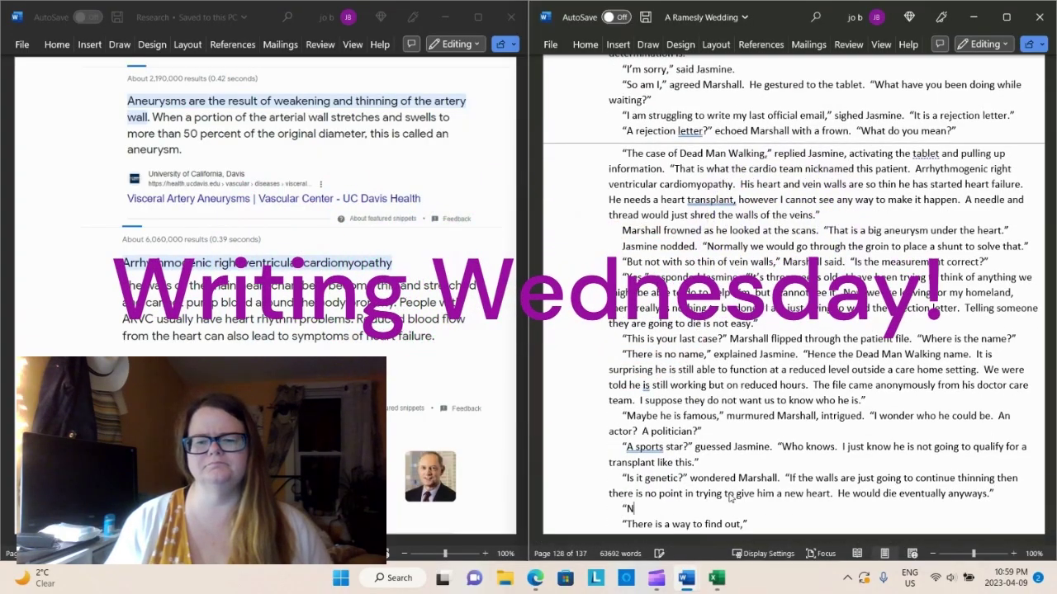
Replace the stray N with “It is not genetic,” revealed Jasmine, and begin “I had him…”
key("BackSpace")
type("It's")
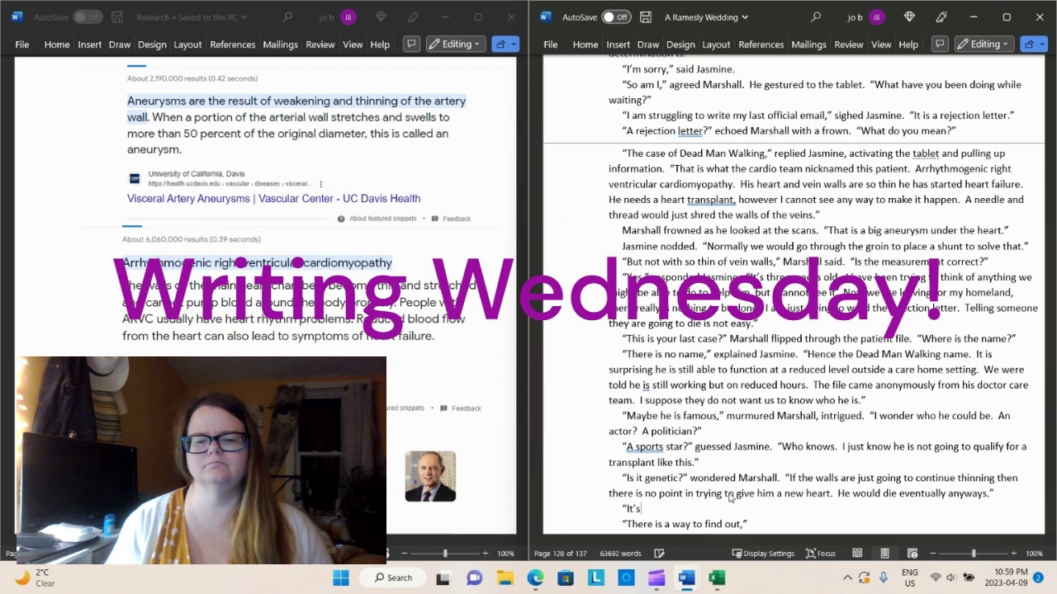
key("BackSpace")
key("BackSpace")
type("is not gene")
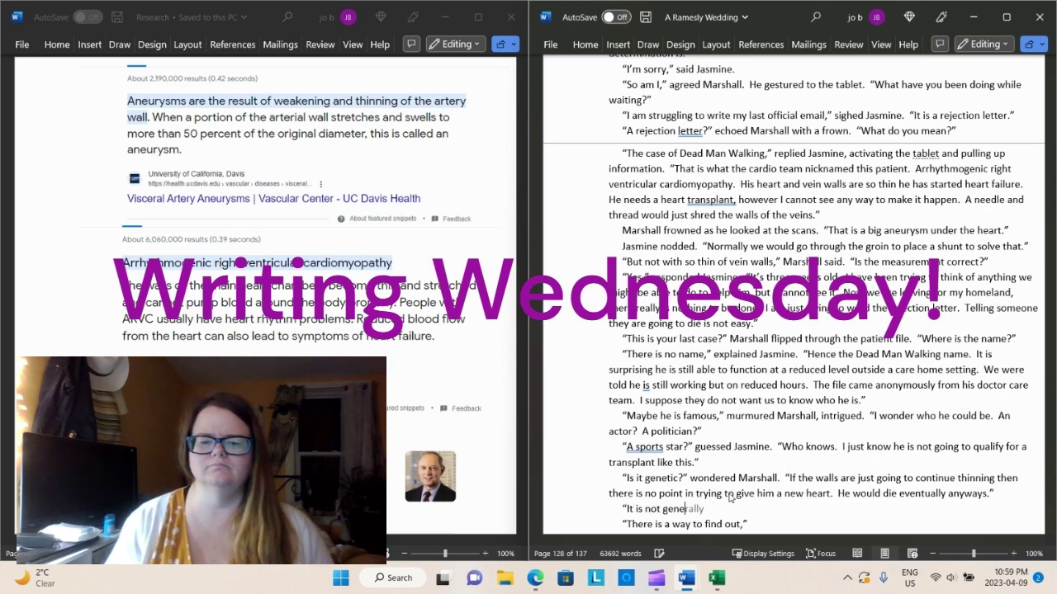
type("tic,\"")
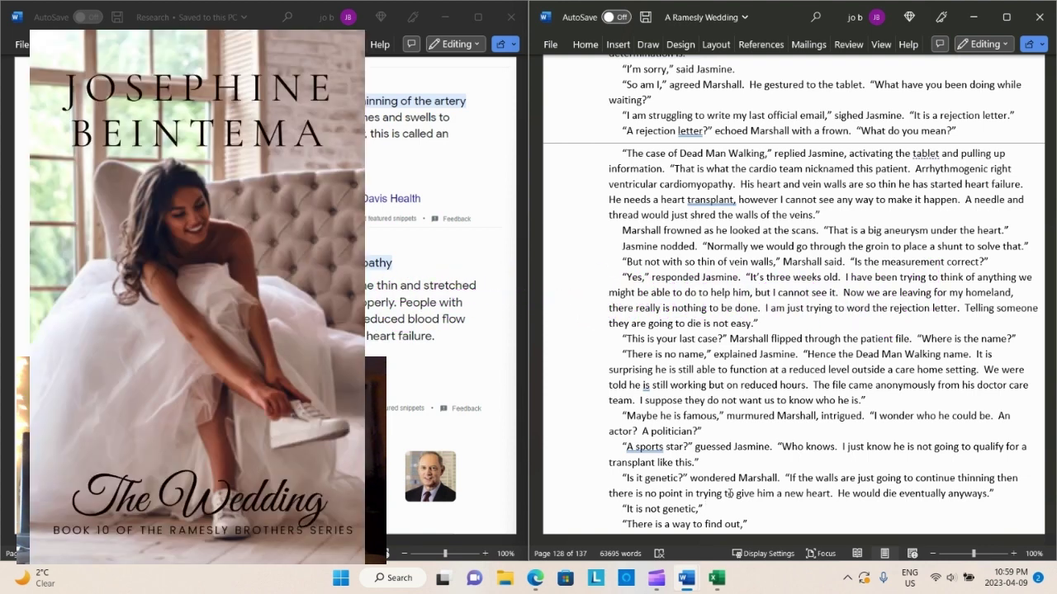
type("revealed Jasmine.  \"I had him g")
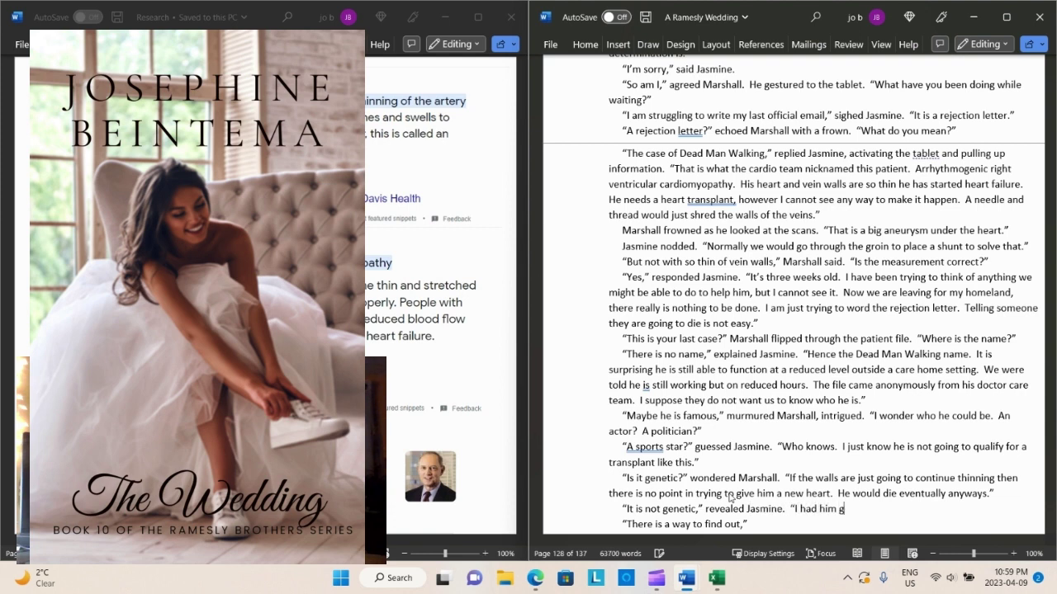
type("iv")
key("BackSpace")
key("BackSpace")
key("BackSpace")
Finish Jasmine's line ending “he has been poisoned.” and add Marshall's surprised “Poisoned?”
type("forward a com")
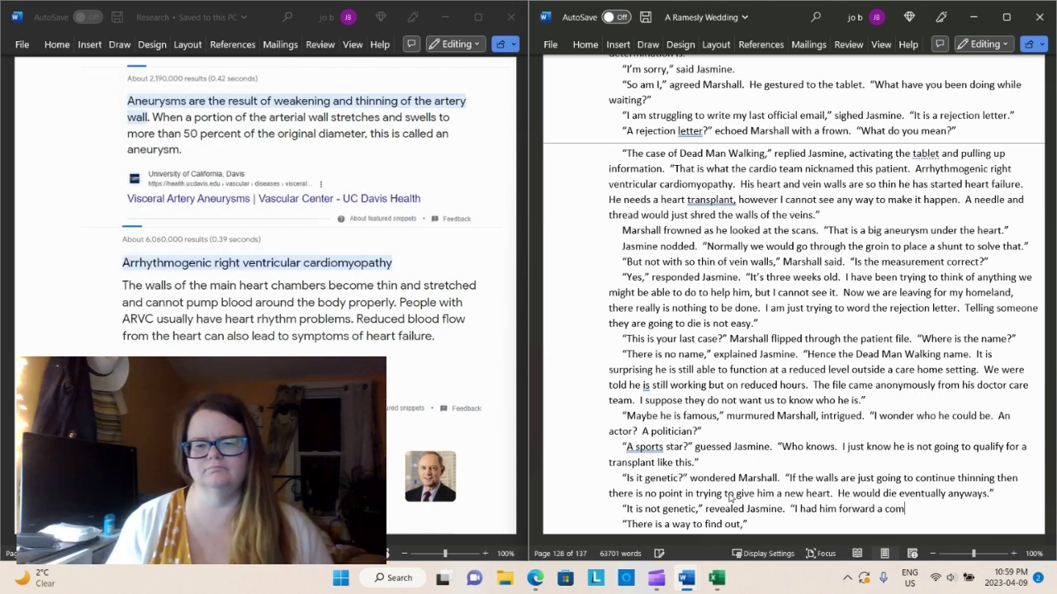
type("plete history.  ")
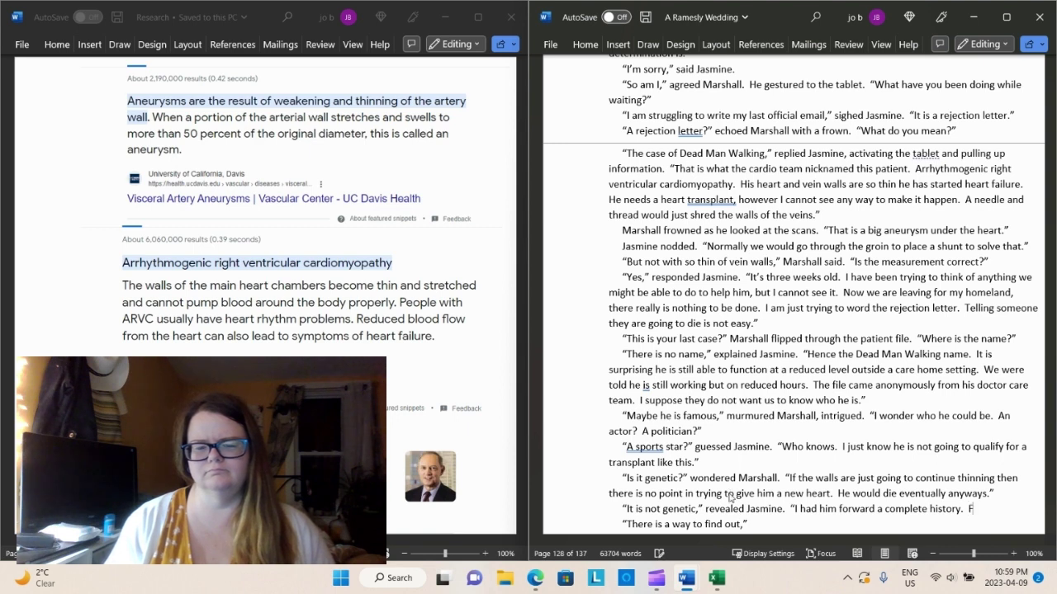
type("From there")
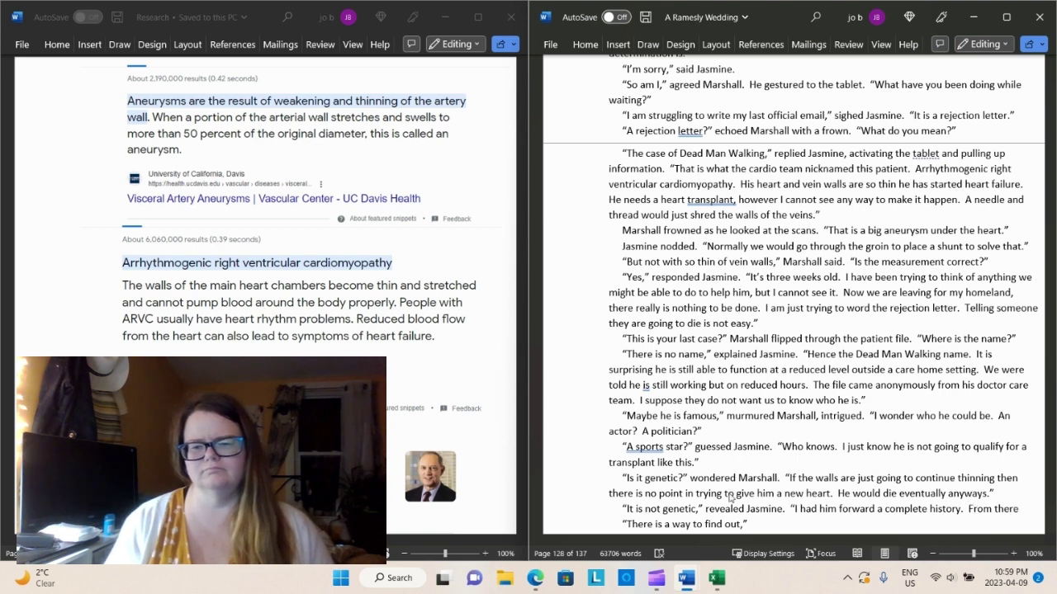
type(", I hav")
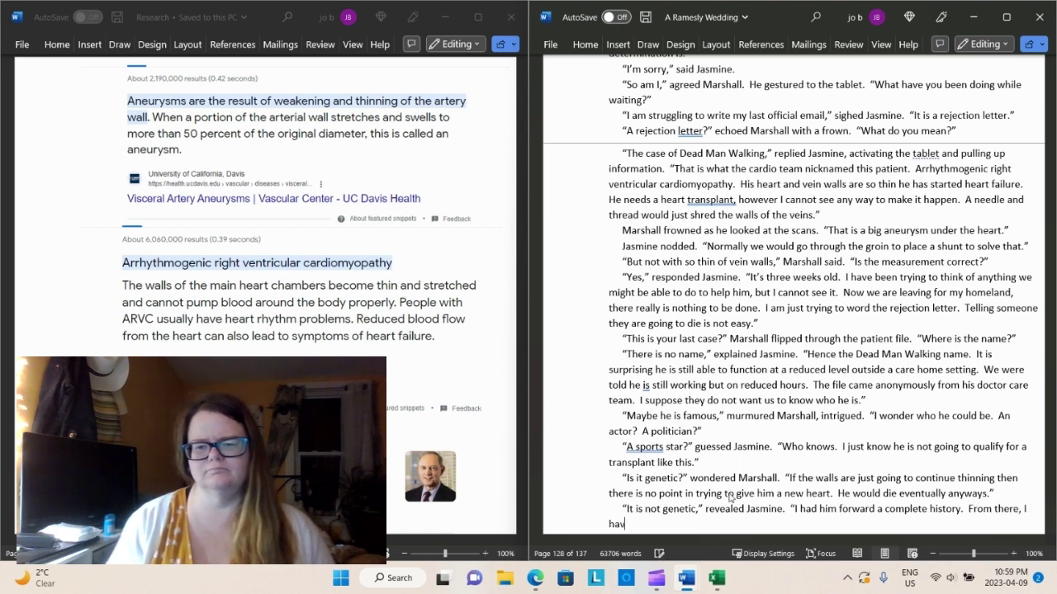
type("e determined")
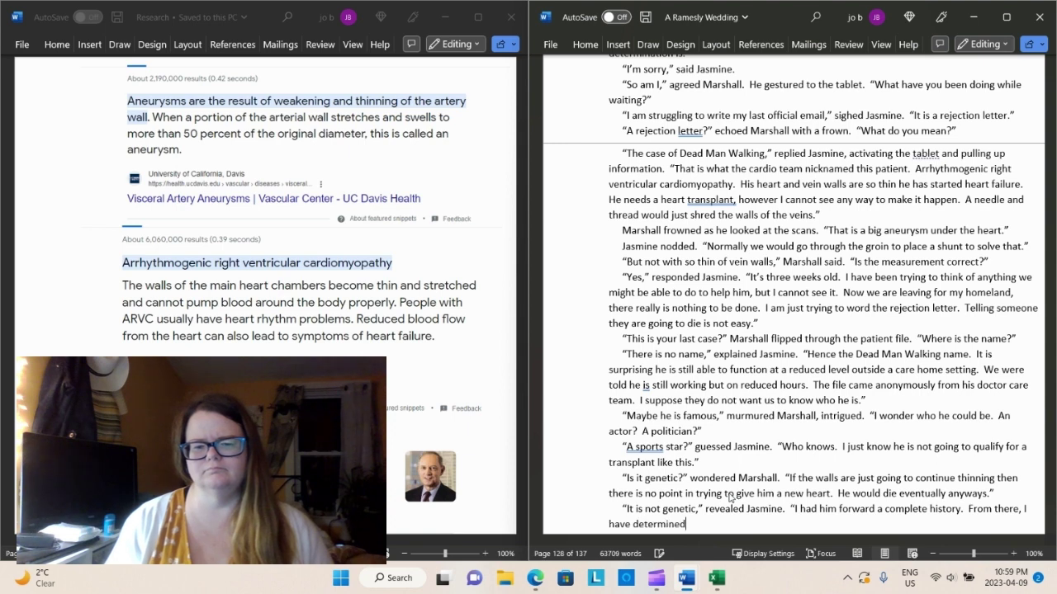
type(" he has been ")
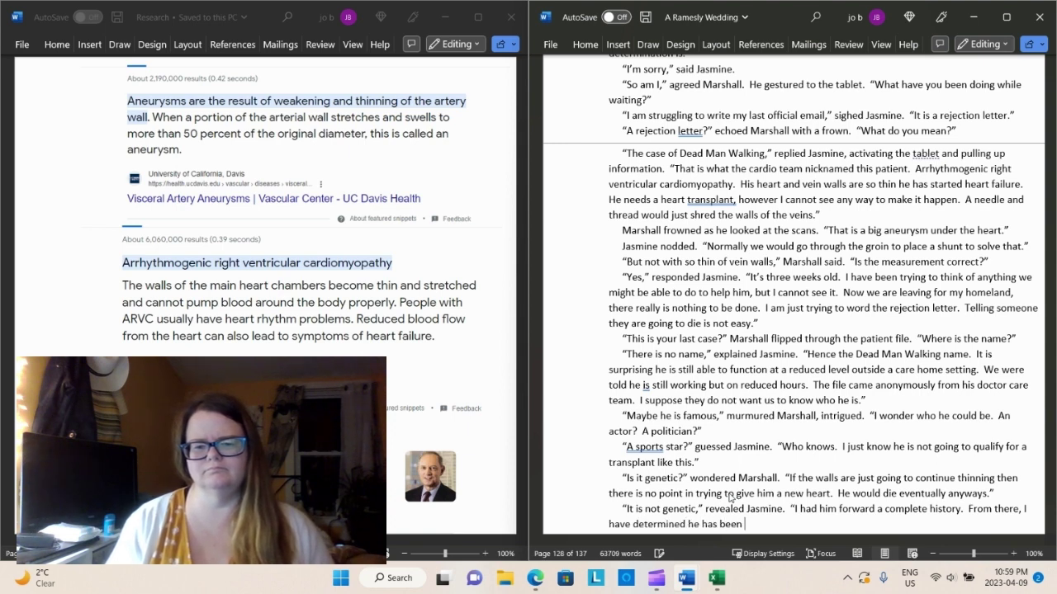
type("poisoned.\"")
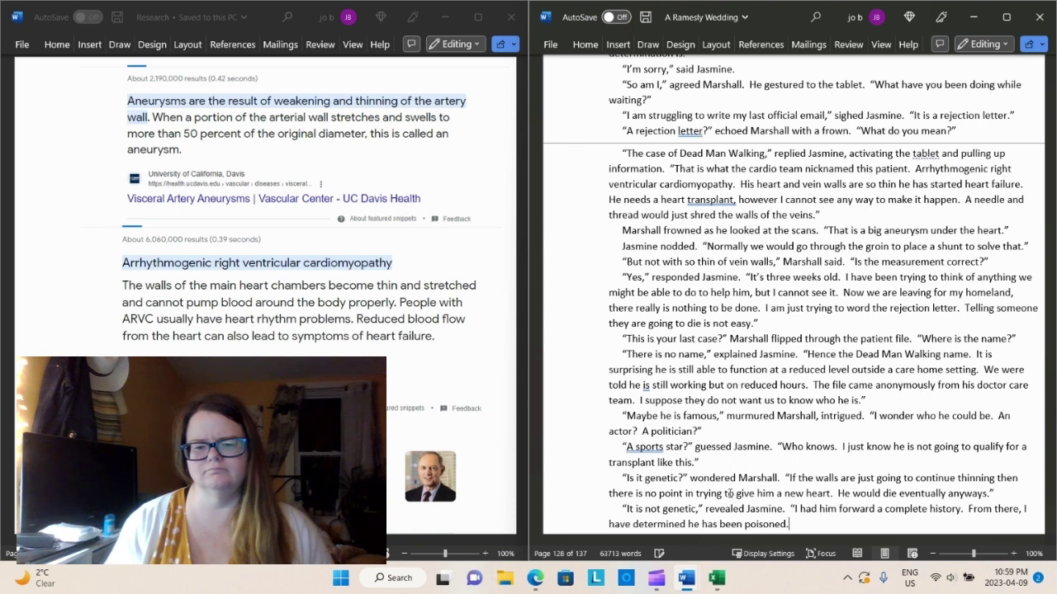
key("Return")
type("\"Poisone")
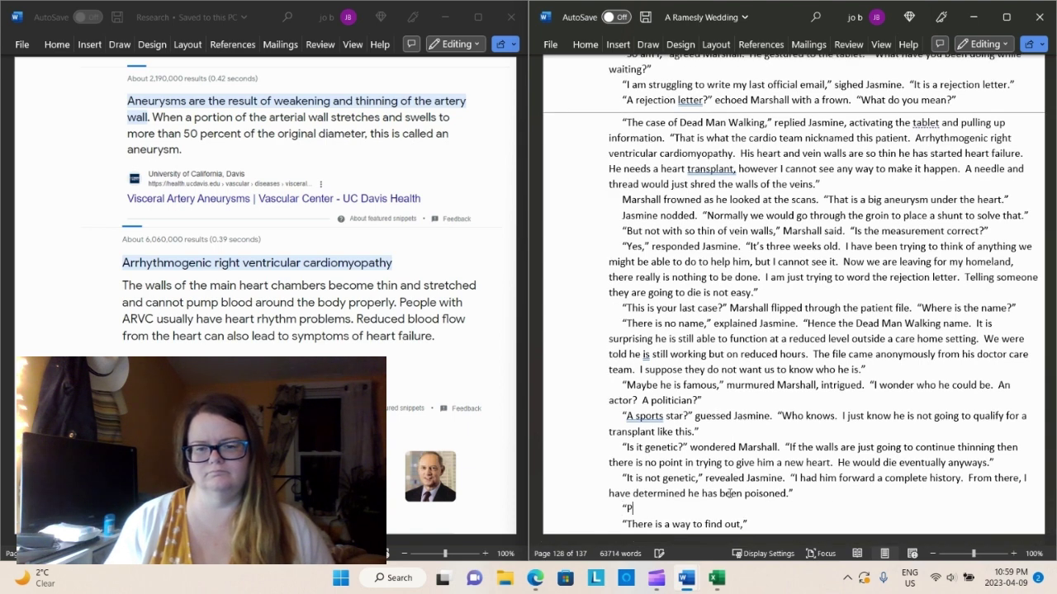
type("d?\" ")
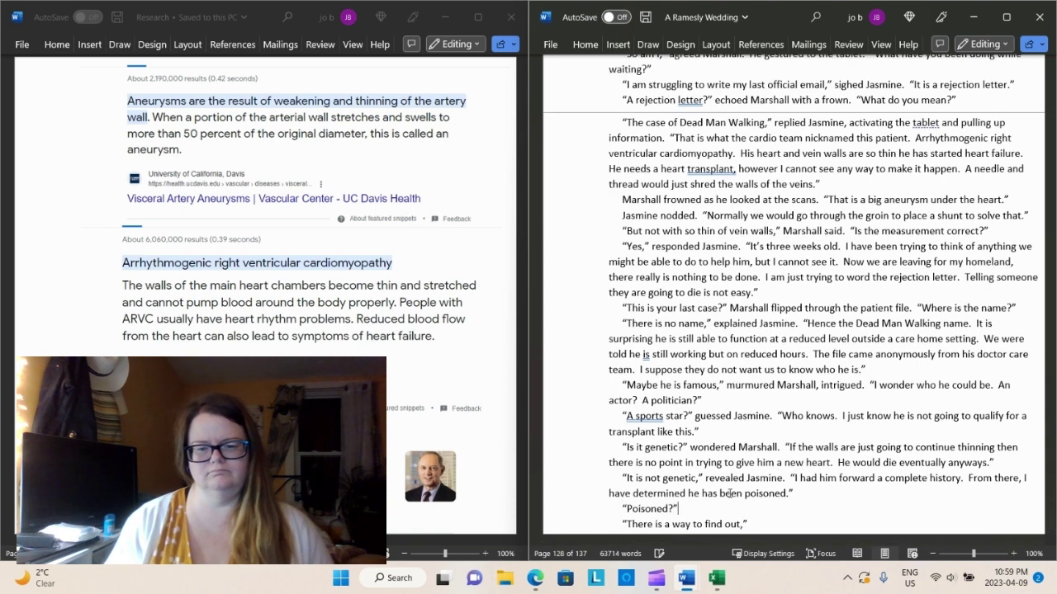
type("Mar")
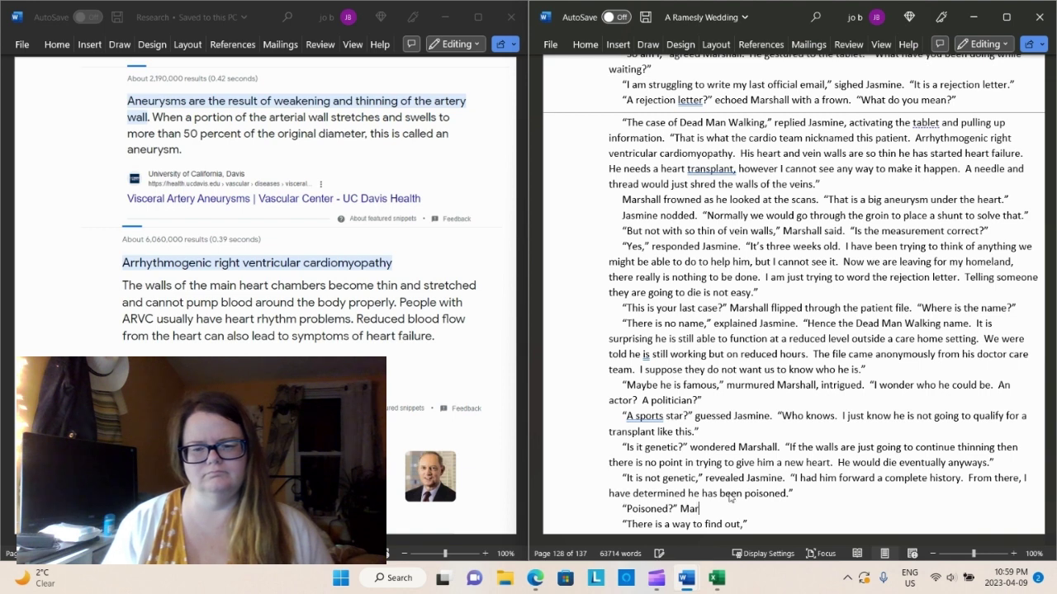
type("shall looked a")
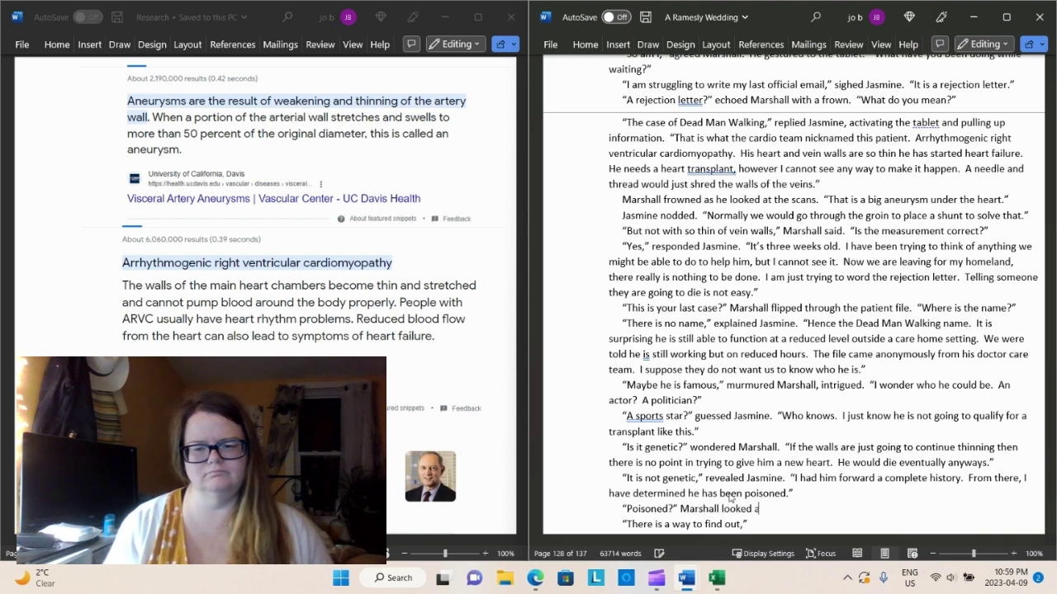
type("t her in surprise.")
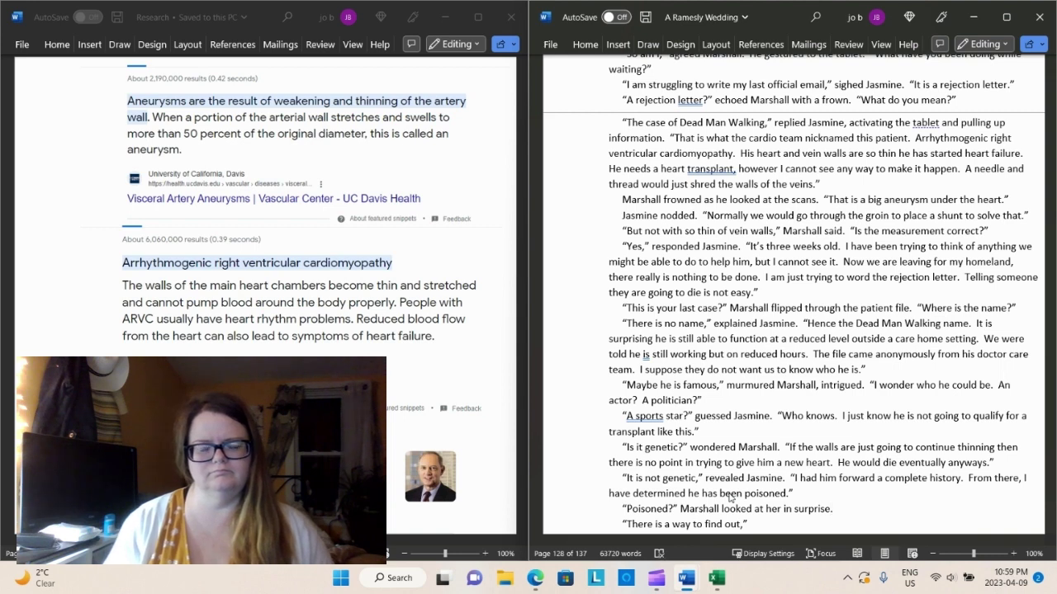
Begin Jasmine's answer: “Yes,” affirmed Jasmine, “Accidentally or intentionally, he has been ingesting…”
key("BackSpace")
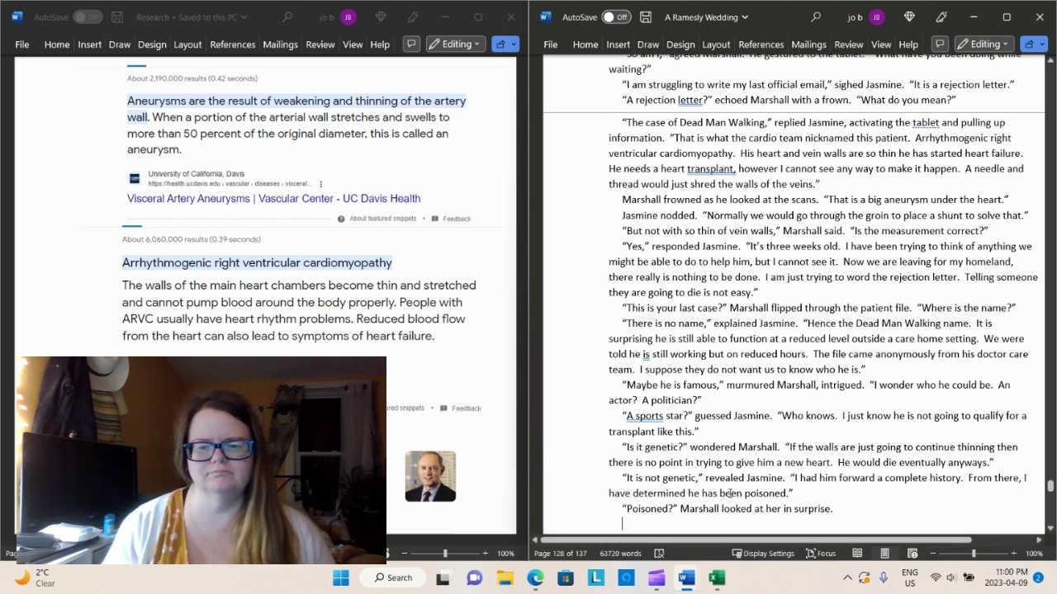
type("\"Yes,\" a")
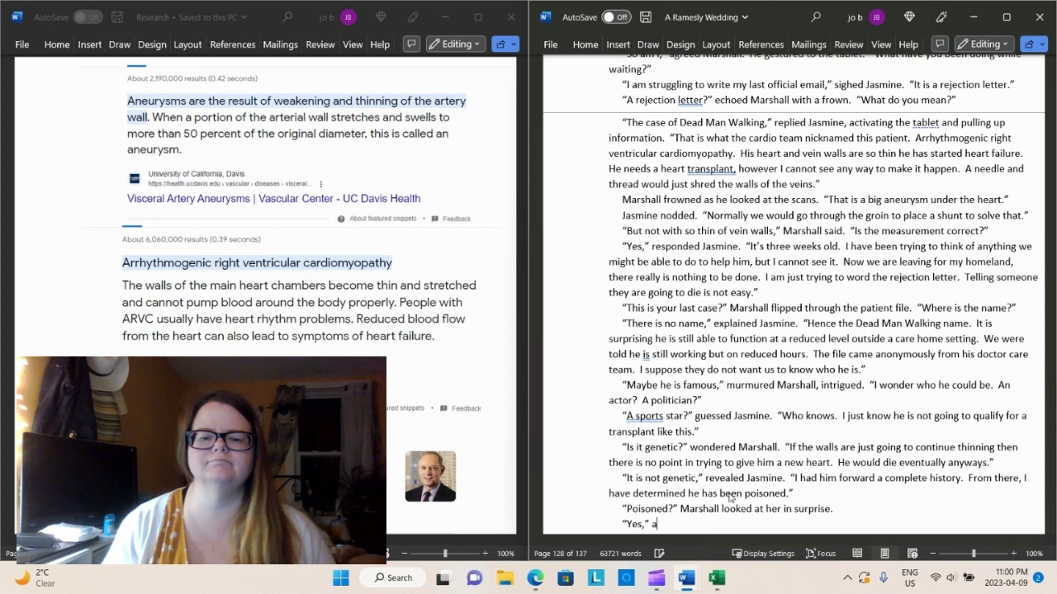
type("ffirmed Ja")
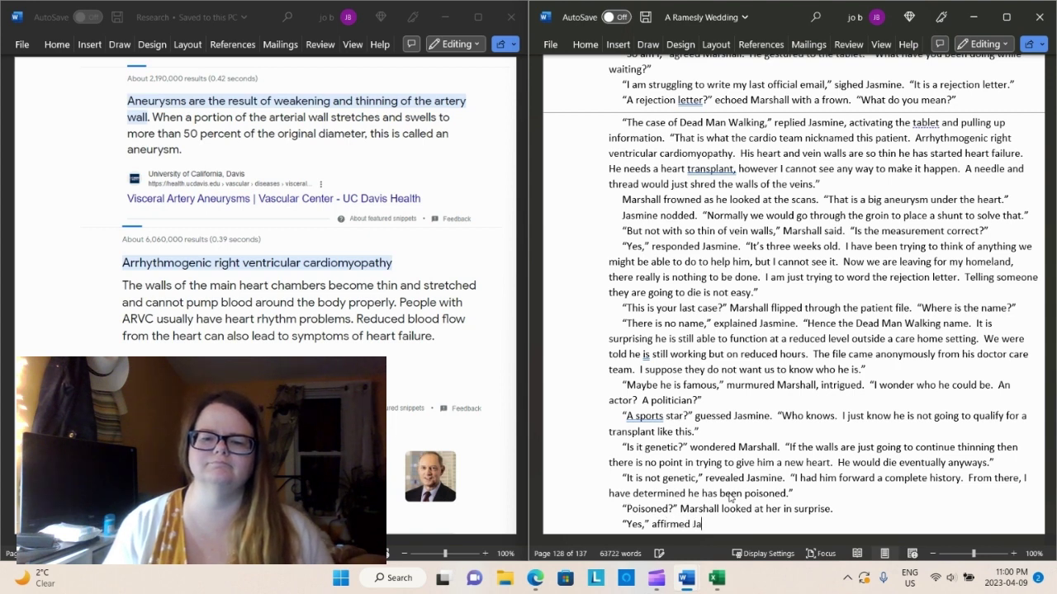
type("smine with s")
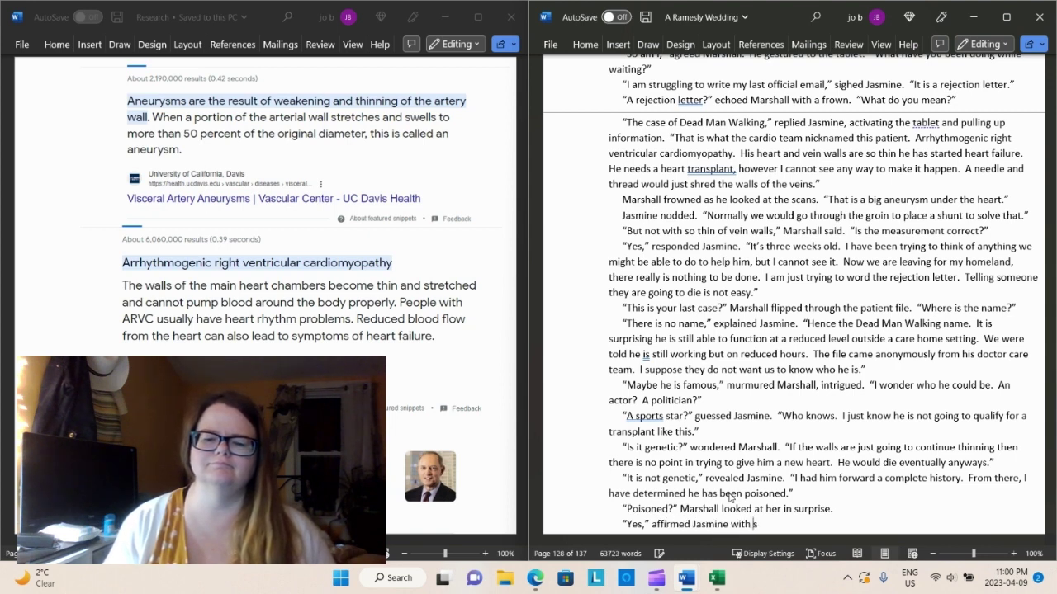
type("ome satisfa")
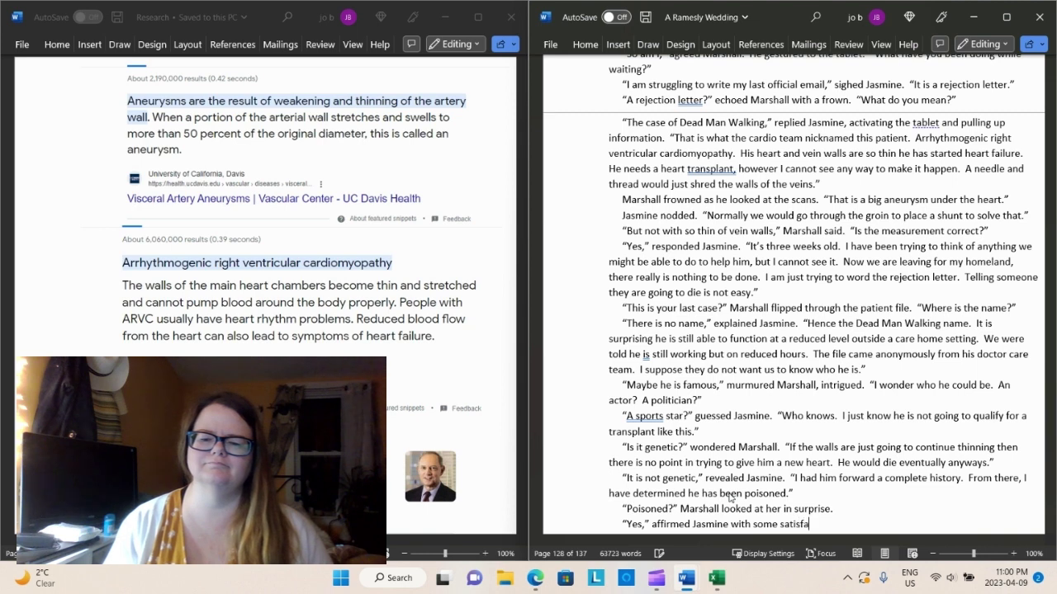
type("ction.  \"")
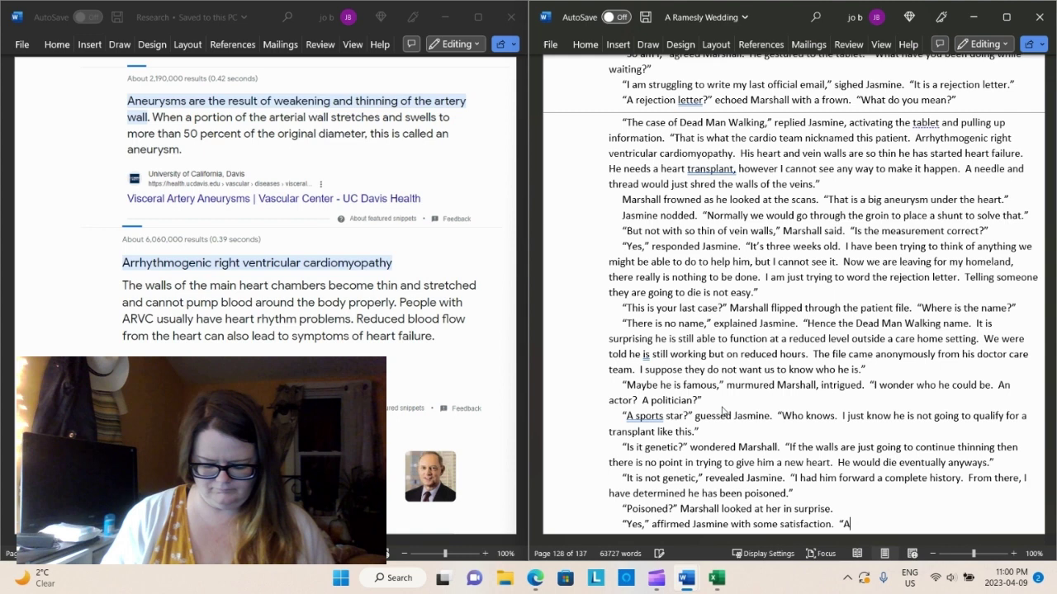
type("Accide")
type("ntally")
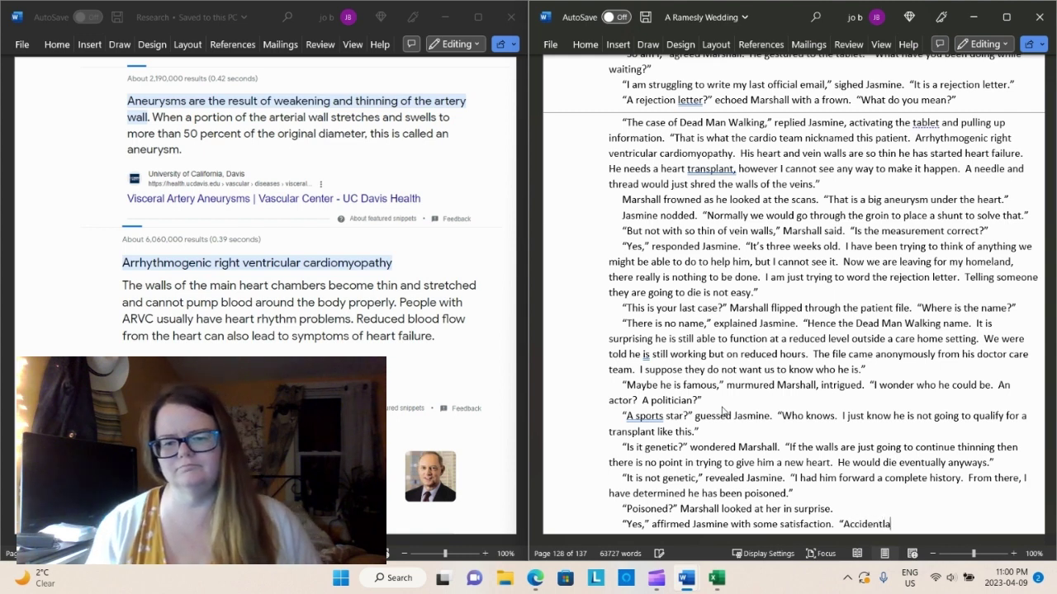
key("BackSpace")
key("BackSpace")
key("BackSpace")
key("BackSpace")
type("ally")
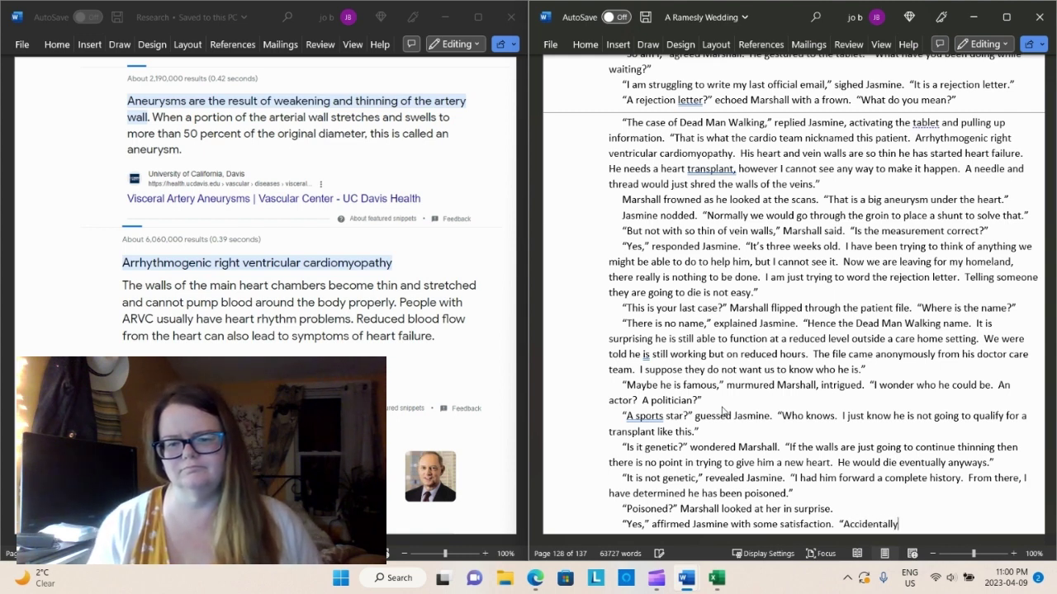
type(" or intentionally")
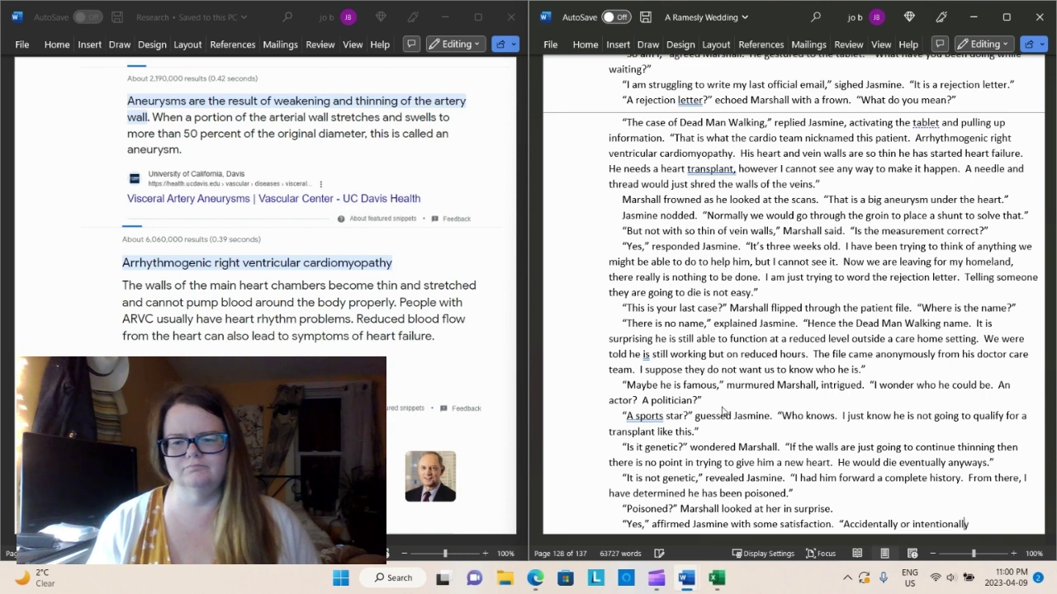
type(", he")
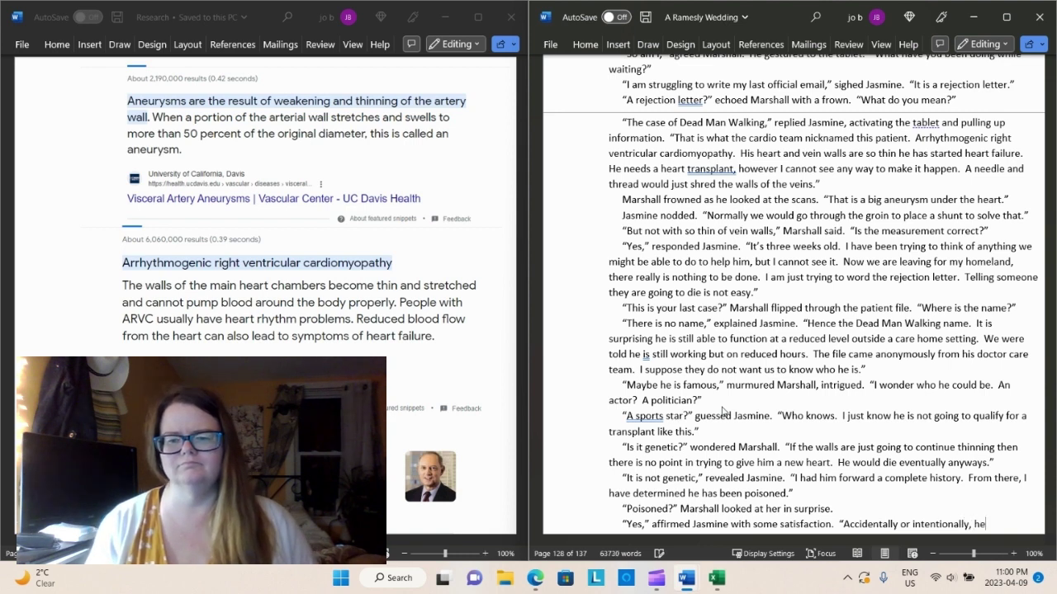
type(" has been ")
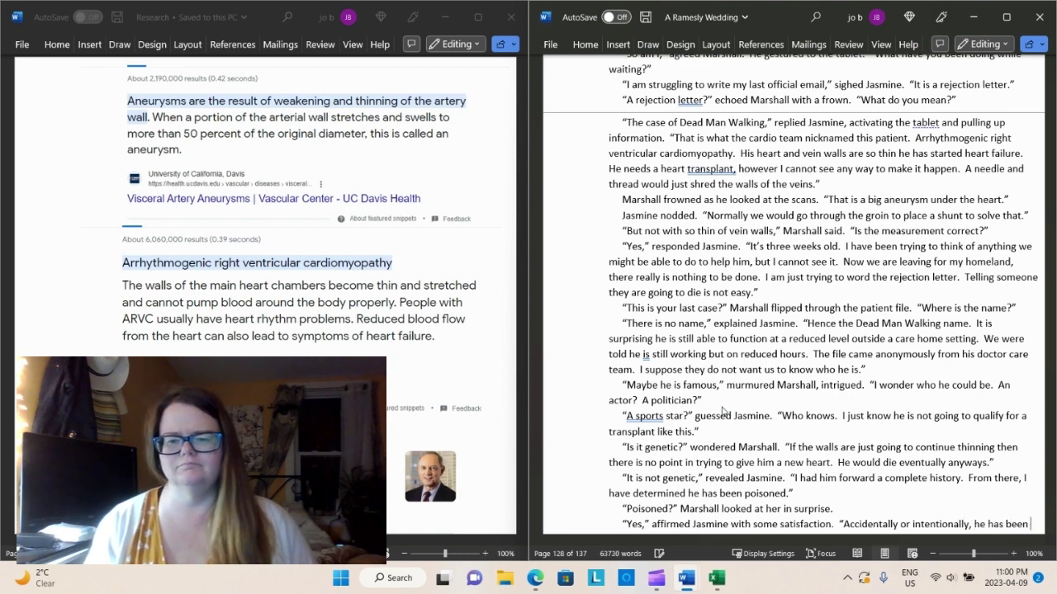
type("inget")
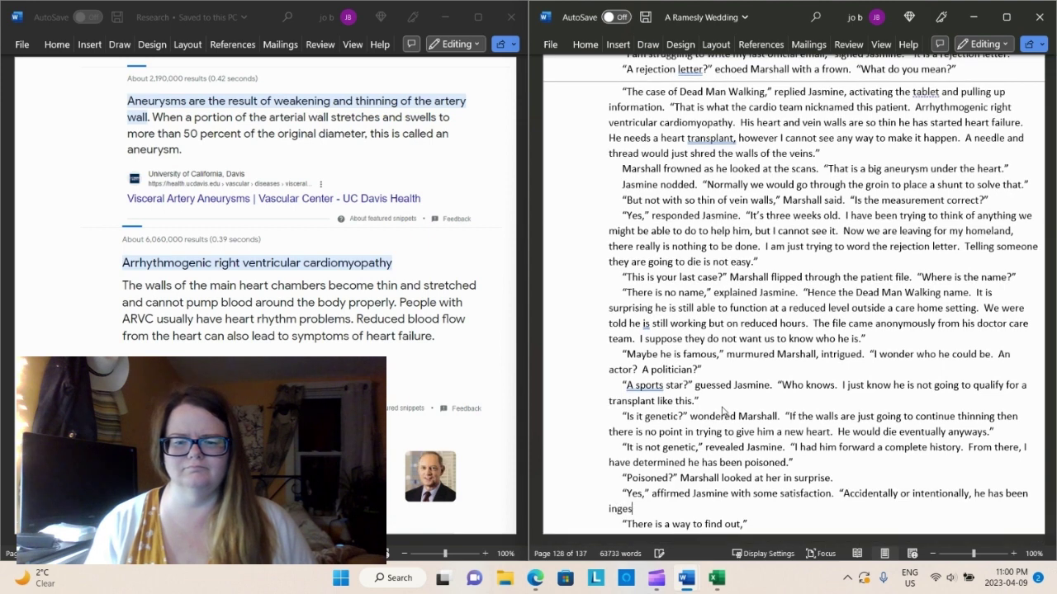
type("ting")
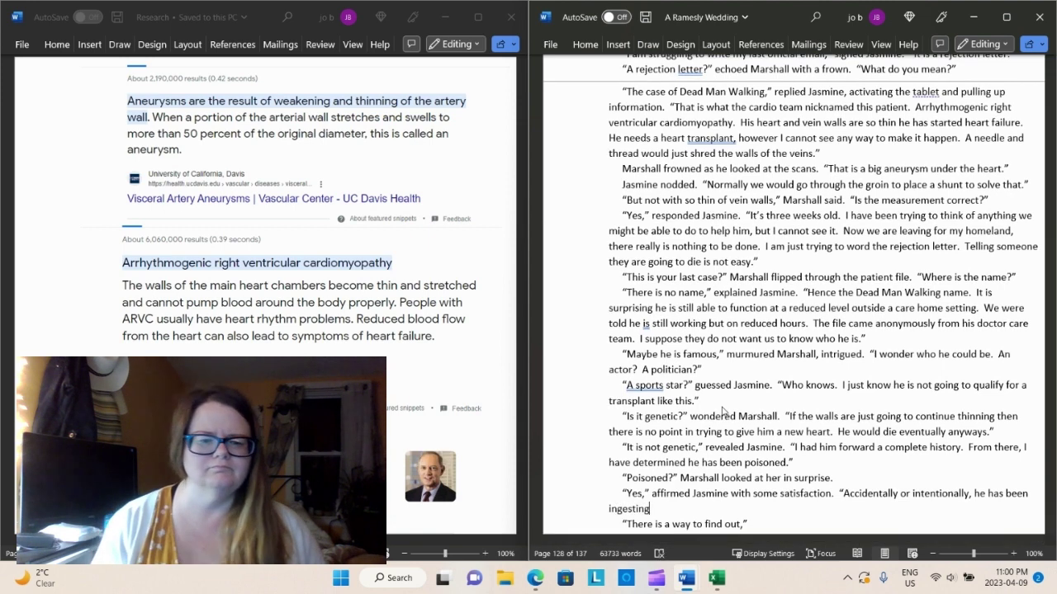
scroll(326, 305, "down", 5)
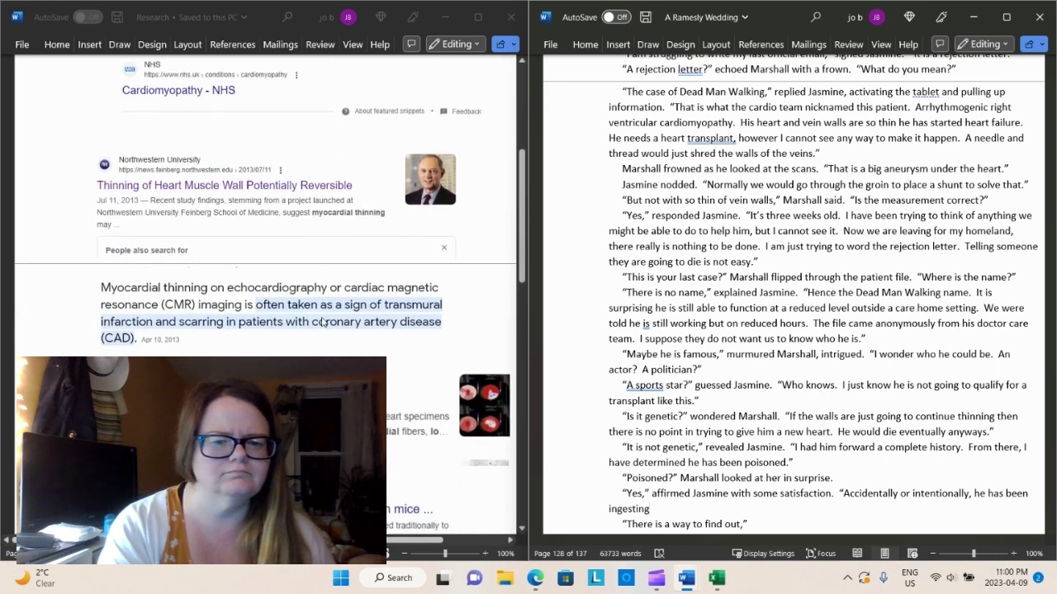
scroll(322, 322, "down", 2)
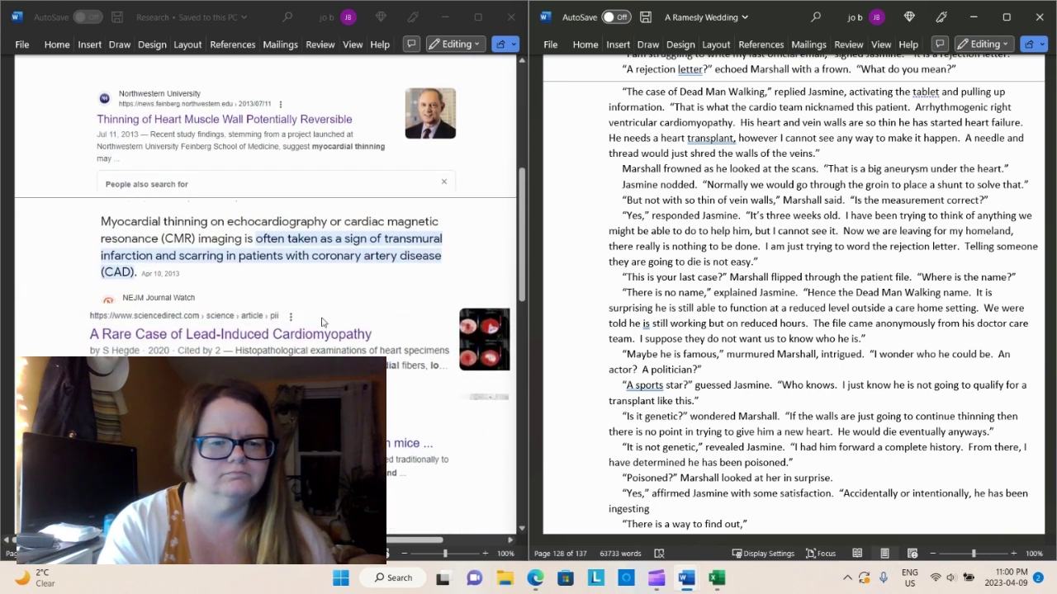
scroll(322, 322, "down", 5)
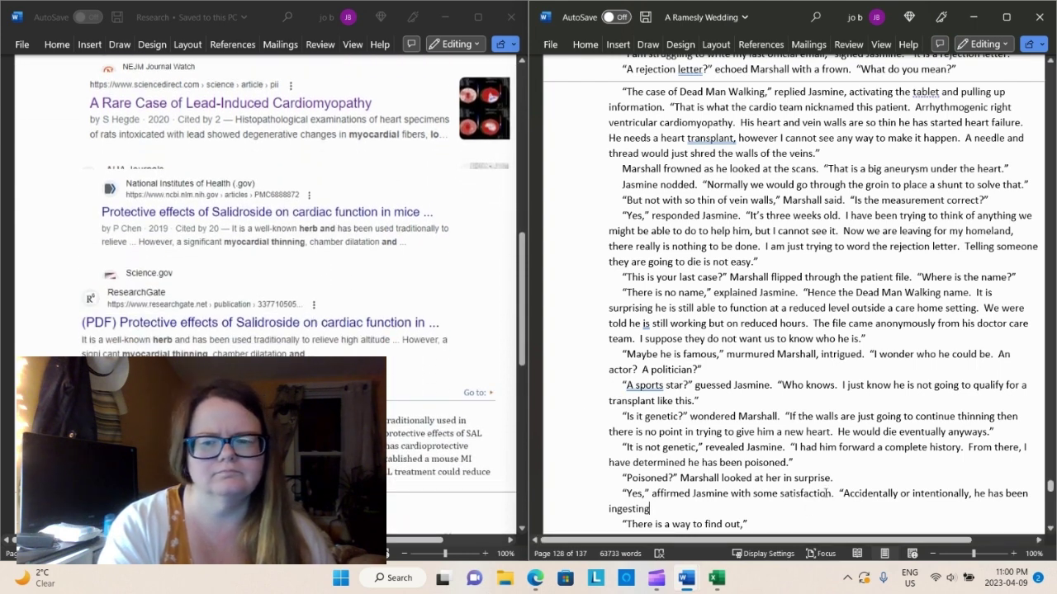
left_click(696, 507)
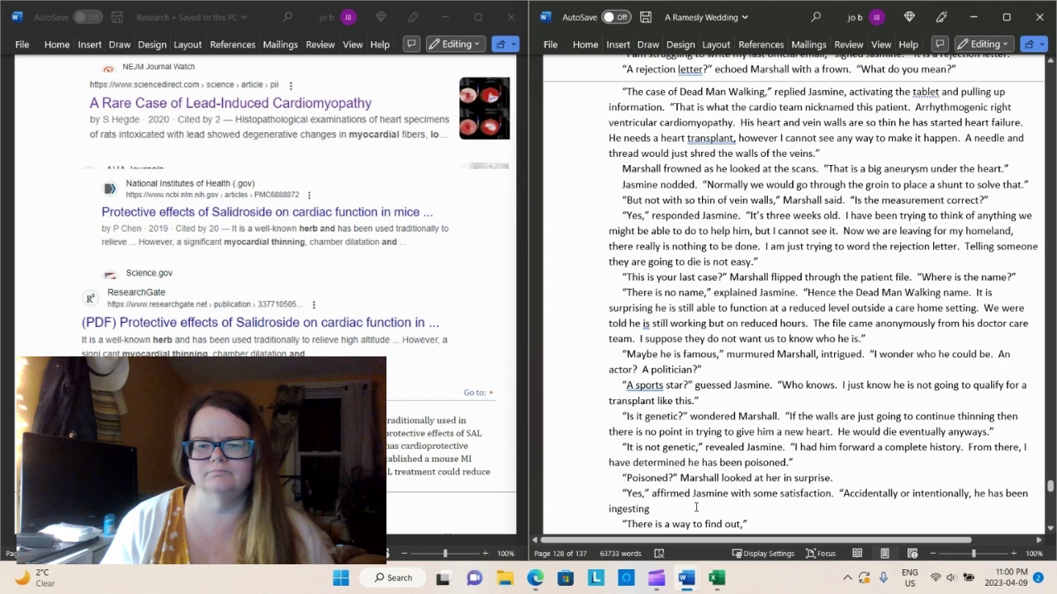
Insert “I do not know.” after “intentionally” and have Jasmine name Salidroside
left_click(969, 493)
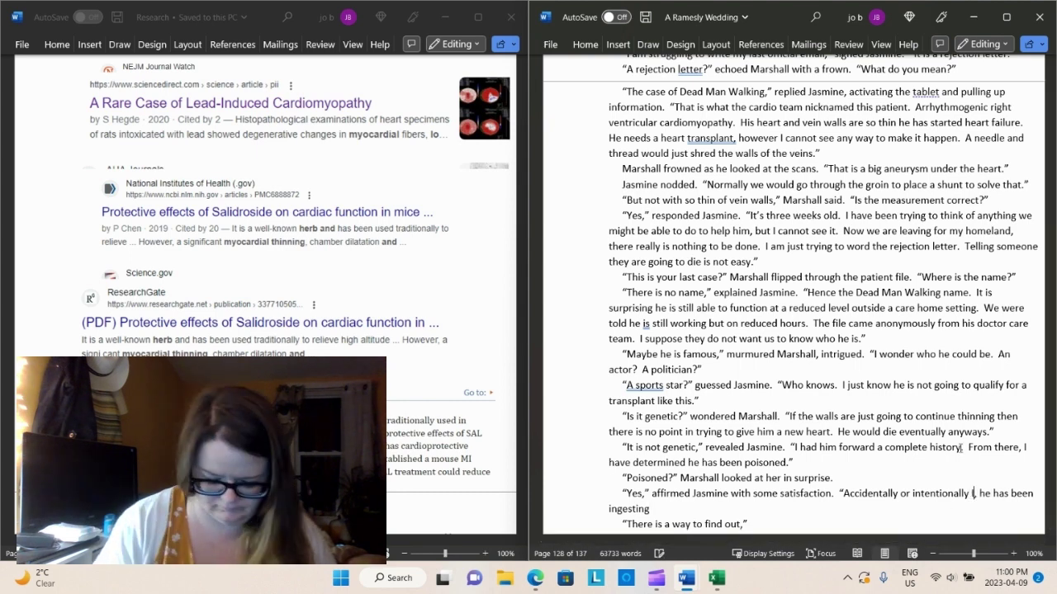
type("I do not know.")
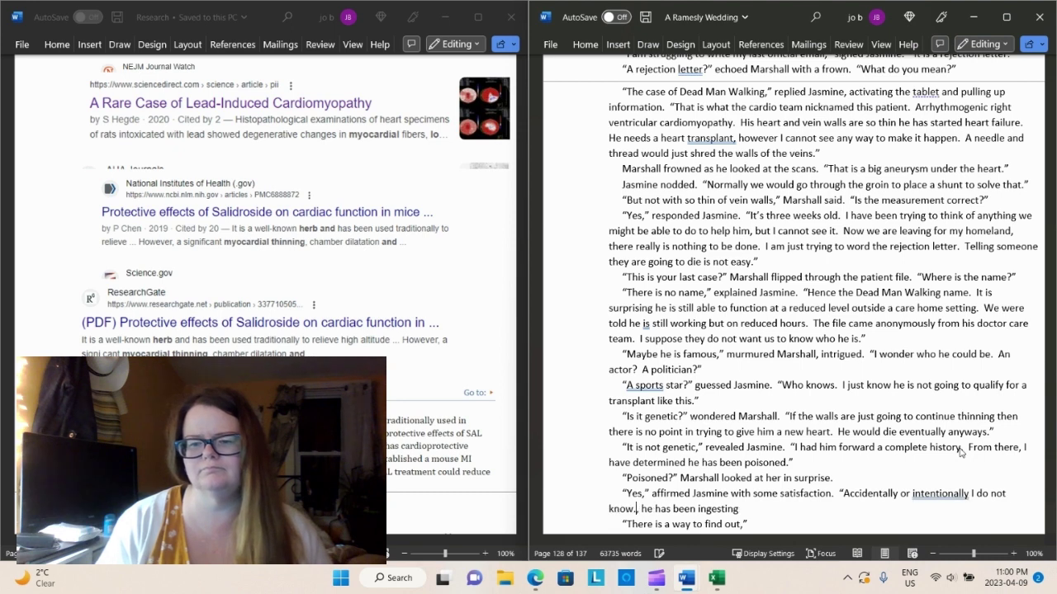
key("Delete")
key("Delete")
key("Delete")
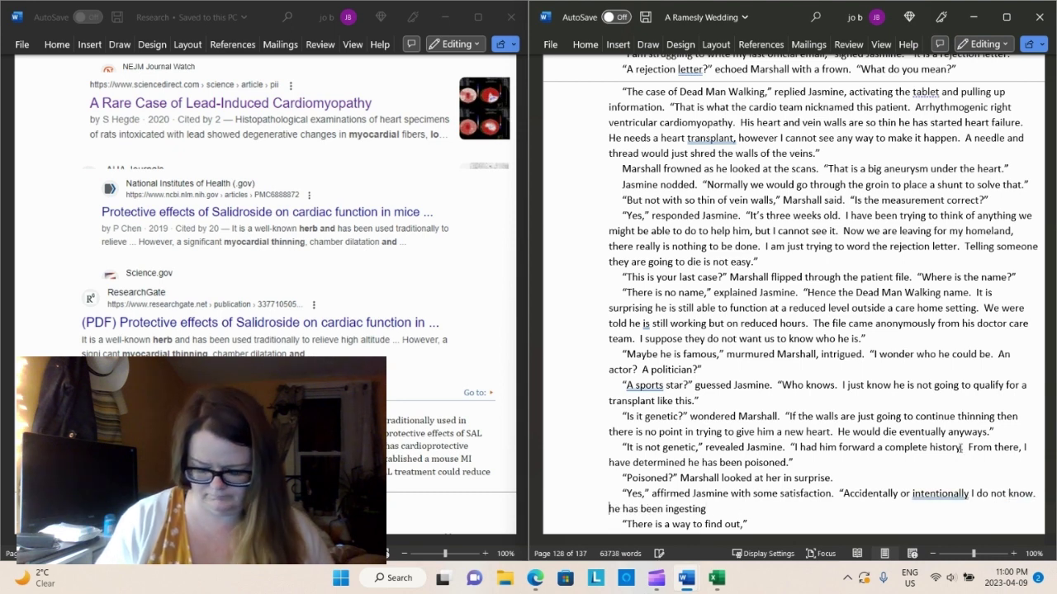
type("H")
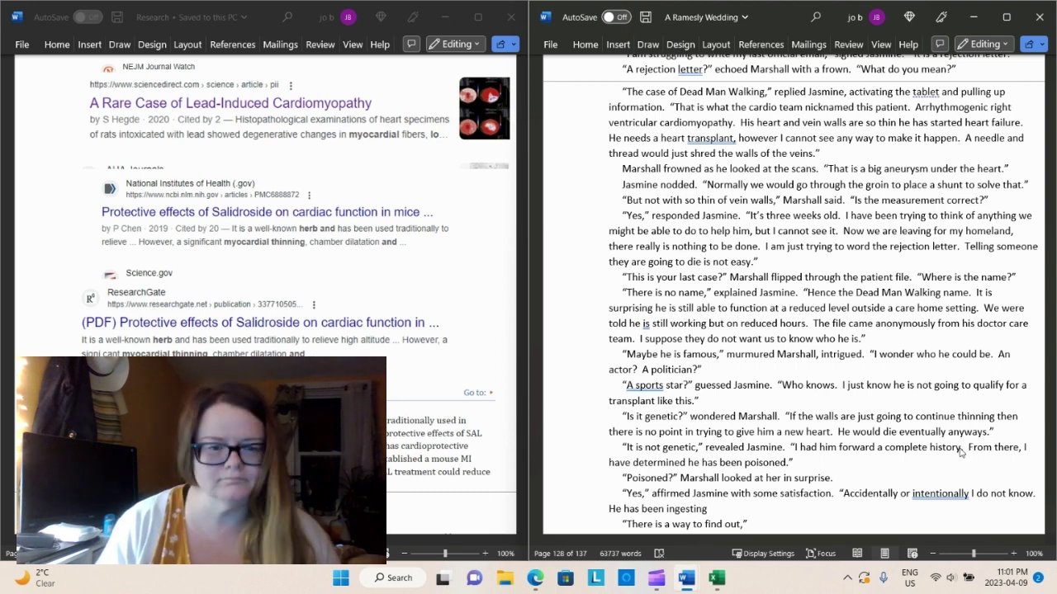
type(" Salidr")
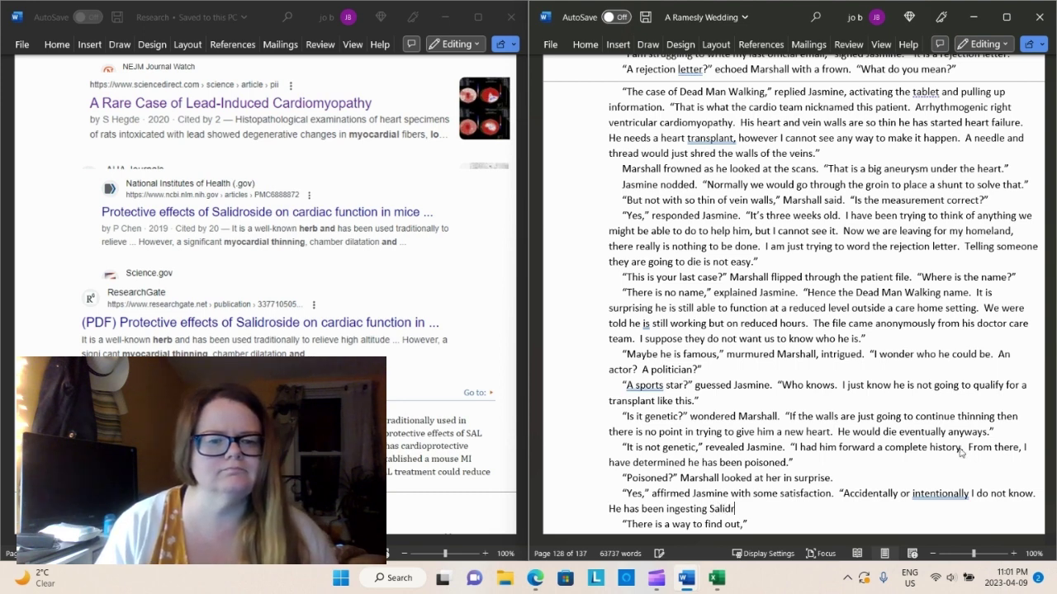
type("oside")
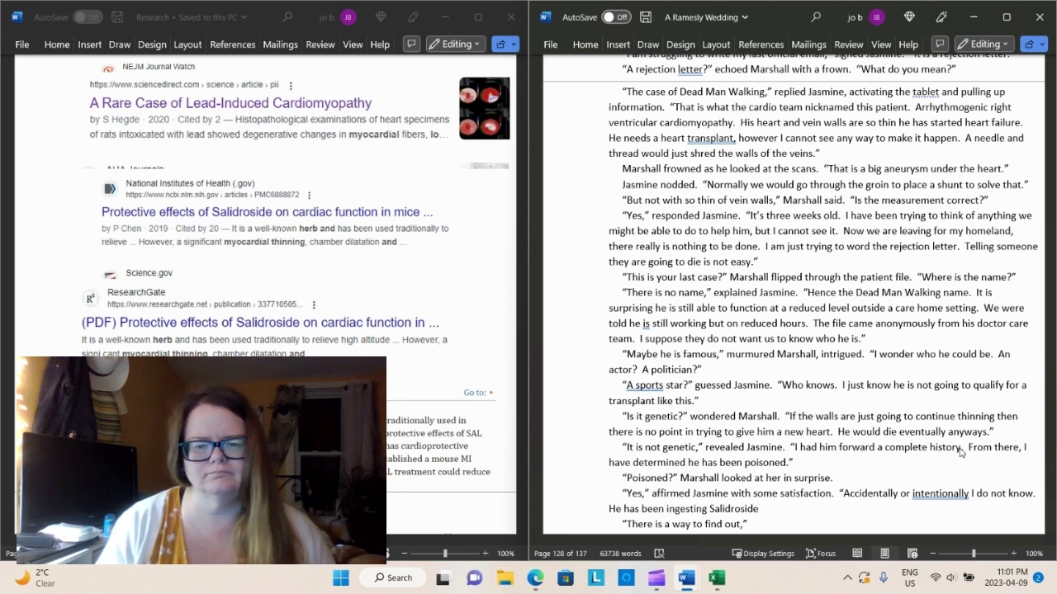
type(".\"")
Add Marshall's “I don't know what that is” and Jasmine's reply about an herb in his depression tea
key("Return")
type("\"IO")
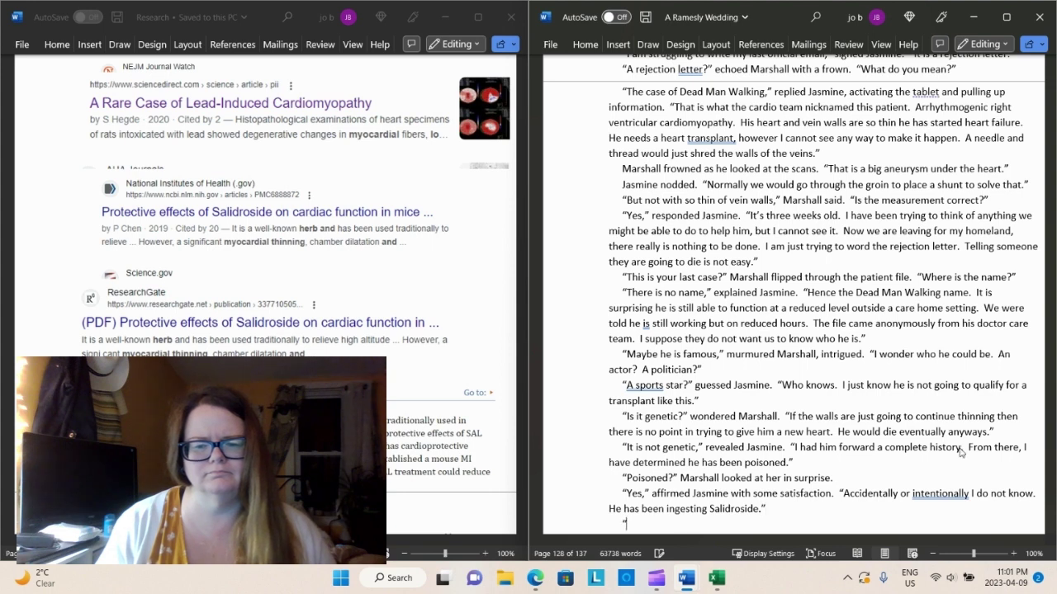
key("BackSpace")
type("don't know wh")
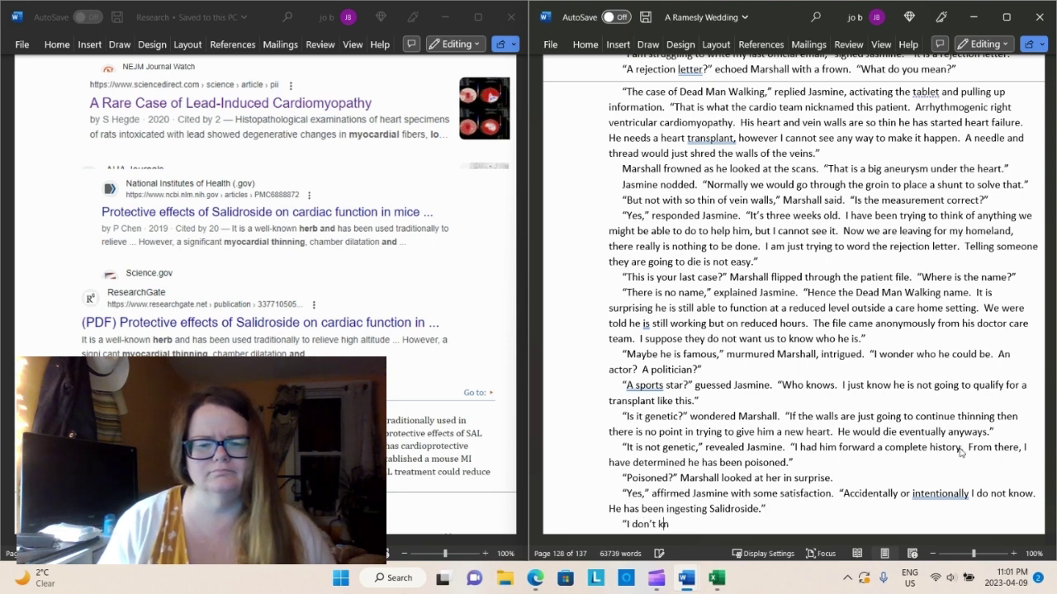
type("at that is")
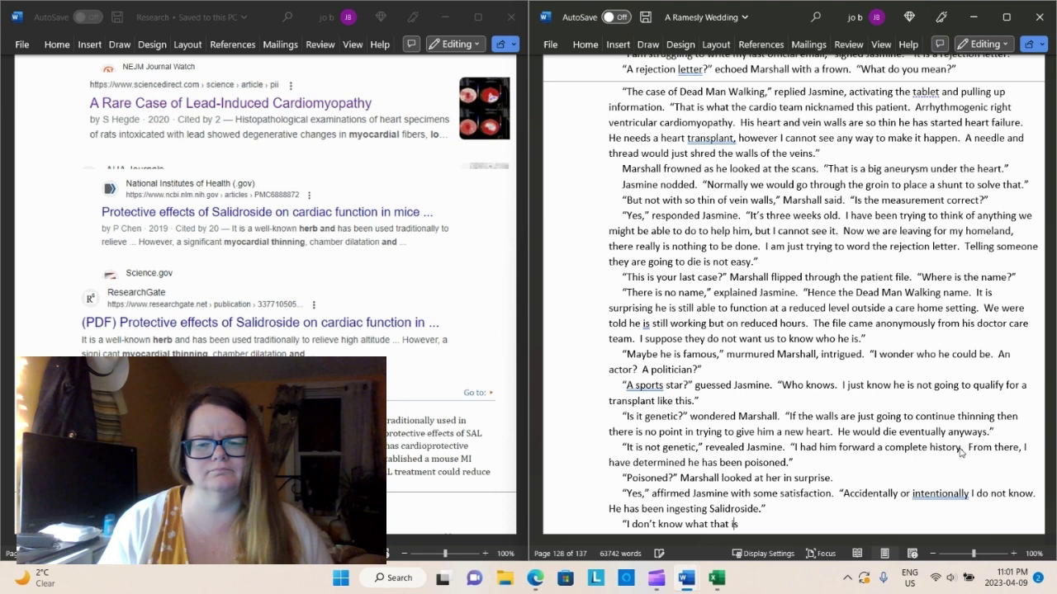
type(",\" ad")
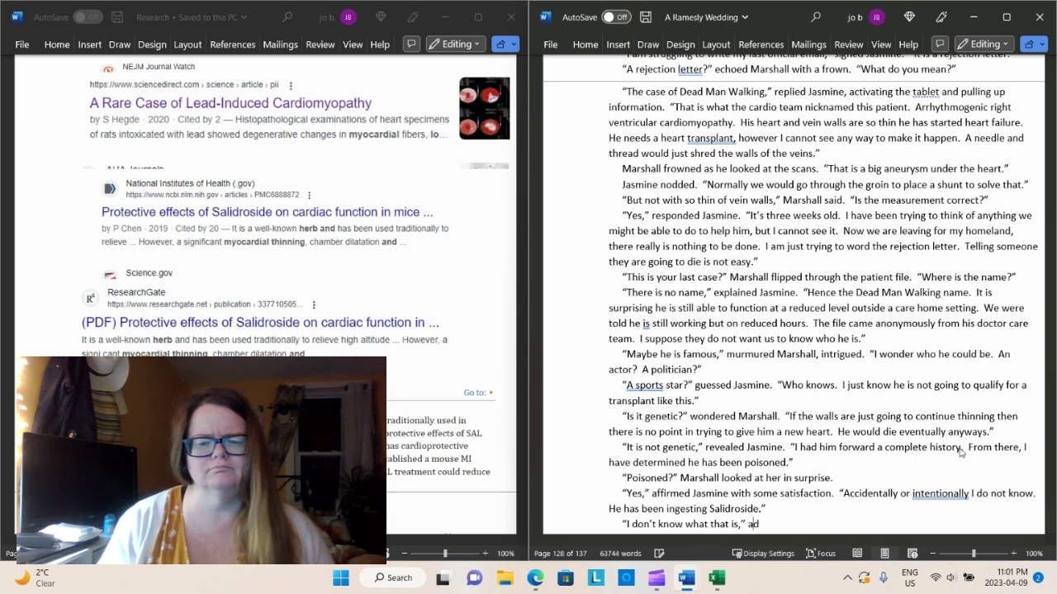
type("mitted Marshall.")
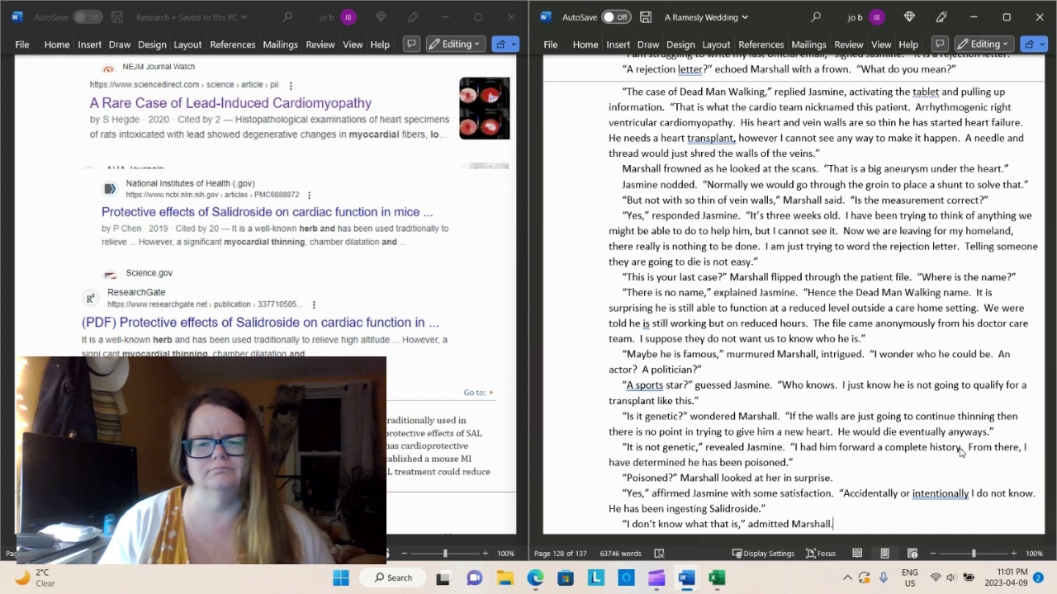
key("Return")
type("“A")
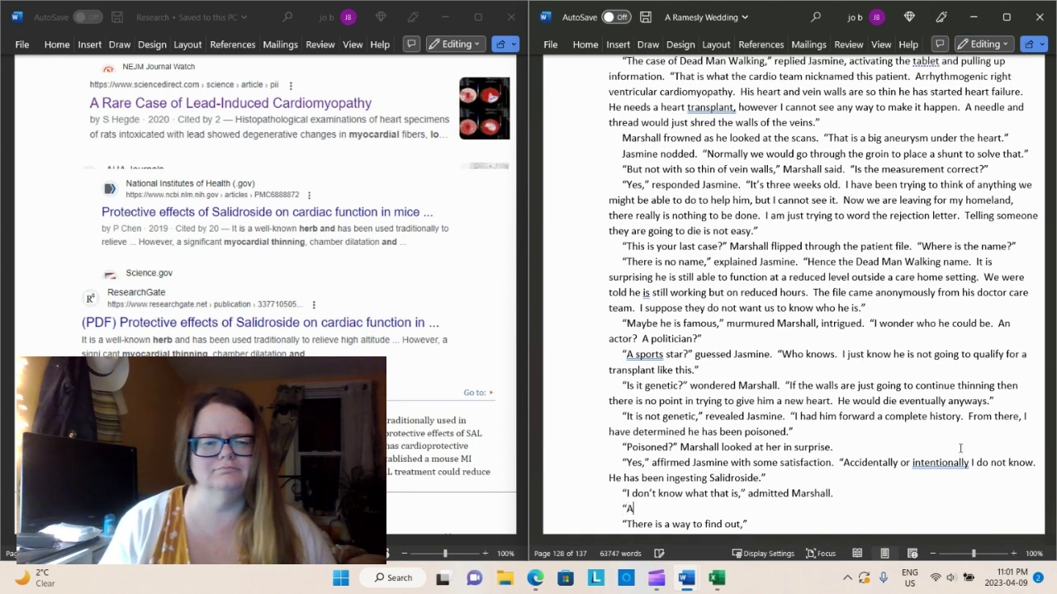
type("n her")
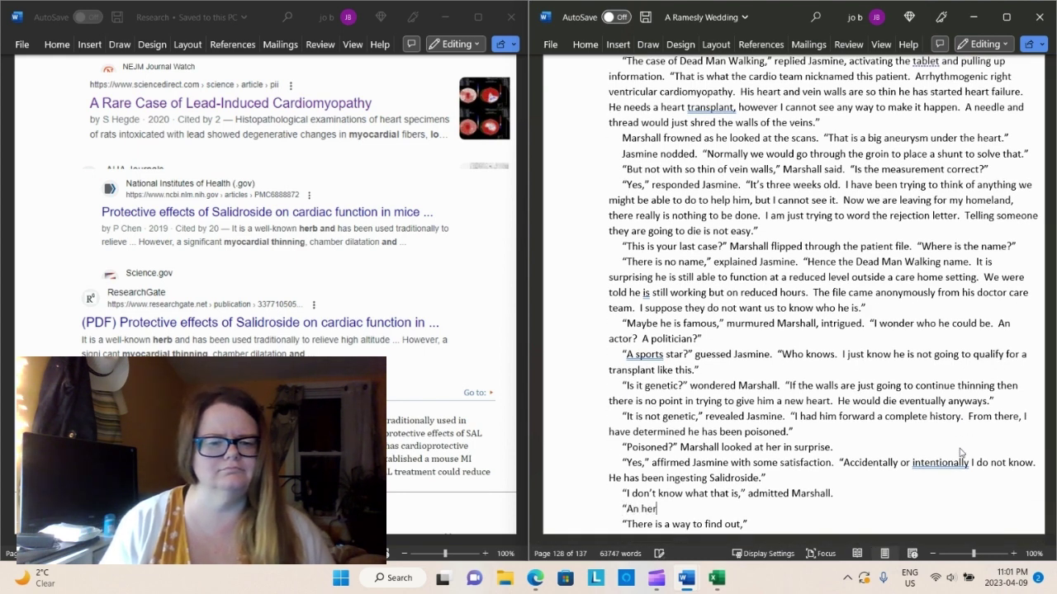
type("b,” c")
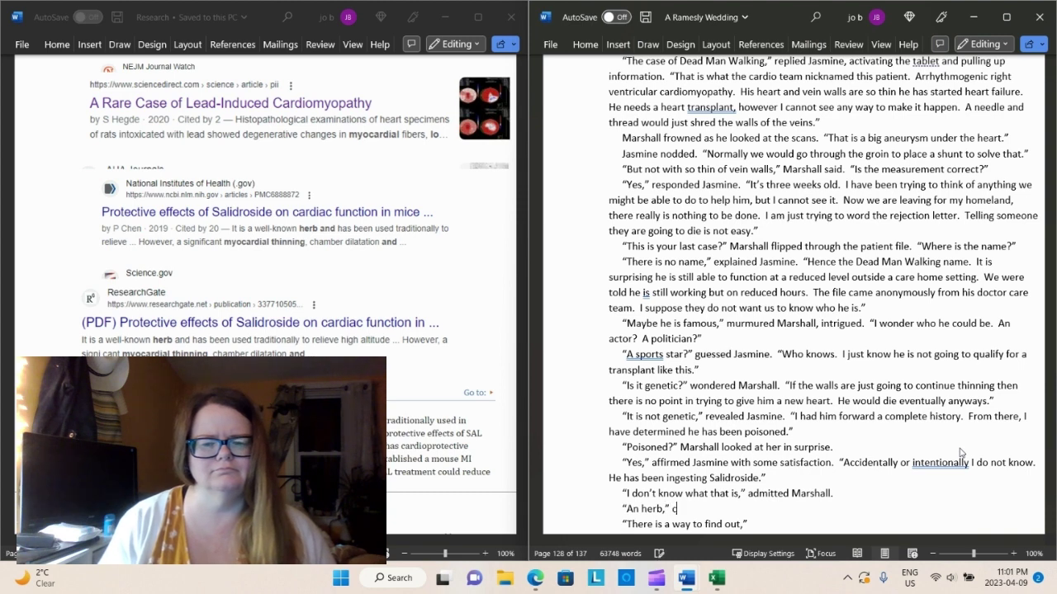
type("larified ")
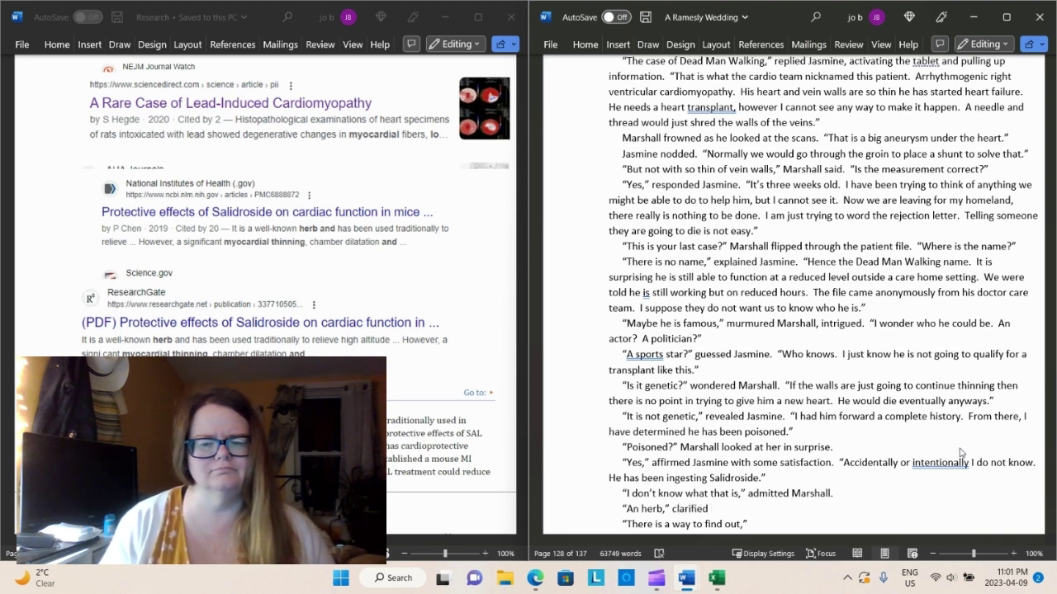
type("Jasmine")
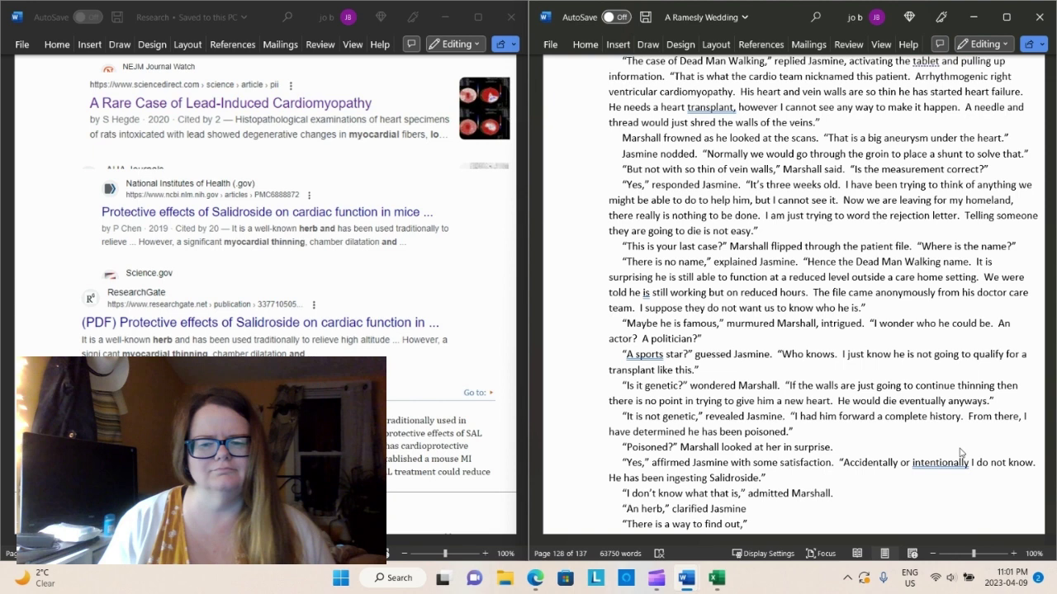
type(". ")
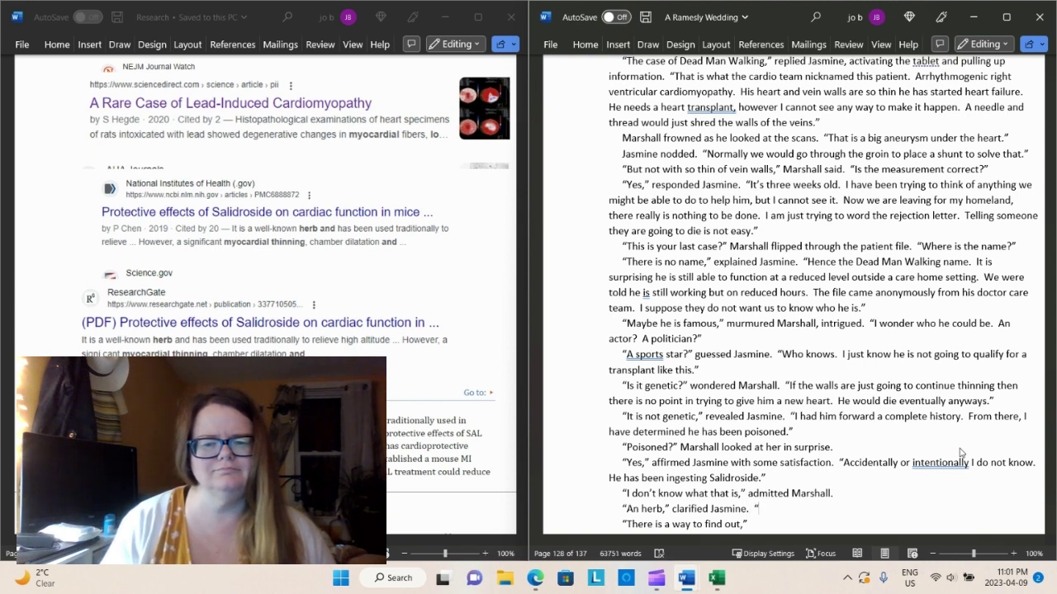
type("“It")
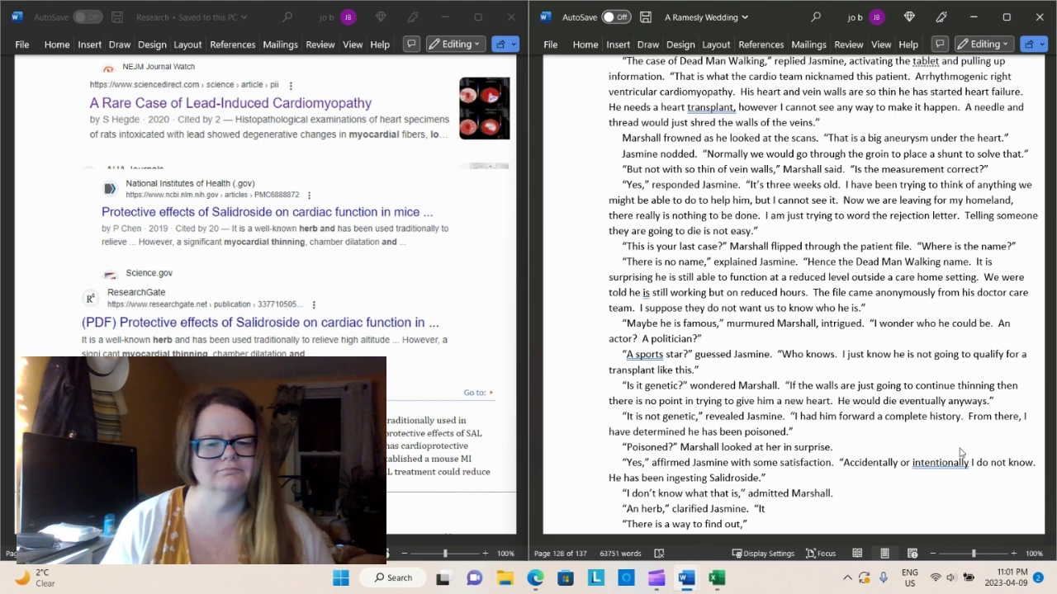
type(" was u")
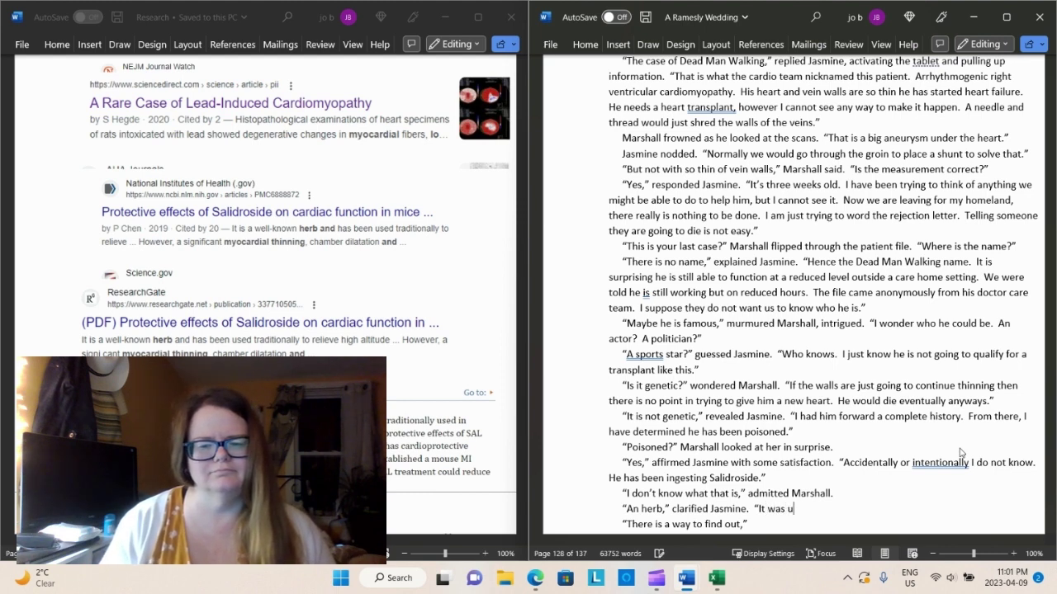
key("BackSpace")
type("in a tea he")
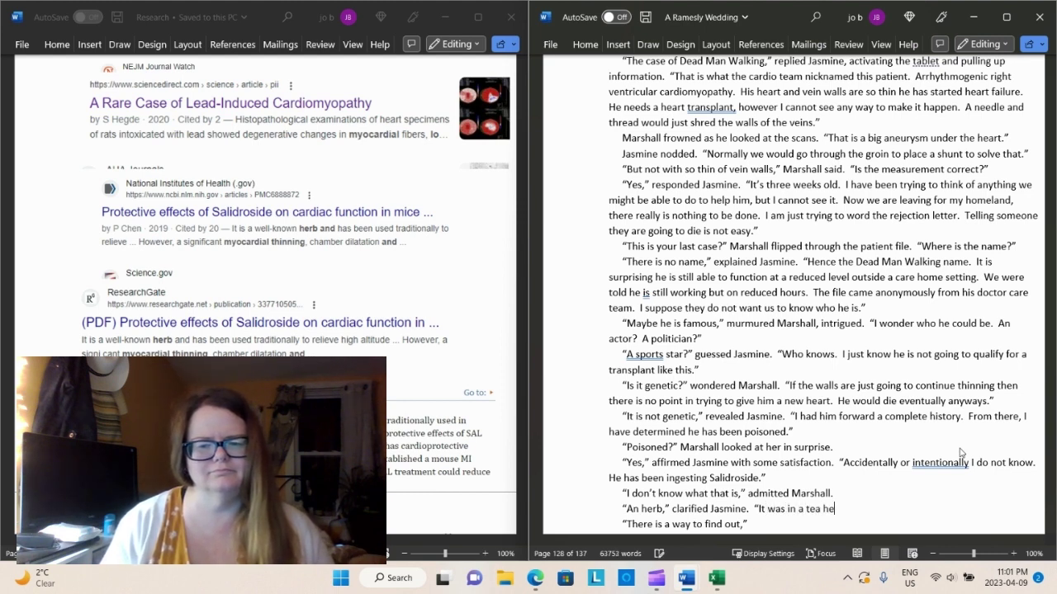
type(" was taking for")
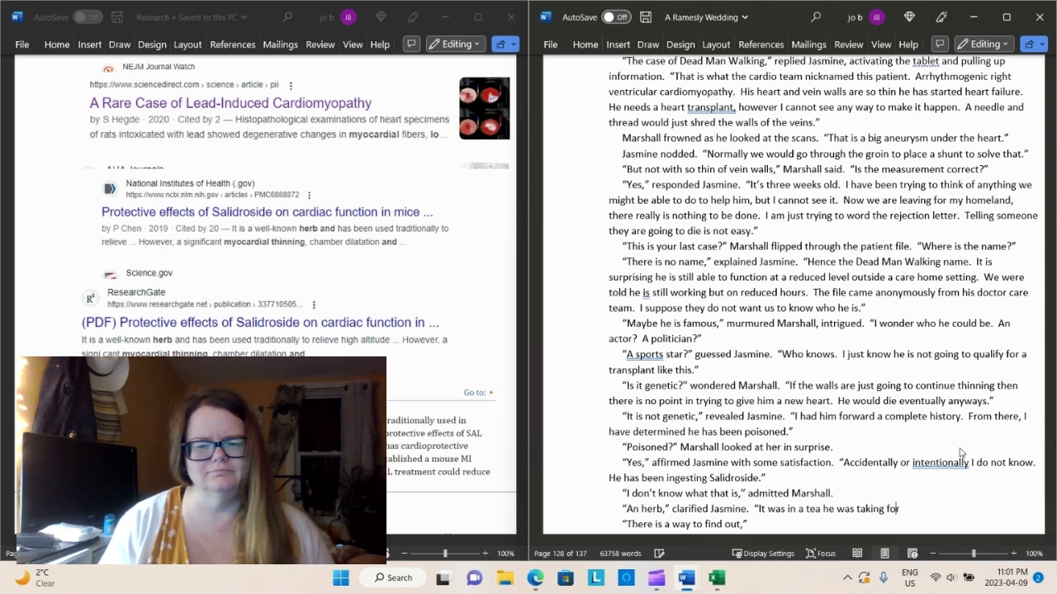
type(" d")
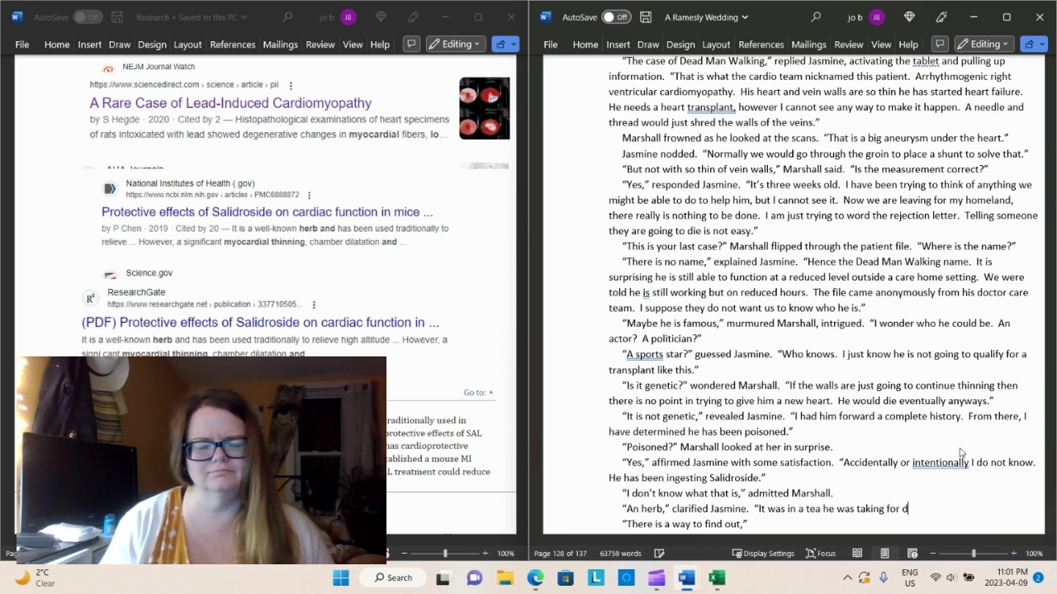
type("epression for years. ")
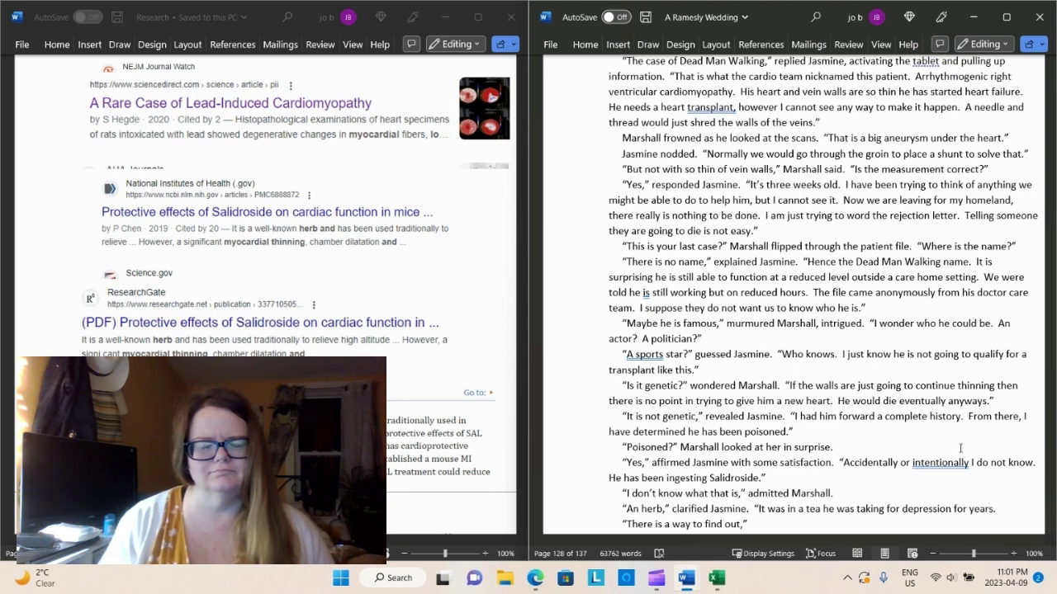
type("Tradition")
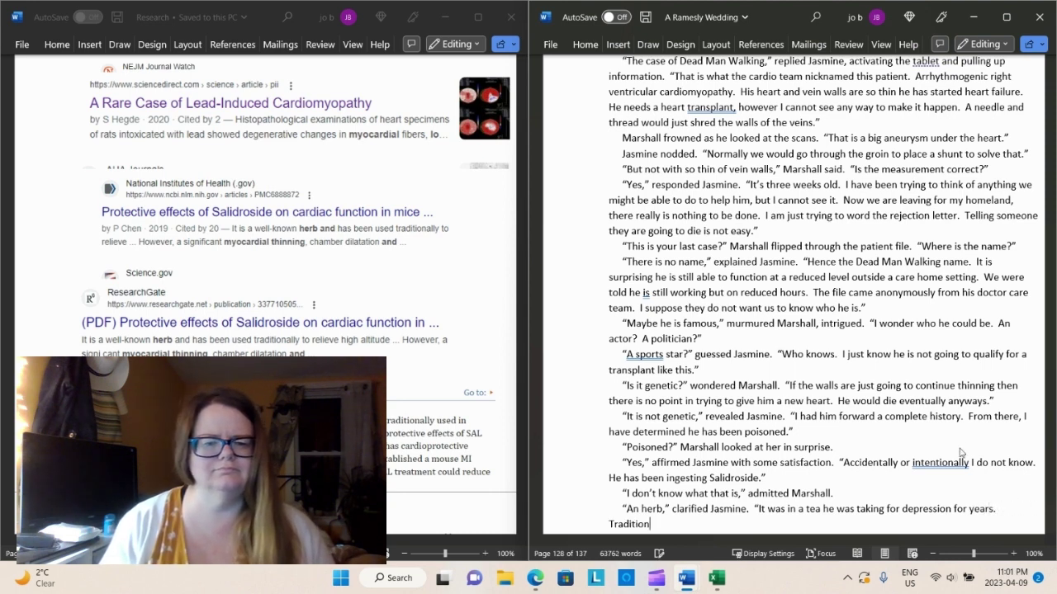
type("ally it is use")
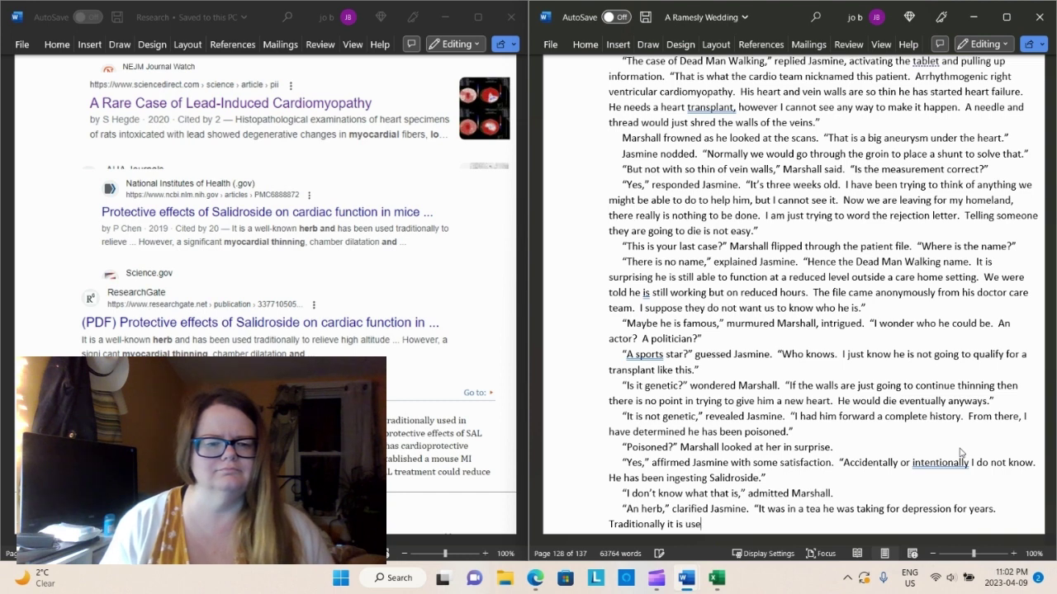
type("d for")
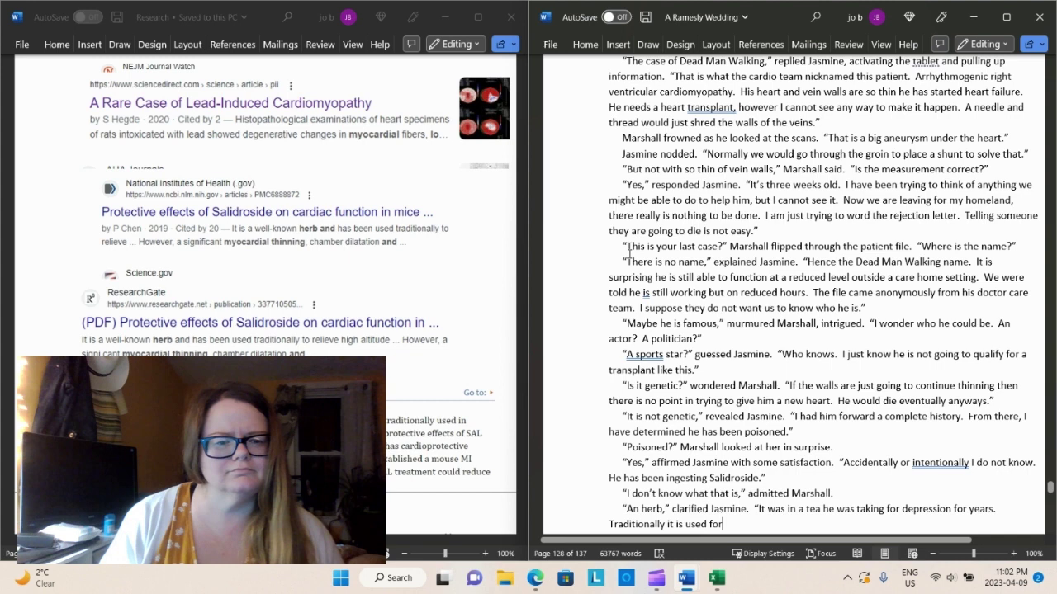
Extend Jasmine's line: used in Chinese medicine, lately studied for positive effects of reducing
key("BackSpace")
key("BackSpace")
key("BackSpace")
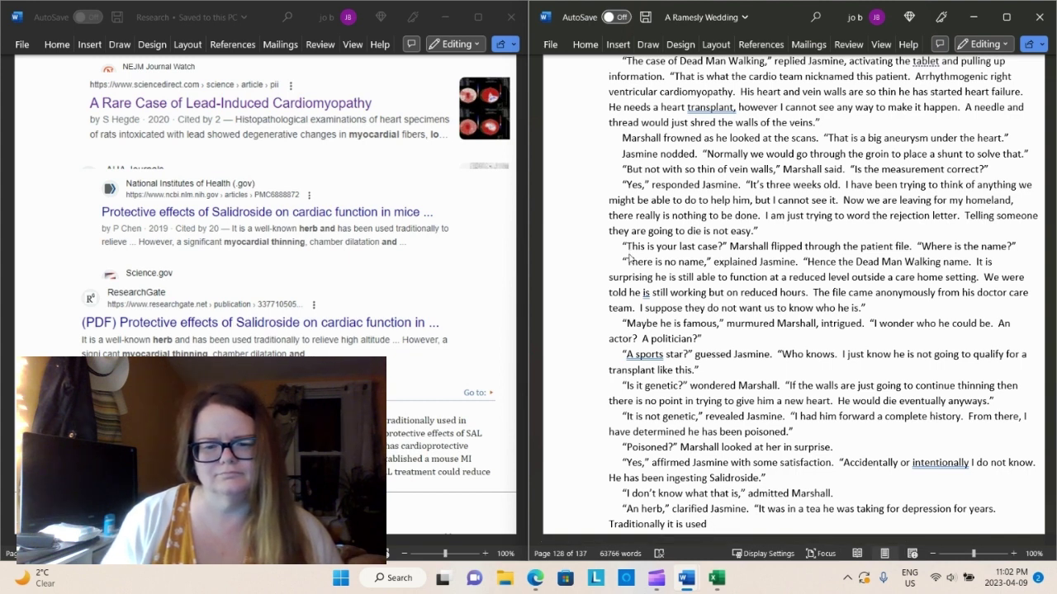
type("in")
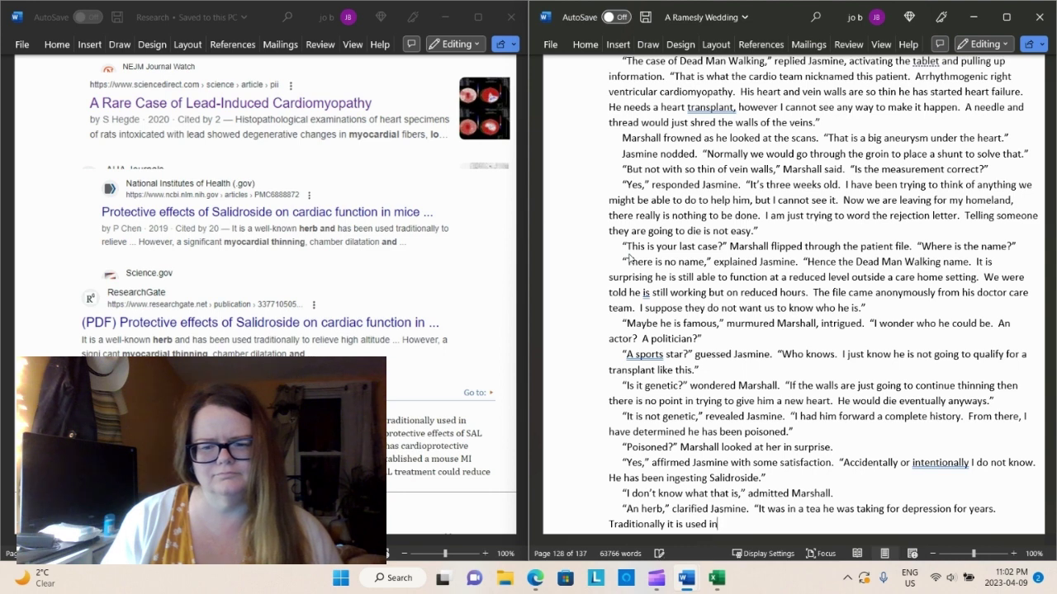
type(" Chinese ")
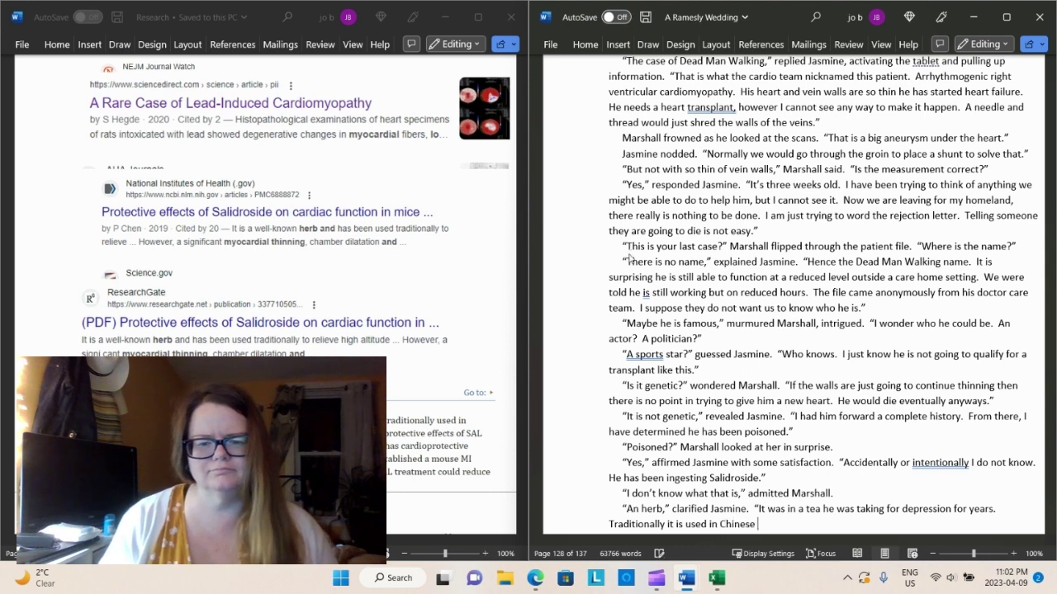
type("medicine.  ")
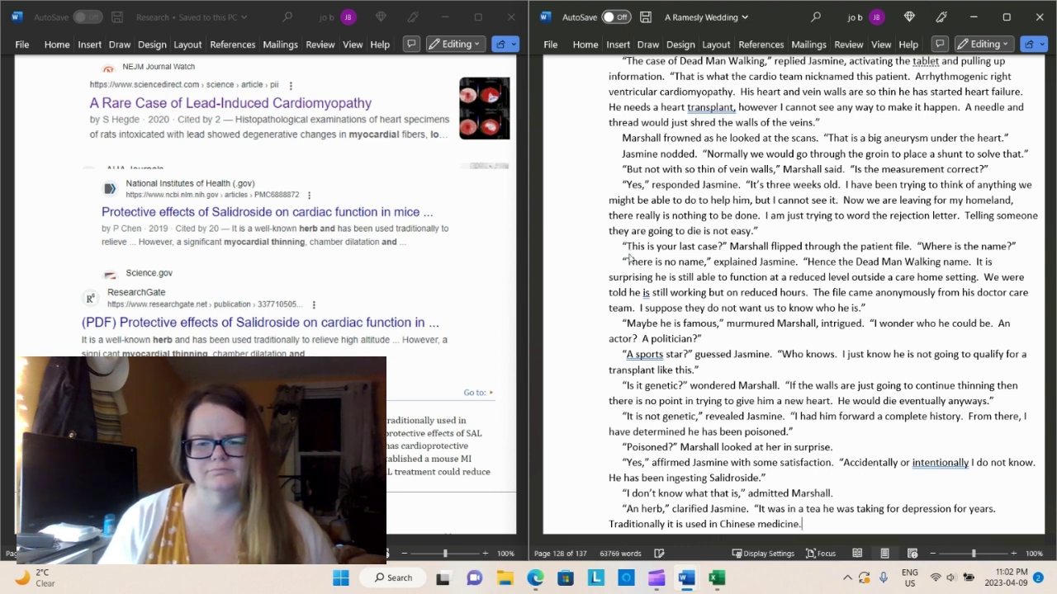
type("Mor")
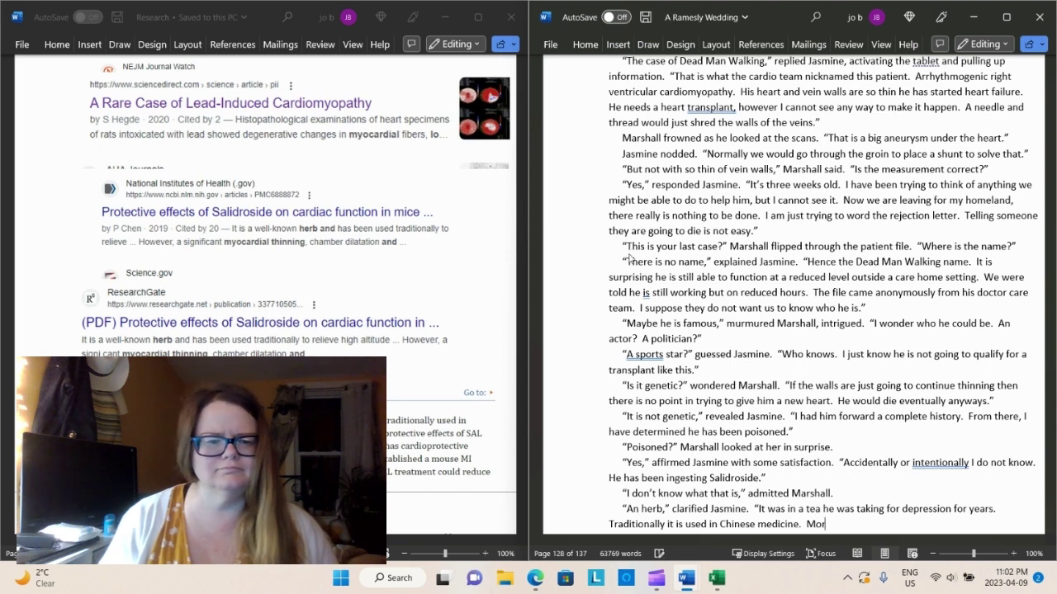
type("e lately it h")
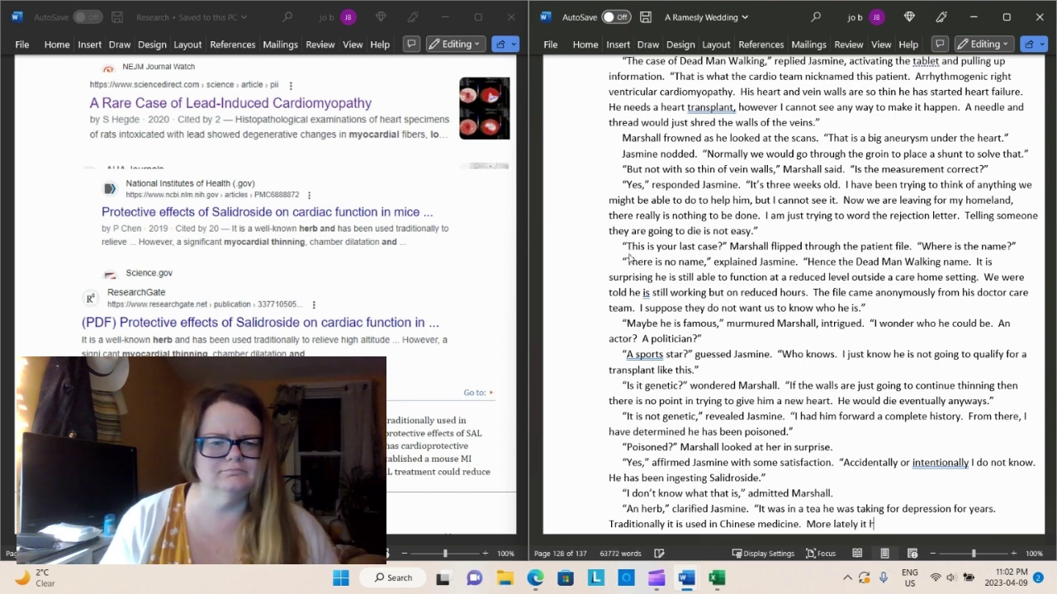
type("as been studied for")
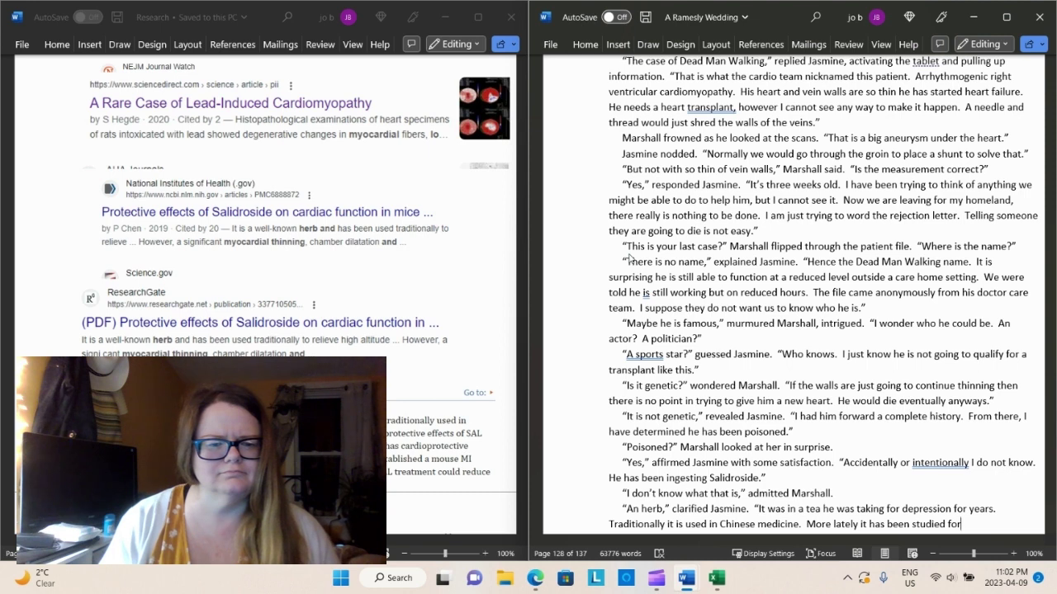
type("positive")
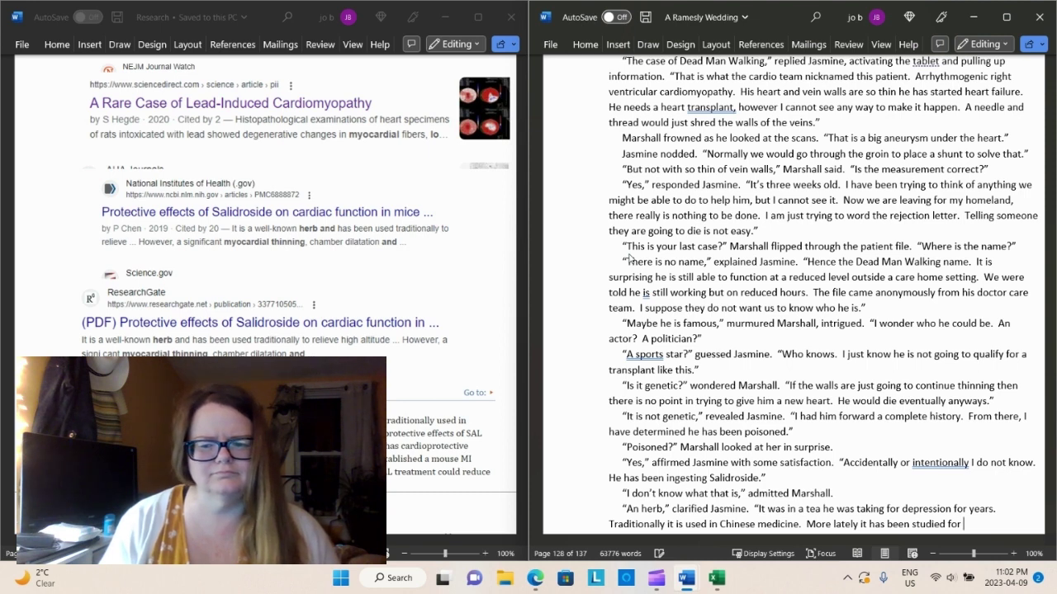
type(" effects of")
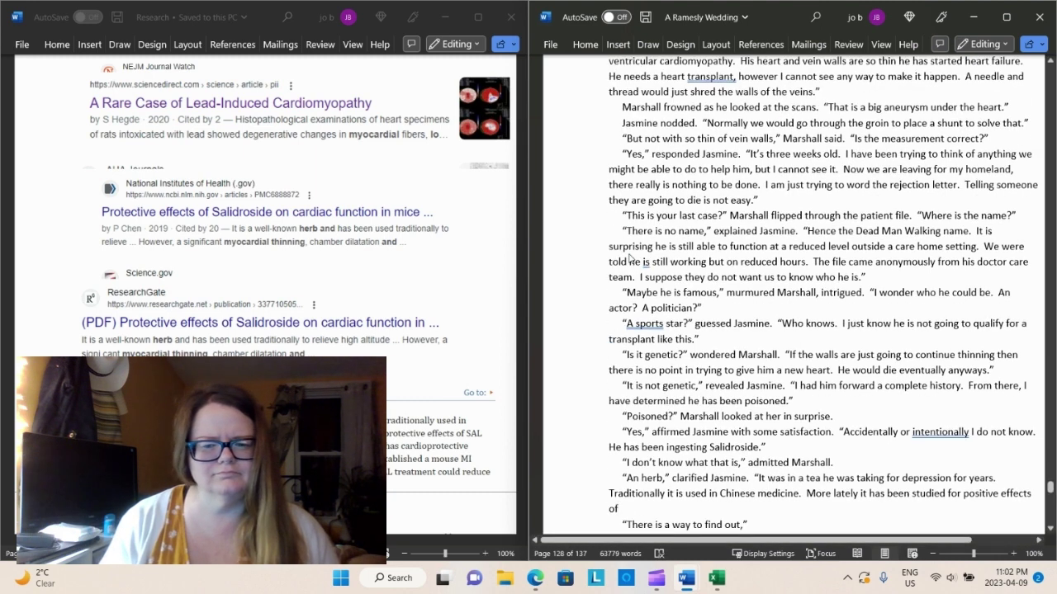
type(" reducing")
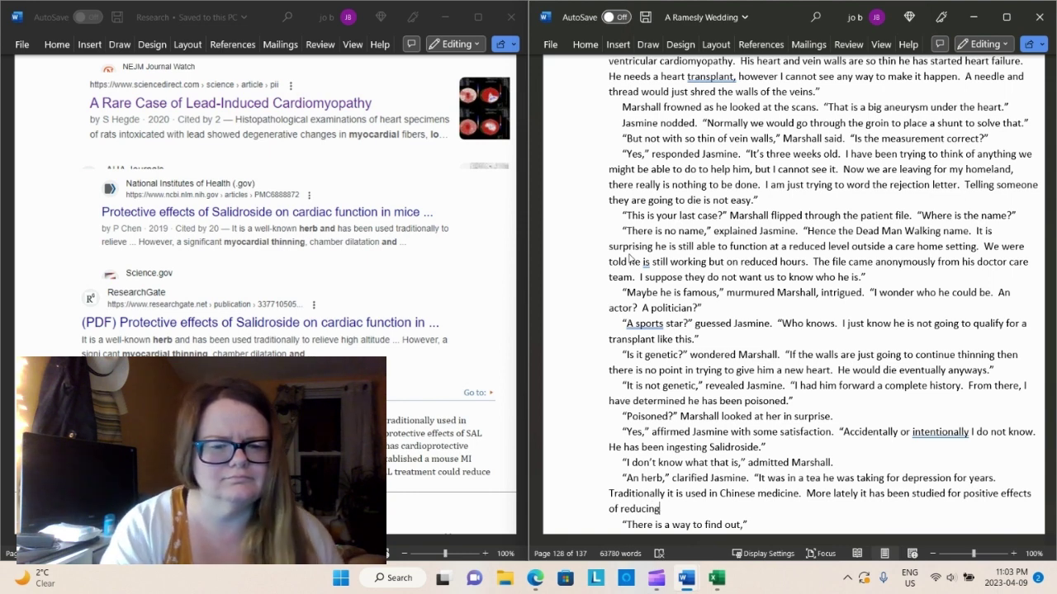
End Jasmine's sentence with “myocardial ischemia.”, fixing a doubled space and dropping a trial “However” clause
scroll(392, 236, "down", 1)
scroll(392, 235, "down", 5)
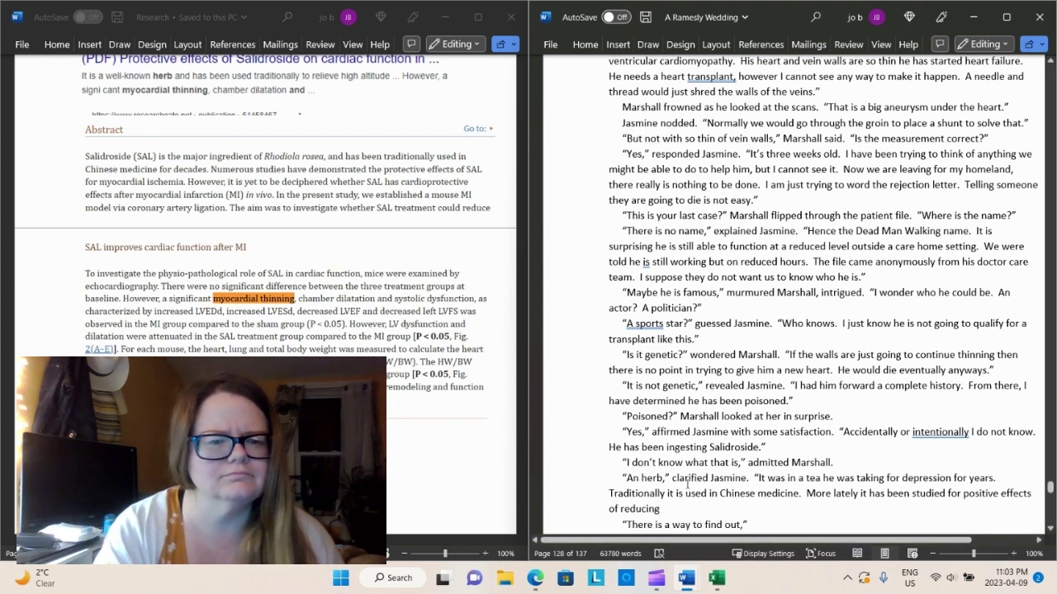
type("myo")
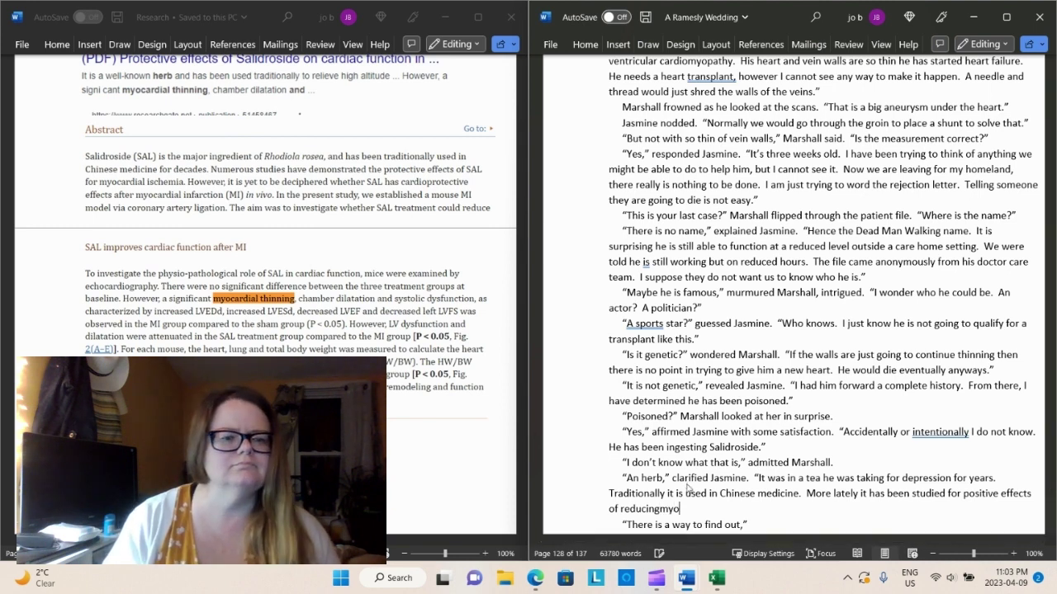
type("cardial is")
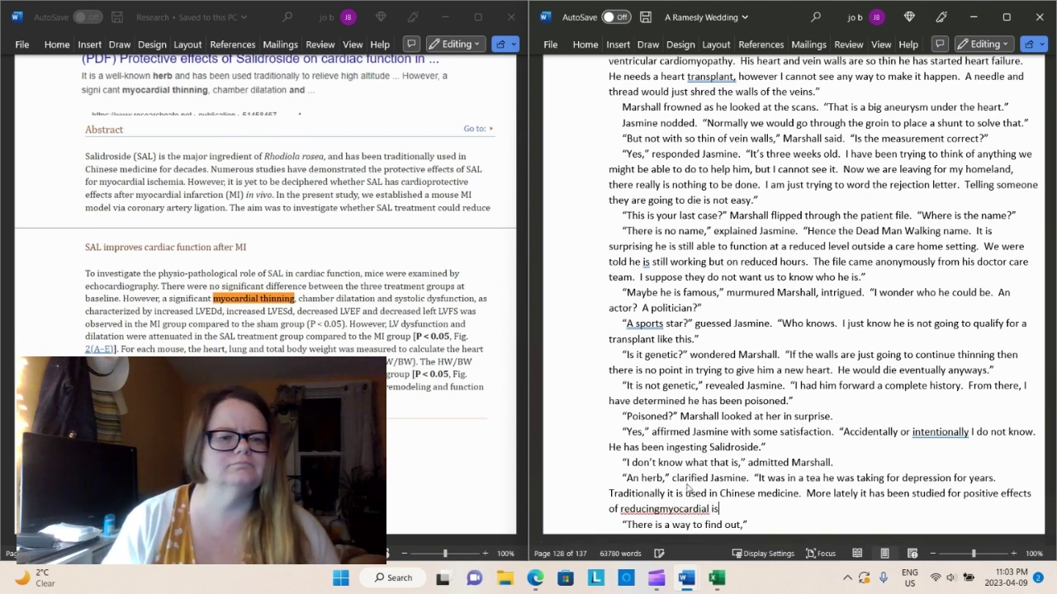
type("chemia.")
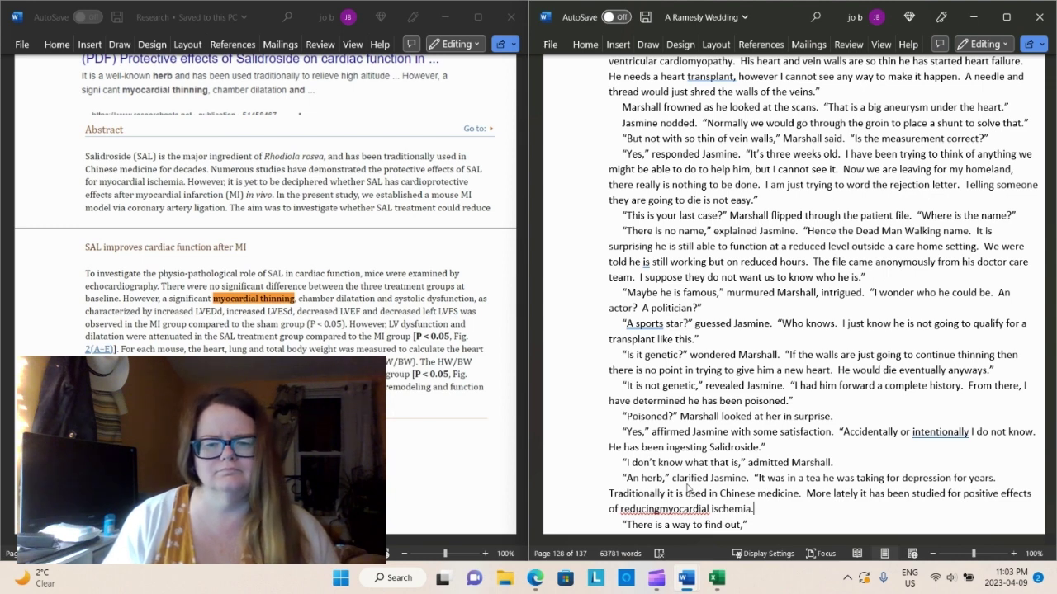
key("Left")
key("Left")
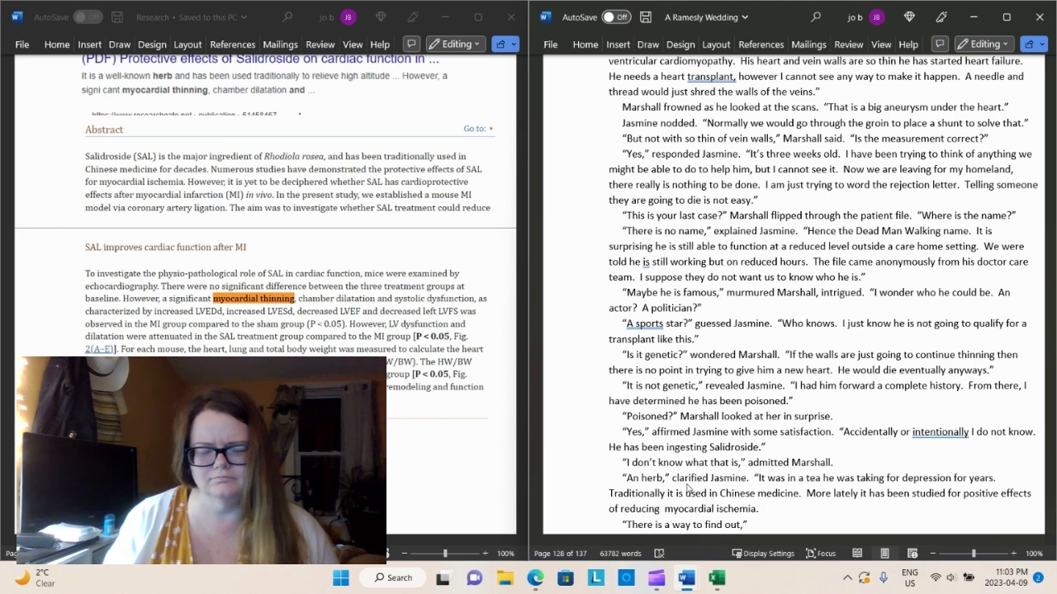
key("BackSpace")
key("End")
type("H")
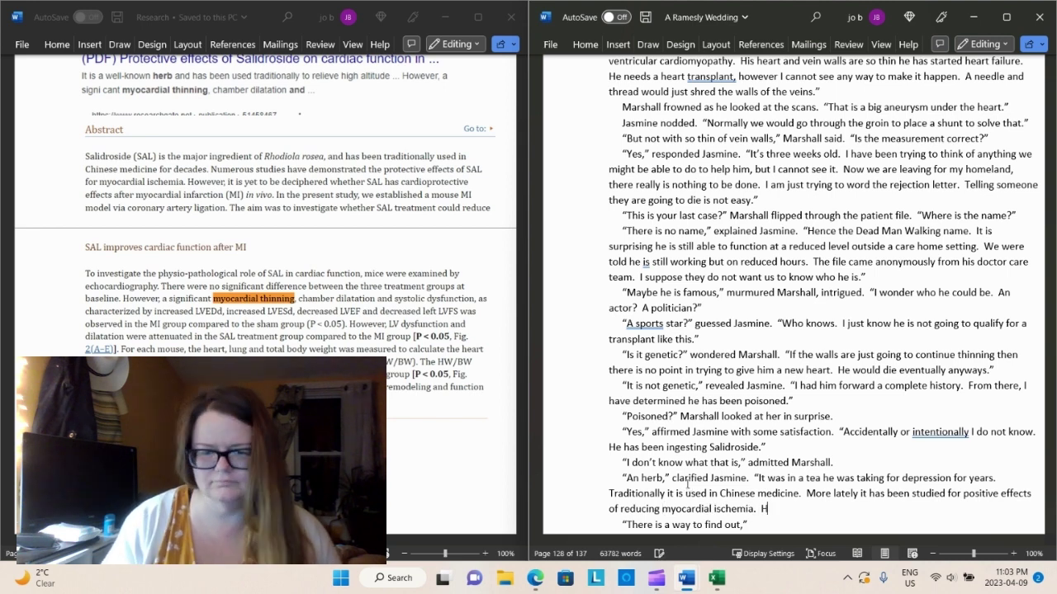
type("owever, ")
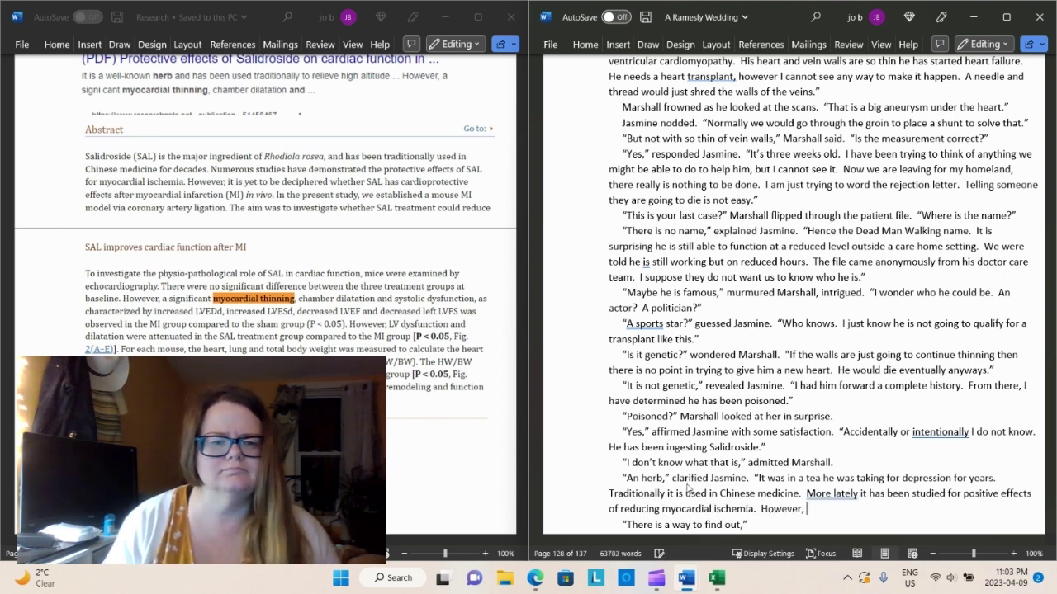
type("thinning")
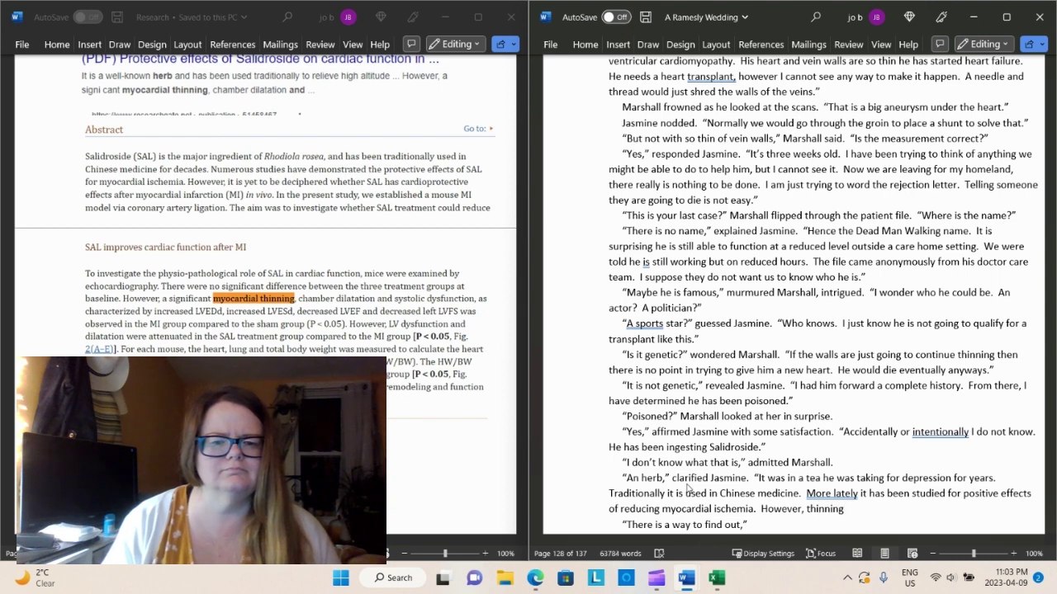
type(" of the")
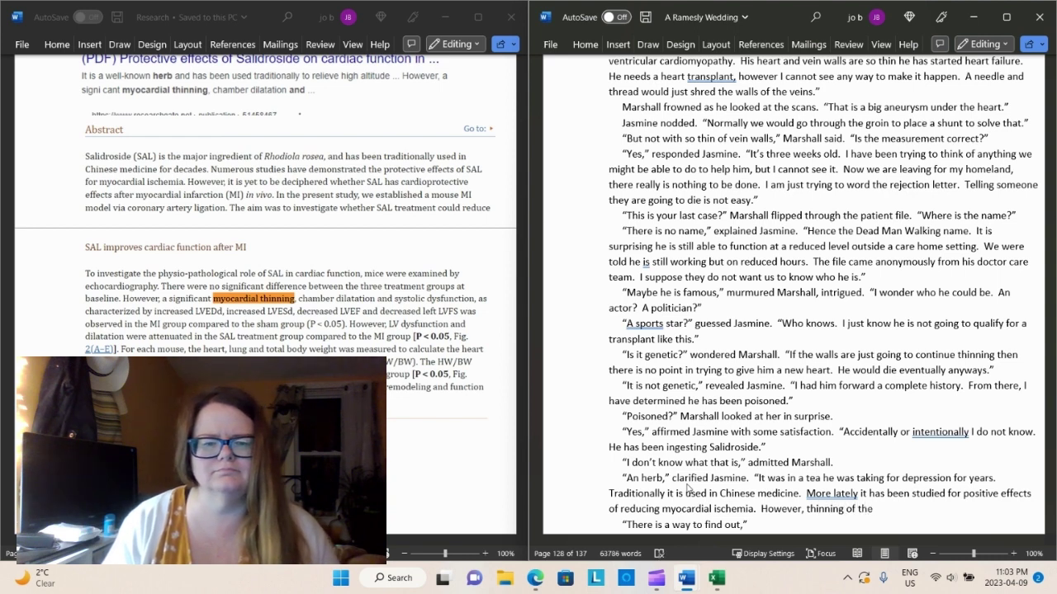
key("BackSpace")
key("BackSpace")
key("BackSpace")
key("BackSpace")
key("BackSpace")
key("BackSpace")
key("BackSpace")
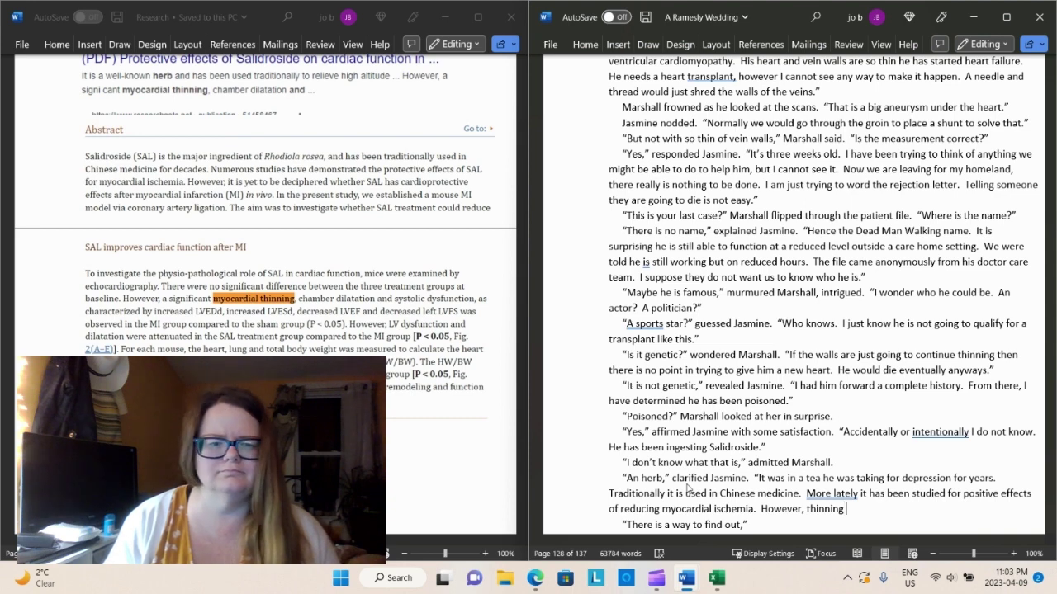
key("BackSpace")
key("BackSpace")
key("BackSpace")
key("BackSpace")
key("BackSpace")
key("BackSpace")
key("BackSpace")
key("BackSpace")
key("BackSpace")
key("BackSpace")
key("BackSpace")
key("BackSpace")
key("BackSpace")
key("BackSpace")
key("BackSpace")
key("BackSpace")
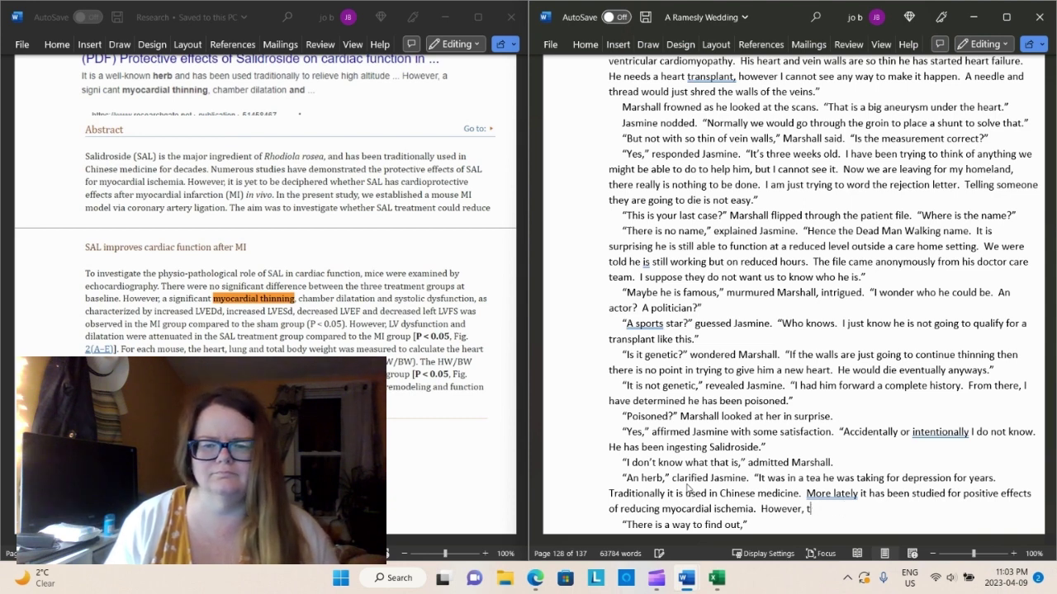
key("BackSpace")
key("BackSpace")
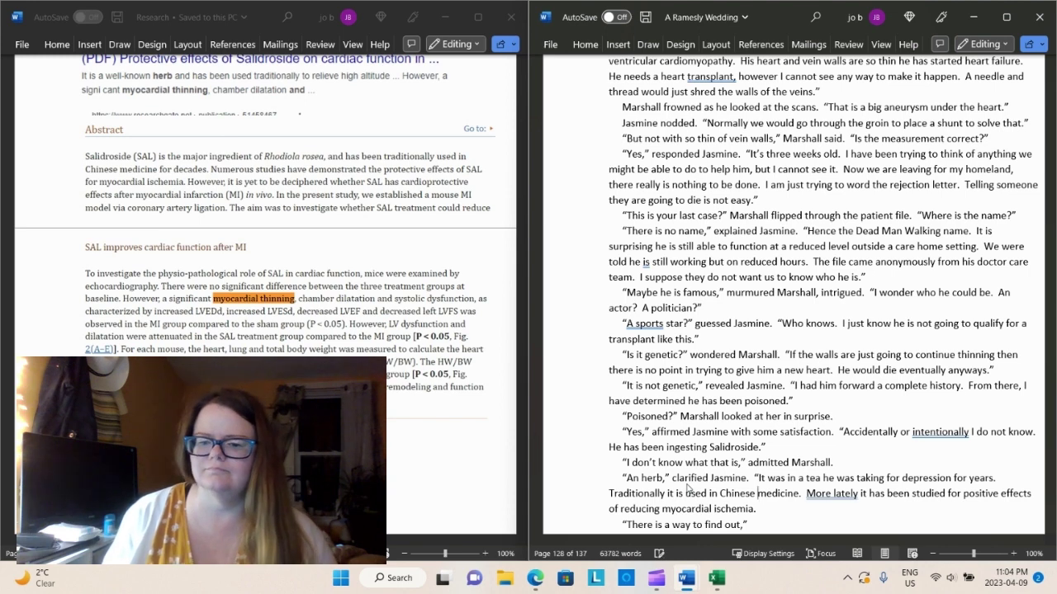
Add “and energy” after depression and end Jasmine's line with “with mixed results.”
key("Right")
key("Right")
key("Right")
key("Right")
key("Right")
key("Right")
key("Right")
key("Right")
key("Right")
key("Right")
key("Right")
key("Right")
key("Right")
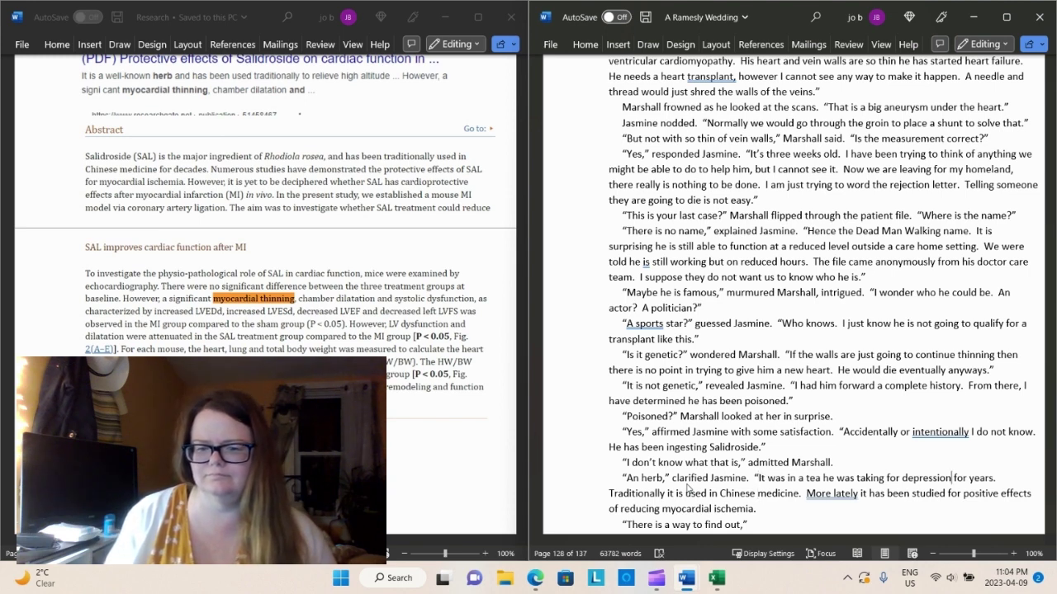
type("and er")
type("ergy")
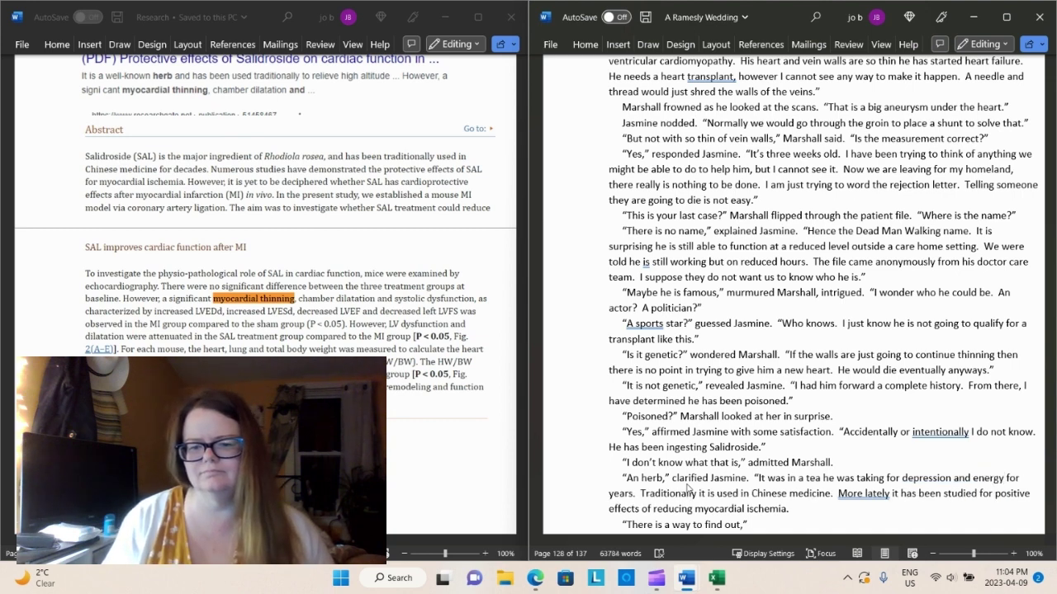
key("Down")
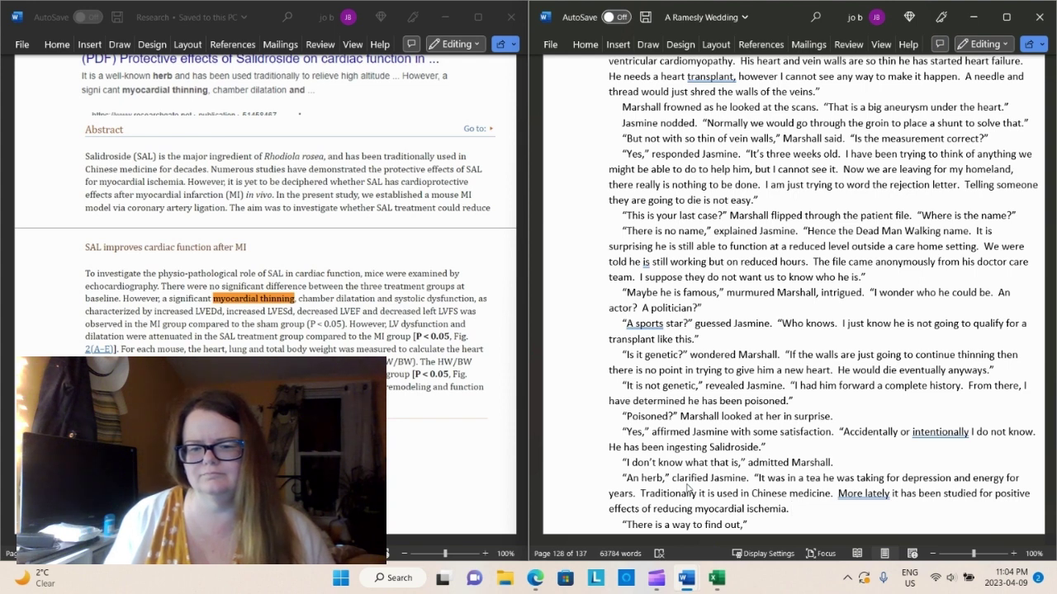
key("BackSpace")
key("BackSpace")
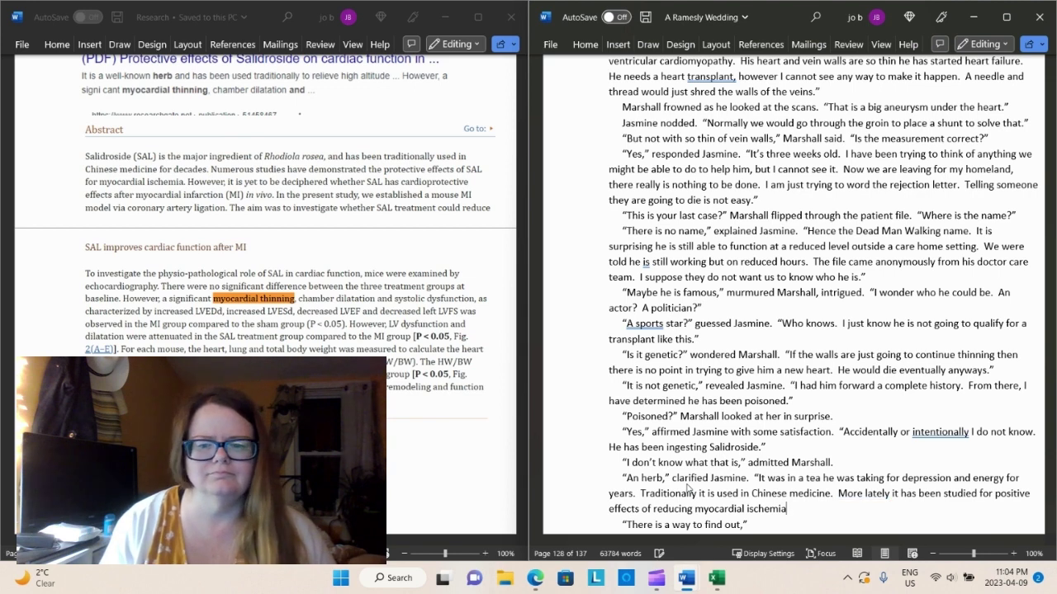
type("with mixed")
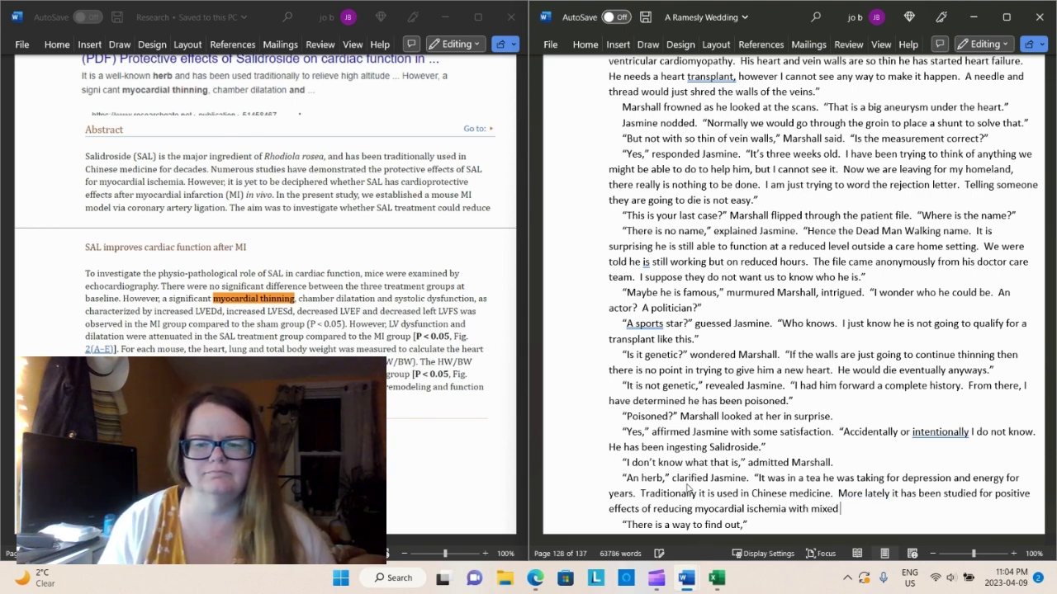
type(" results.”")
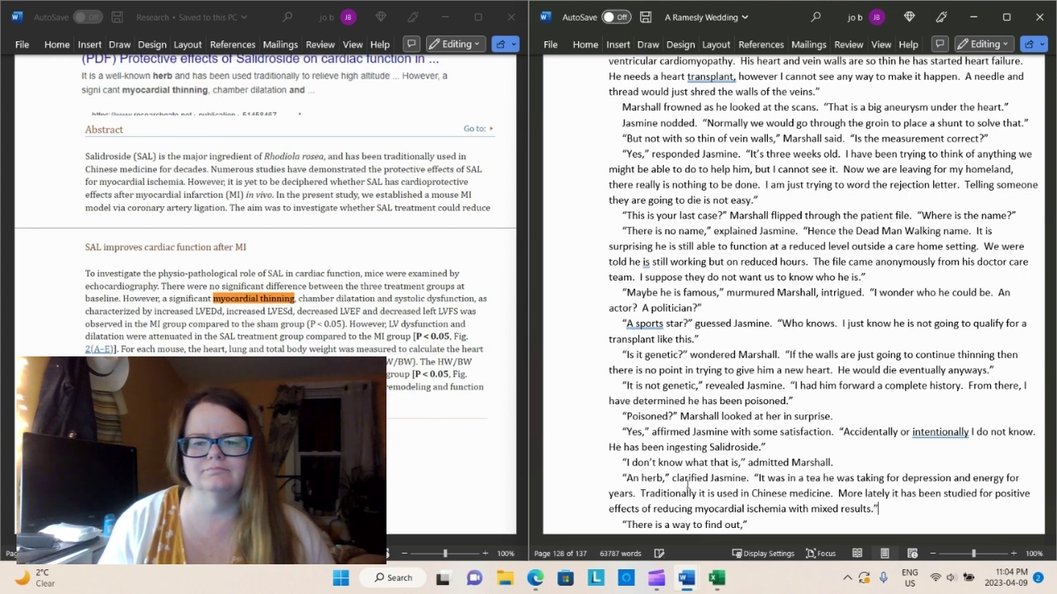
type(" \"")
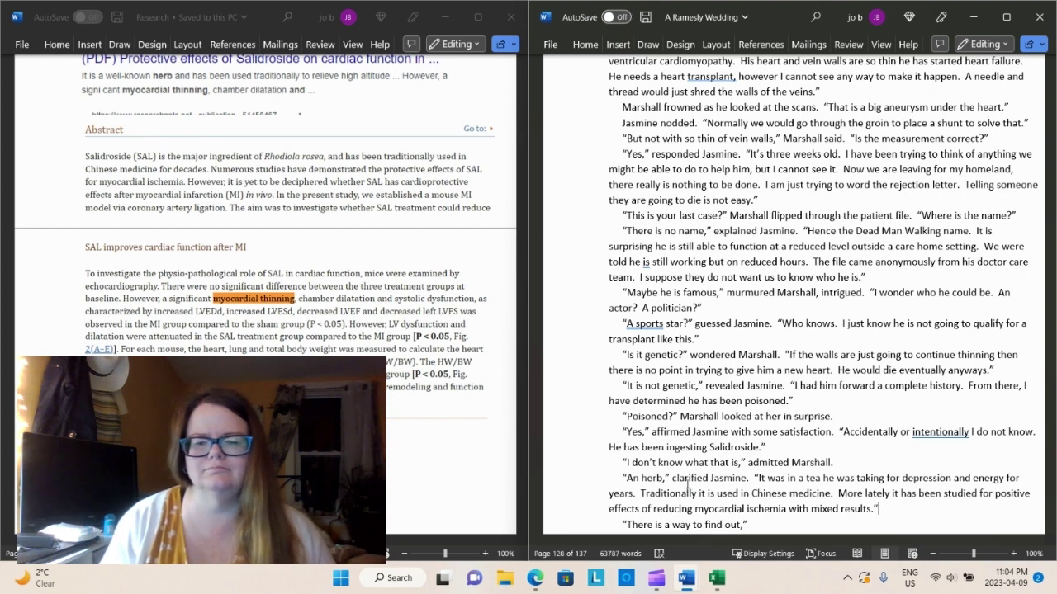
Add Marshall's line “The guy's tea is killing him?” asked with some disbelief
key("Return")
type("\"T")
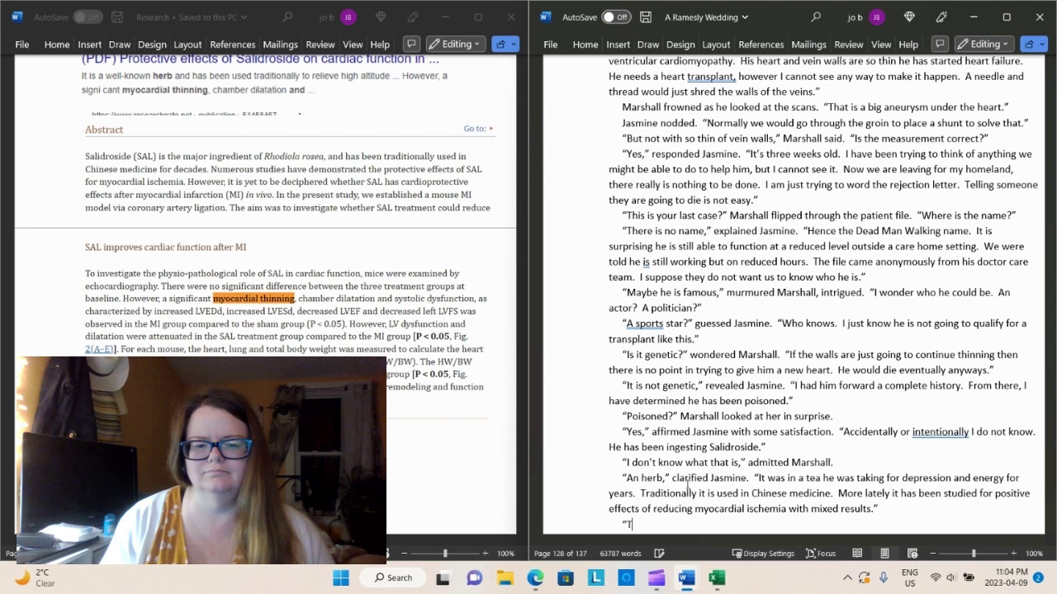
type("he g")
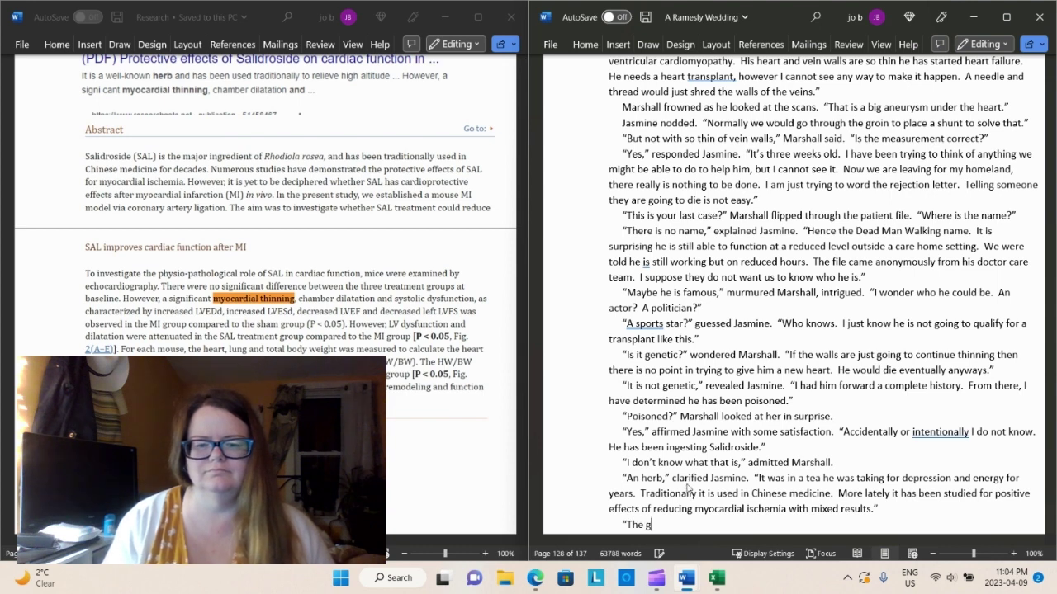
type("uy's tea ")
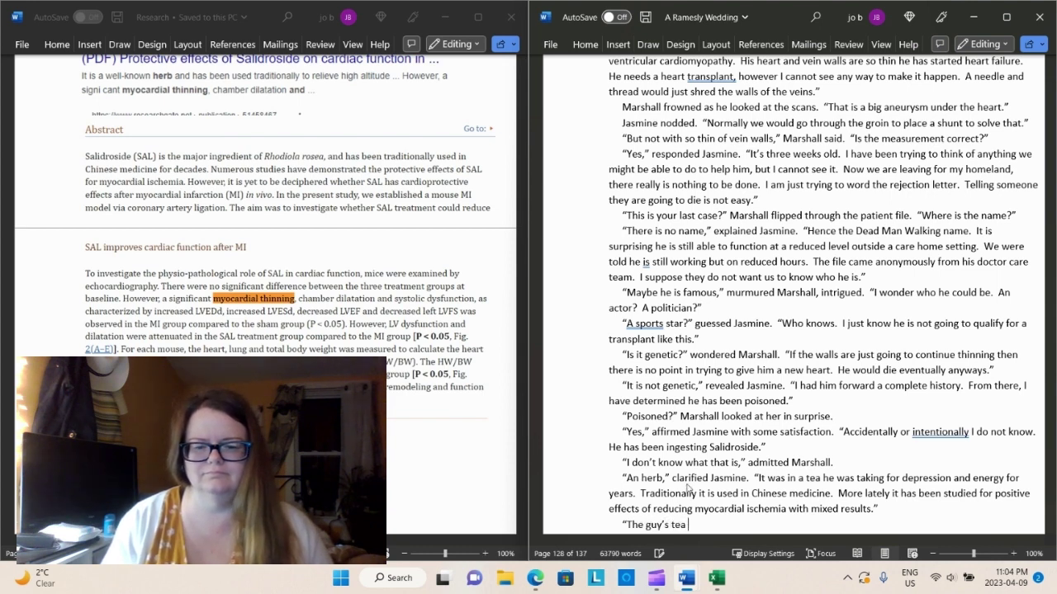
type("wa")
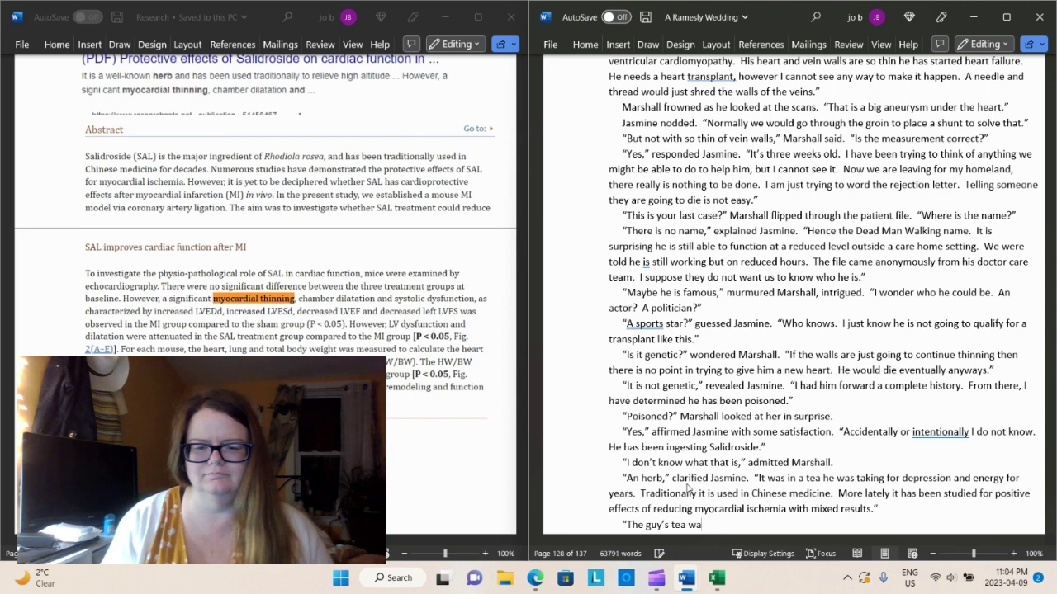
key("BackSpace")
key("BackSpace")
type("is killing hi")
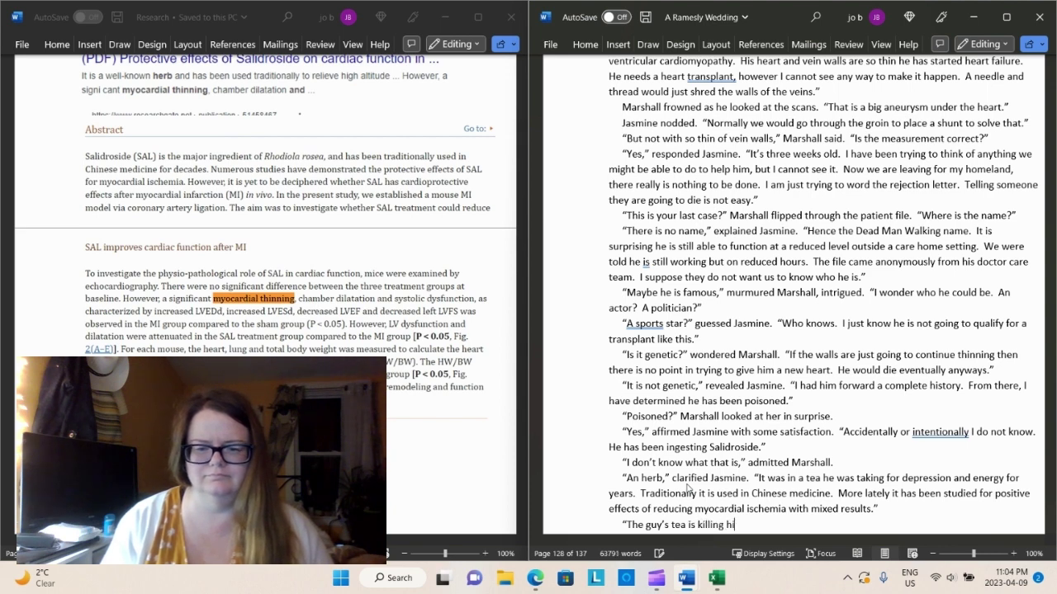
type("m?\"")
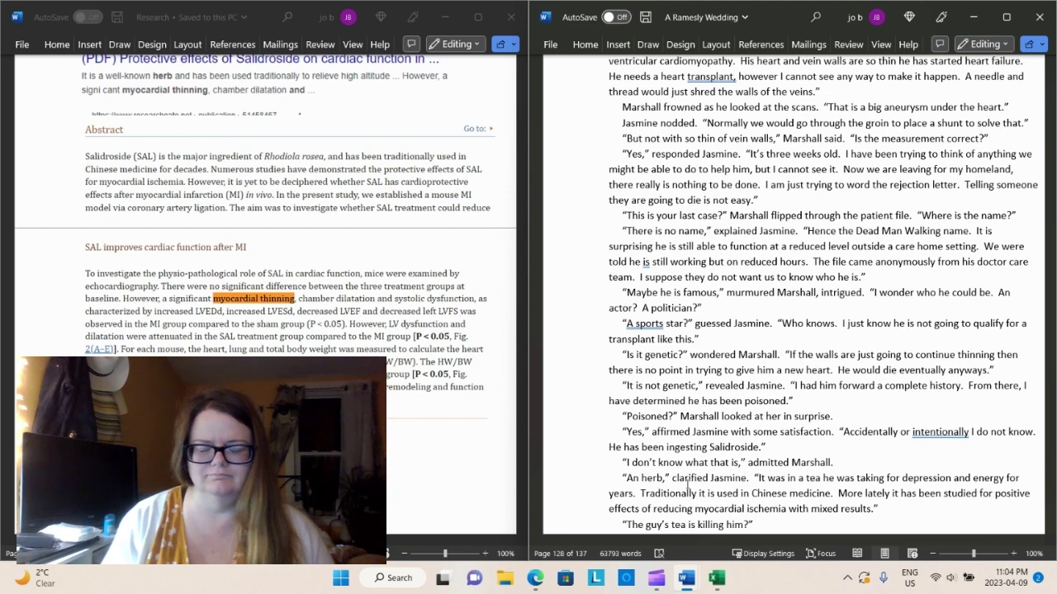
type(" Marshall as")
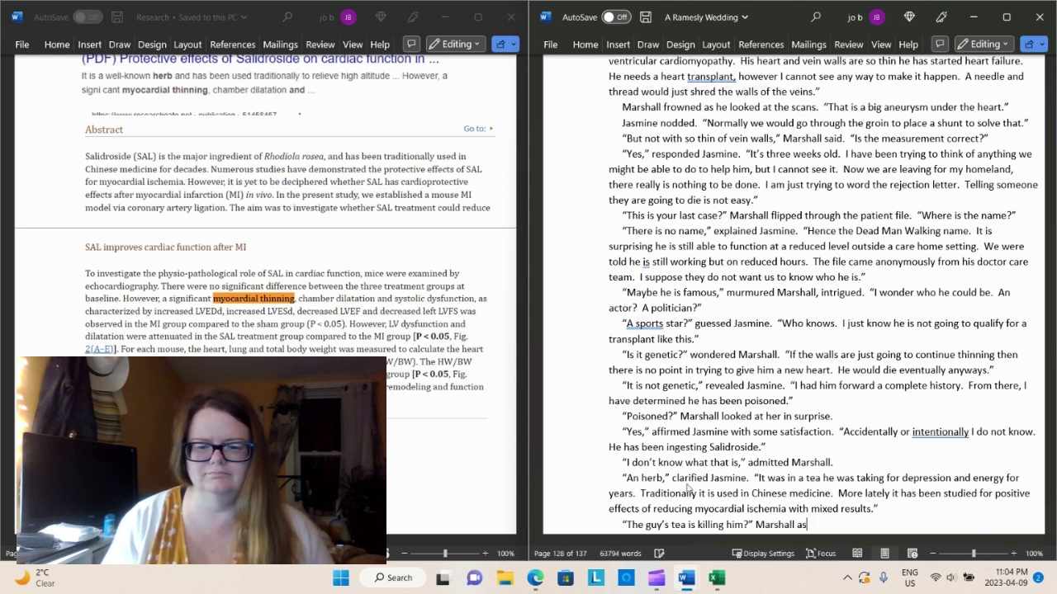
type("ked with some")
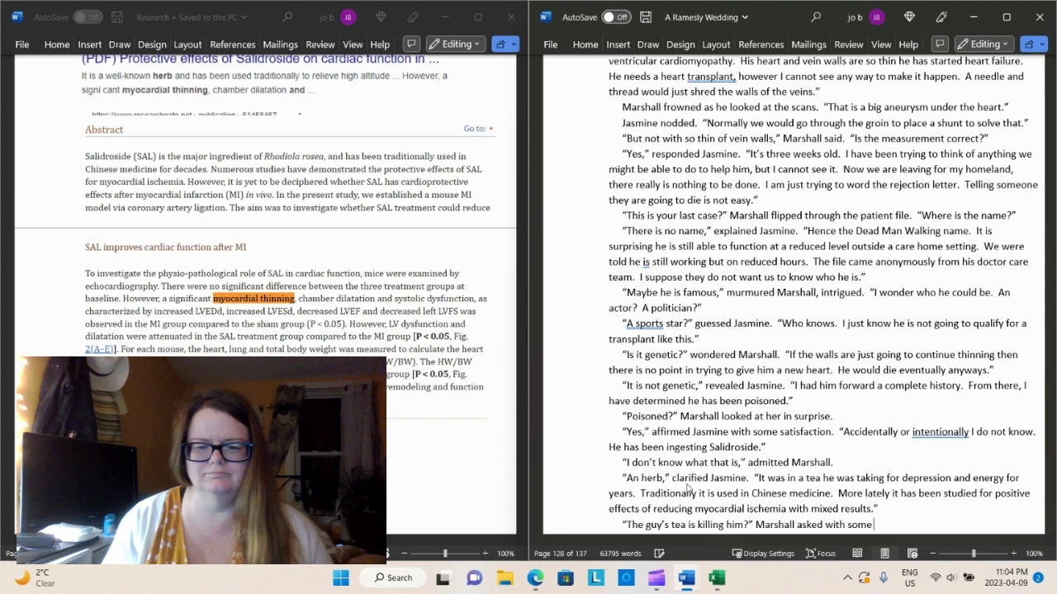
type(" disbeli")
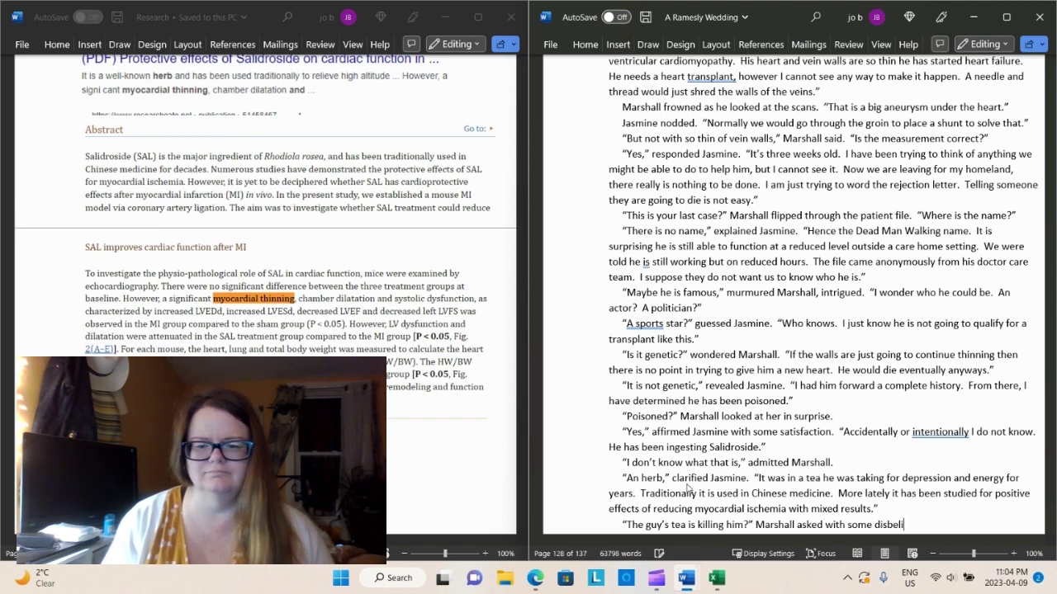
type("ef.")
key("Return")
Type “There is a way to find out,” then undo it and return to Marshall's line
type("\"There is a way to find out,\"")
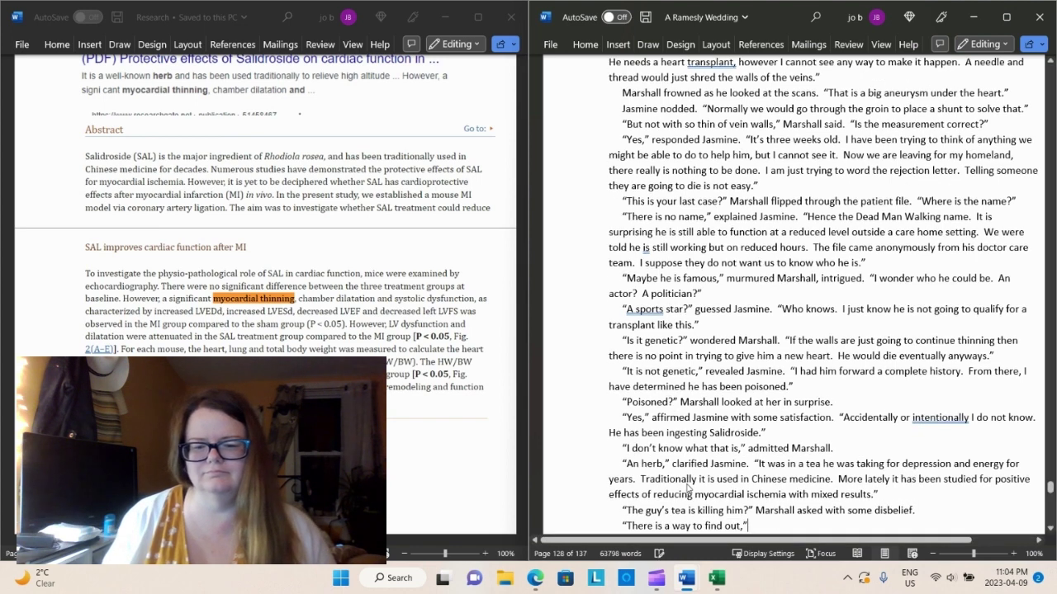
key("Up")
key("ctrl+Left")
key("ctrl+Left")
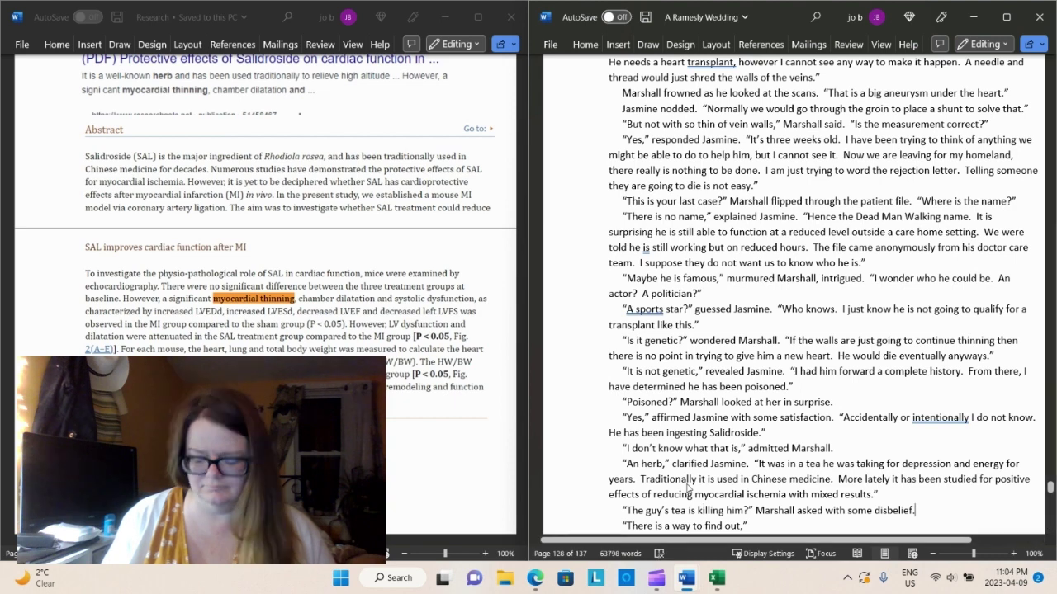
key("ctrl+z")
key("ctrl+z")
key("ctrl+z")
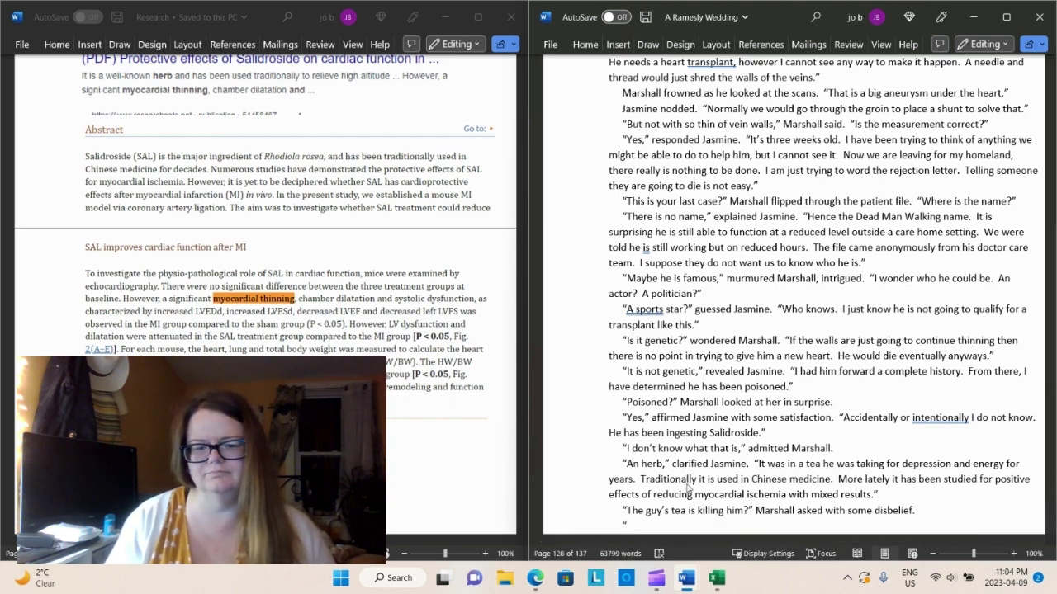
Add Jasmine's “It's in his history” reply: he put tea bags in his coffee, a caffeine addict
type("It")
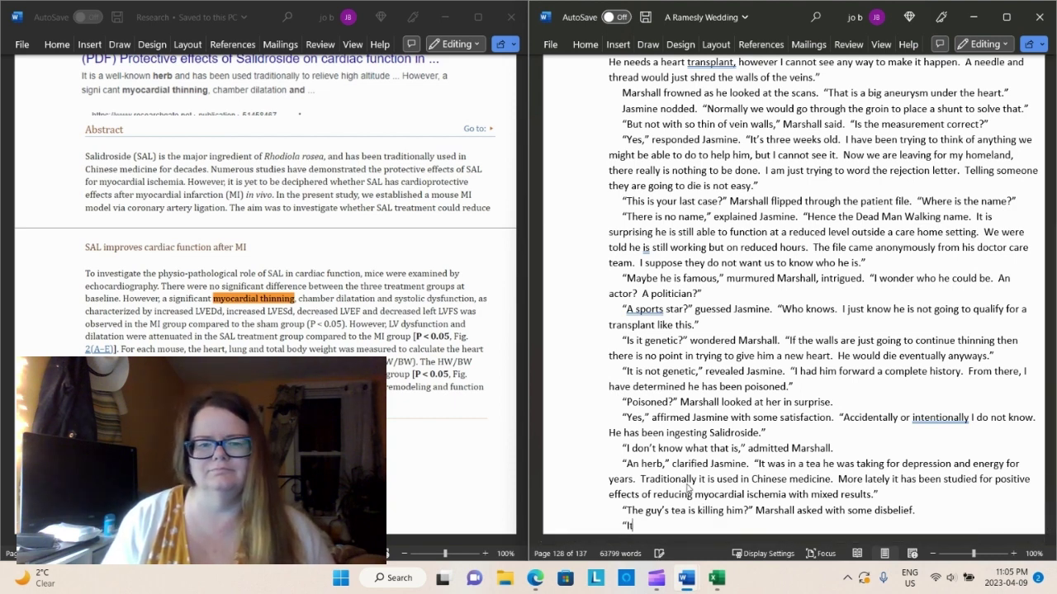
type("'s in his history")
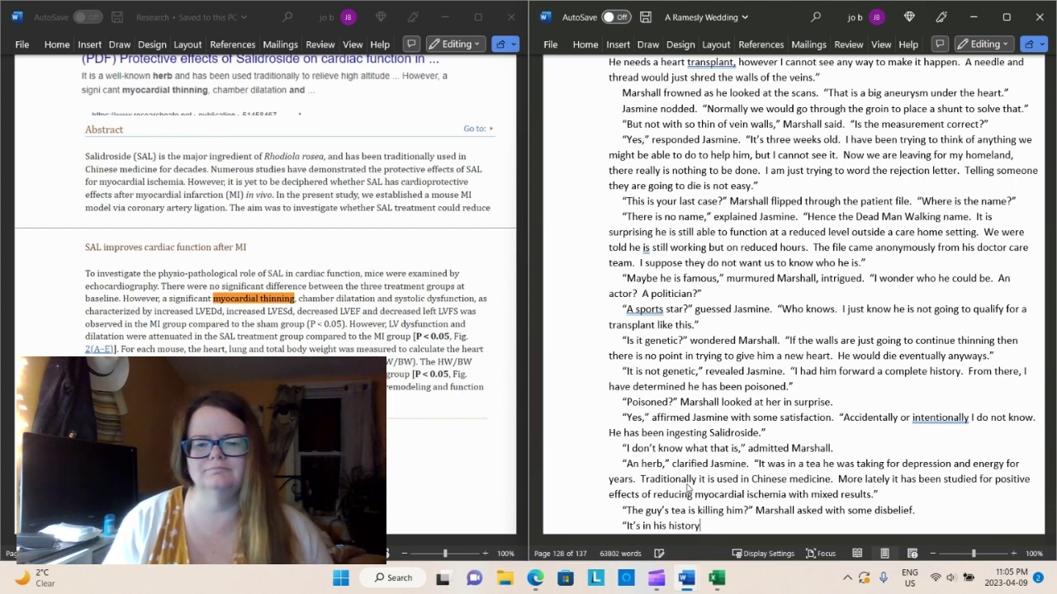
type(",\" ")
type("shrugge")
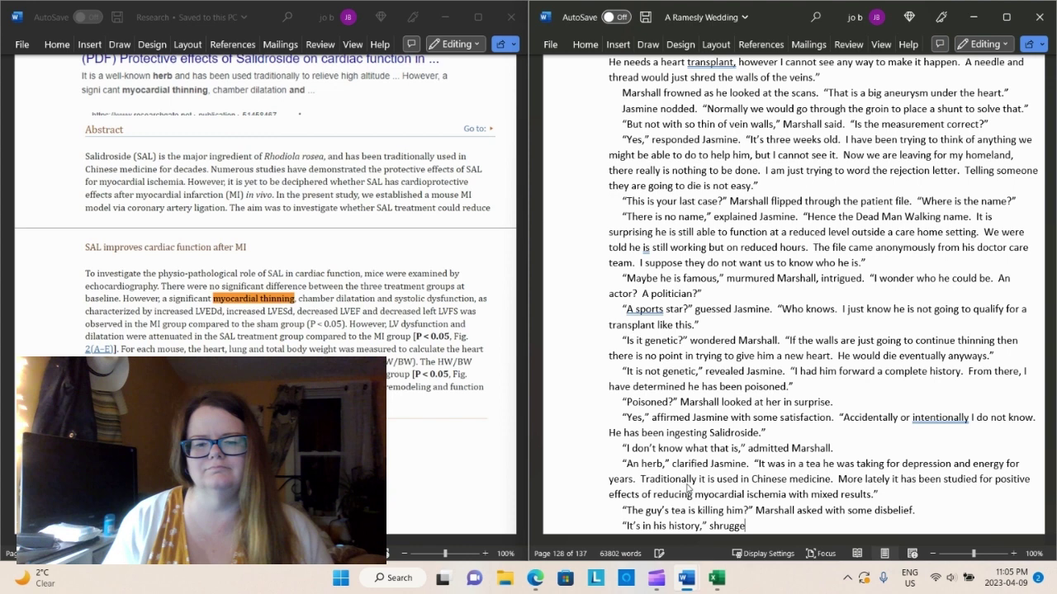
type("d Jasmine")
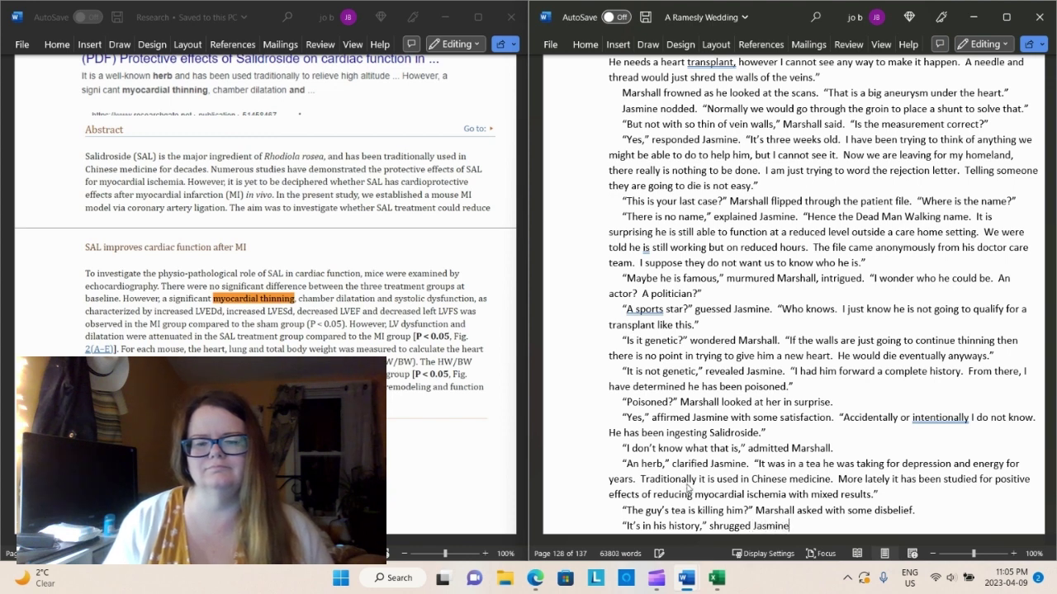
type(" as she pointed")
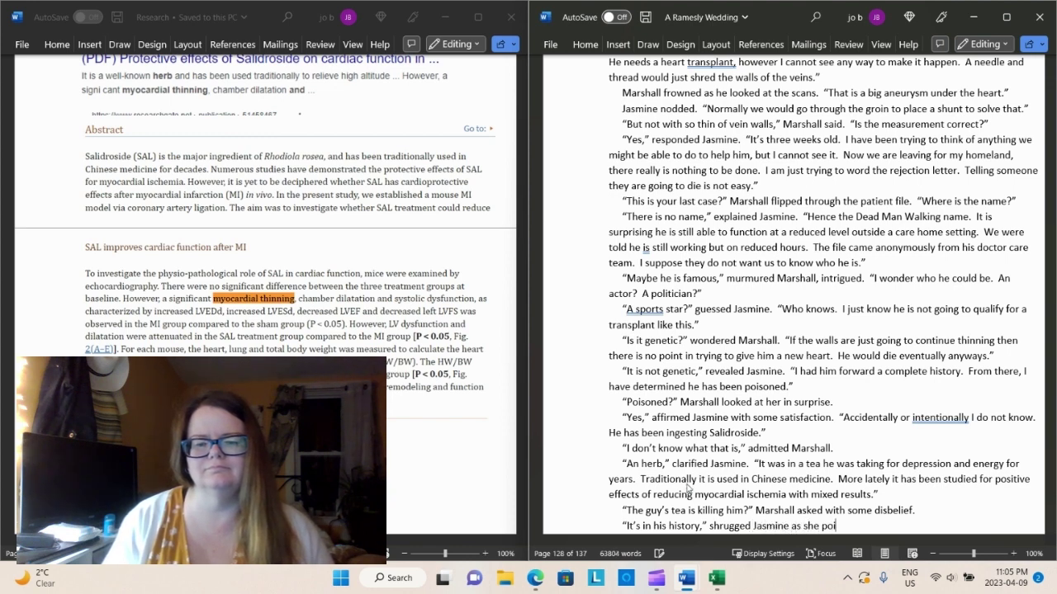
key("BackSpace")
key("BackSpace")
key("BackSpace")
key("BackSpace")
key("BackSpace")
key("BackSpace")
key("BackSpace")
key("BackSpace")
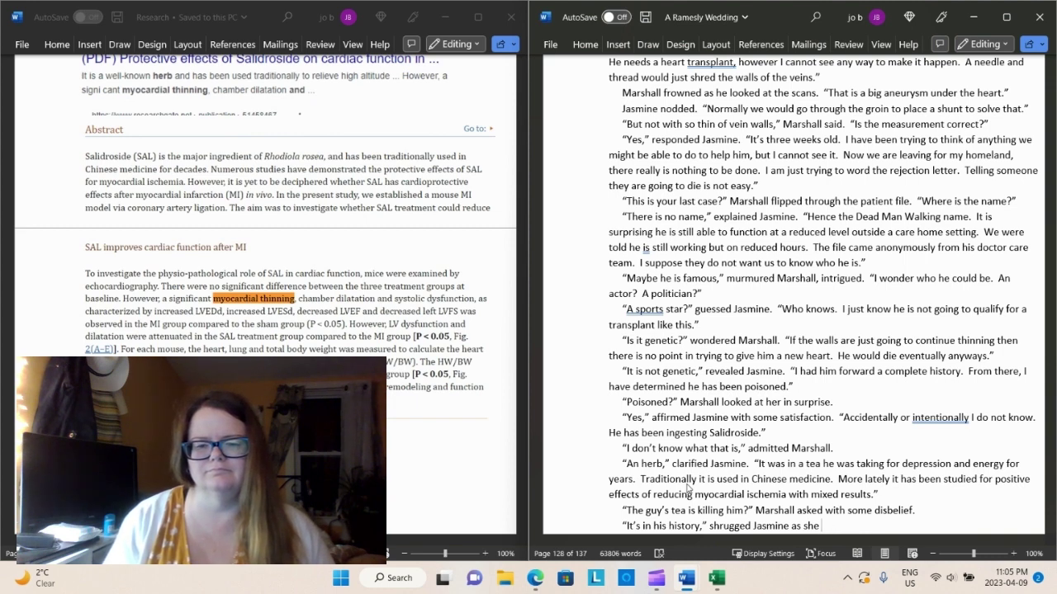
type("switched the s")
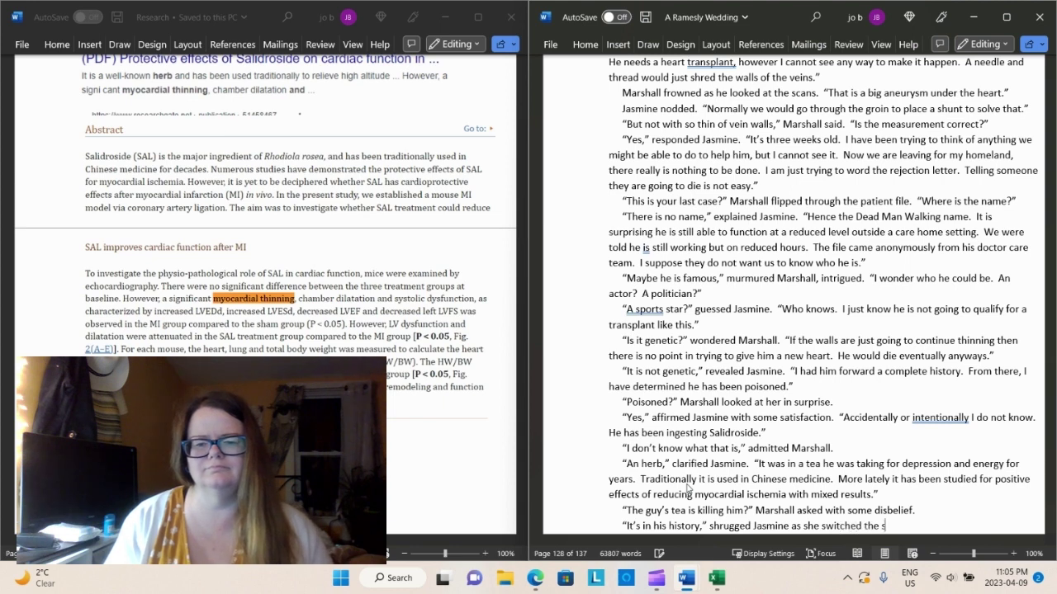
type("creen to show")
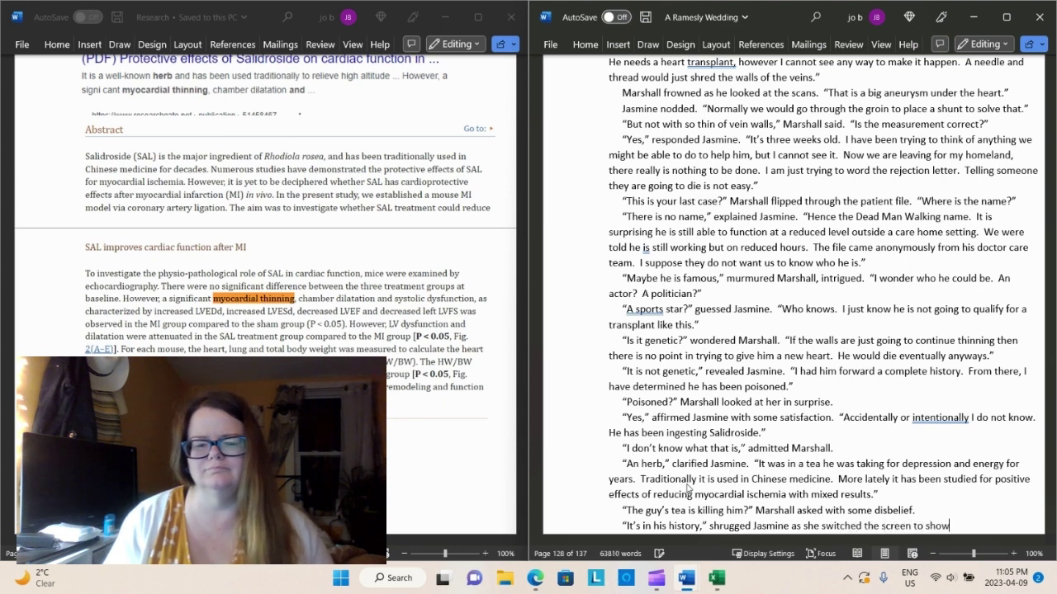
type(" the highlighte")
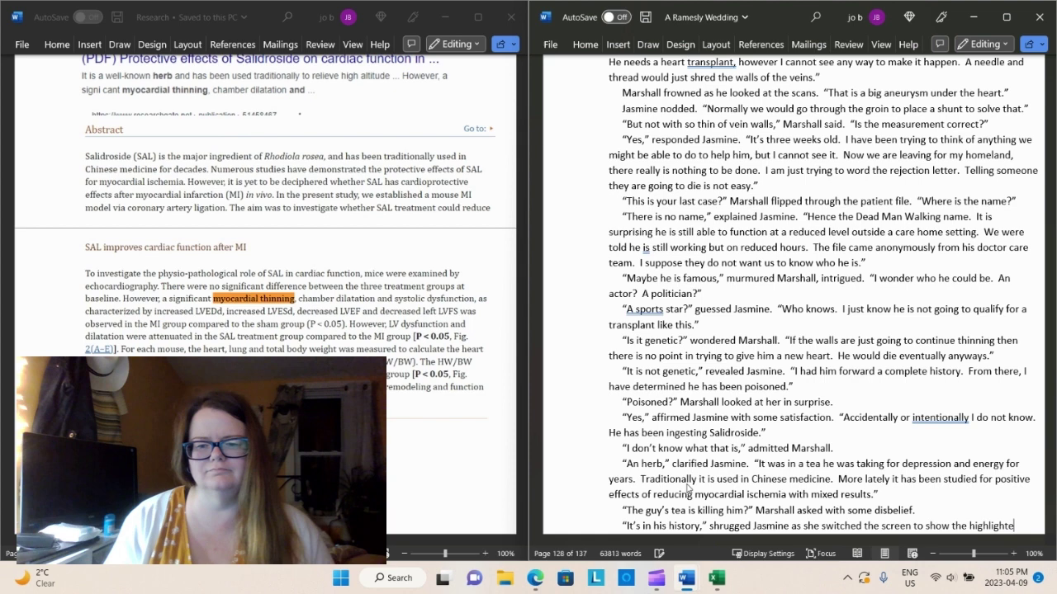
type("d parts of the ")
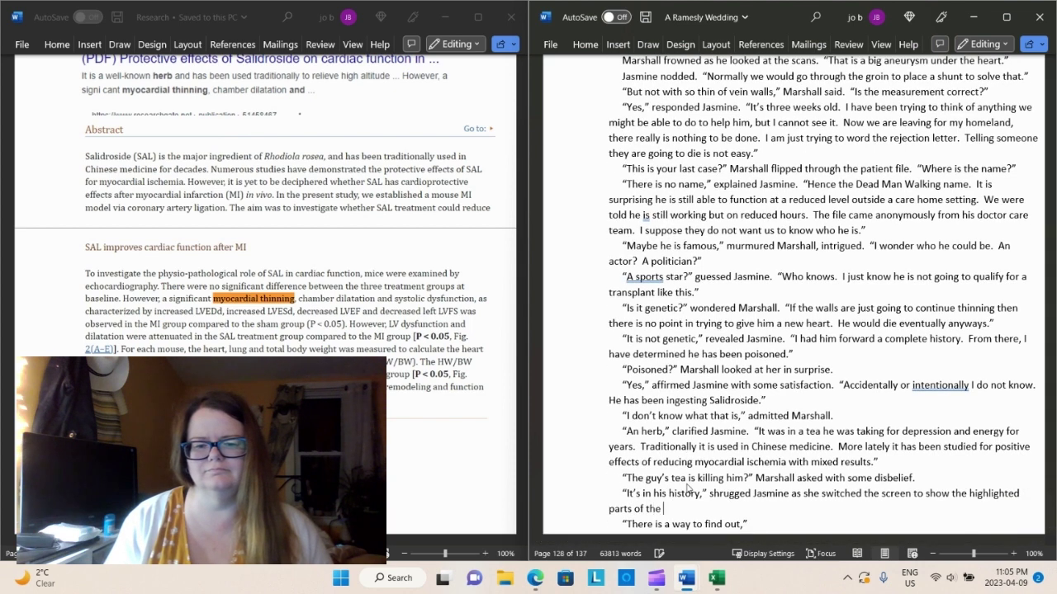
type("document")
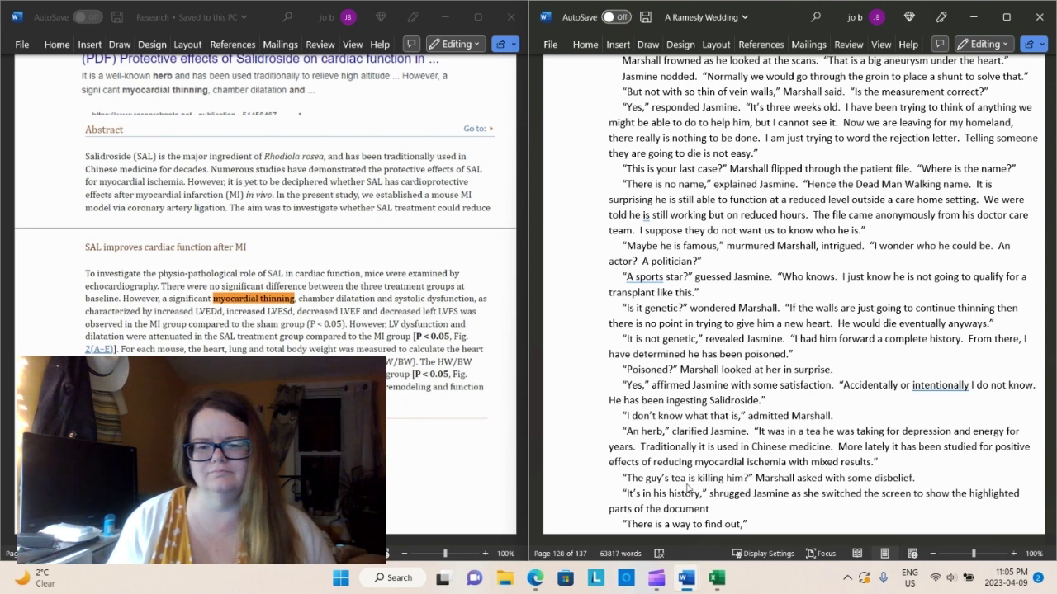
type(".of t")
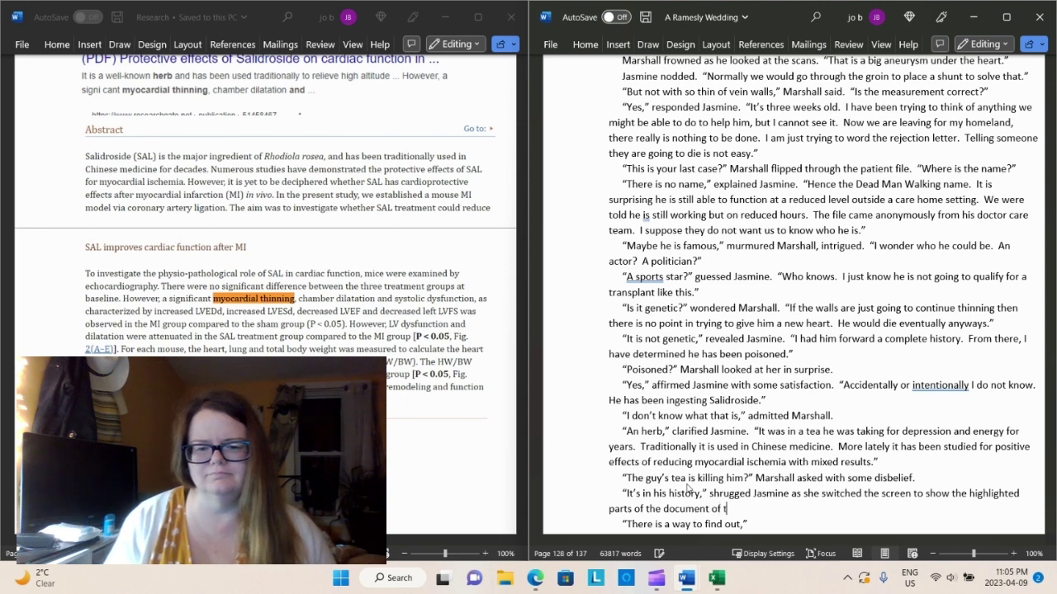
key("BackSpace")
type("patient hi")
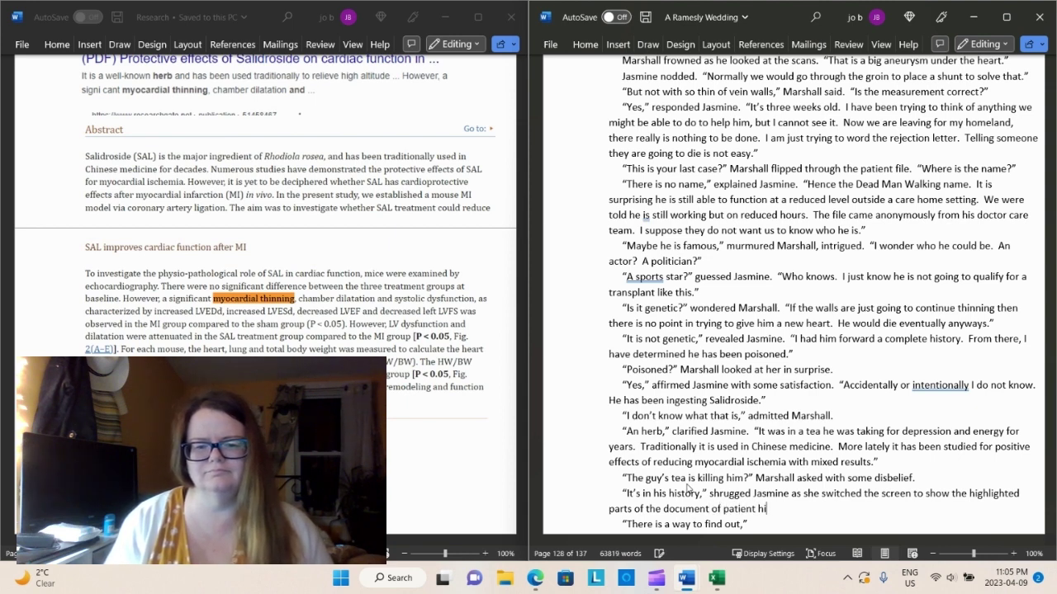
type("story")
type("  \"He ")
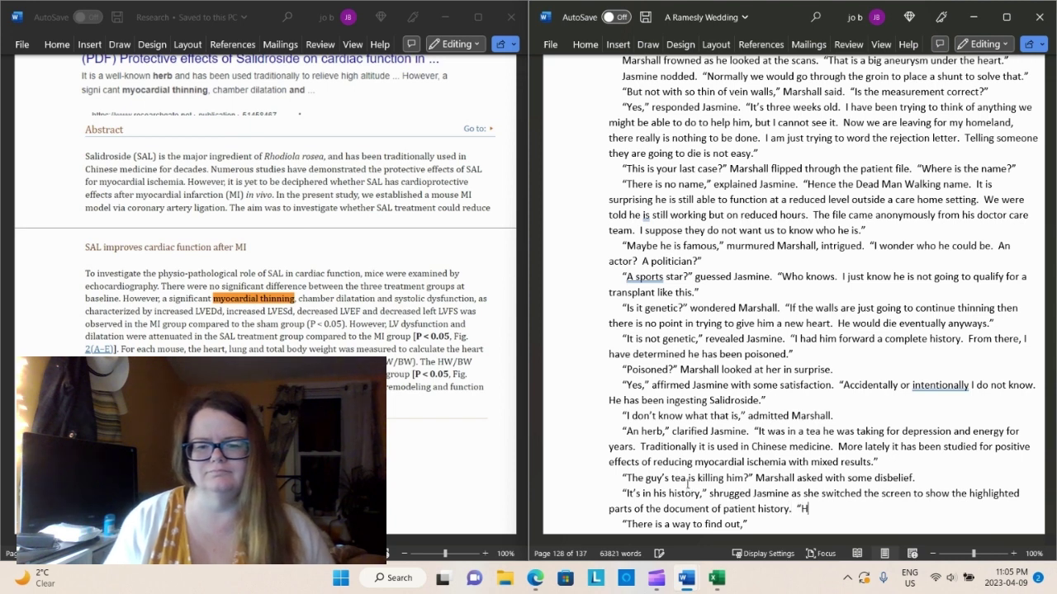
type("would")
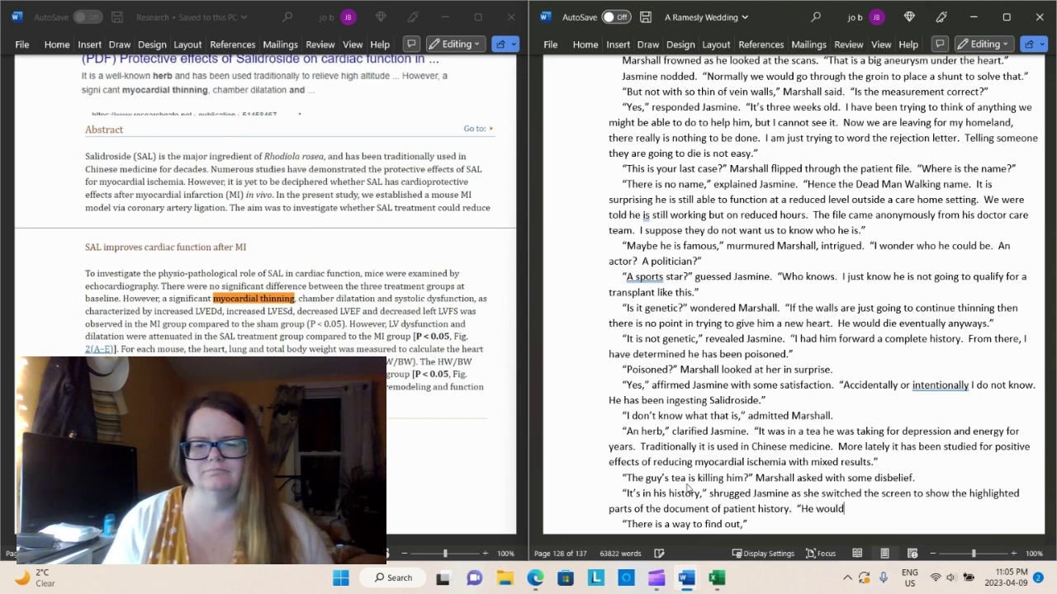
type(" put the b")
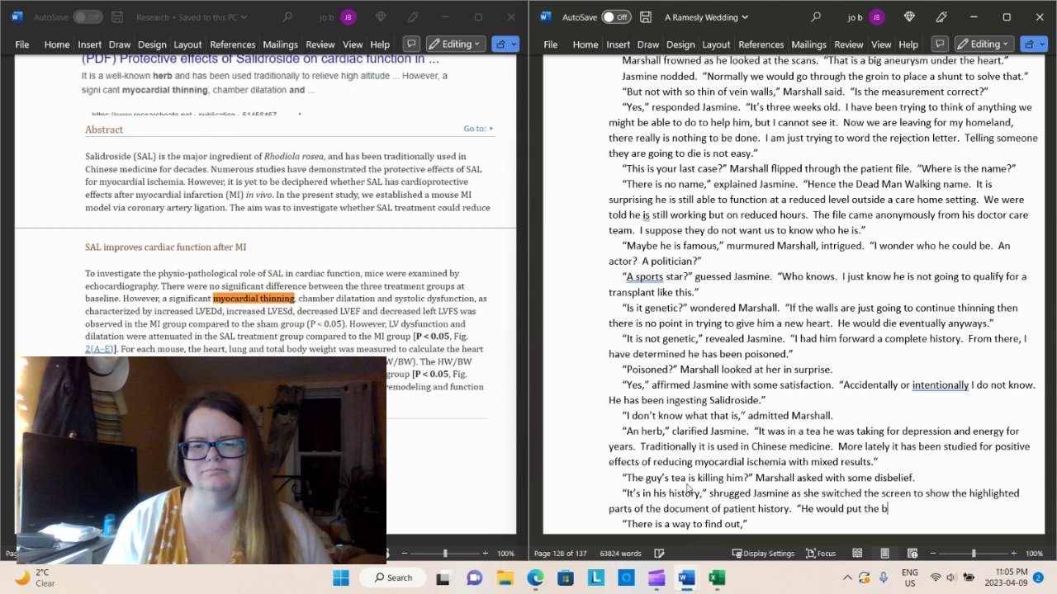
type("ags of tea ")
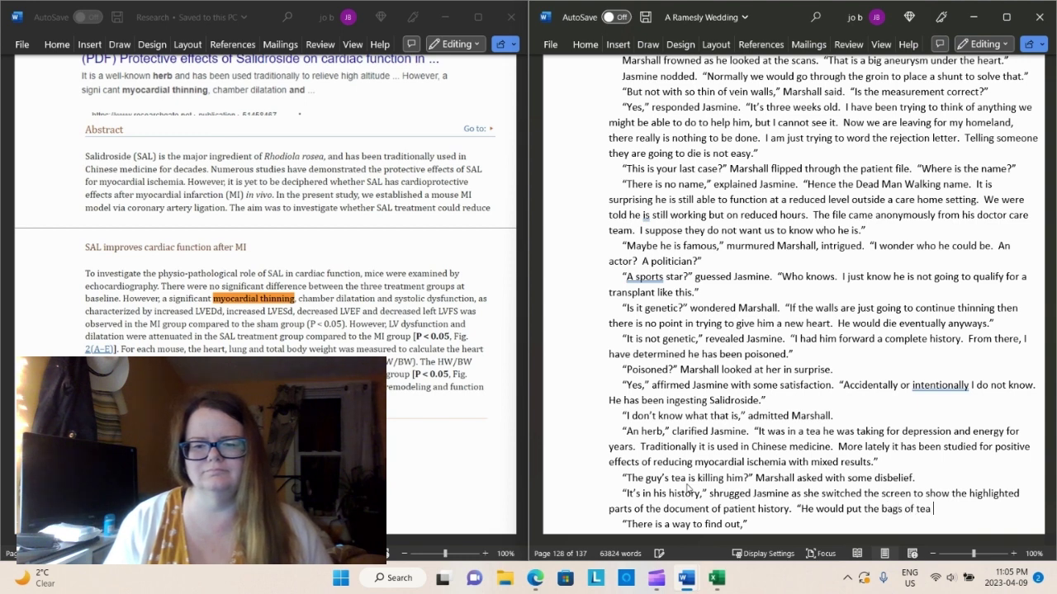
type("in his coffe")
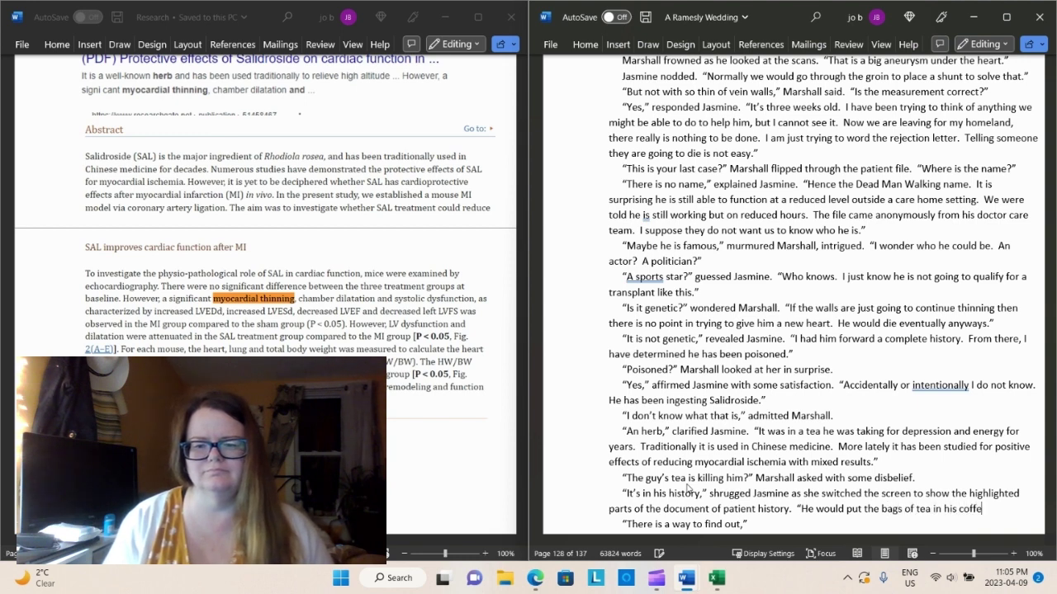
type("e.  He is a b")
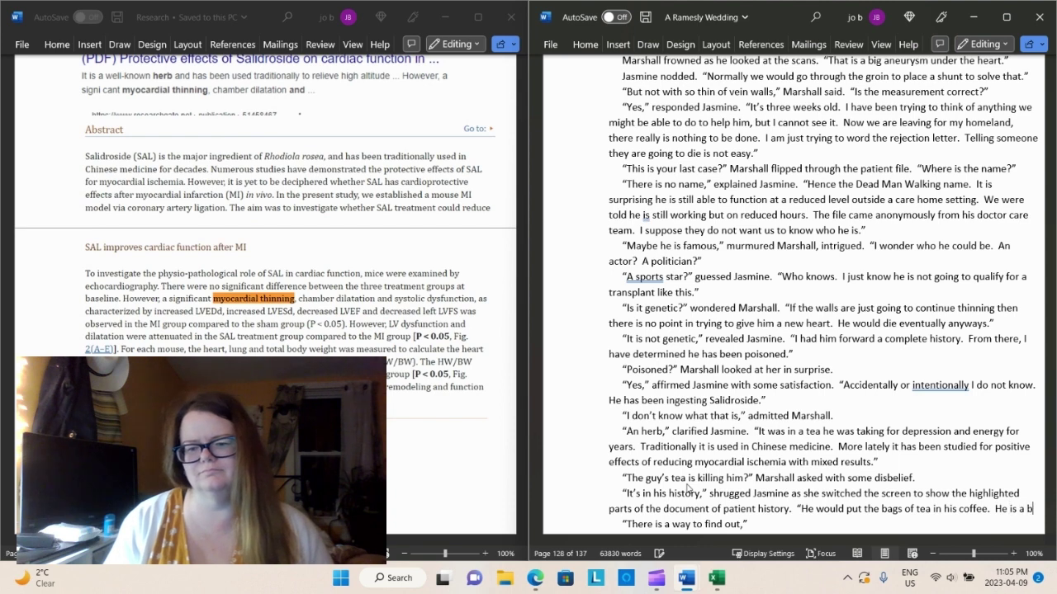
type("it of a caff")
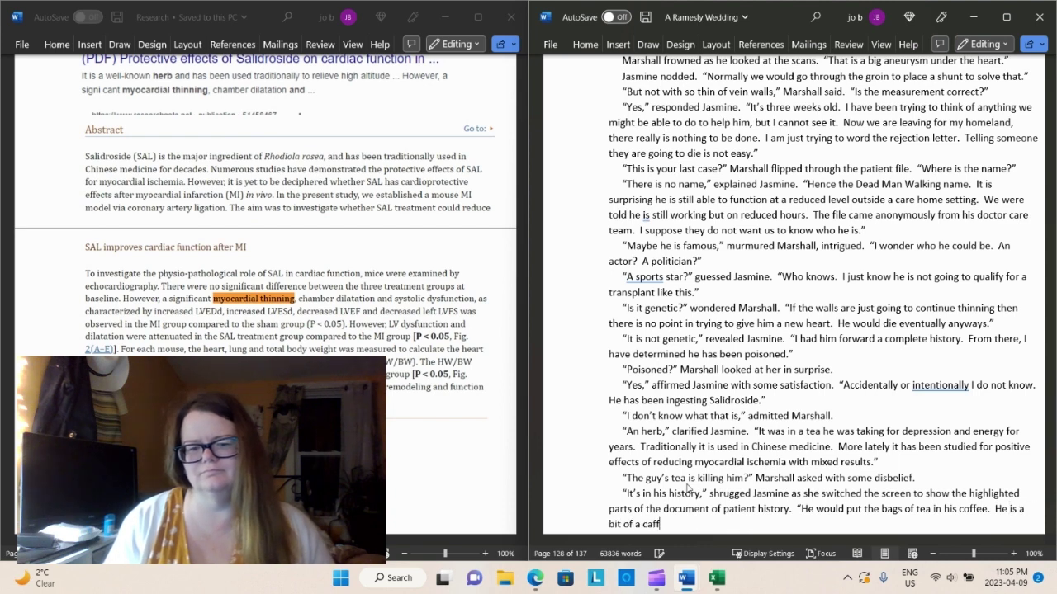
type("ien a")
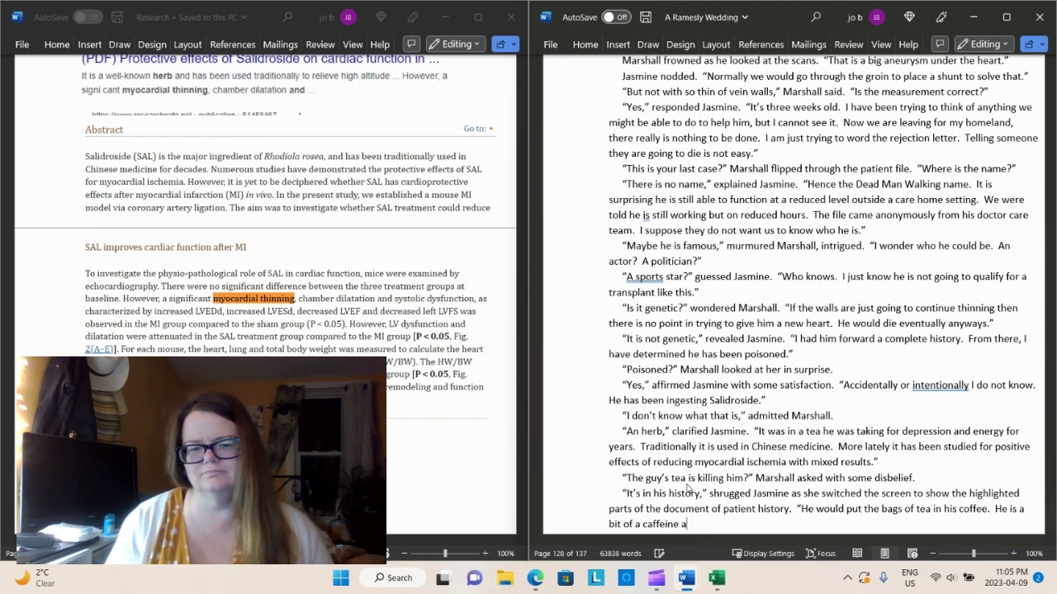
type("ddict.")
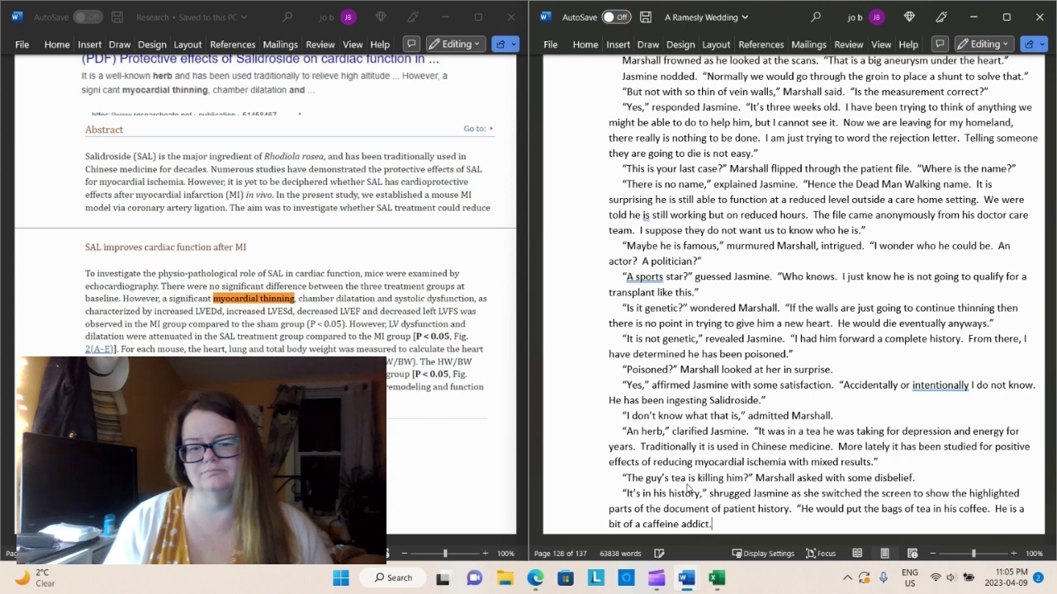
type("\"")
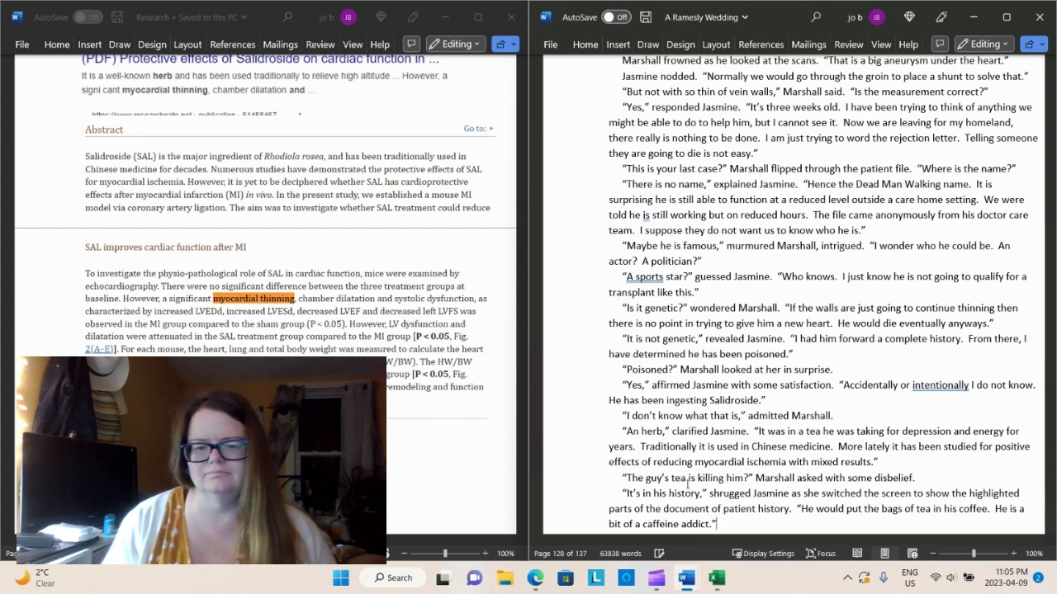
key("Return")
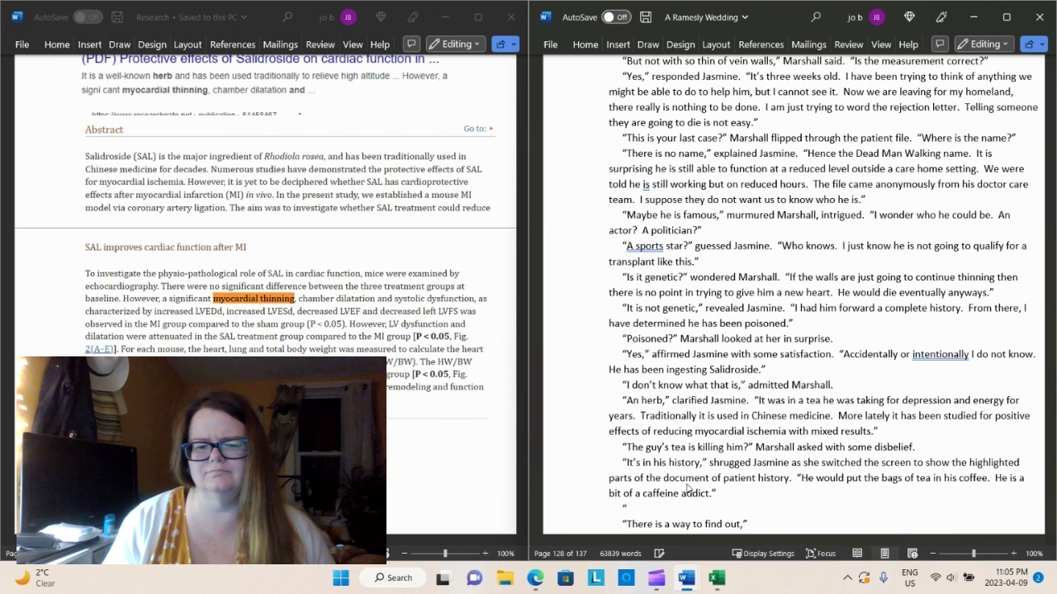
Add “Marshall studied the screen” and his wish to make the veins thicker
type("Marshall stu")
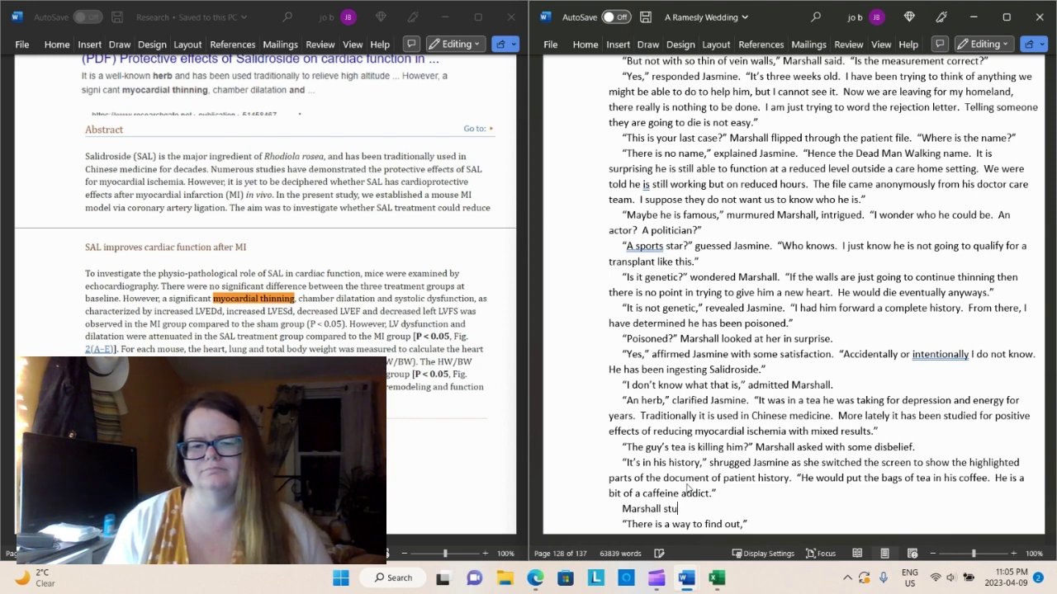
type("died the screen.")
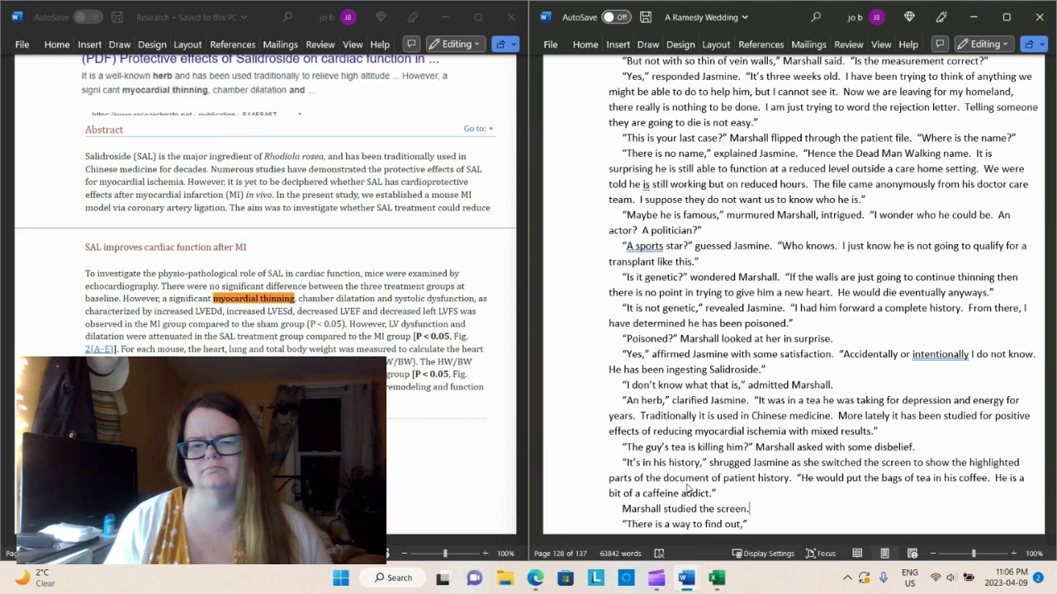
type("\"It")
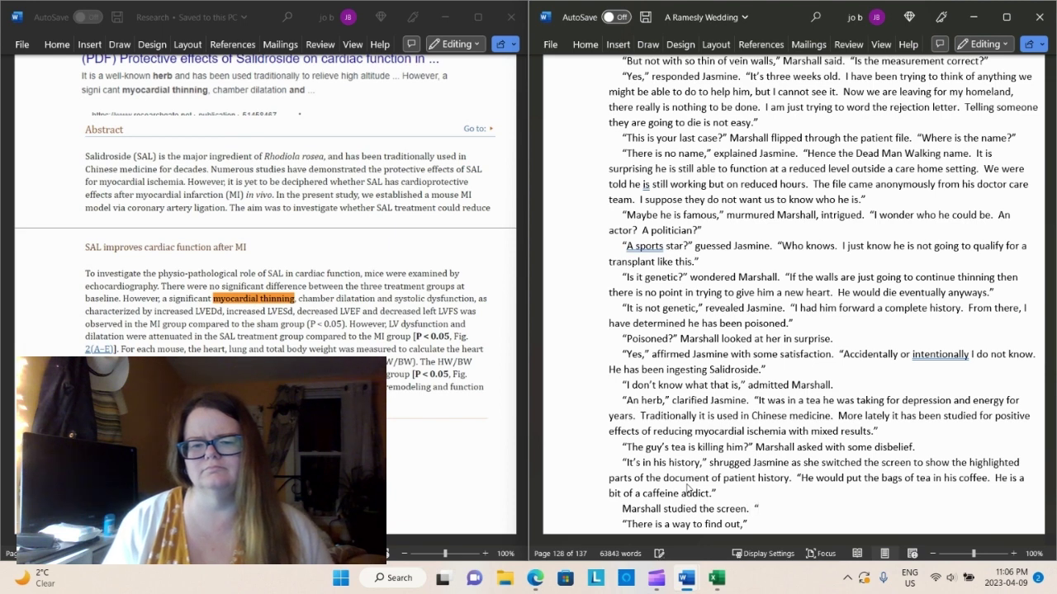
type("'s ")
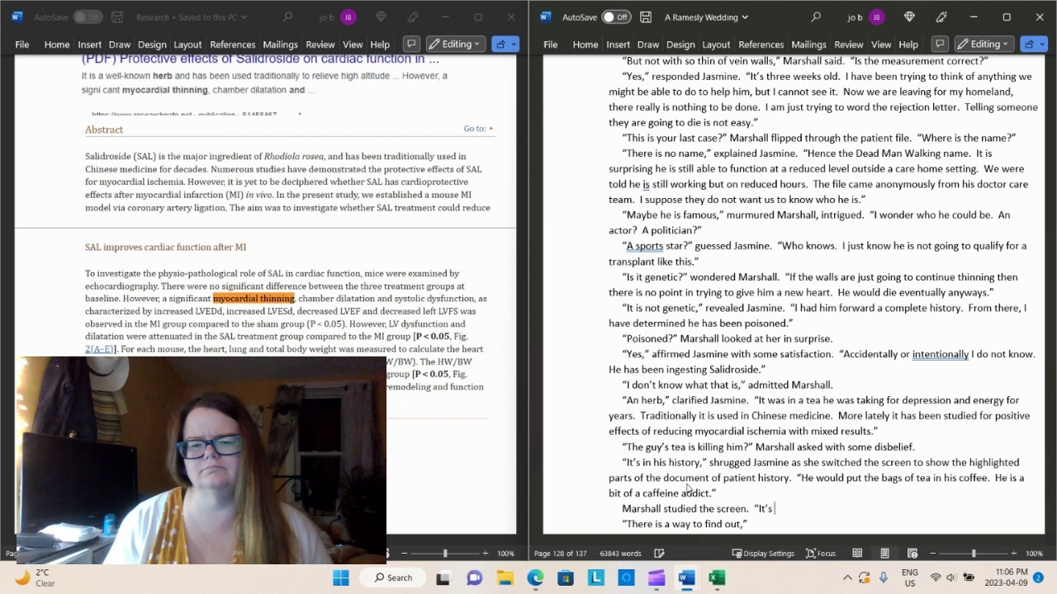
type("too bad")
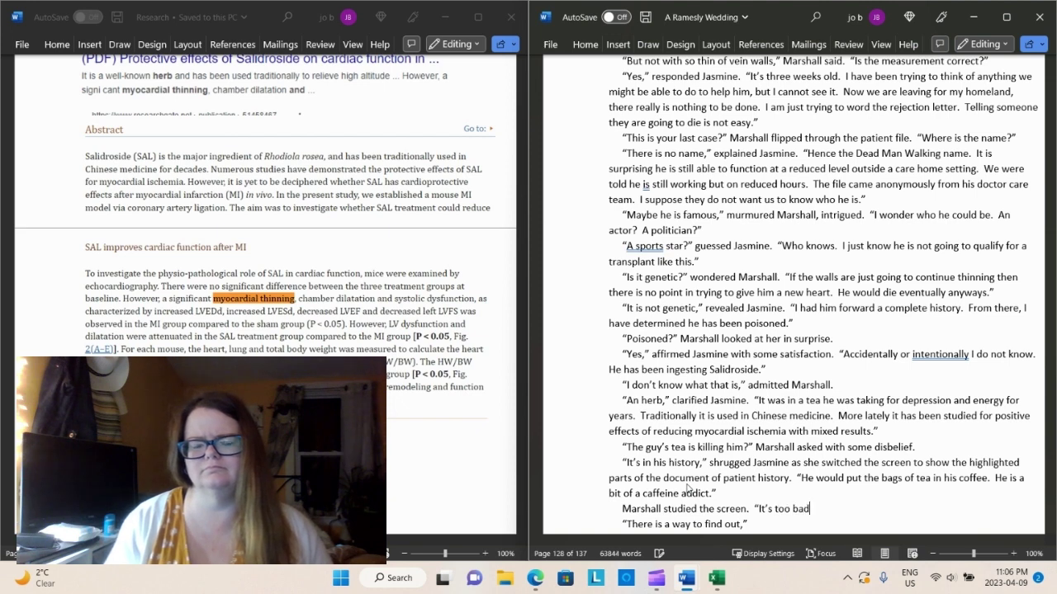
type(" you can't find a way")
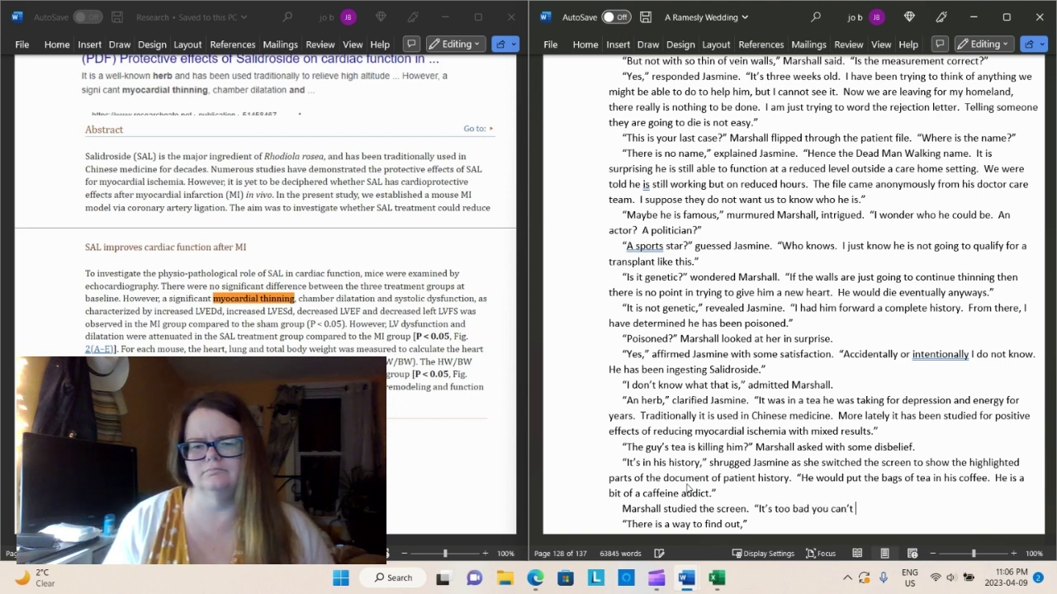
type(" to make the he")
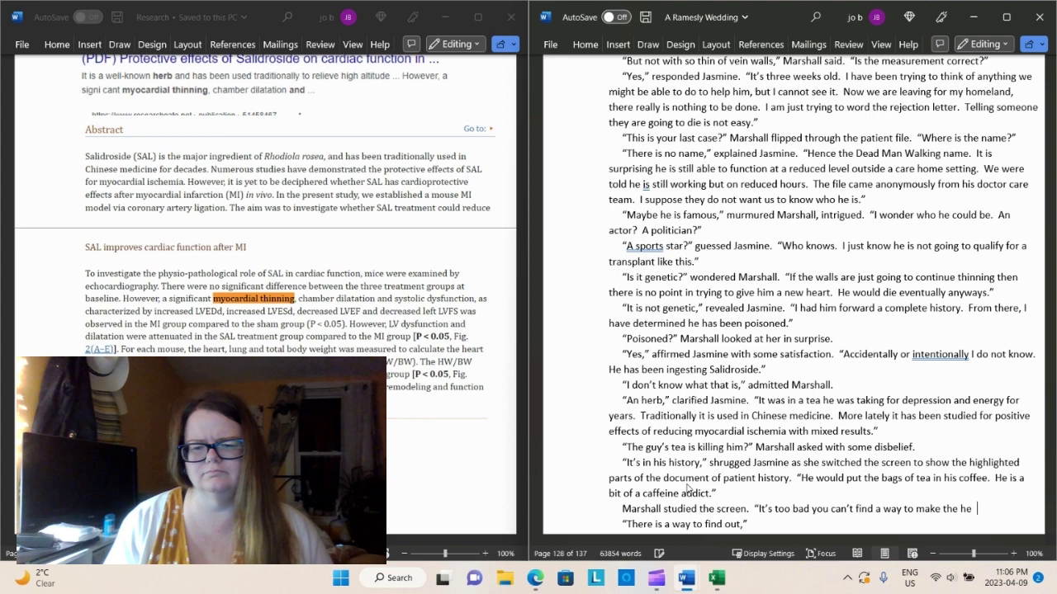
key("BackSpace")
key("BackSpace")
key("BackSpace")
key("BackSpace")
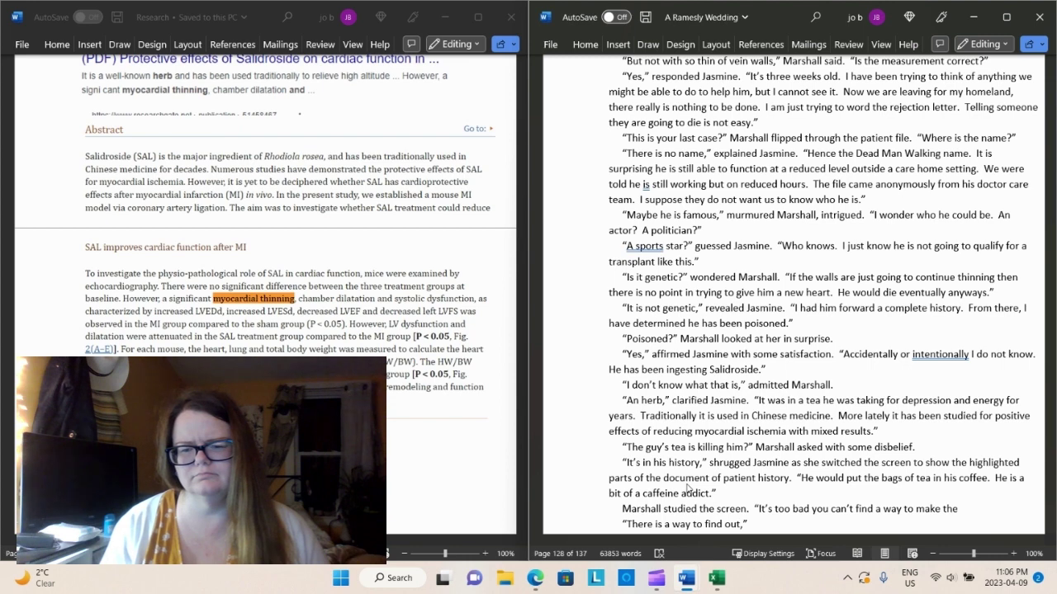
type("vein")
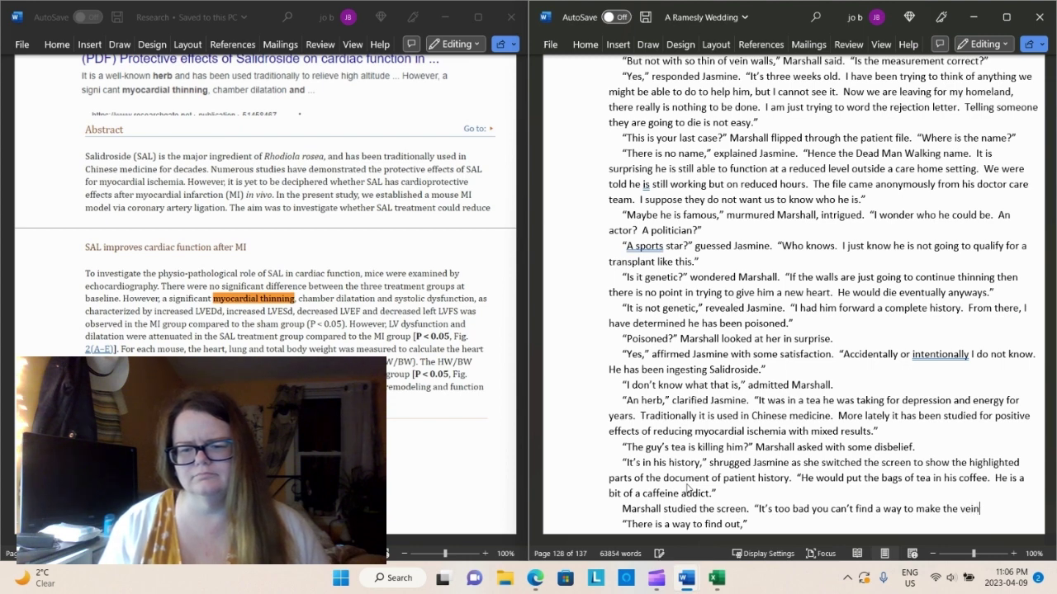
key("BackSpace")
key("BackSpace")
key("BackSpace")
key("BackSpace")
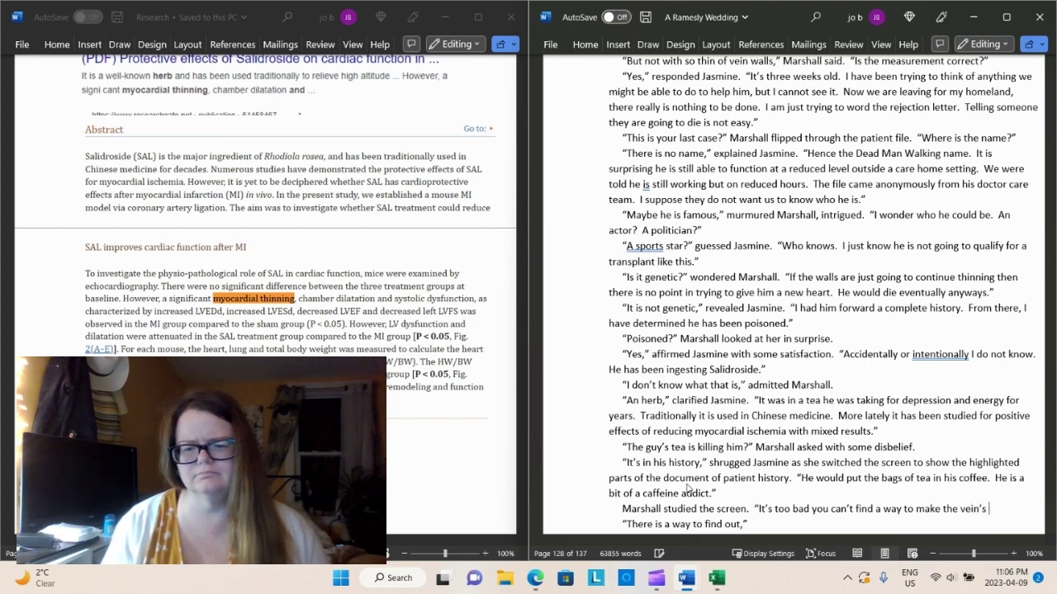
type("s thicker.")
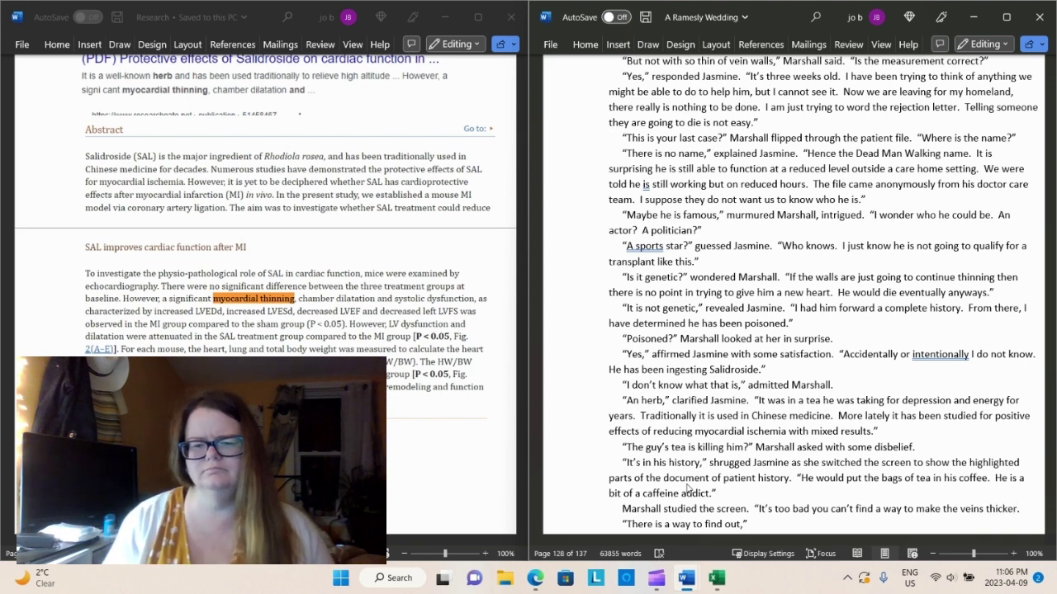
type("  Then ")
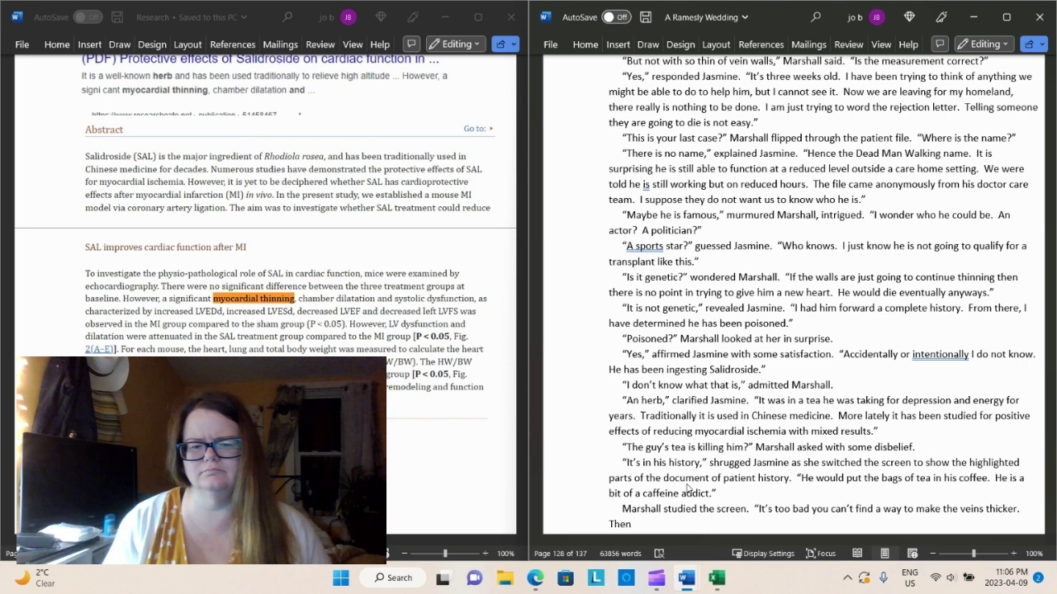
type("you could do the ")
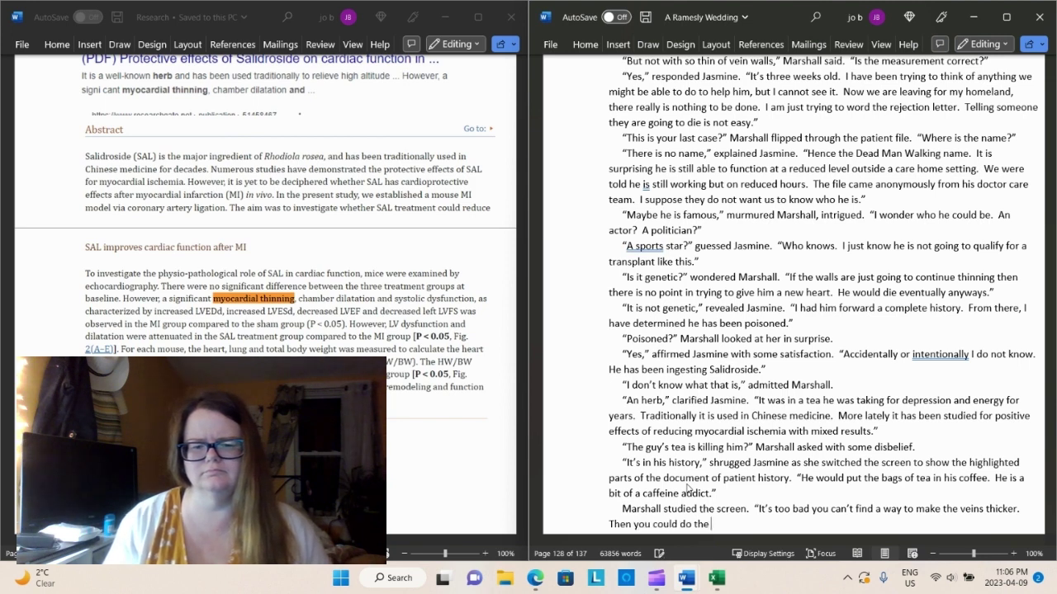
type("stent while")
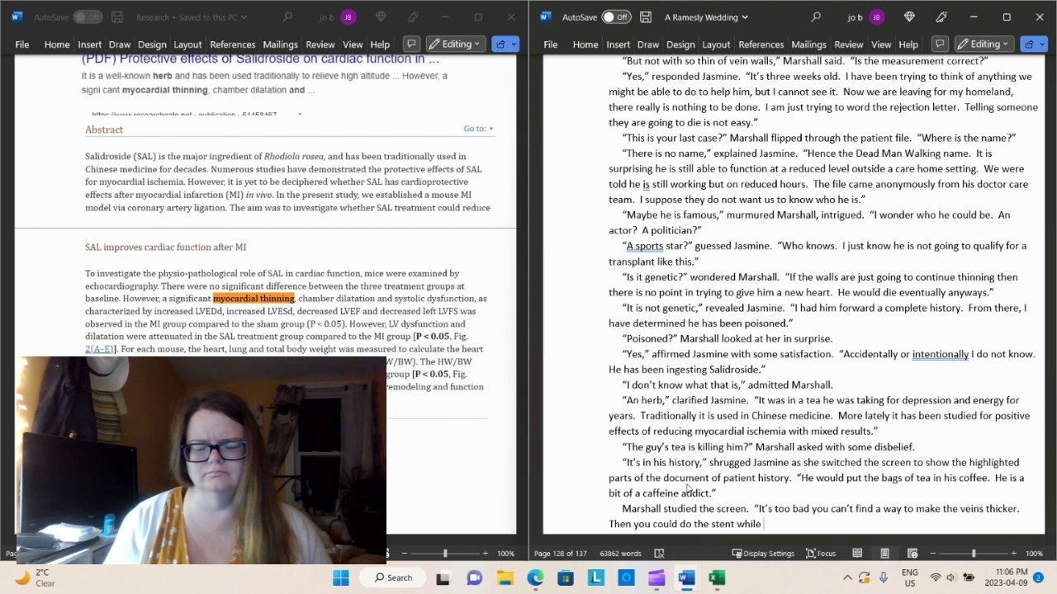
Reword the follow-on to “Then you could put in the stent during the heart transplant.”
key("BackSpace")
key("BackSpace")
key("BackSpace")
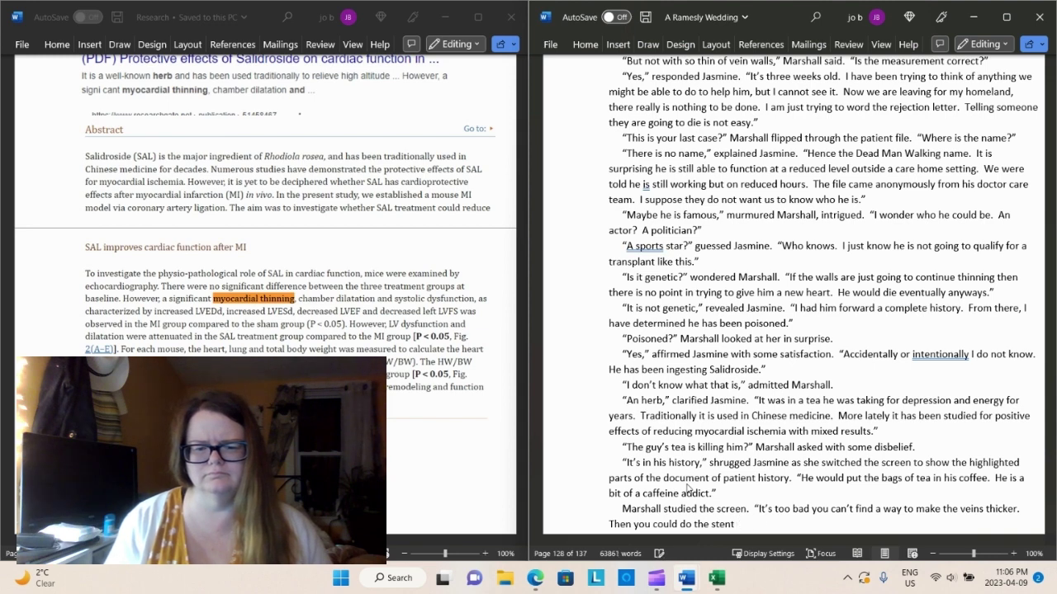
key("Left")
key("Left")
key("Left")
key("Left")
key("Left")
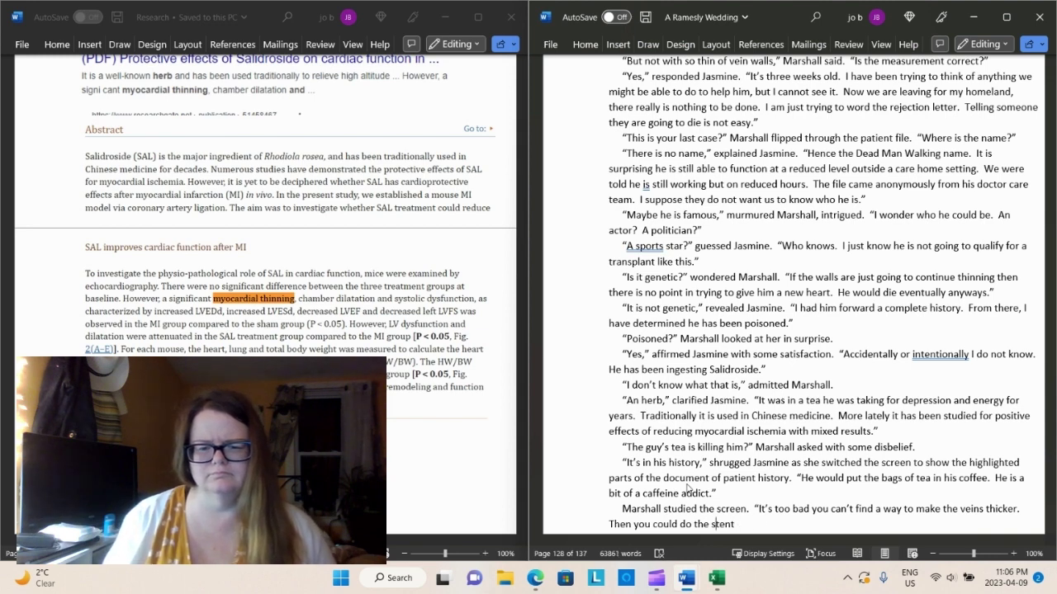
key("BackSpace")
key("BackSpace")
type("put in")
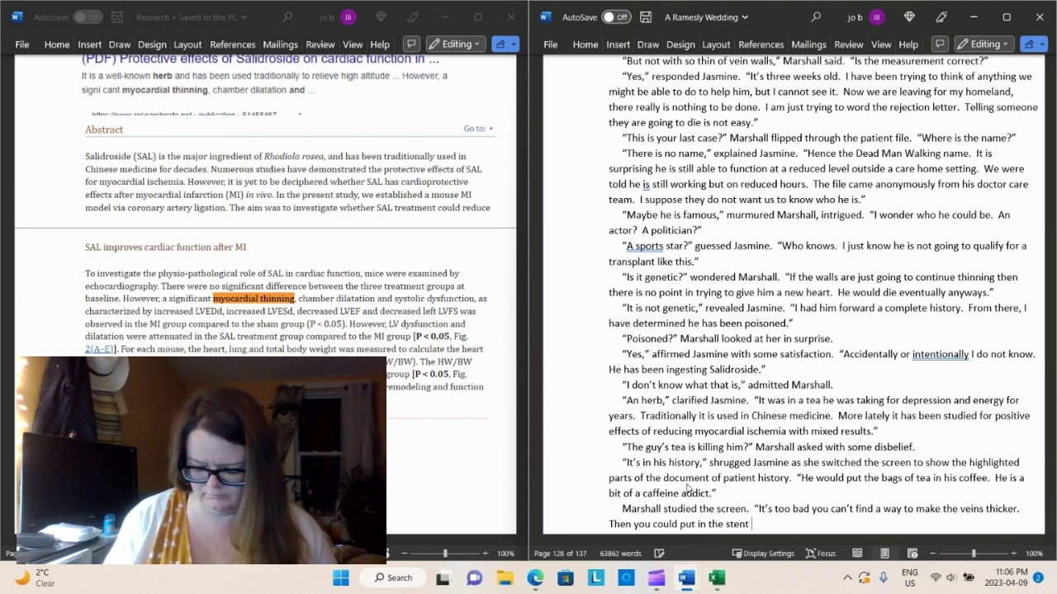
key("End")
type("while")
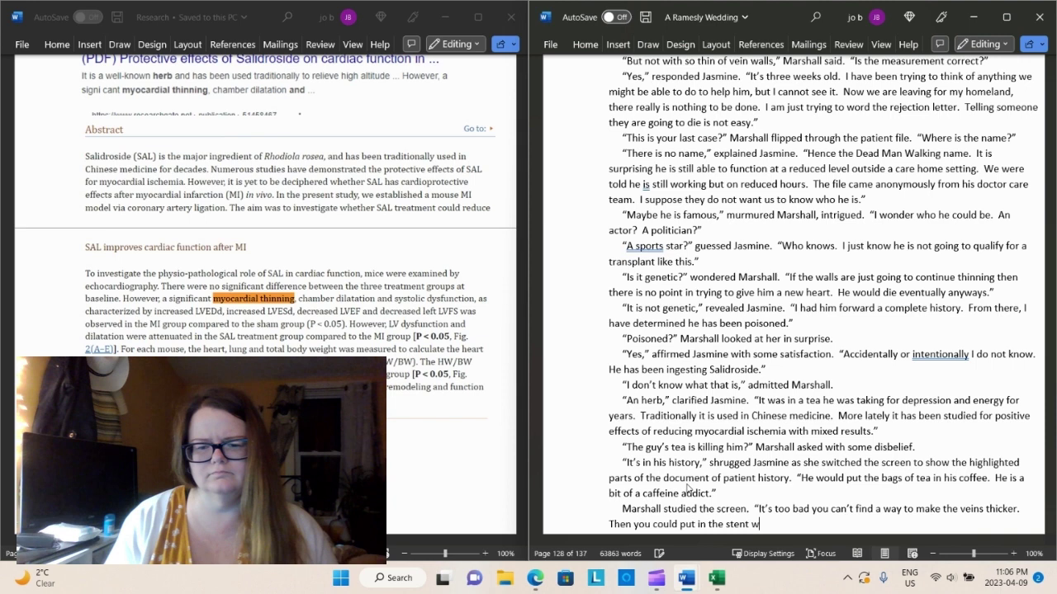
key("BackSpace")
type("during the ")
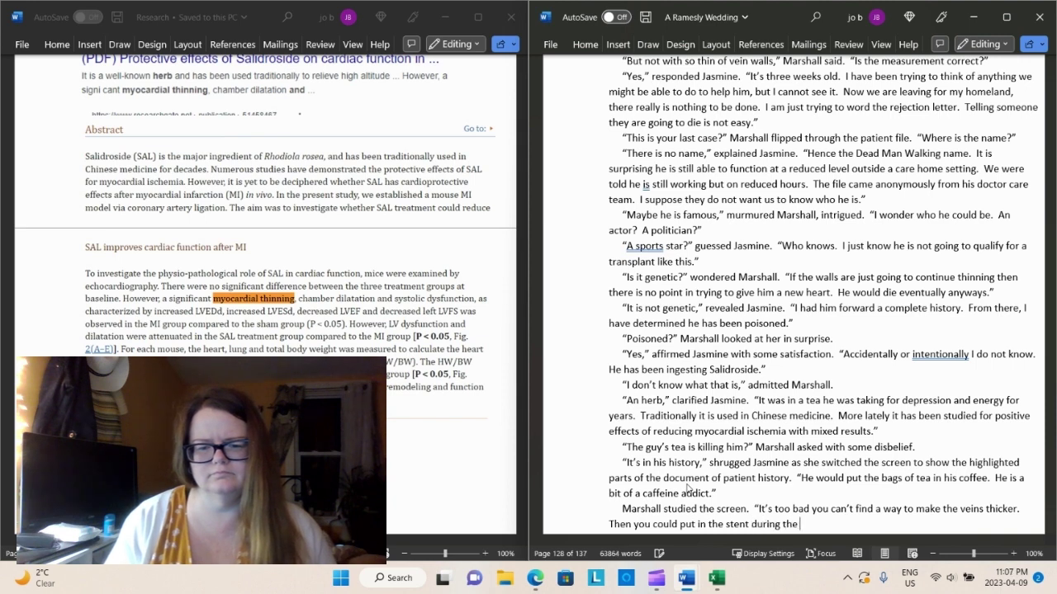
type("heart trans")
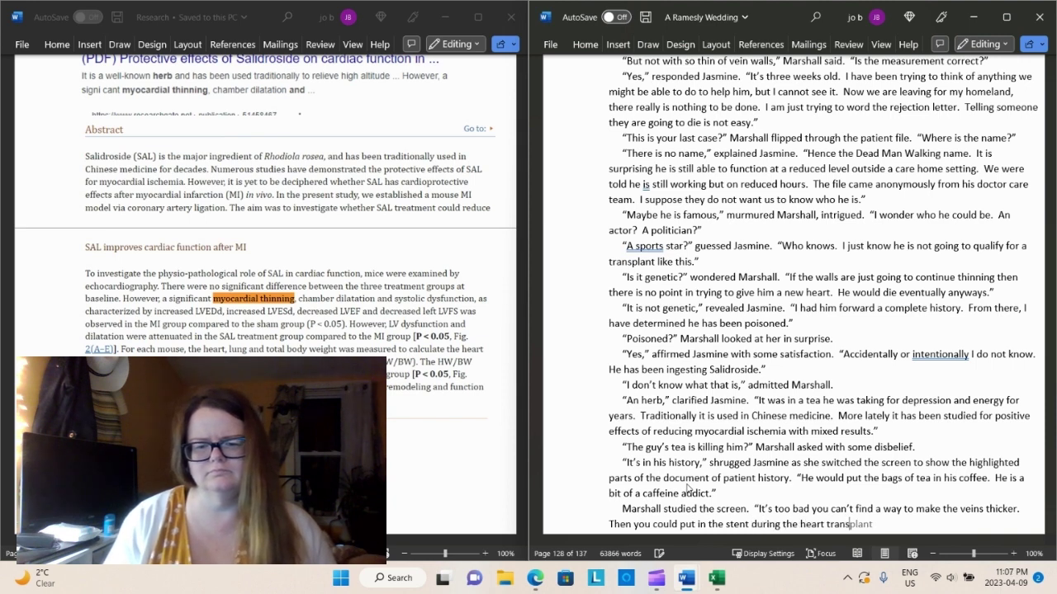
key("Tab")
Close Marshall's line and add Jasmine sighing about procrastinating on the letter: “The poor man is simply inoperable.”
type(".\"")
key("Return")
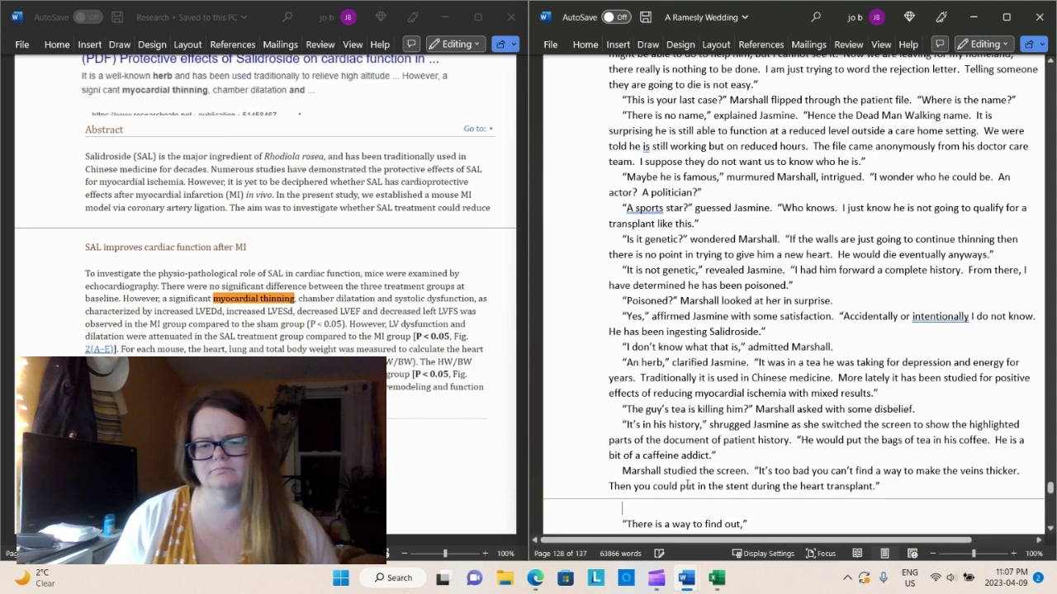
type("\"")
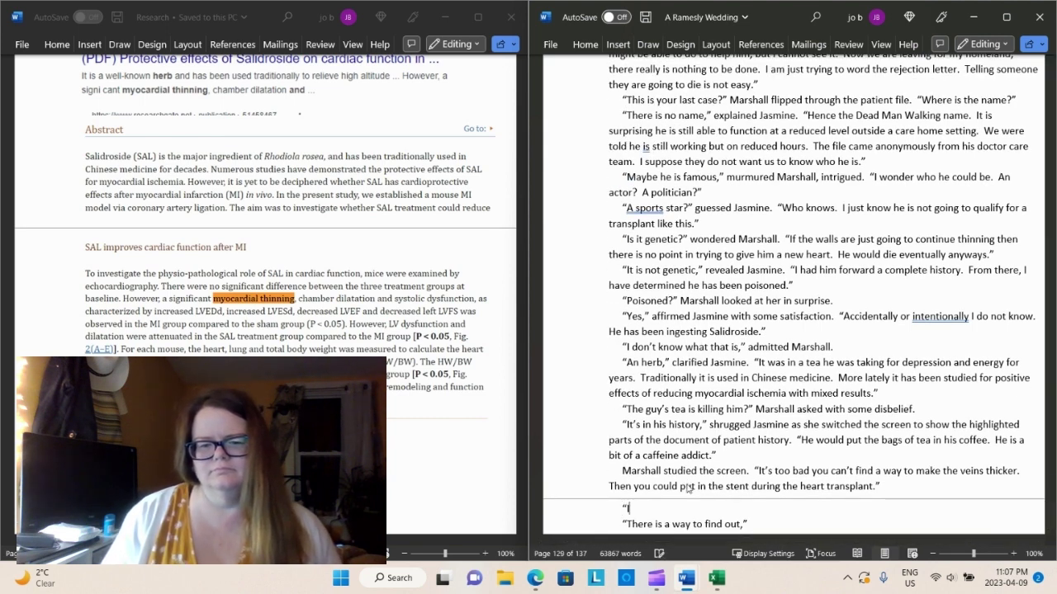
type("I")
key("BackSpace")
key("BackSpace")
type("Ja")
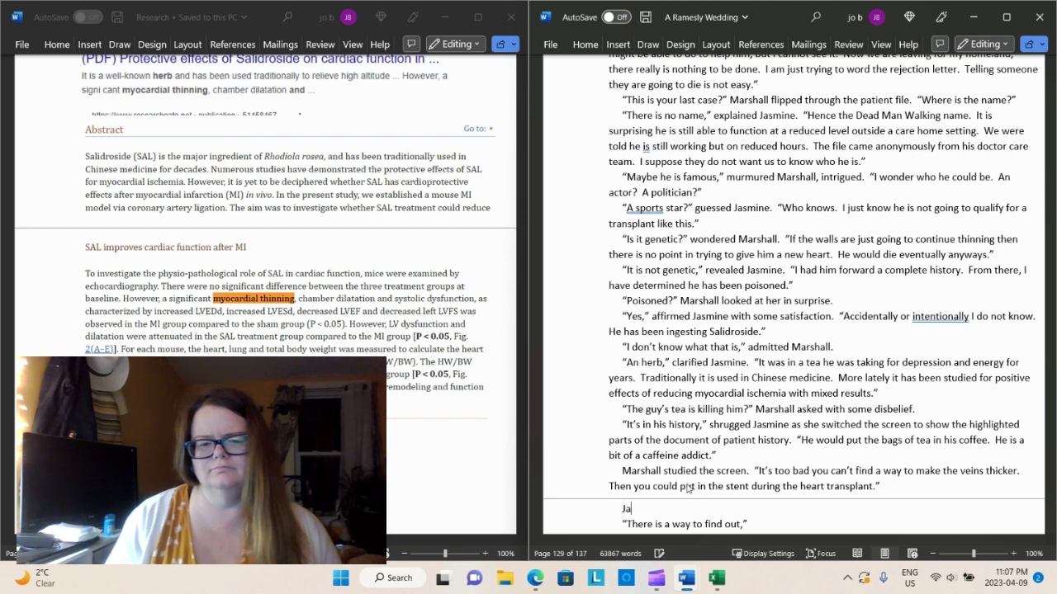
type("smine sighed. ")
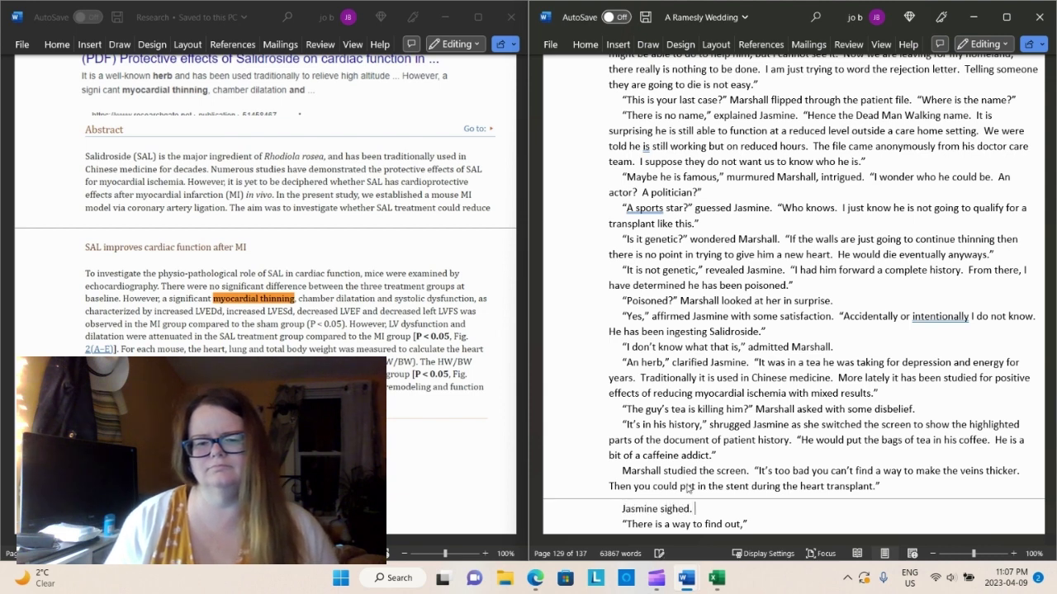
type(" \"I have been pr")
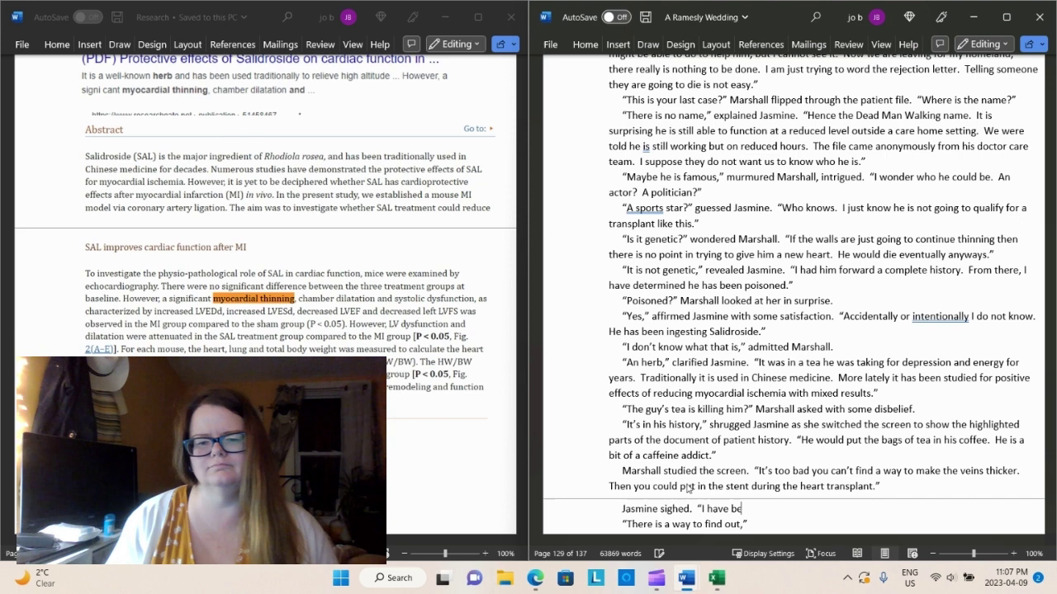
type("ocrastinating on the l")
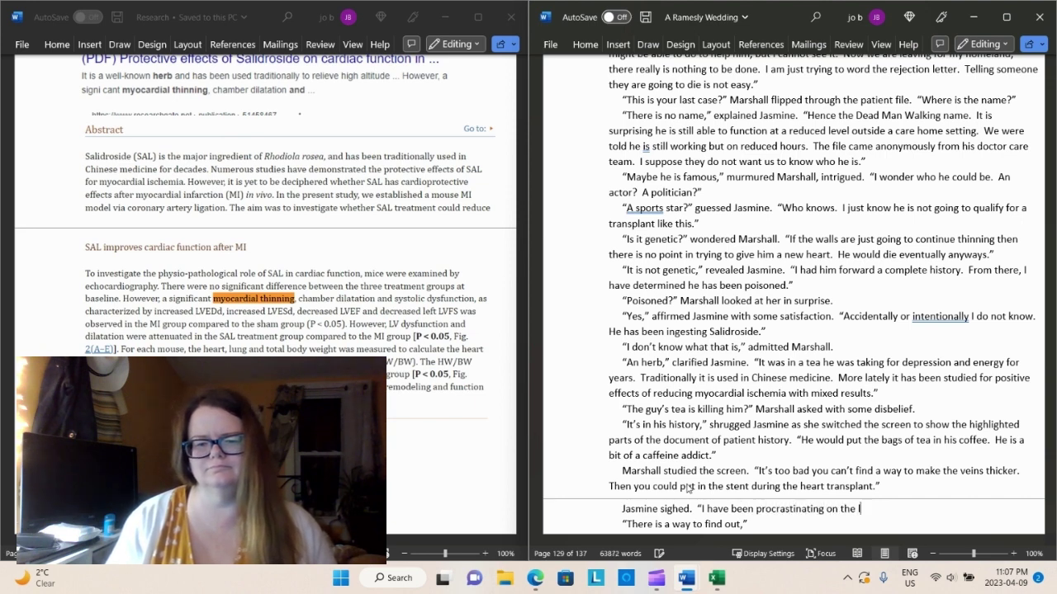
type("etter.  I do")
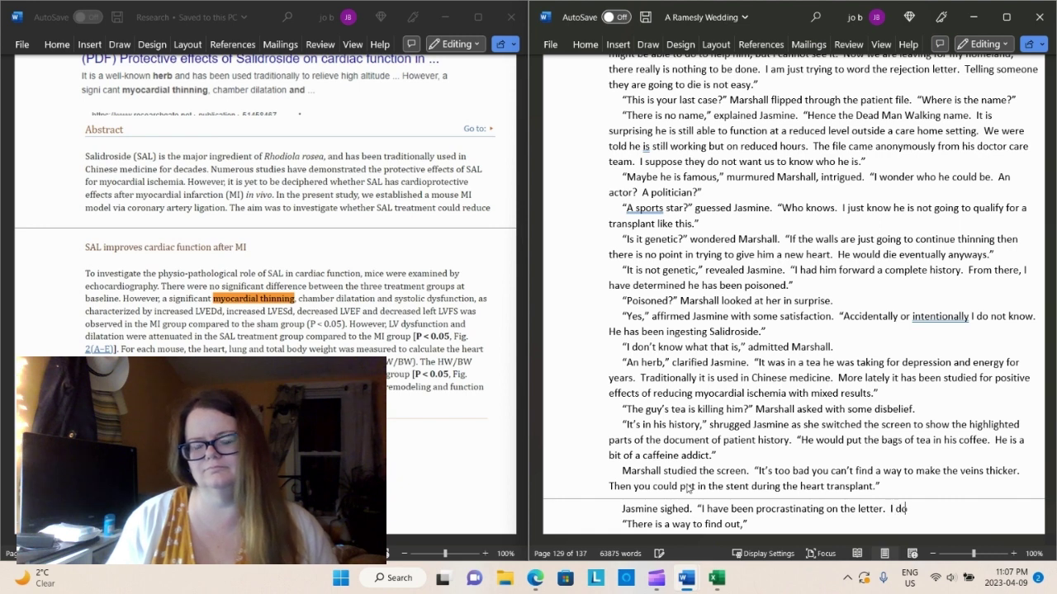
type(" not know wh")
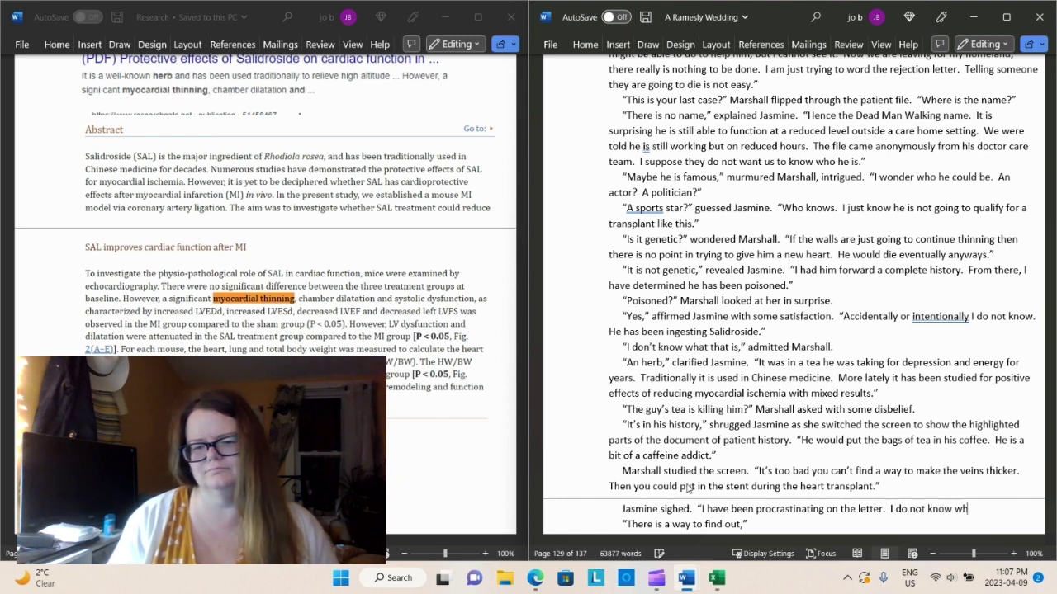
type("y.  I")
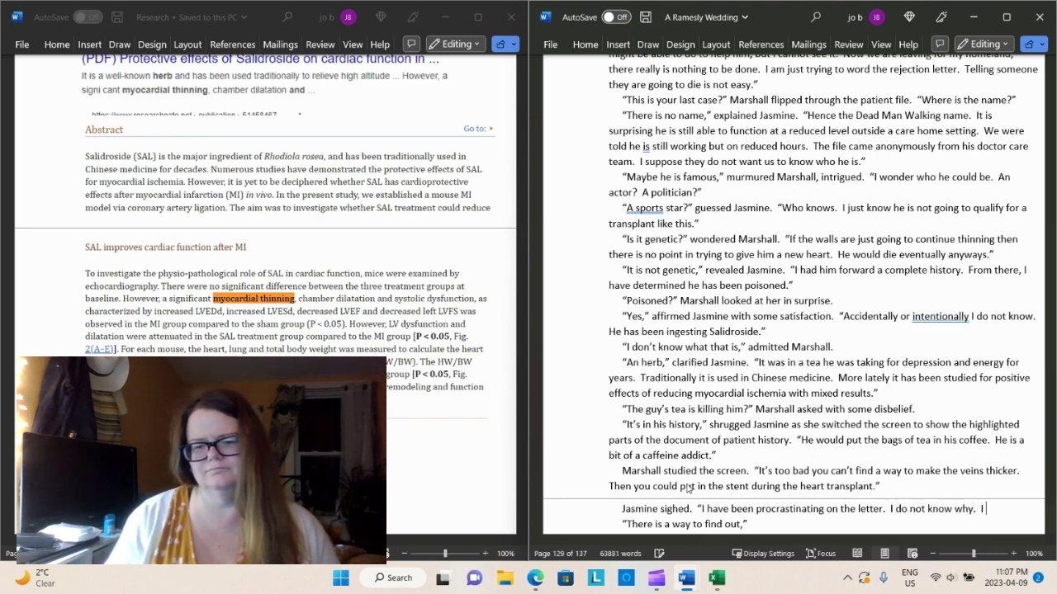
type(" cannot change")
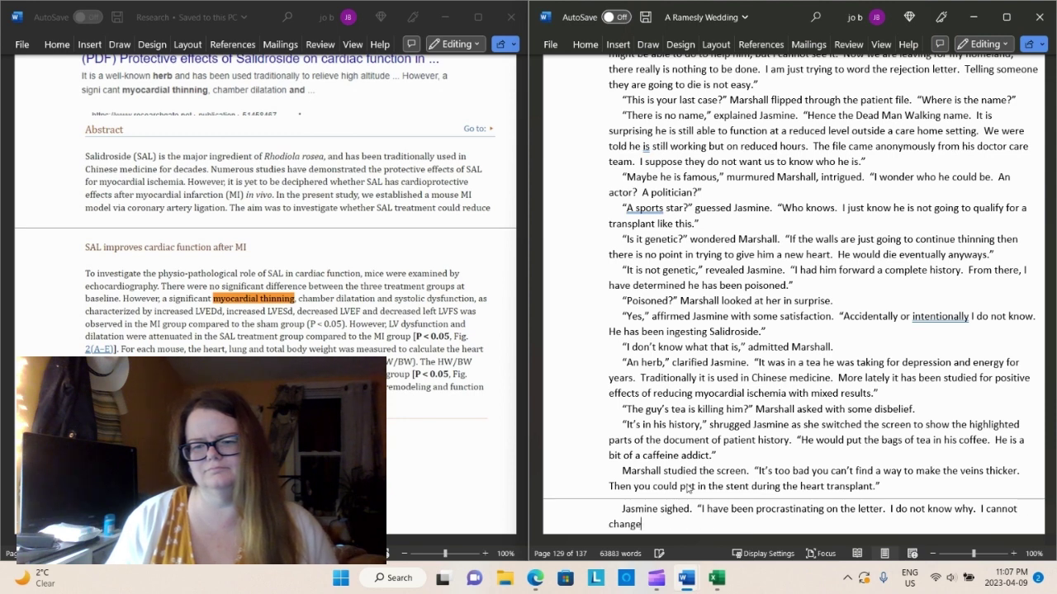
type(" the outc")
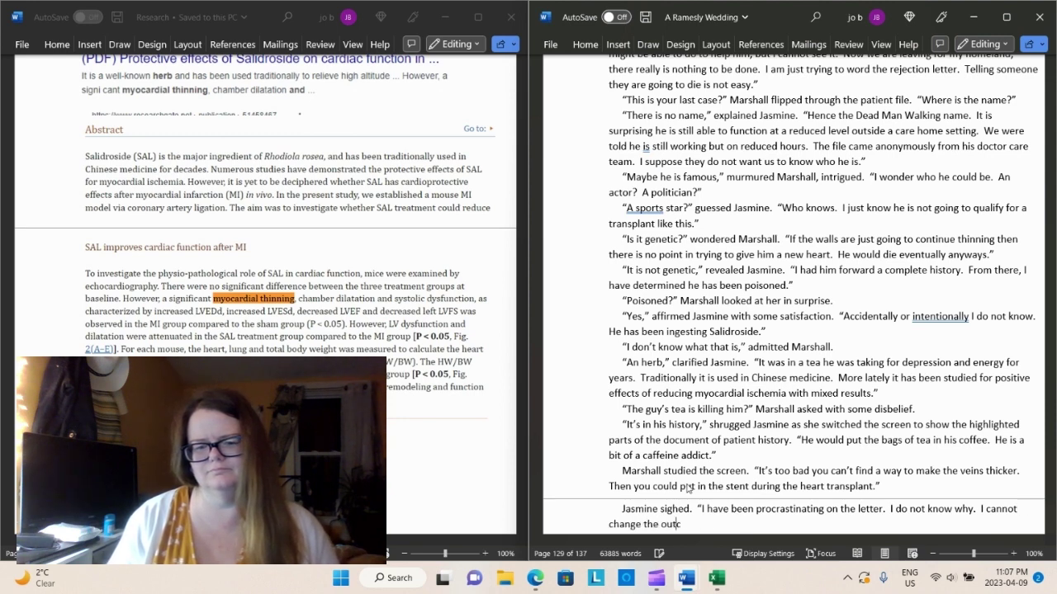
type("ome.  T")
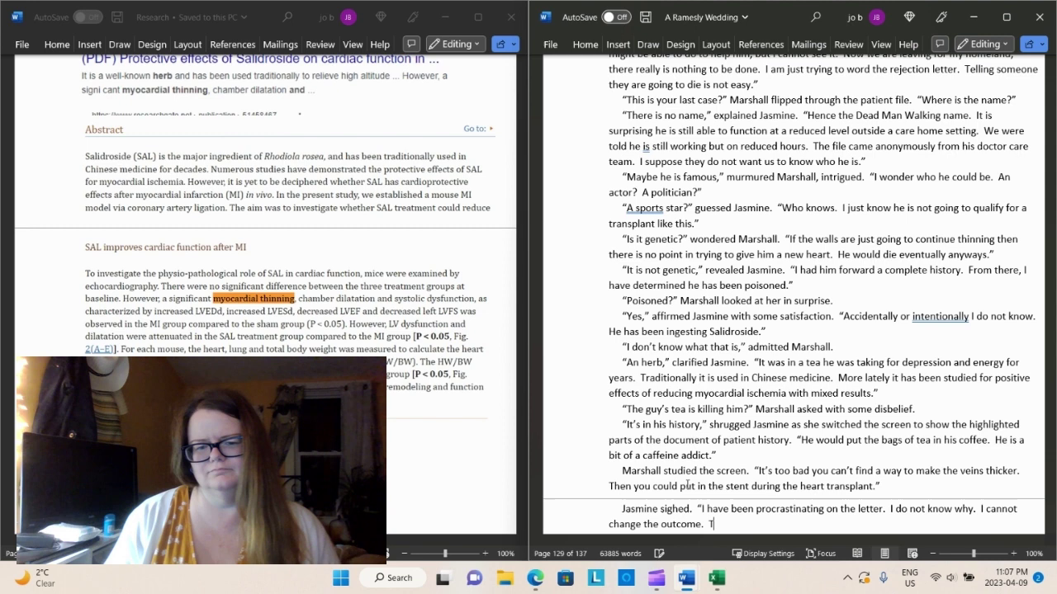
type("he poor man")
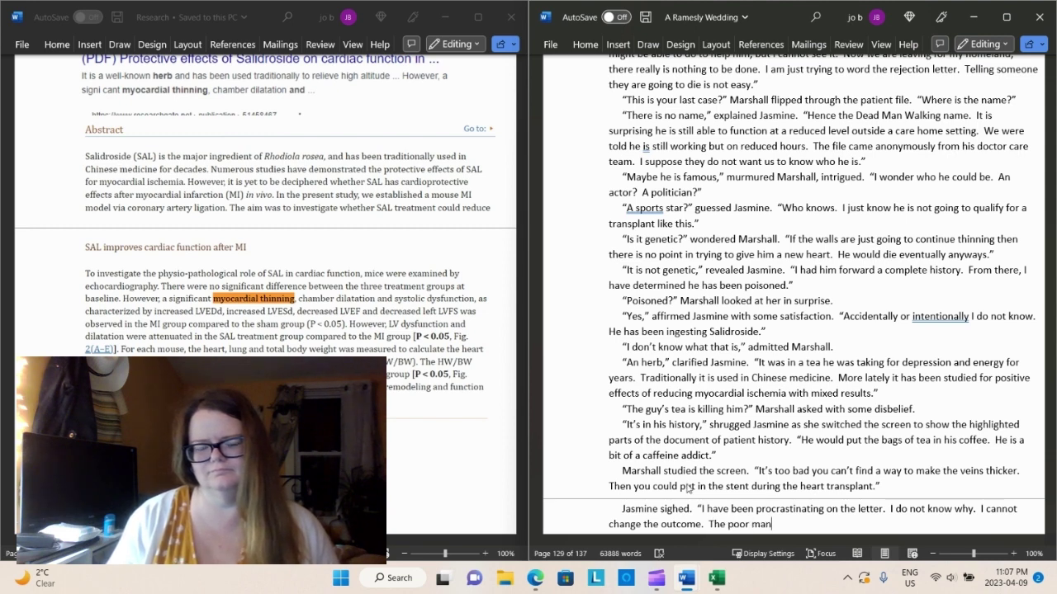
type(" is simply")
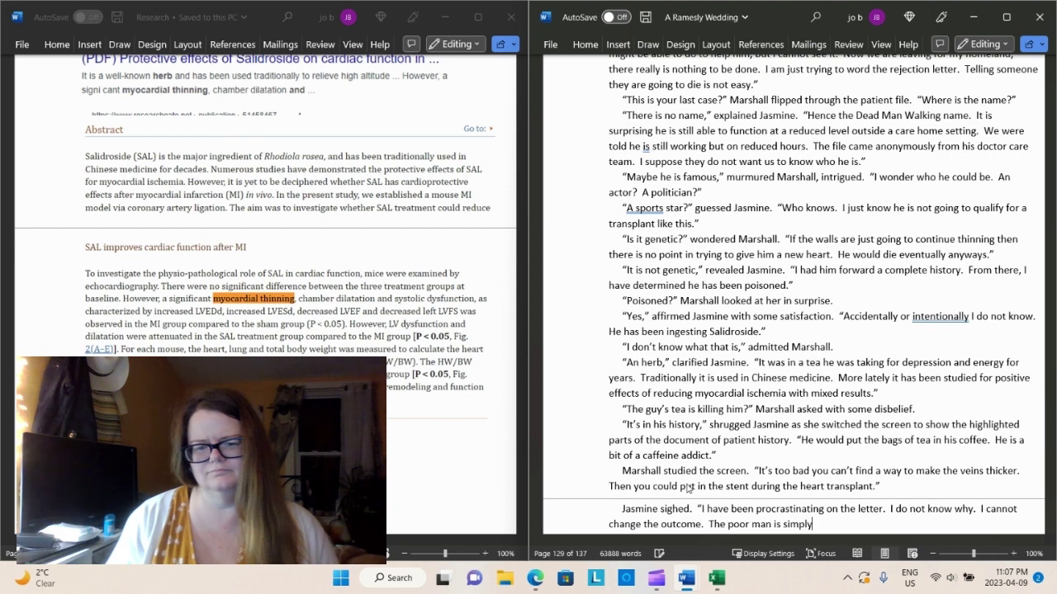
type(" goi")
key("BackSpace")
key("BackSpace")
key("BackSpace")
key("BackSpace")
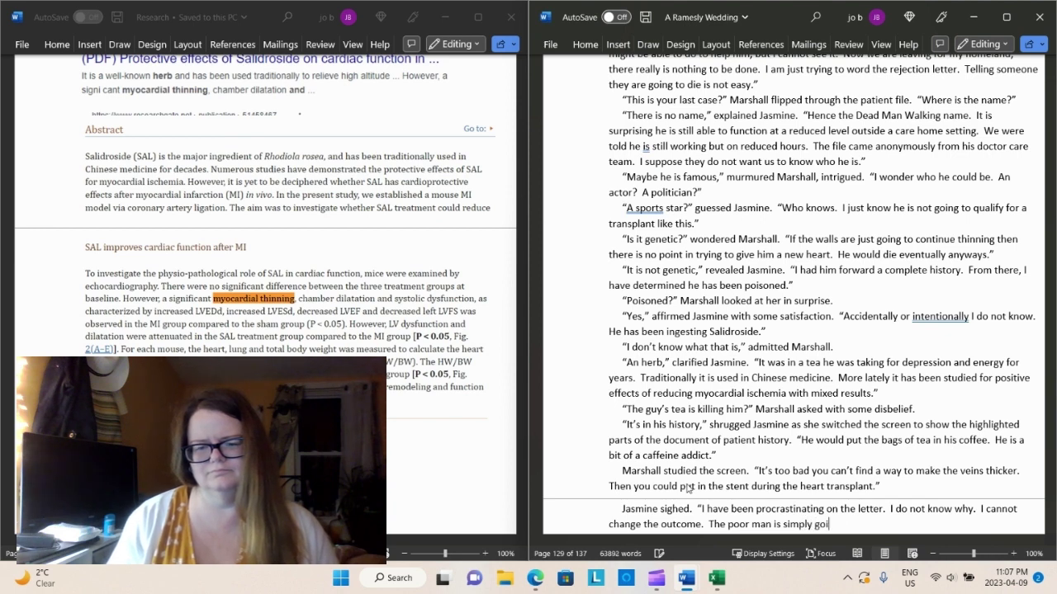
type("noper")
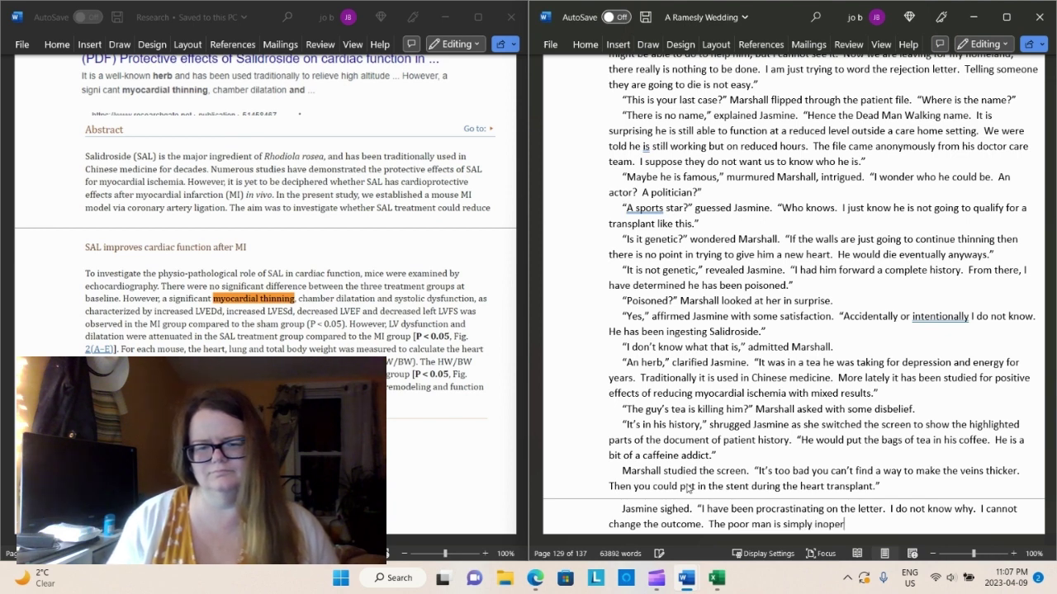
type("able.”")
Start a new dialogue paragraph beginning with “Maybe”
key("Return")
type("\"")
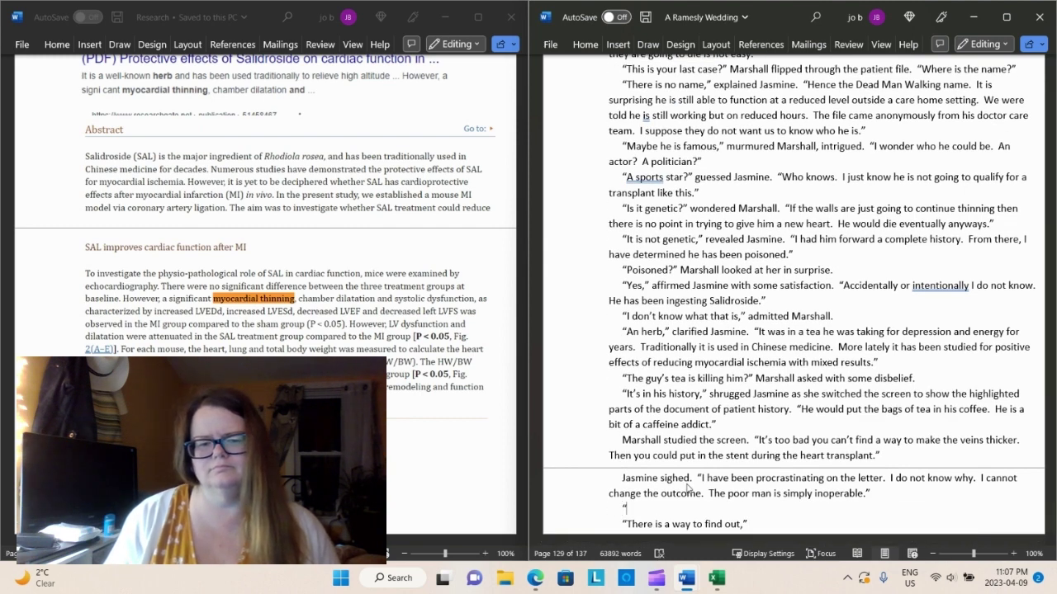
type("Maybe")
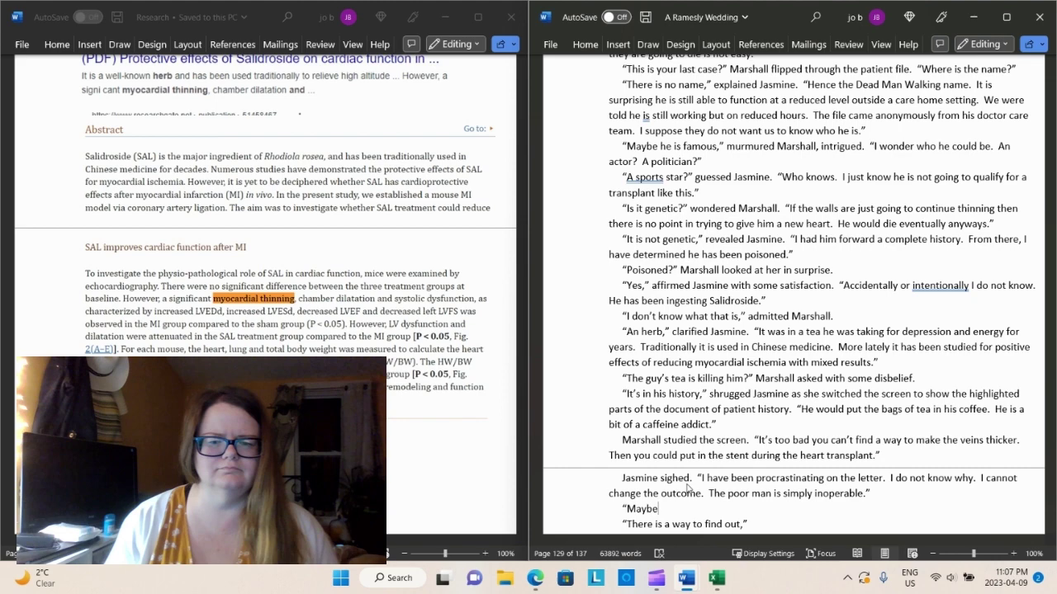
scroll(688, 487, "up", 1)
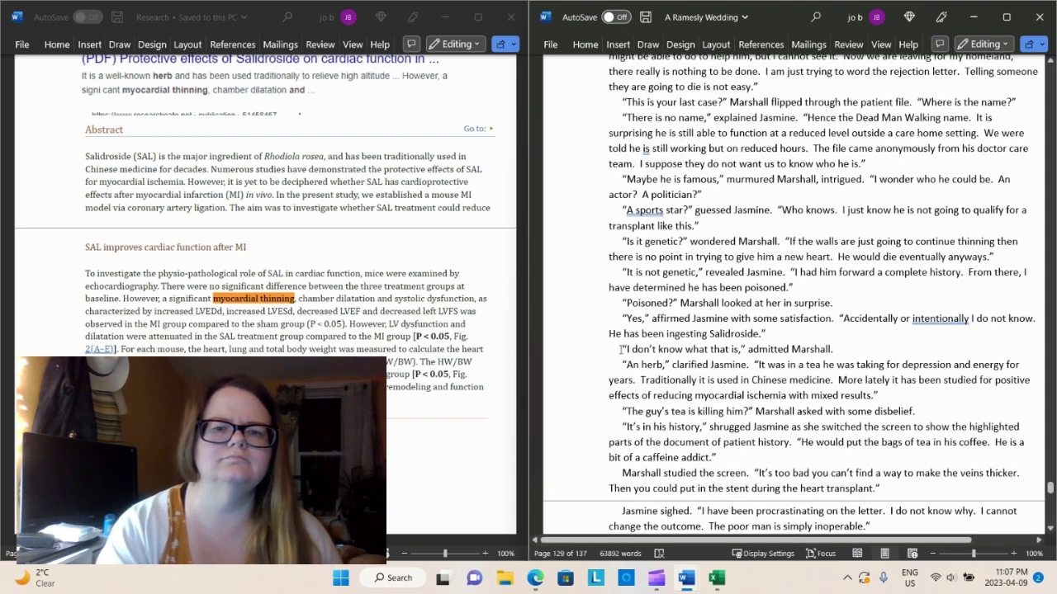
Maximize and save the manuscript, then add “...in a perfect world you could change that. What would you do?”
left_click(1006, 17)
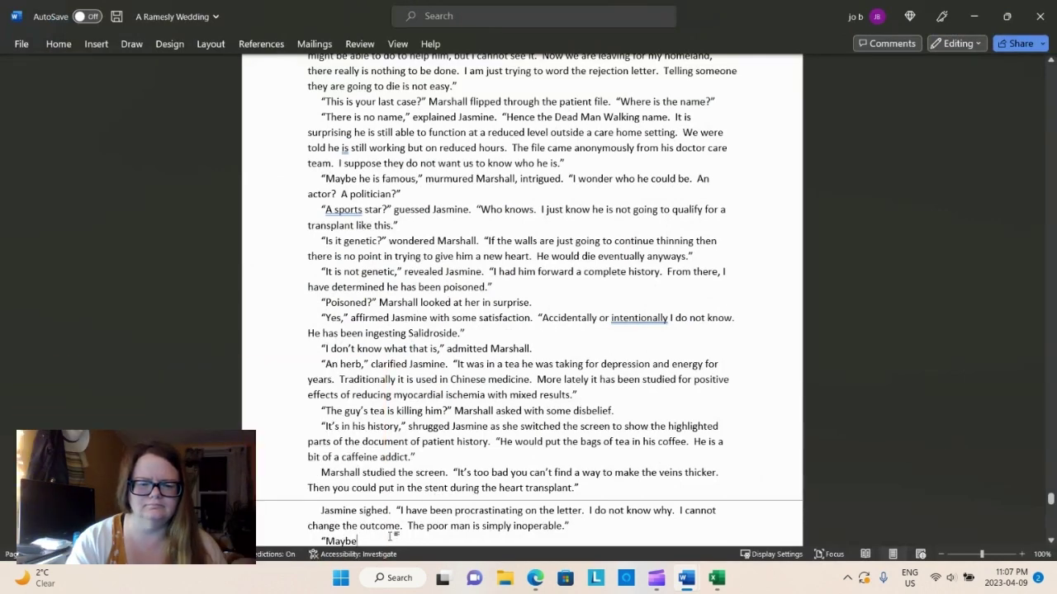
key("ctrl+s")
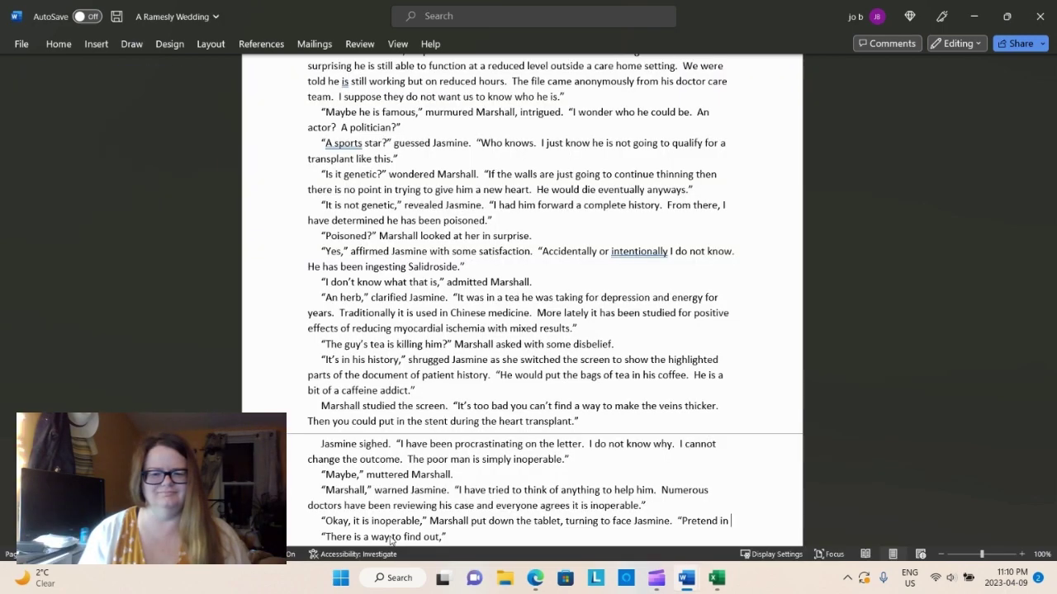
type("a perfect ")
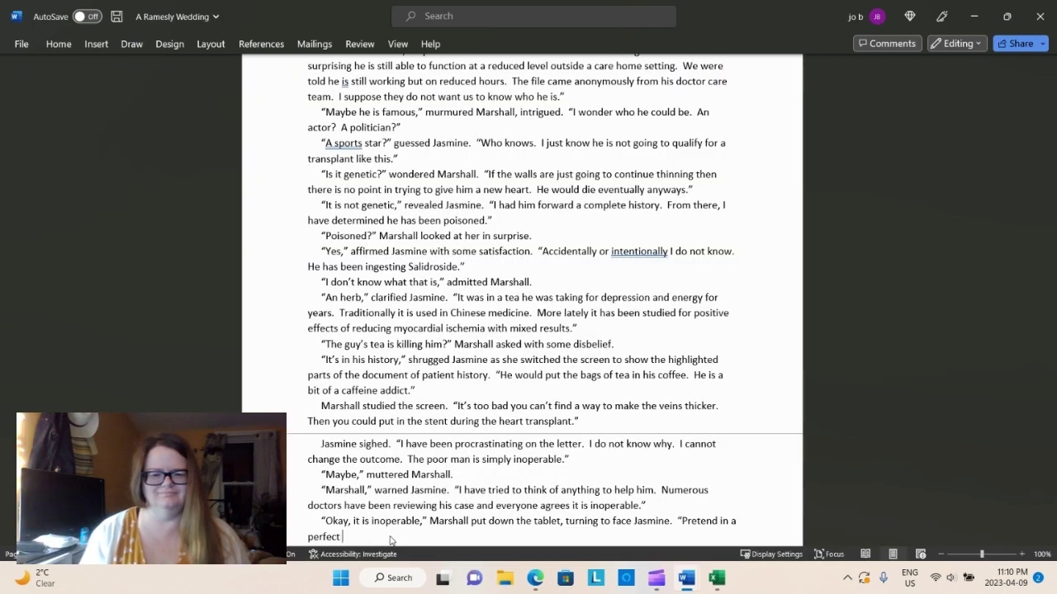
type("world ")
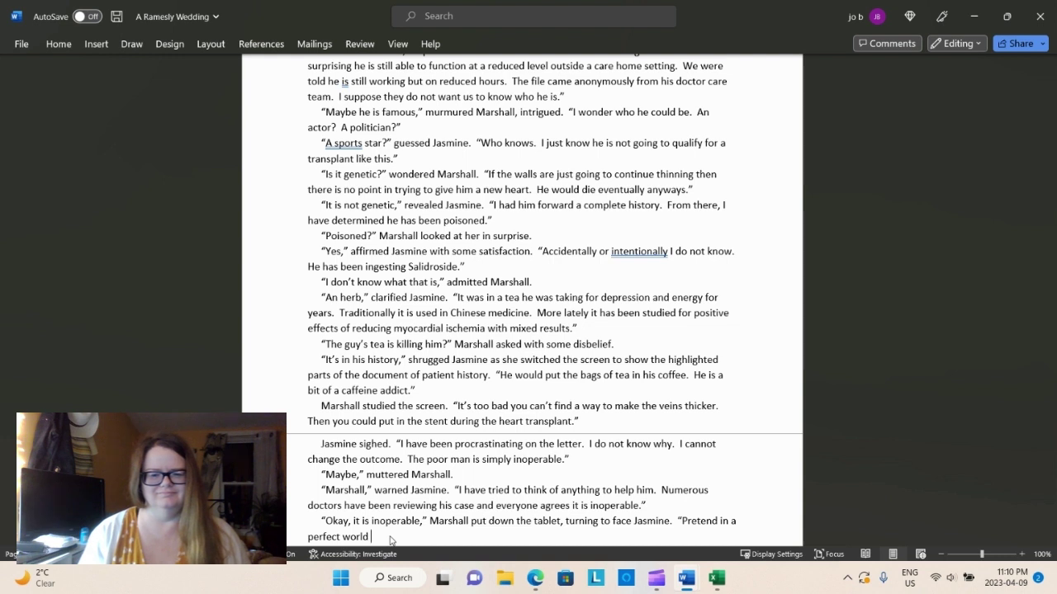
type("you could do")
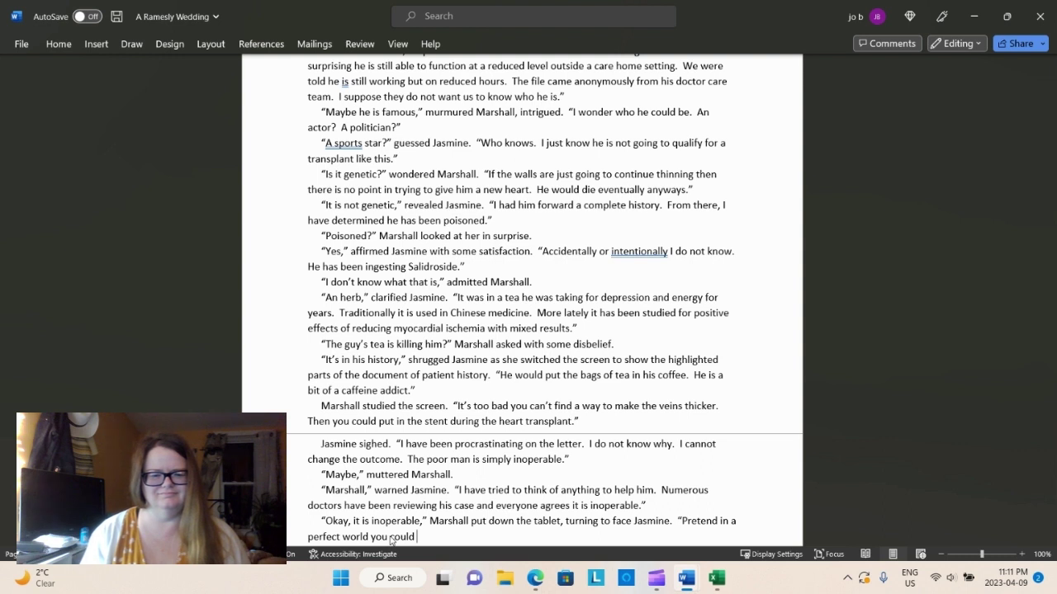
type("change that")
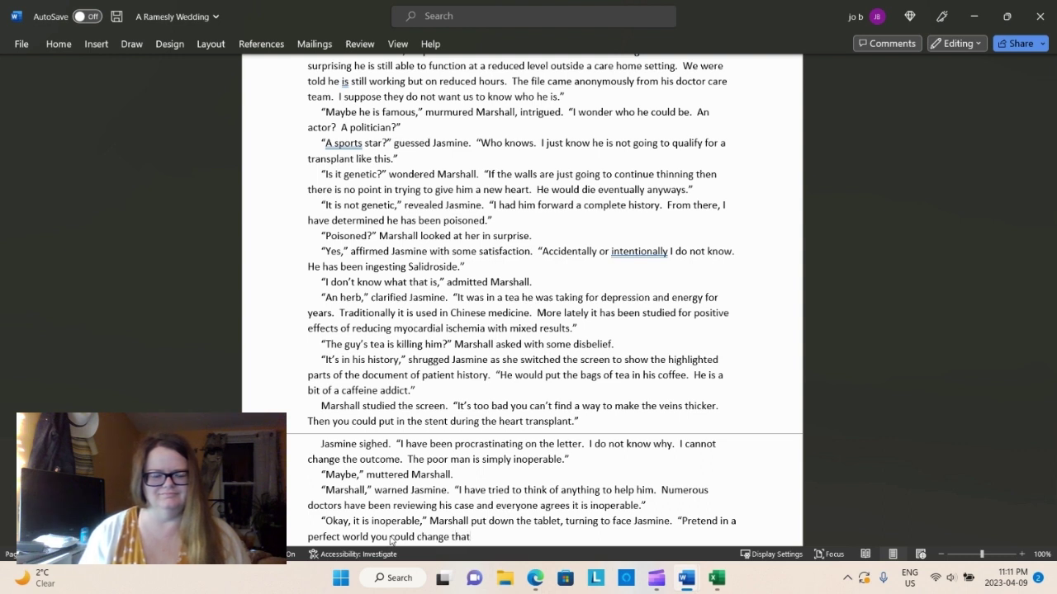
type(".  What would")
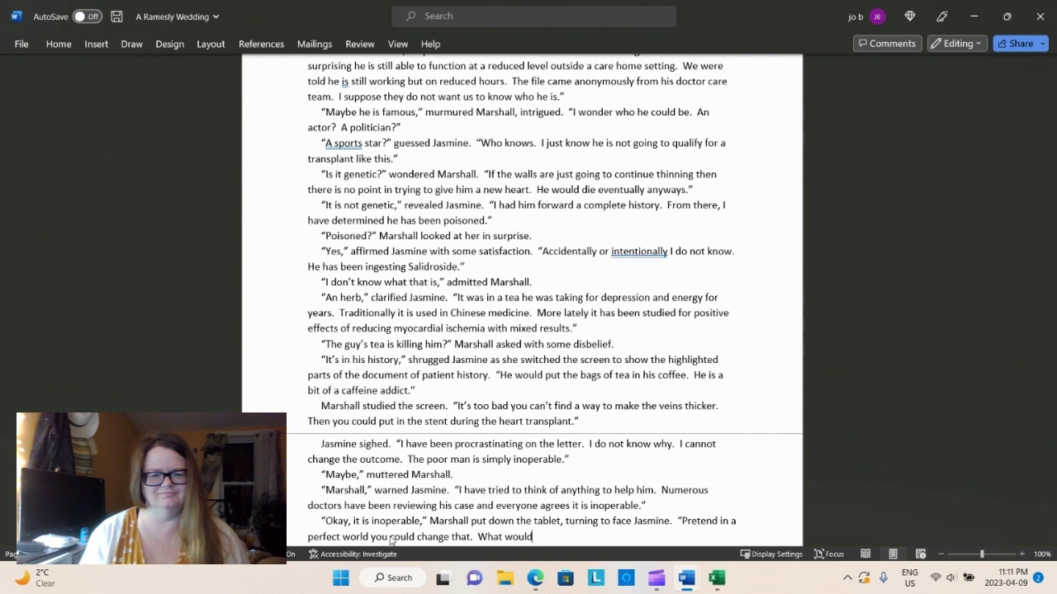
type(" yioudo?\"")
key("Return")
Add Jasmine laughing that the world is not perfect, and Marshall's reply 'It is perfect with you in it.'
type("Jasm")
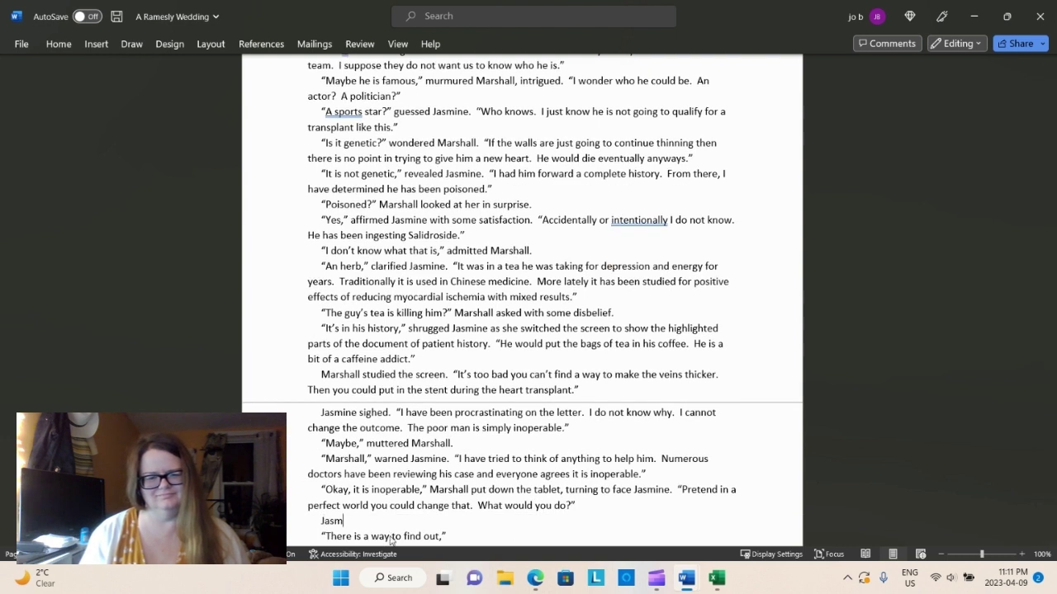
type("ine laughed")
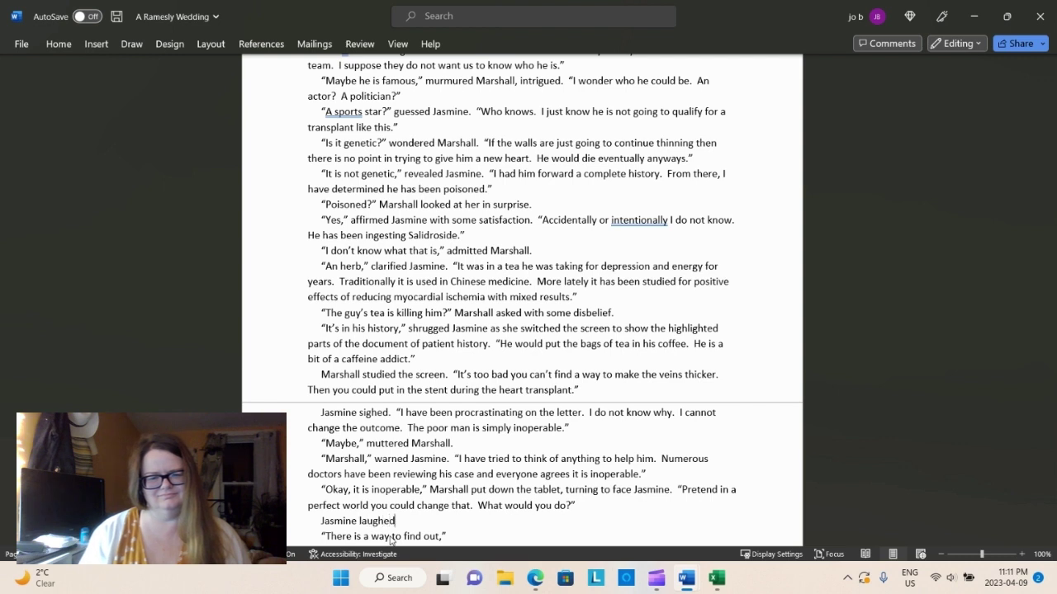
type(".  \"")
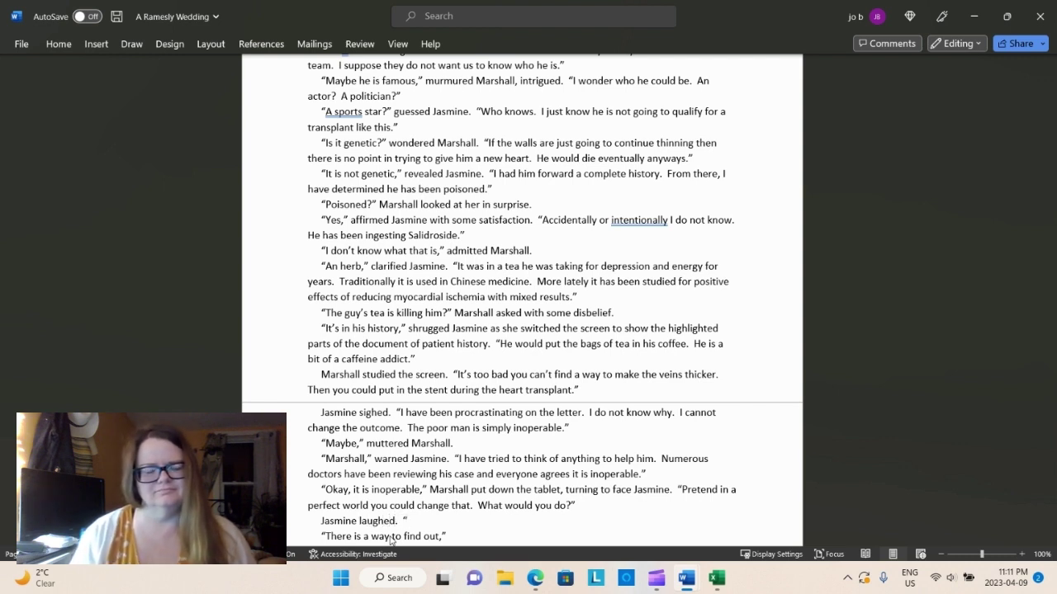
type("Nothing.  ")
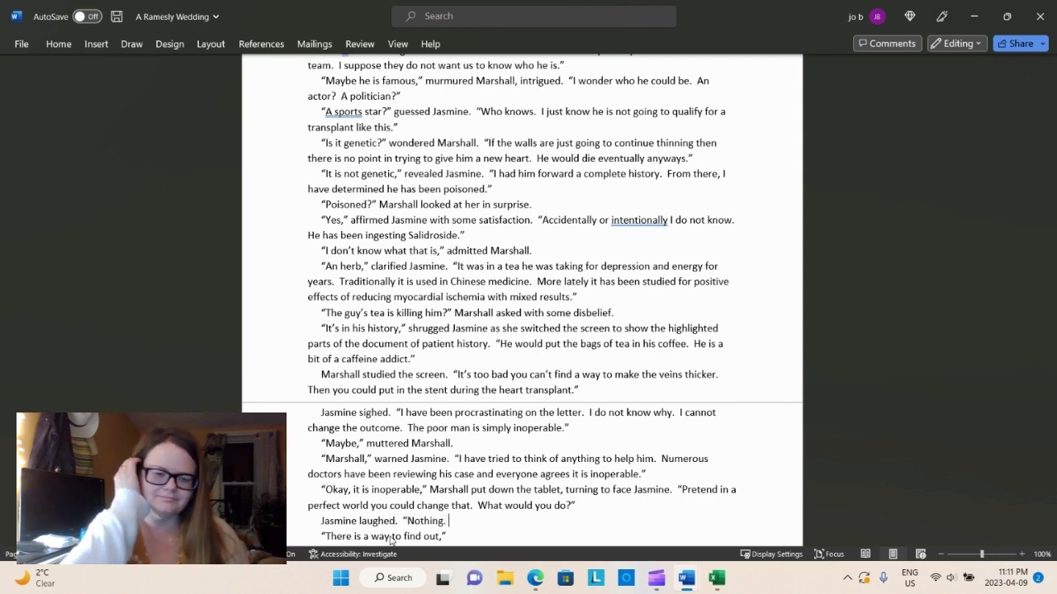
type("The world is not pe")
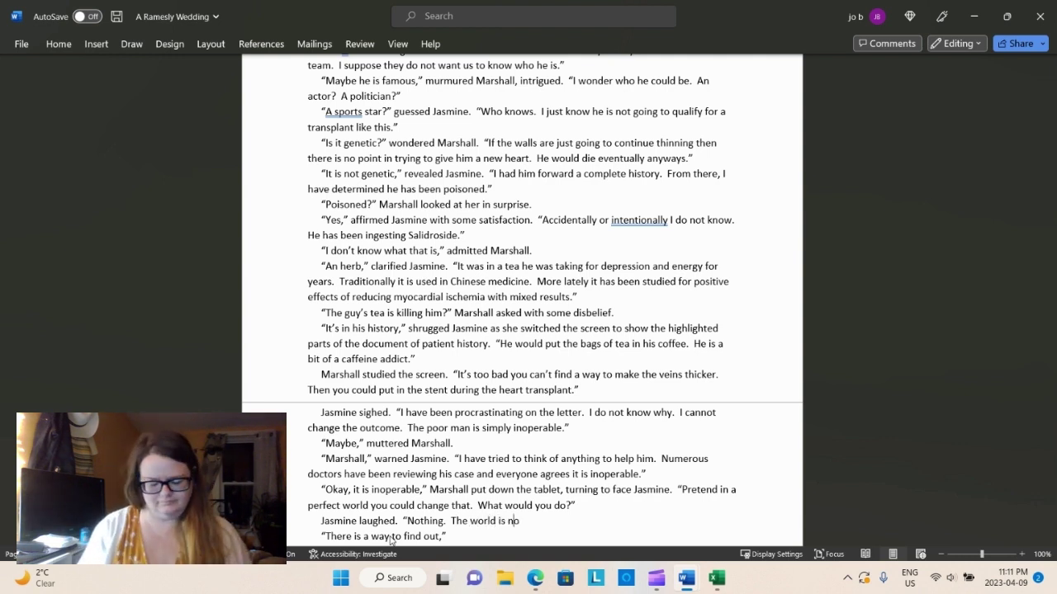
type("ct.\"")
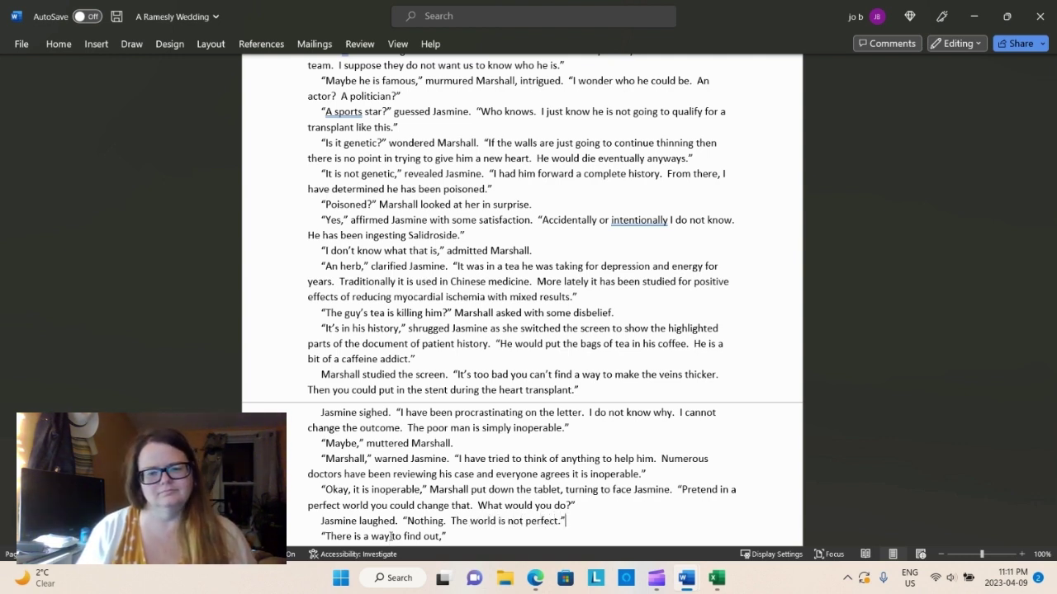
key("Return")
type("\"It is perfe")
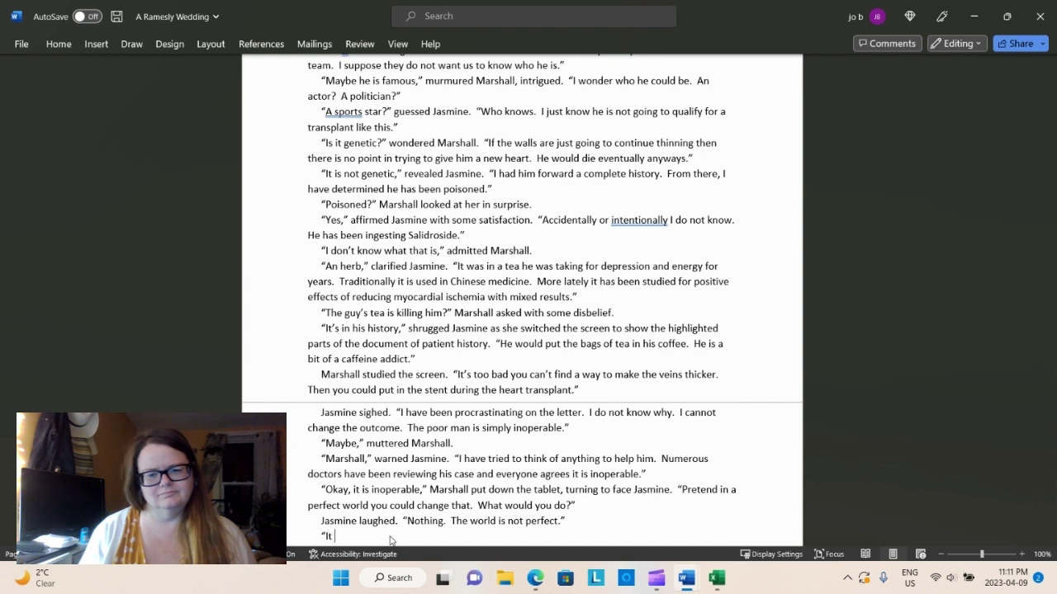
type("ct with ")
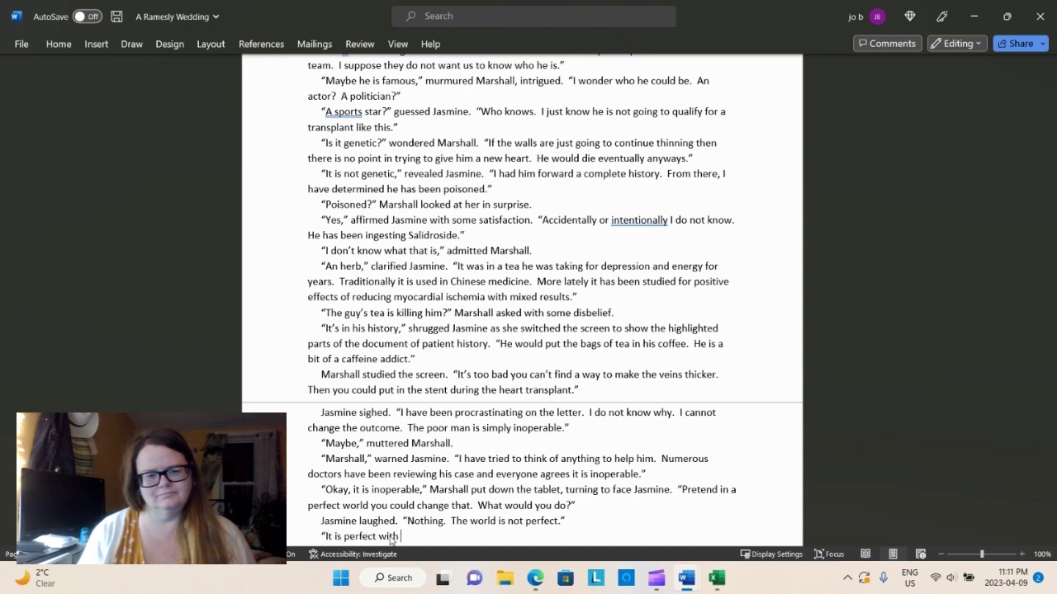
type("you in it,\" dec")
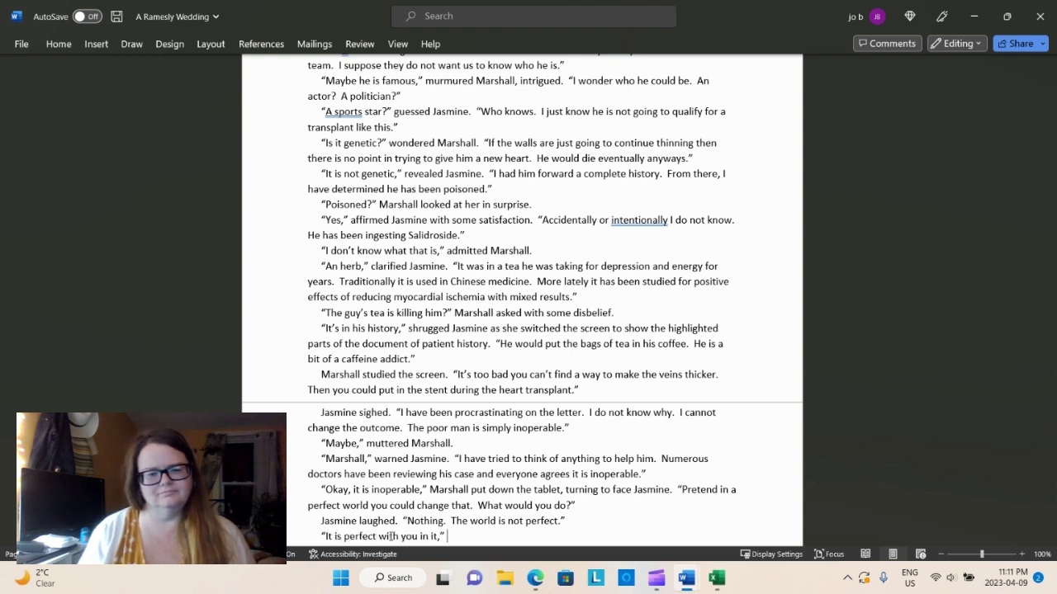
type("lared Marshall.")
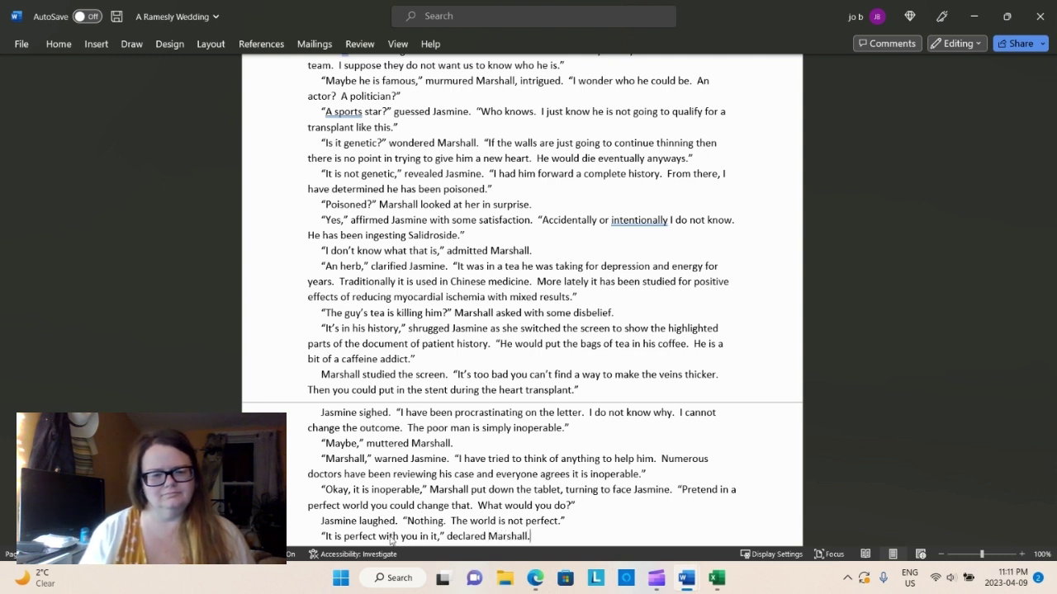
Add that he gave her a gentle kiss, then stood up, pacing the floor
type("He")
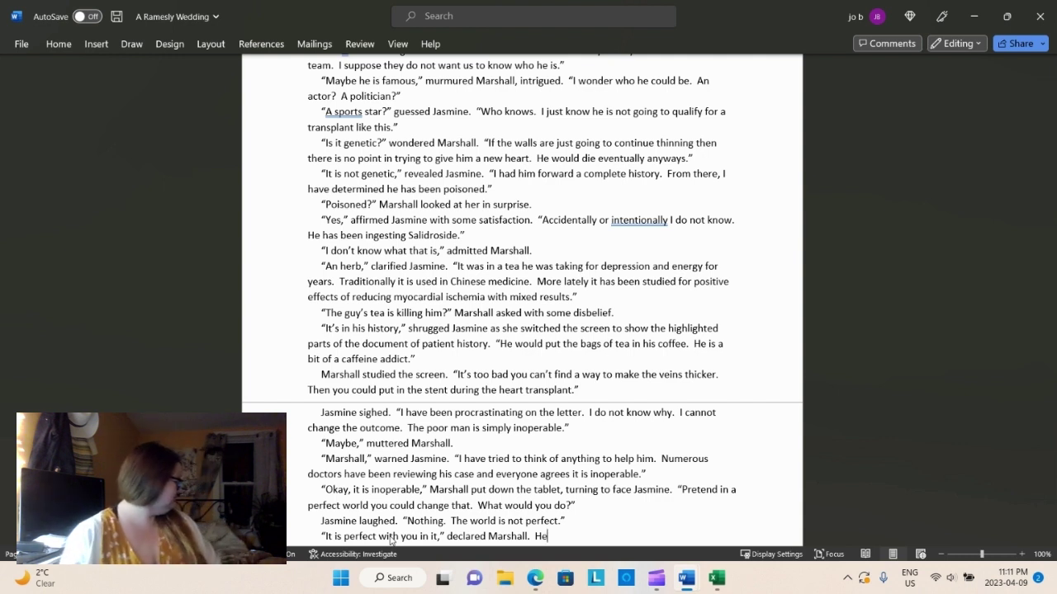
type("gav")
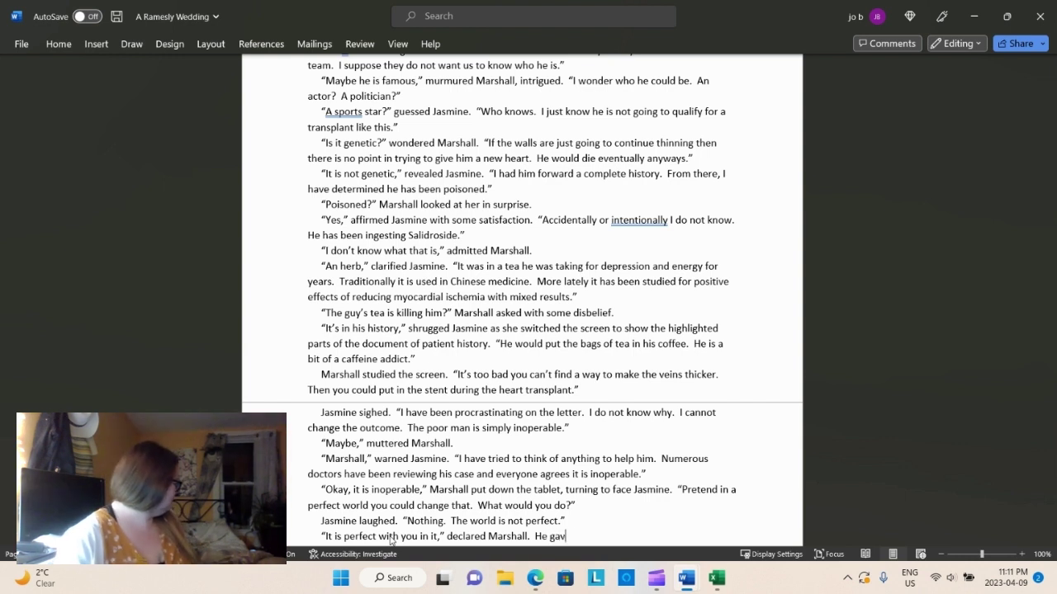
type("e her a gentle")
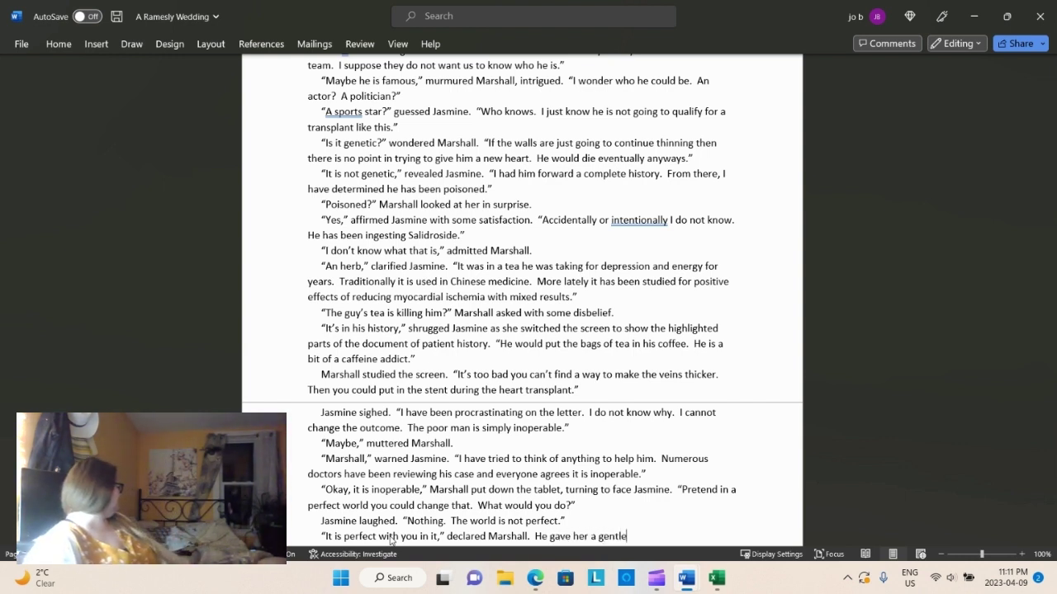
type(" kiss then stra")
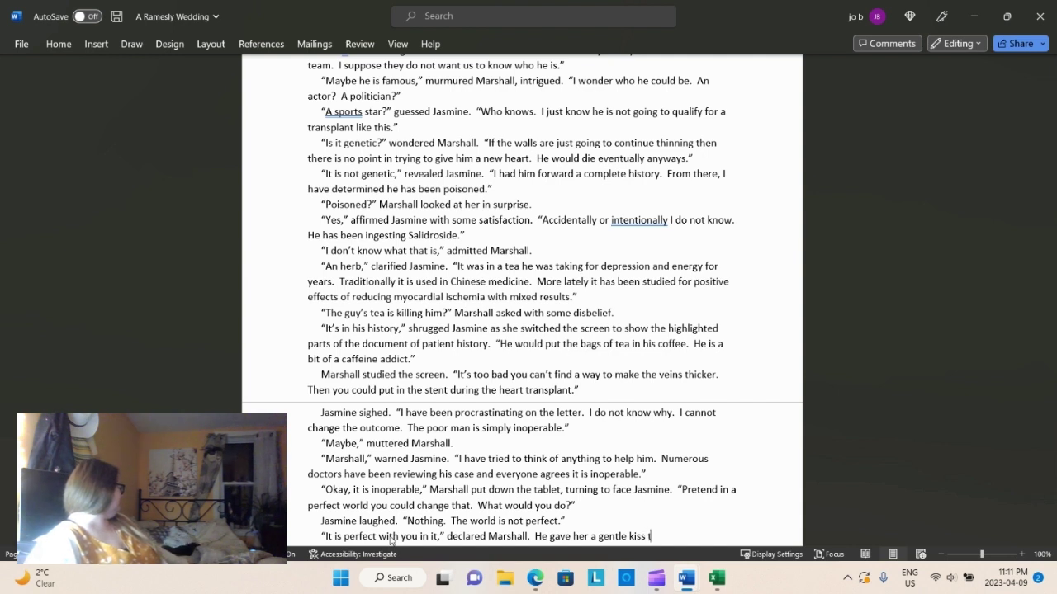
key("BackSpace")
key("BackSpace")
key("BackSpace")
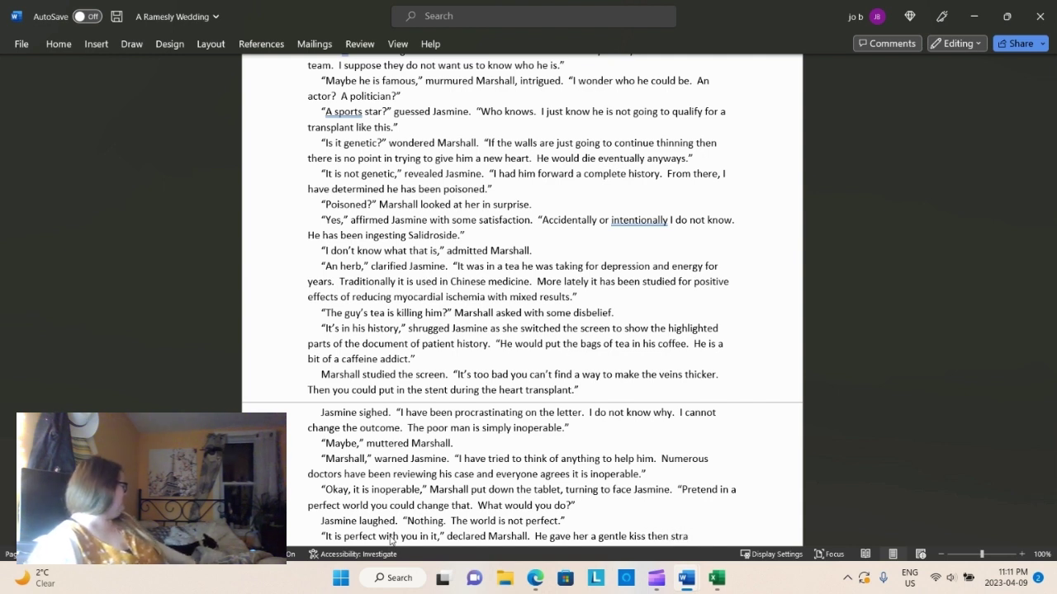
type("too")
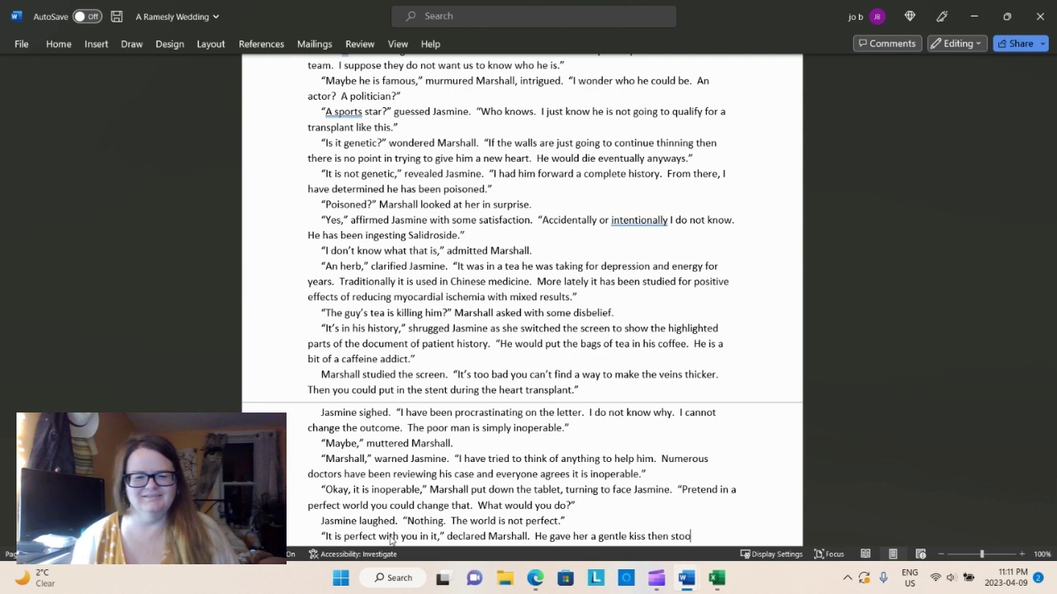
type("d up, pacing the fll")
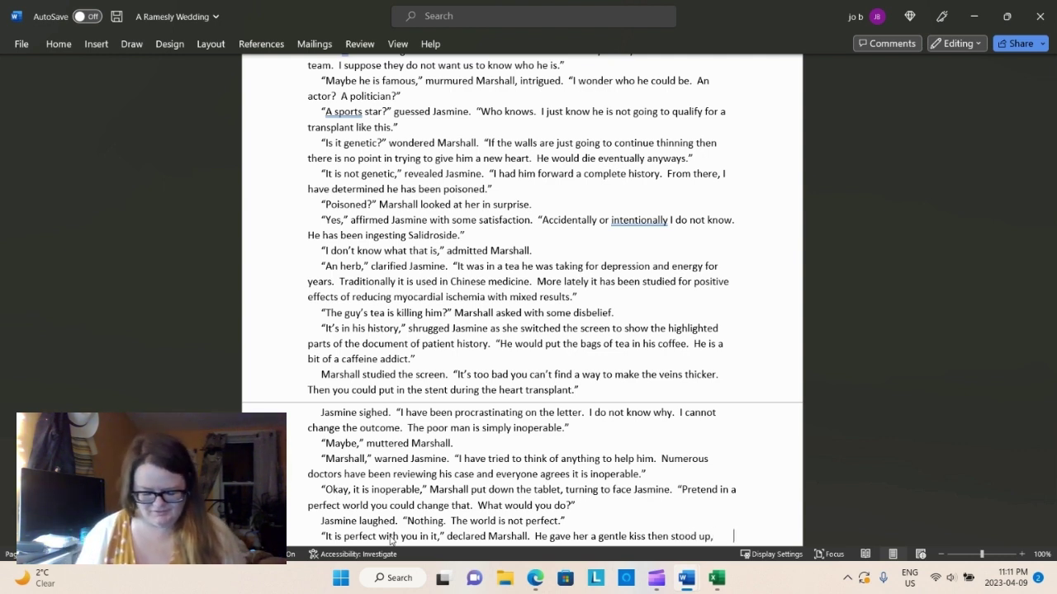
key("BackSpace")
key("BackSpace")
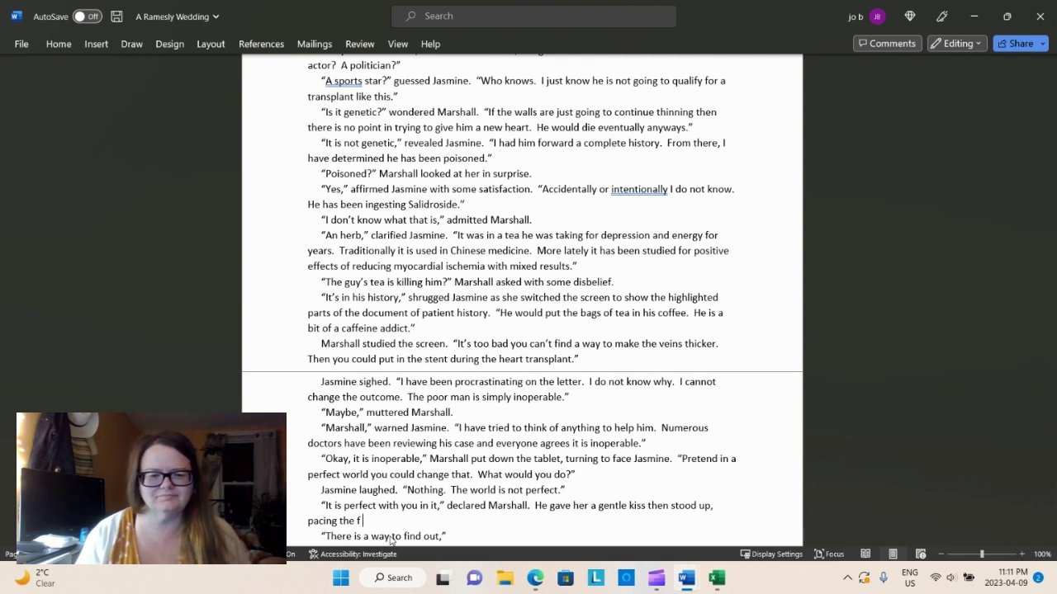
type("loor.  \"")
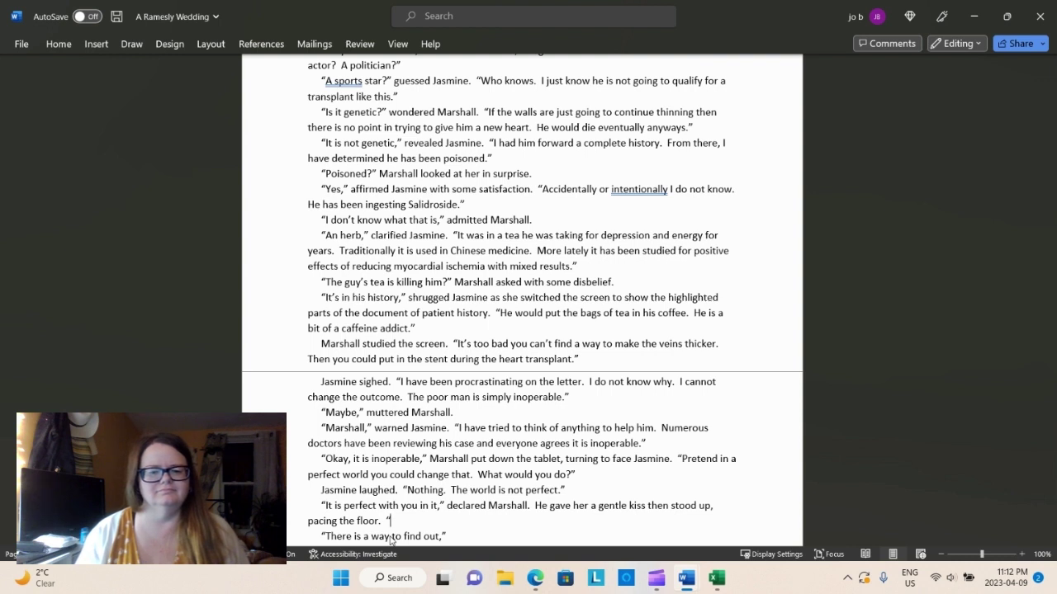
Begin Marshall's speech listing no budget, amazing hospital staff, and those talented hands of yours
type("w, you hav")
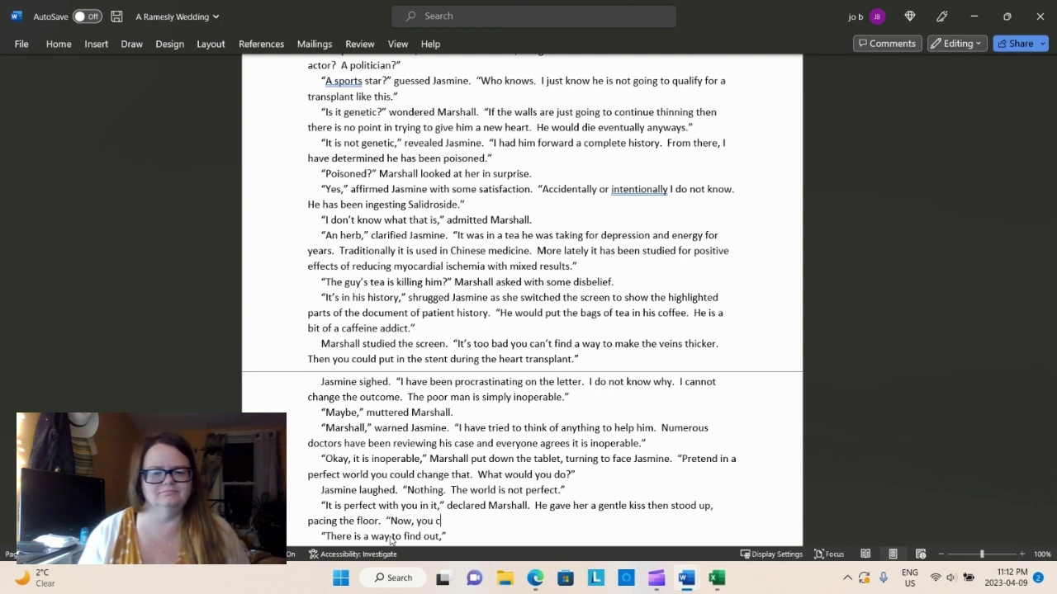
type("e no budge")
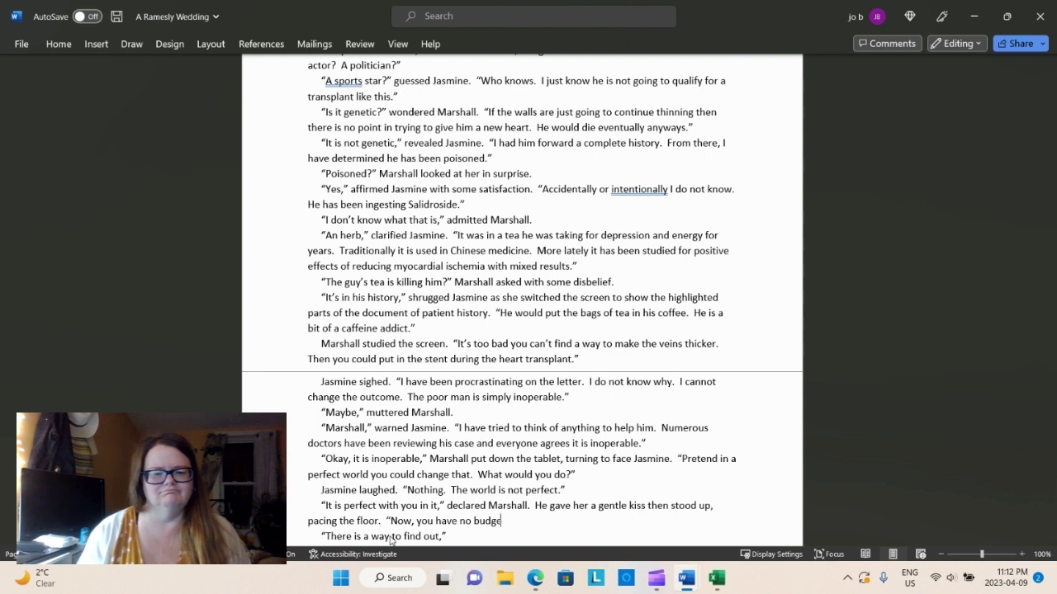
type("t, amazing ")
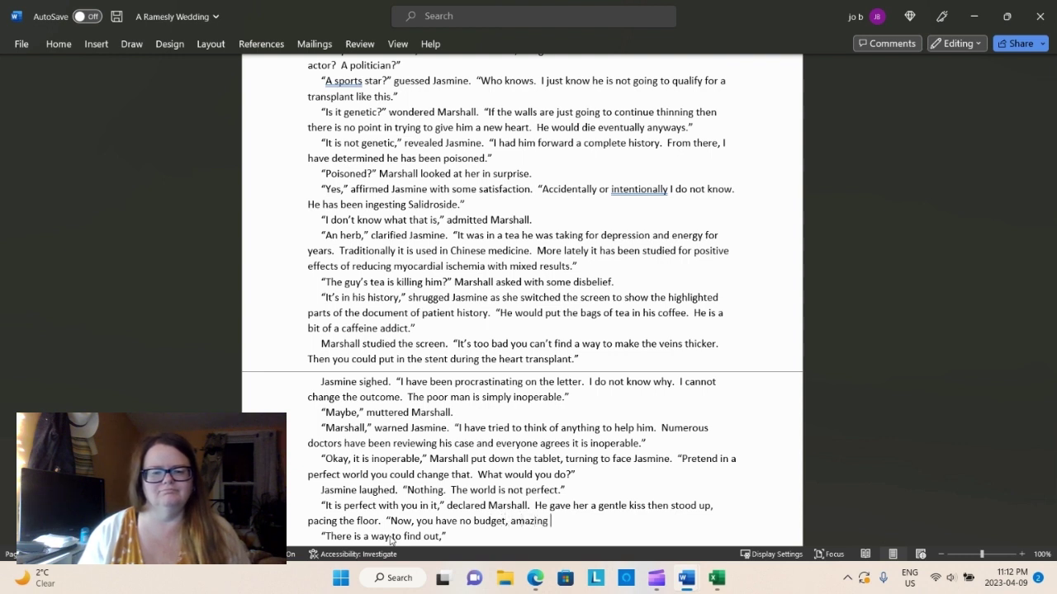
type("hospital st")
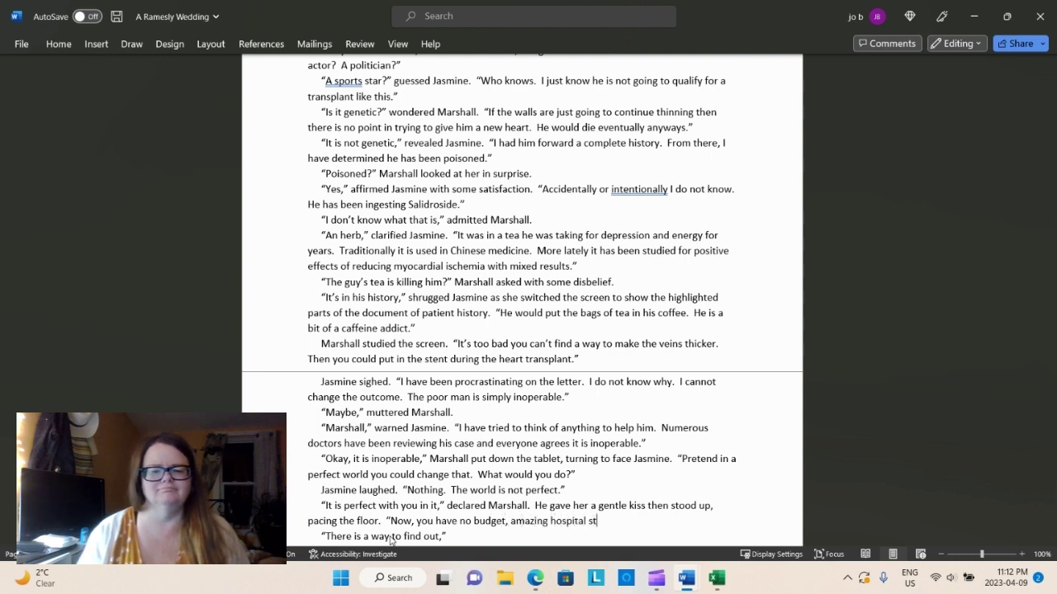
type("aff, and")
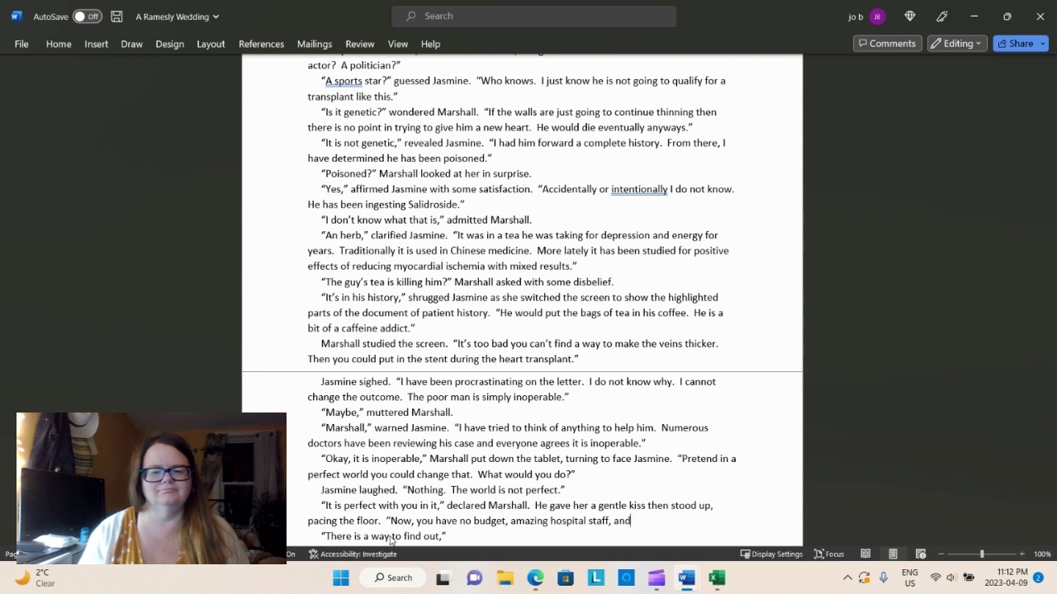
type(" those ")
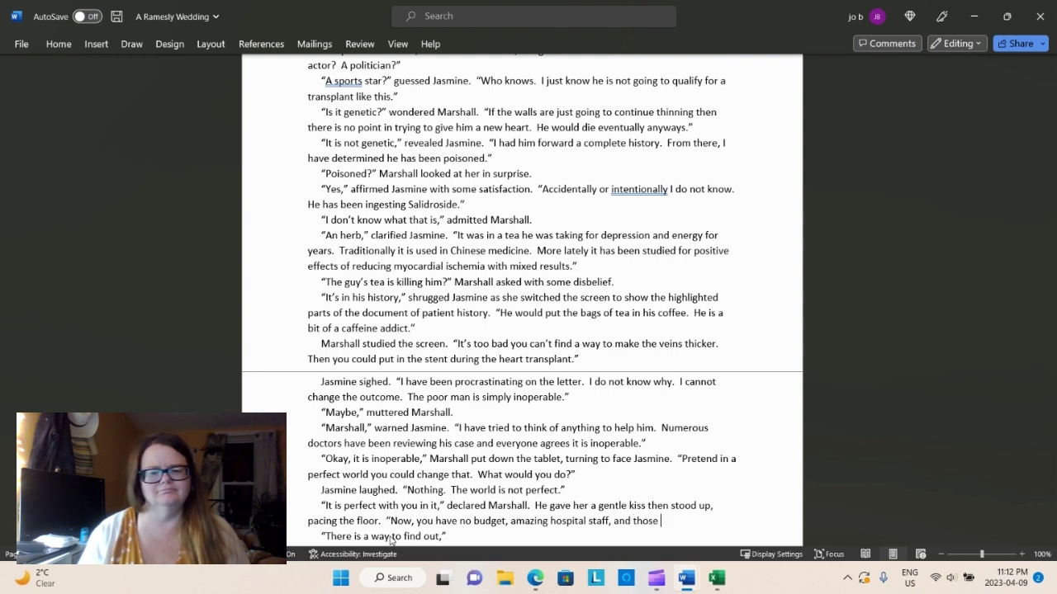
type("magic hand")
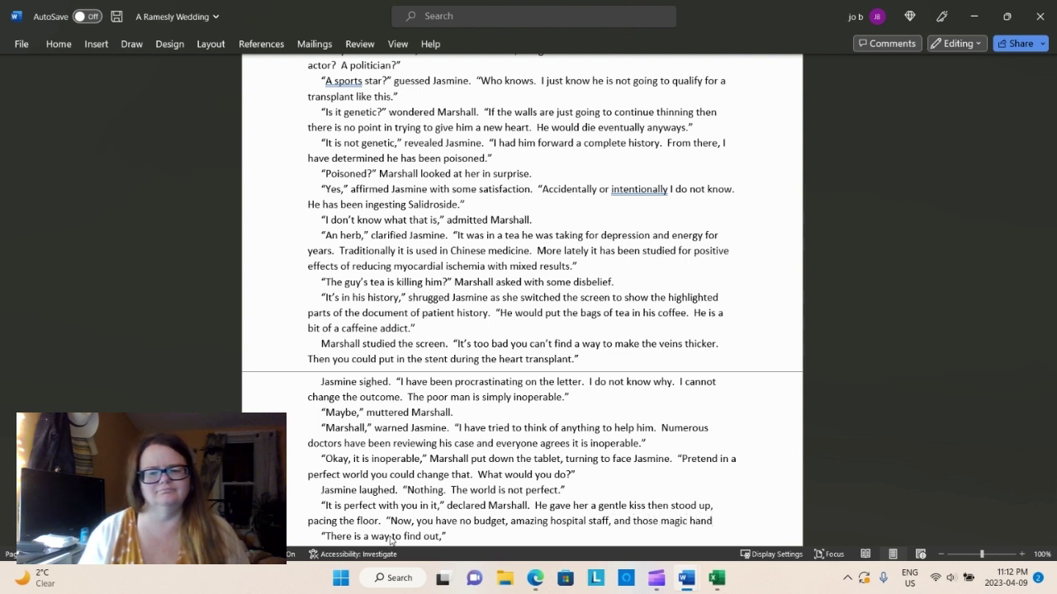
key("BackSpace")
key("BackSpace")
key("BackSpace")
key("BackSpace")
key("BackSpace")
key("BackSpace")
key("BackSpace")
key("BackSpace")
key("BackSpace")
key("BackSpace")
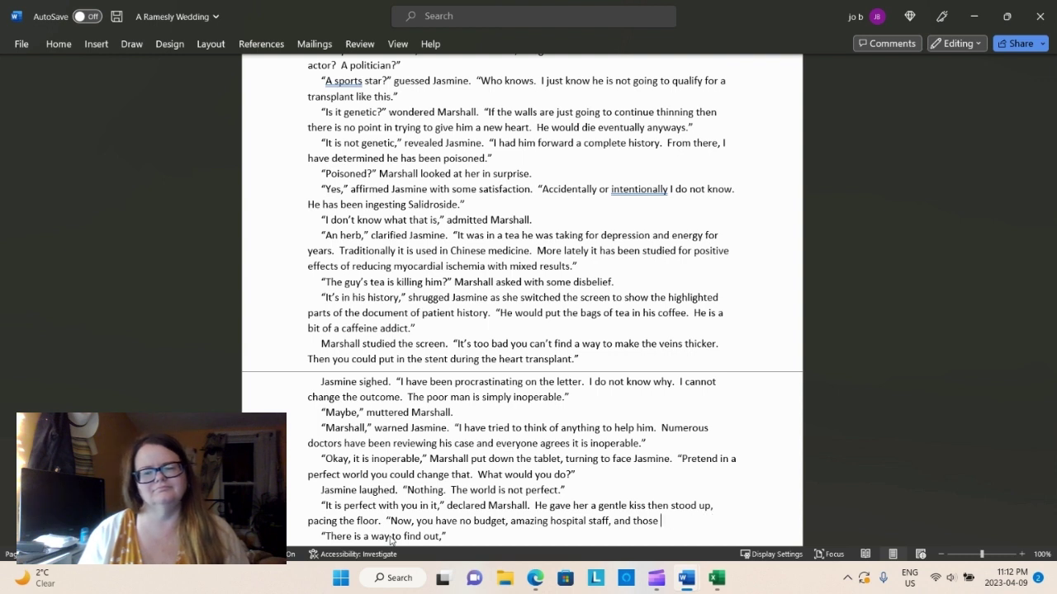
type("talented ha")
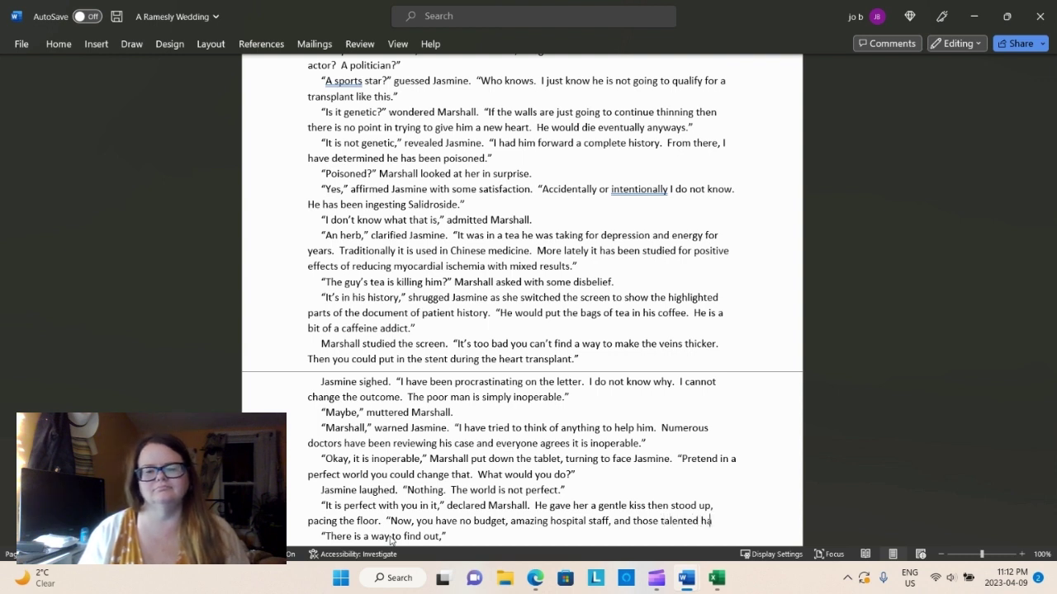
type("nds of yours.  ")
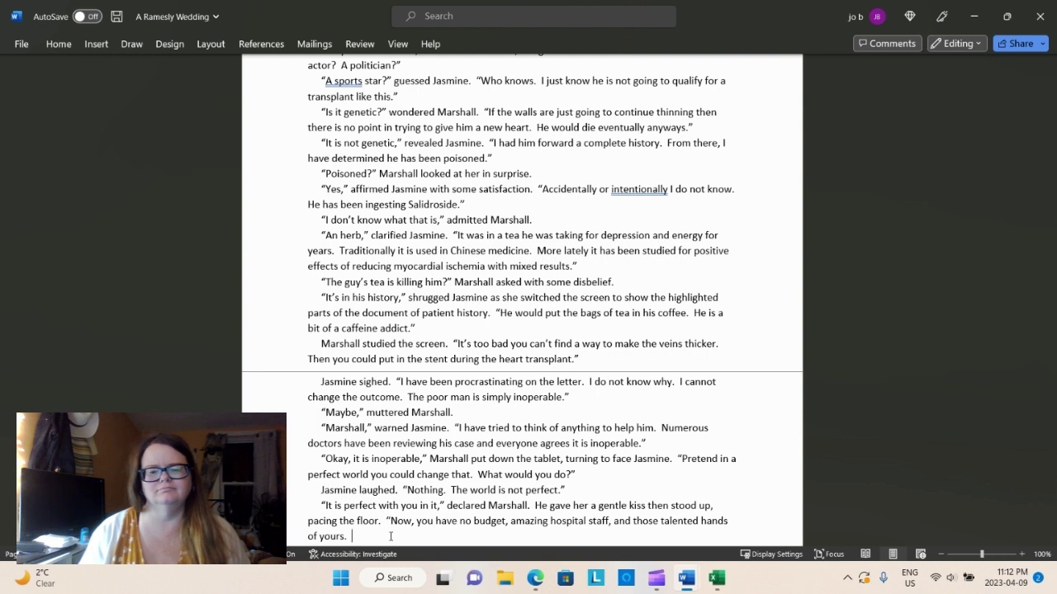
type("W")
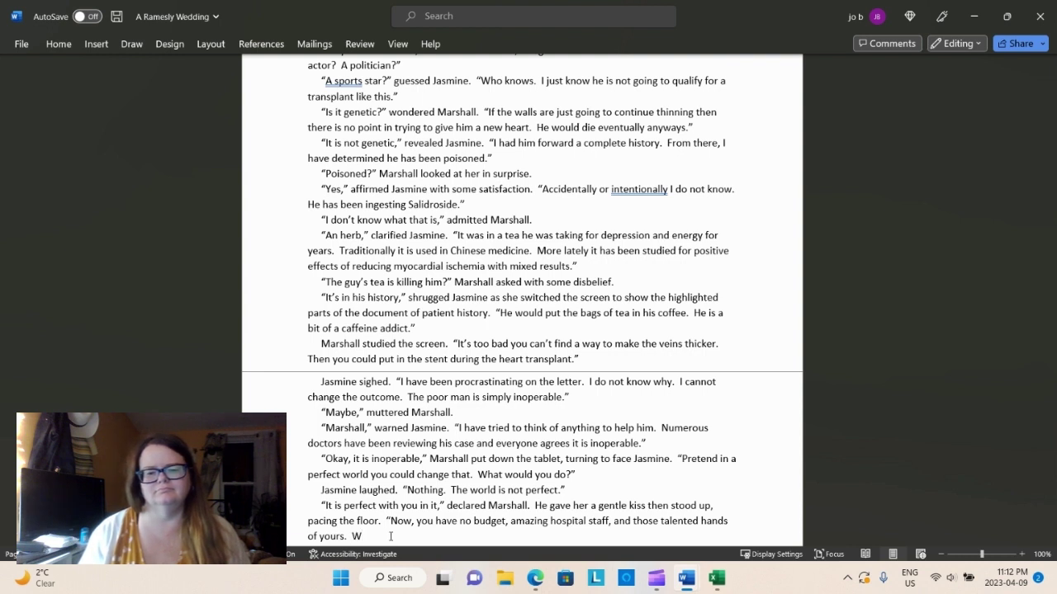
Add Marshall urging thicker veins to tolerate a heart transplant, ending 'How do we achieve that?'
key("BackSpace")
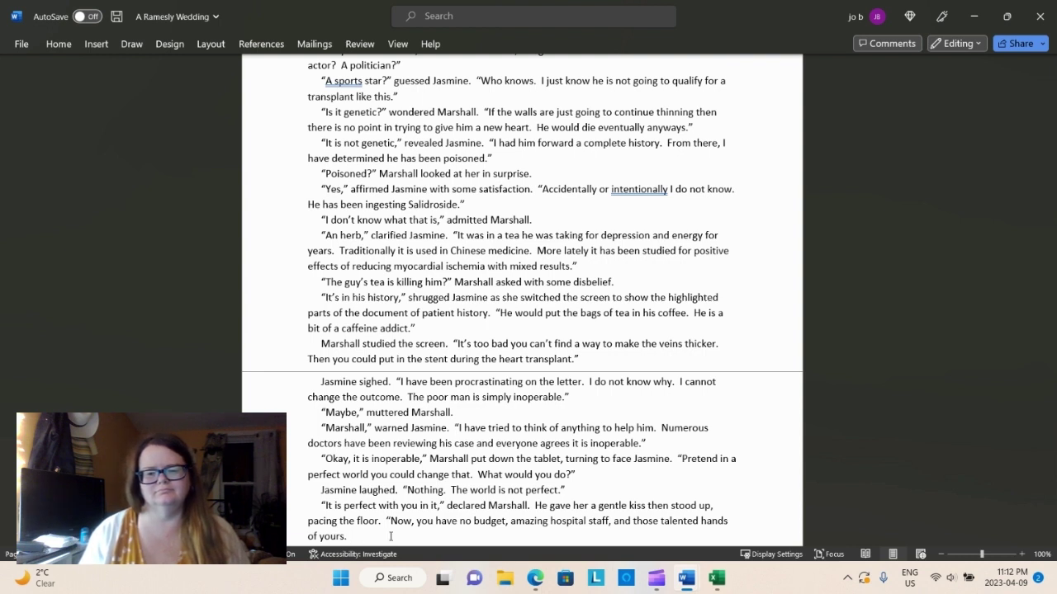
type("You need to")
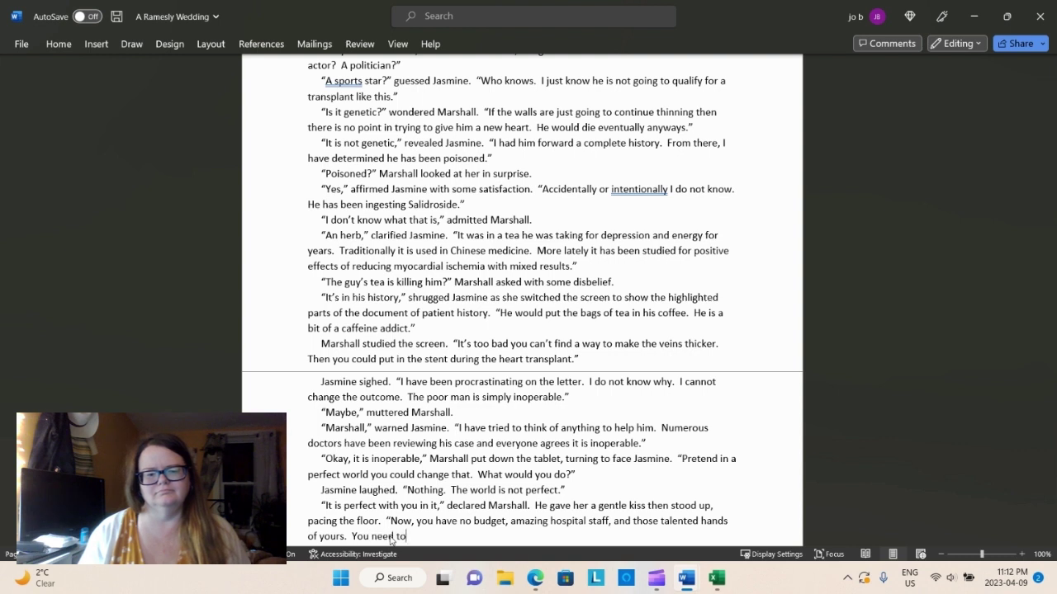
type(" make his ")
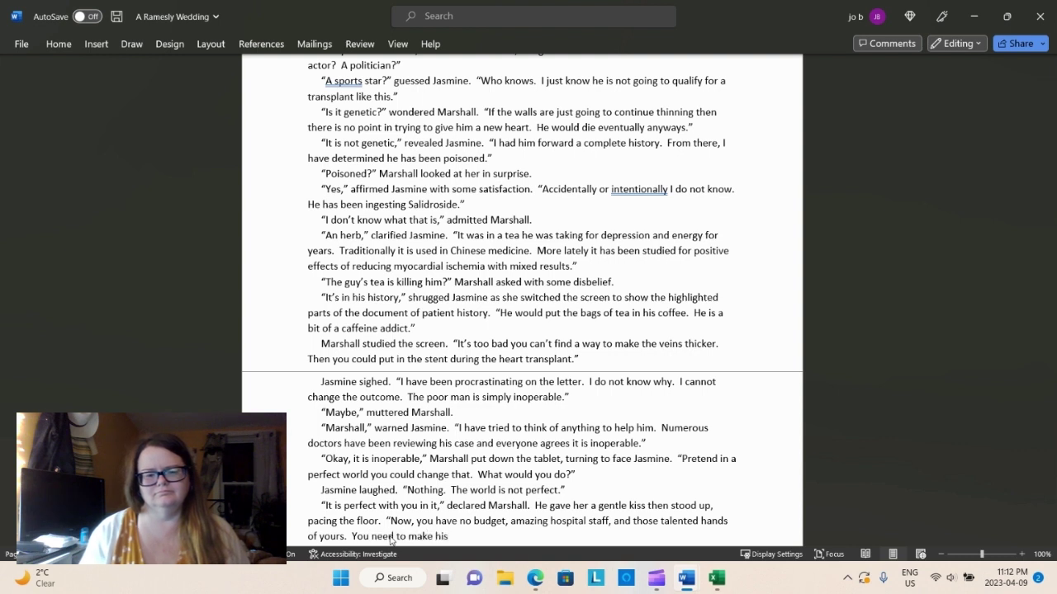
type("viens thi")
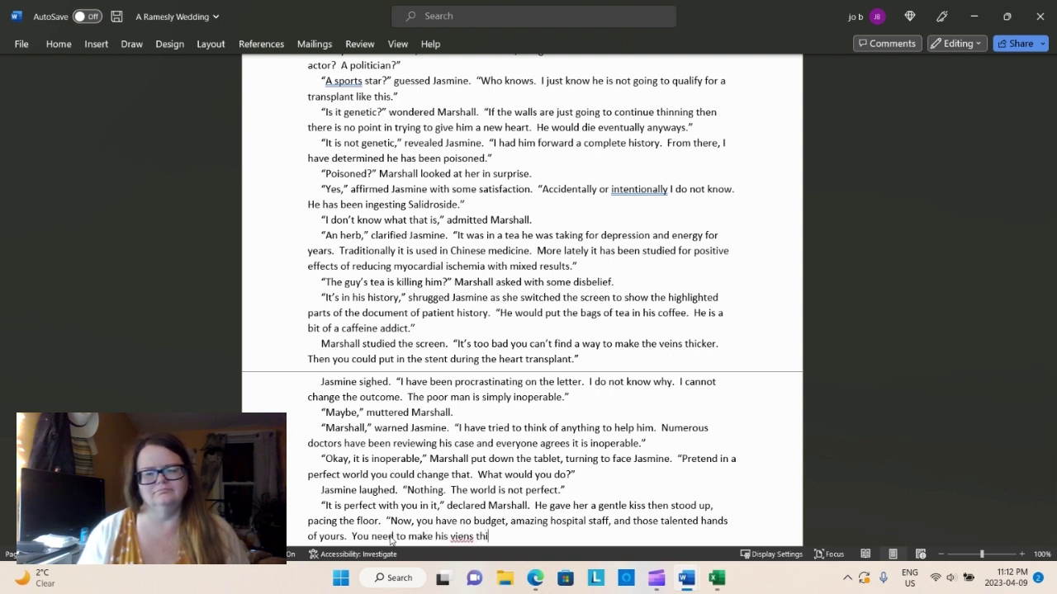
key("BackSpace")
key("BackSpace")
key("BackSpace")
key("BackSpace")
key("BackSpace")
key("BackSpace")
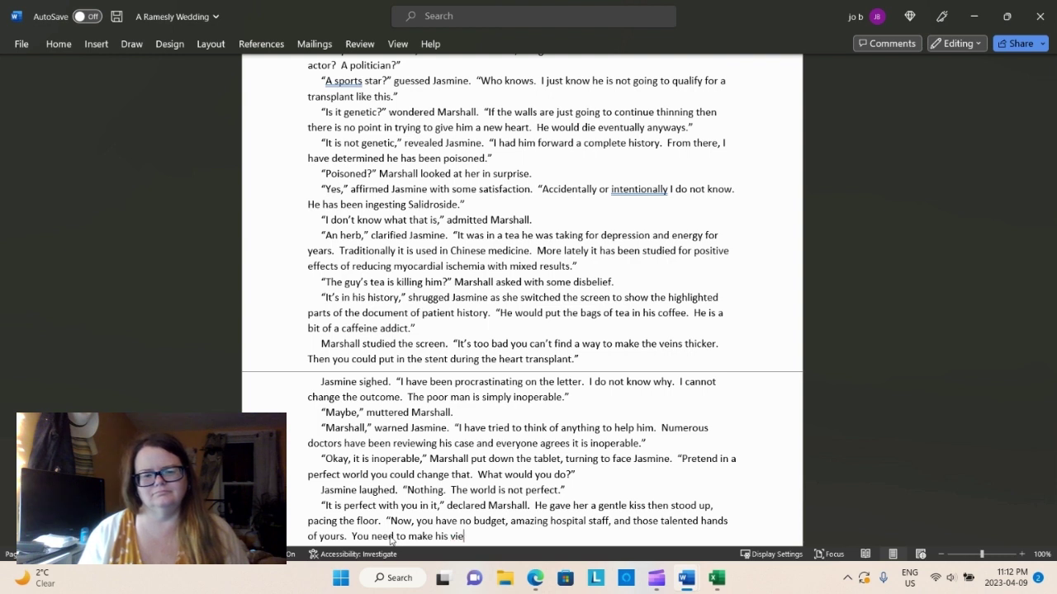
key("BackSpace")
key("BackSpace")
type("eins thick")
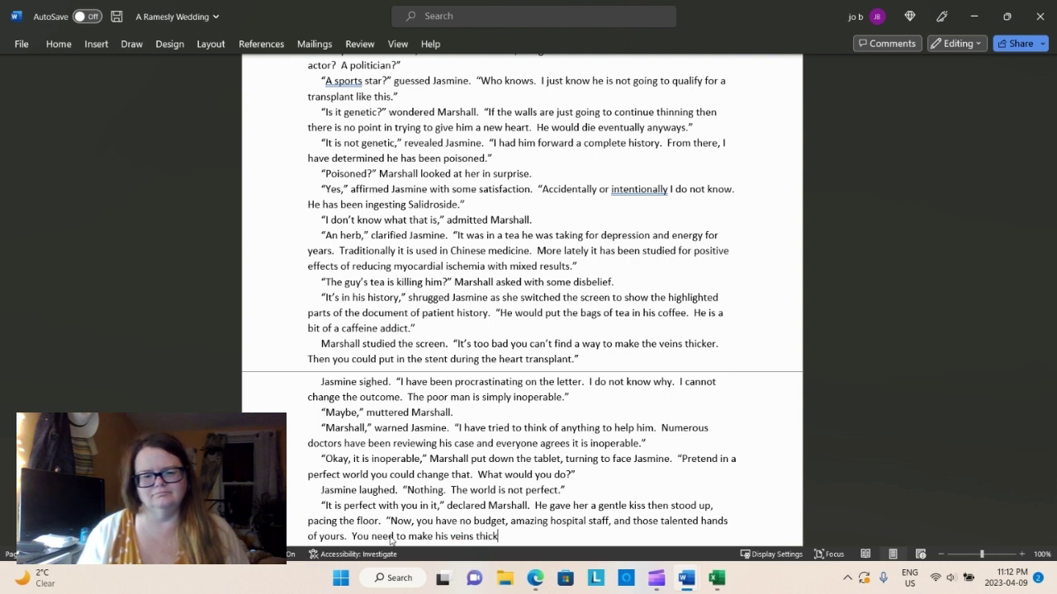
type("er so he willl tol")
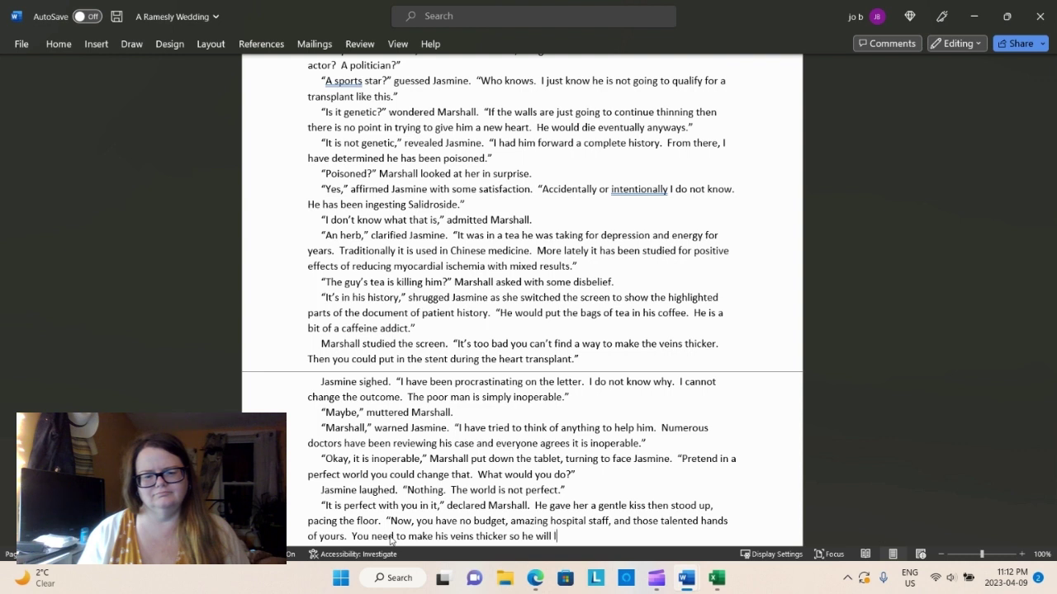
key("BackSpace")
type("tolerate a")
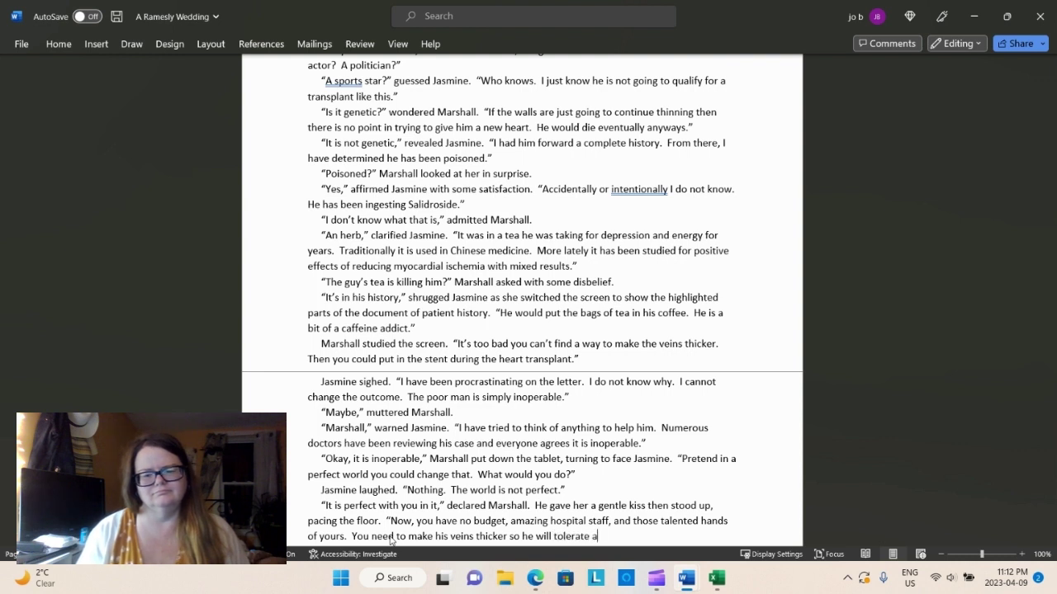
type(" heart ")
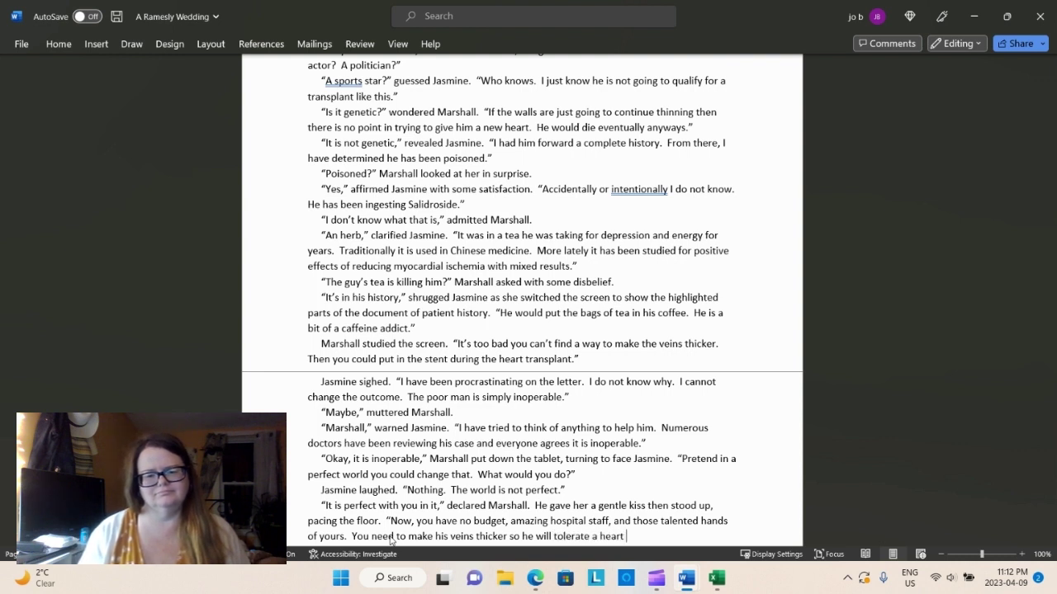
type("transplant. ")
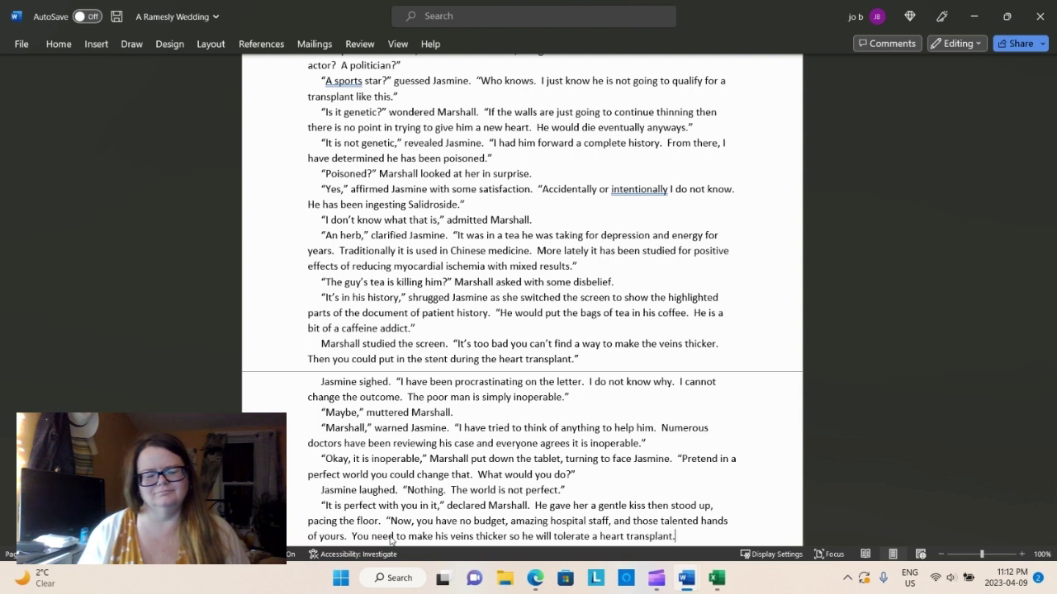
type("How do we ")
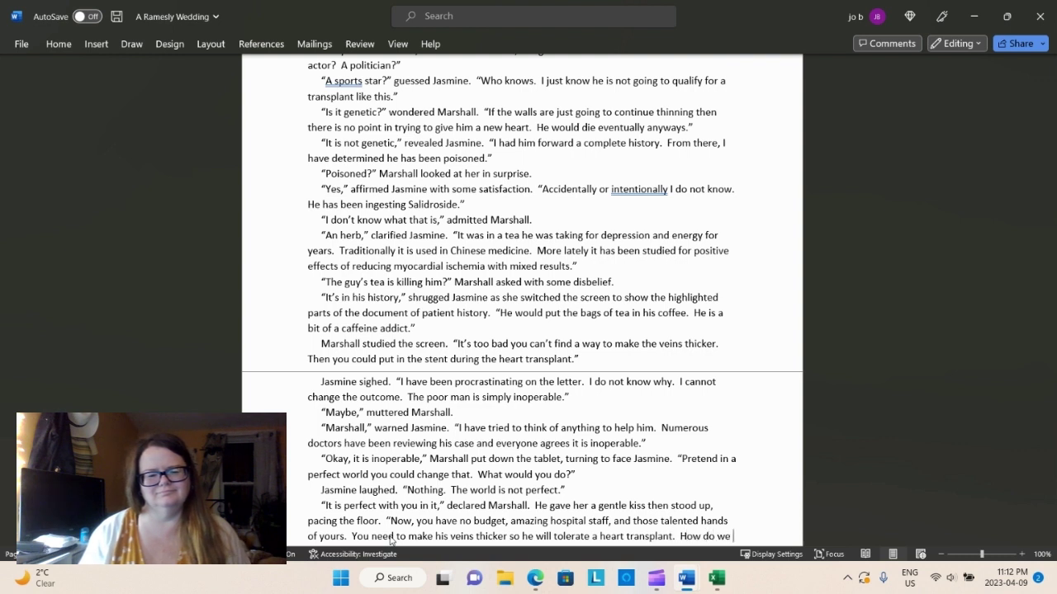
type("achieve")
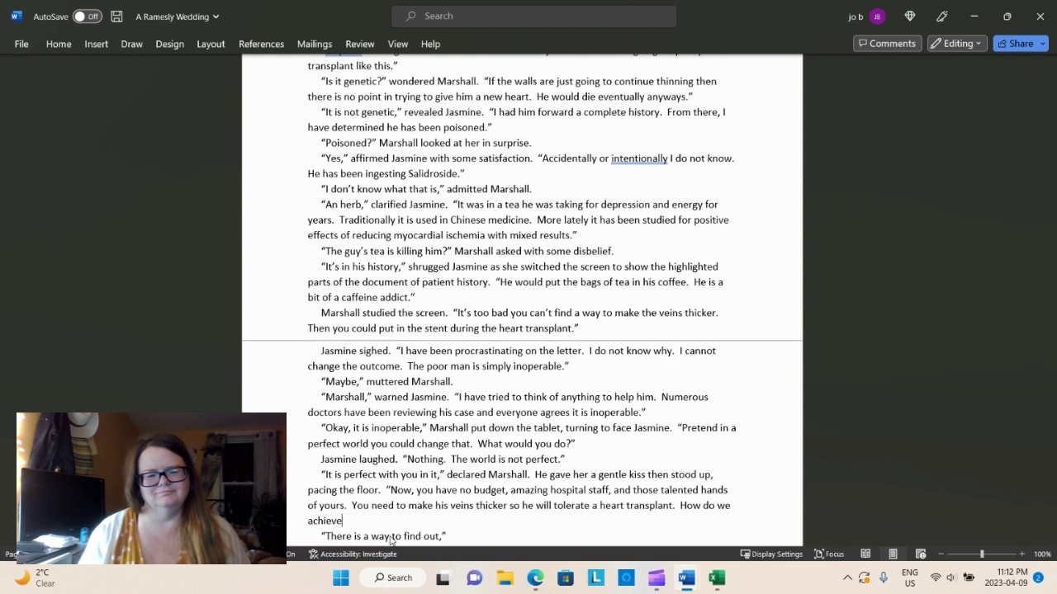
type(" that?\"")
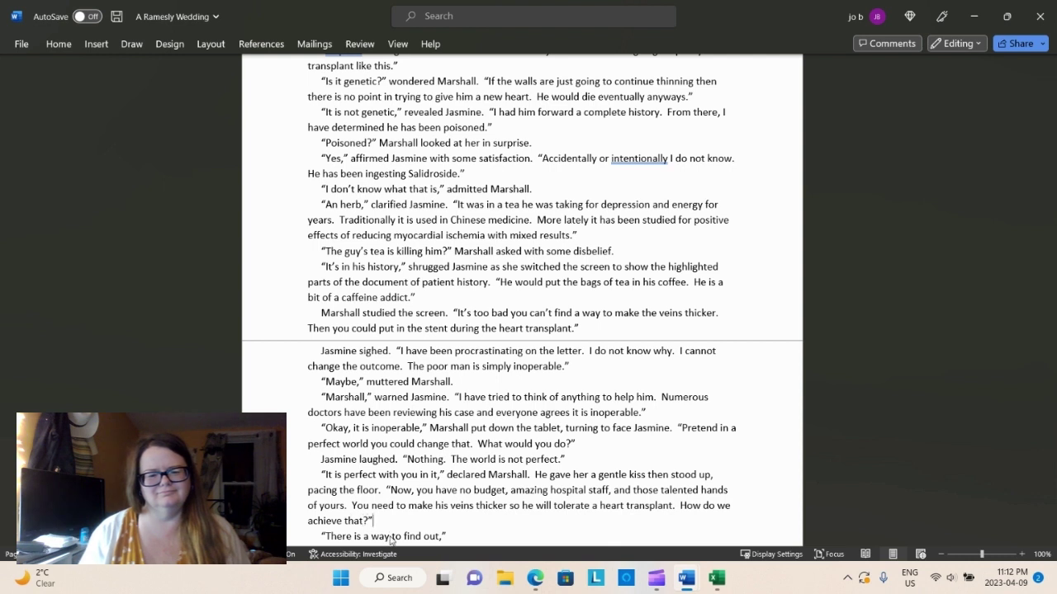
key("Return")
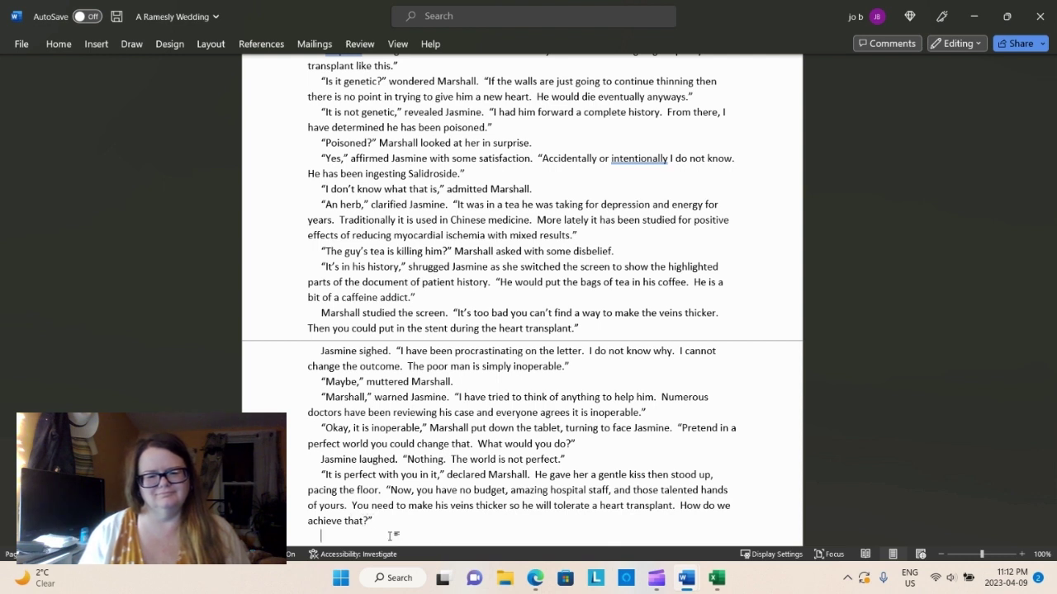
Type 'Jasmine shook her head but decided to play along. "My hands are talented but we would…'
type("Jasmien shoo")
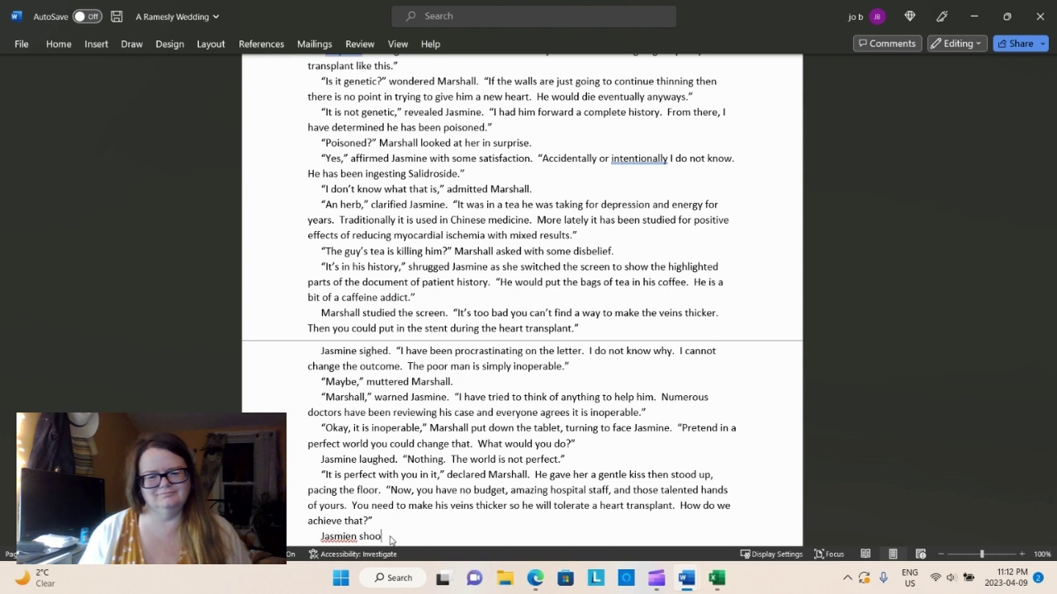
key("BackSpace")
key("BackSpace")
key("BackSpace")
key("BackSpace")
key("BackSpace")
key("BackSpace")
key("BackSpace")
type("ne")
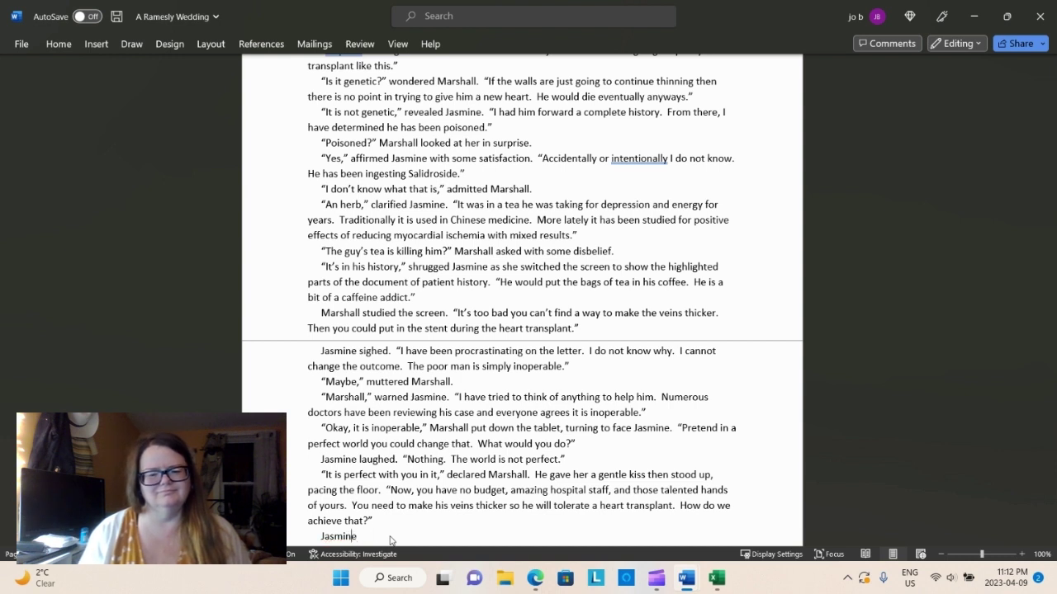
type(" shook her head")
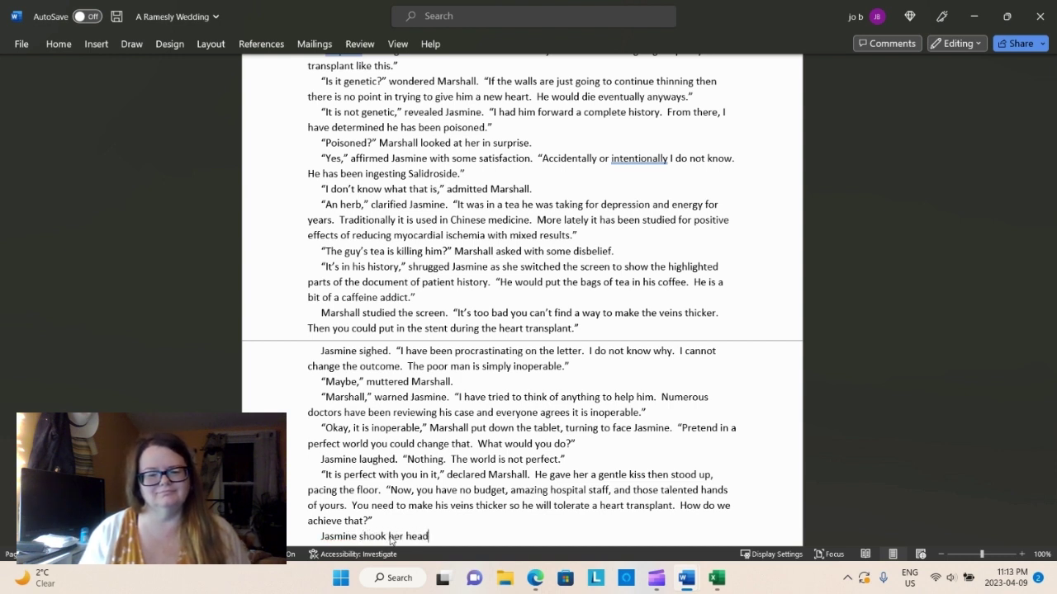
type(" but d")
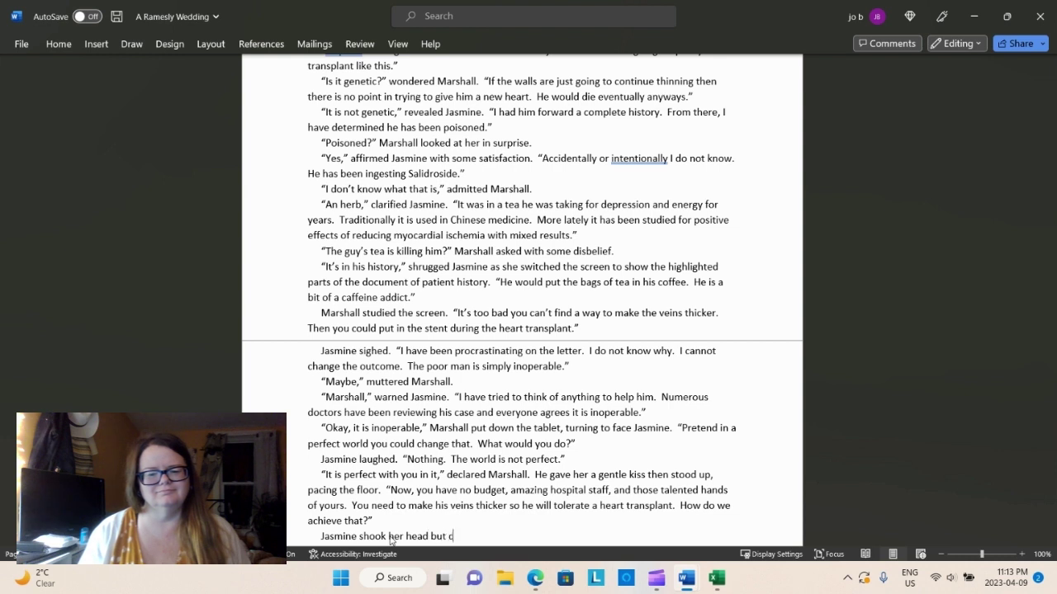
type("ecided to p")
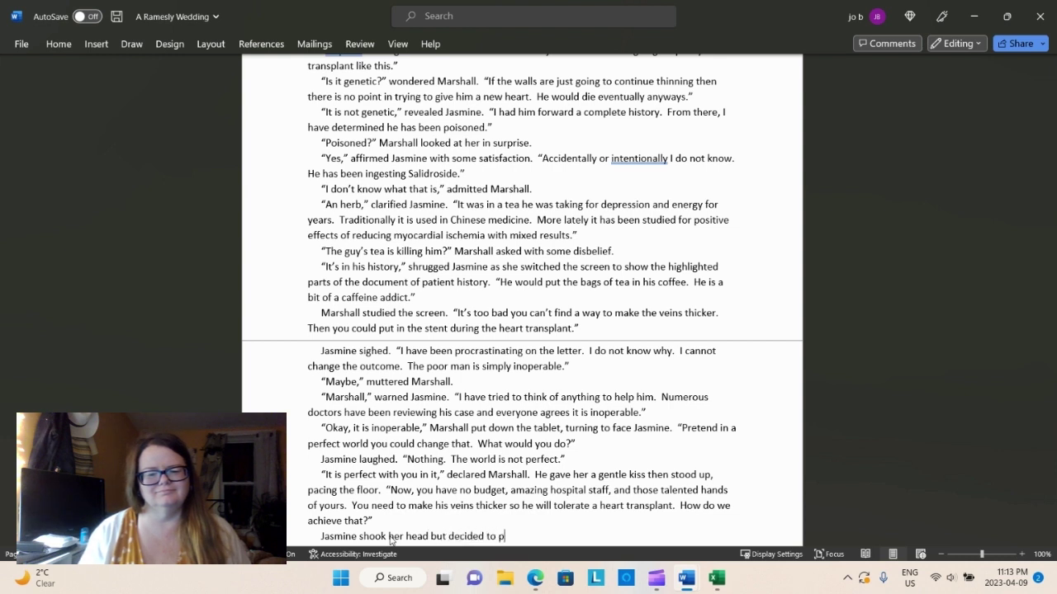
type("lay along.  \"")
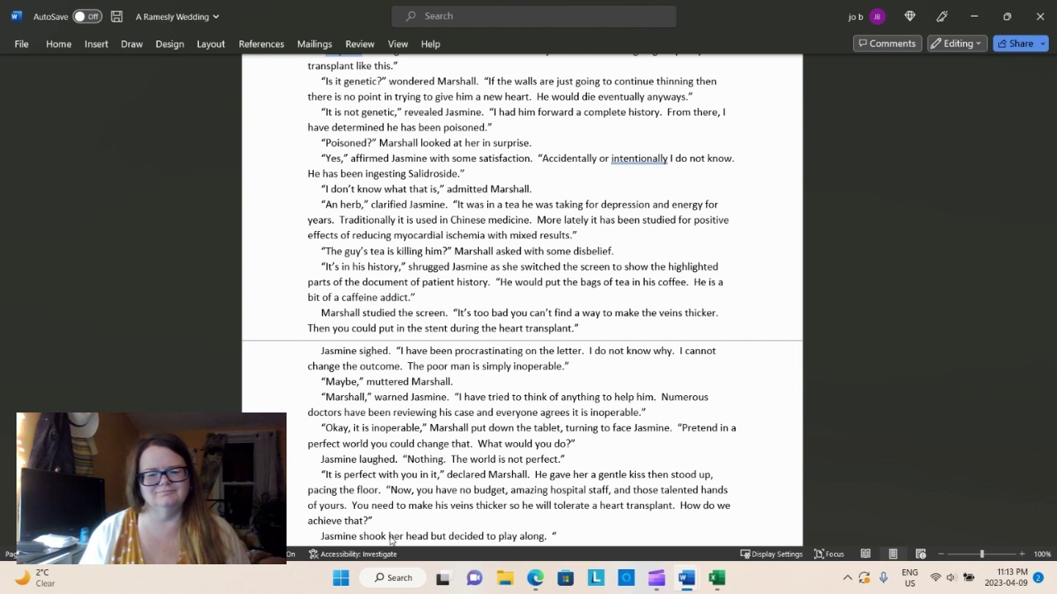
type("My hands are")
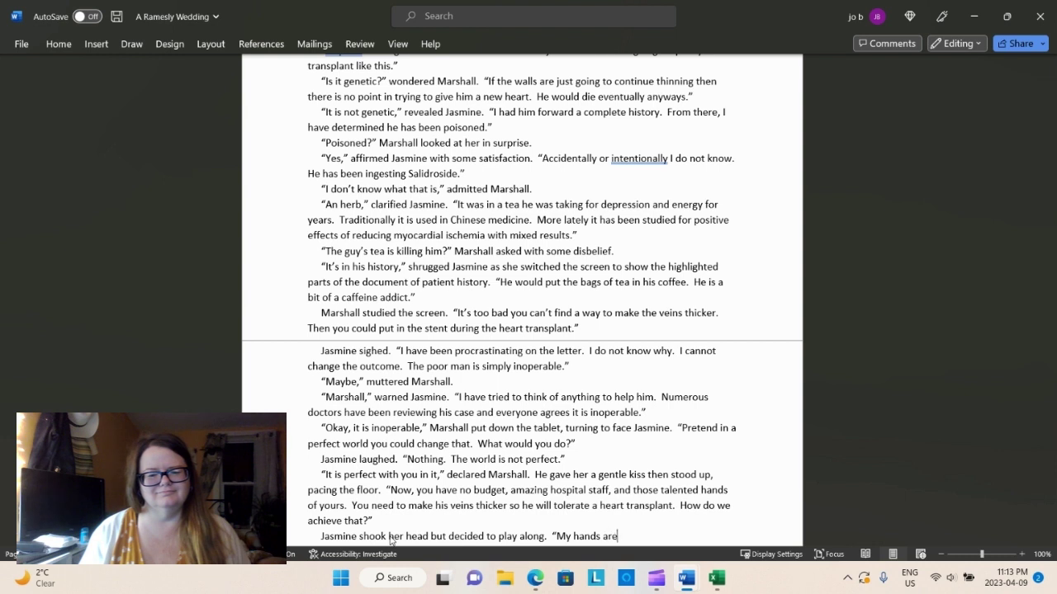
type(" talented but ")
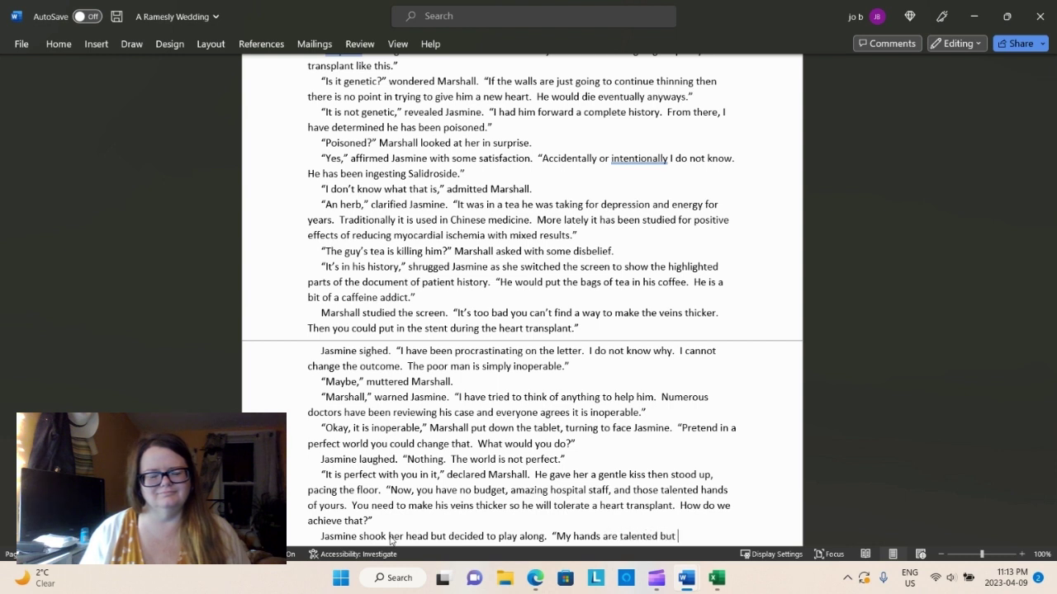
type("ths")
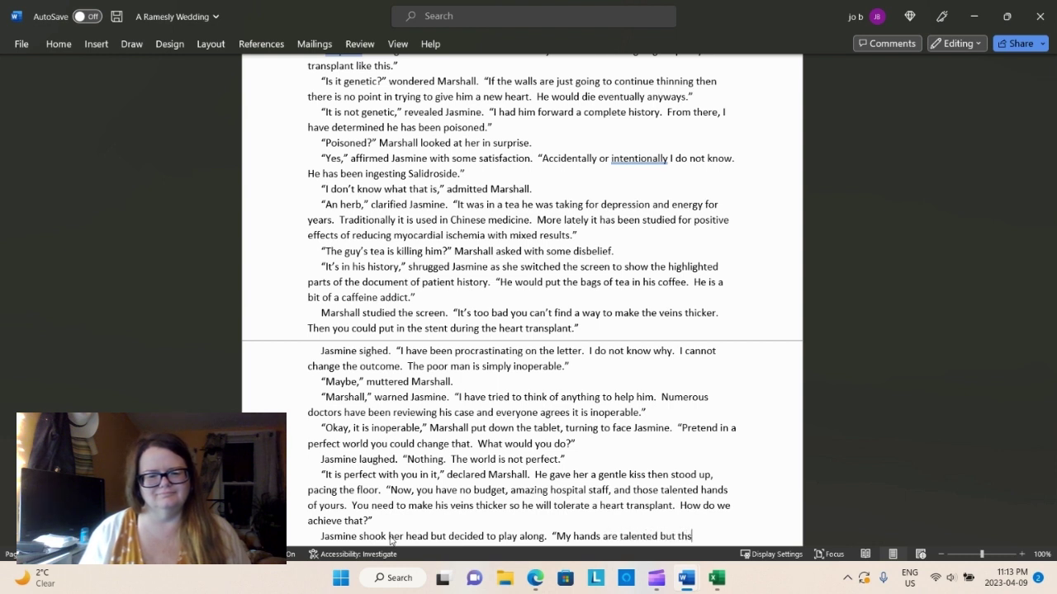
key("BackSpace")
key("BackSpace")
key("BackSpace")
type("we ")
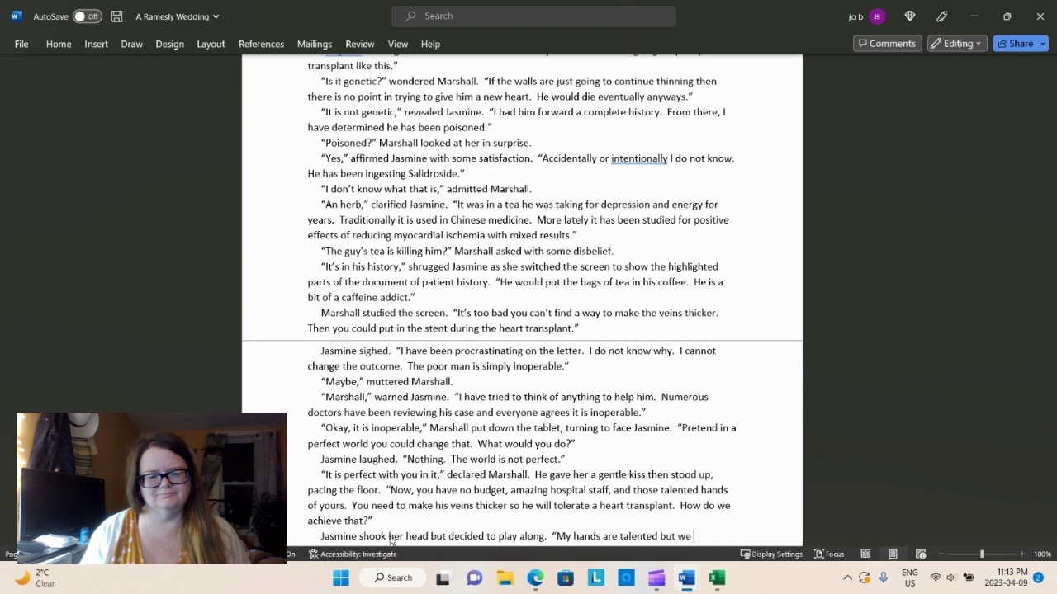
type("would need something more.")
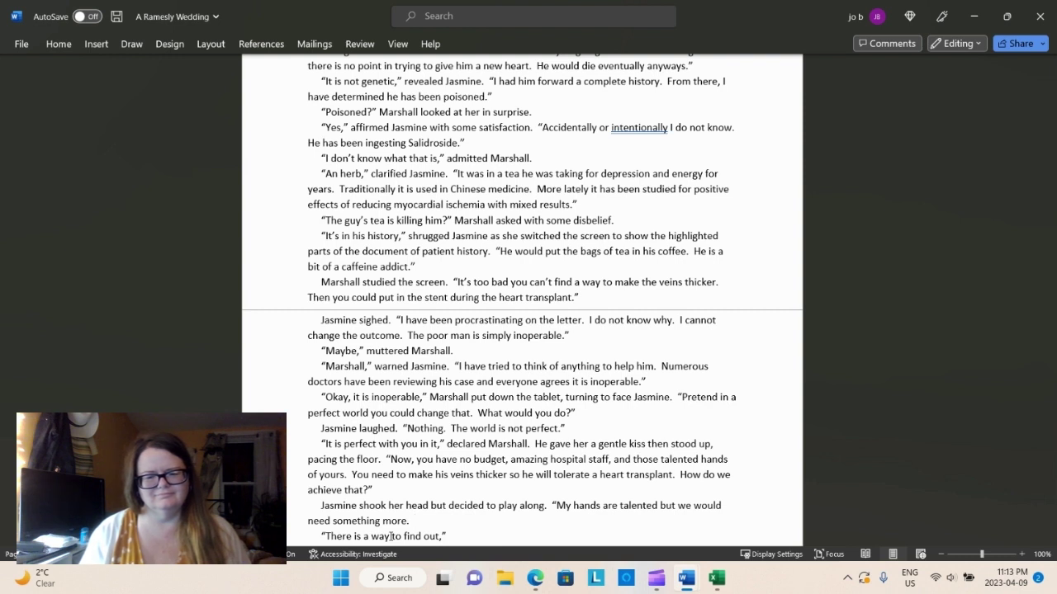
Close Jasmine's quote after 'something more.' and save the manuscript
key("BackSpace")
type("\"")
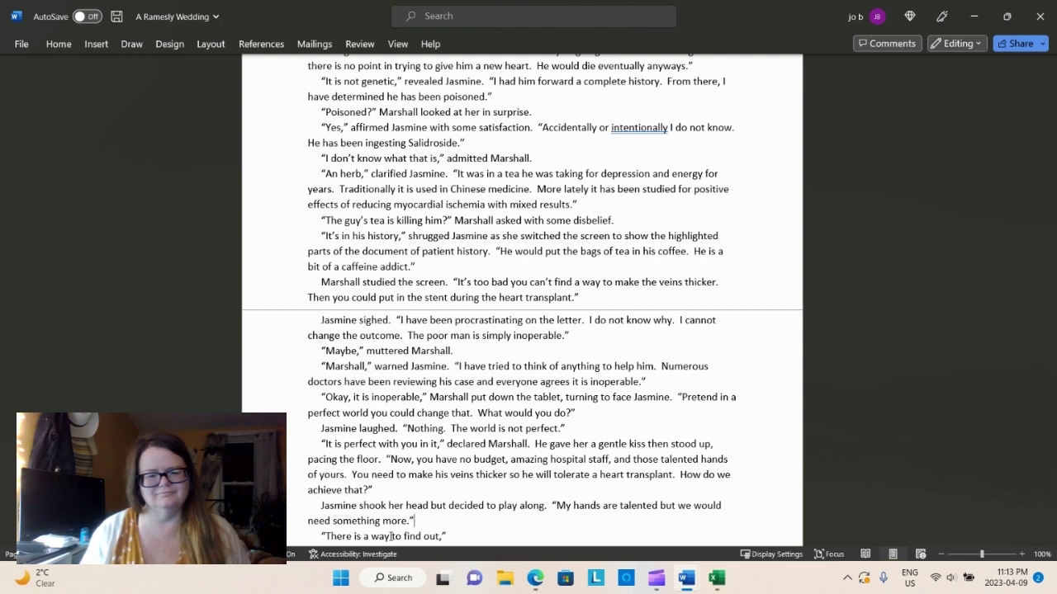
key("ctrl+s")
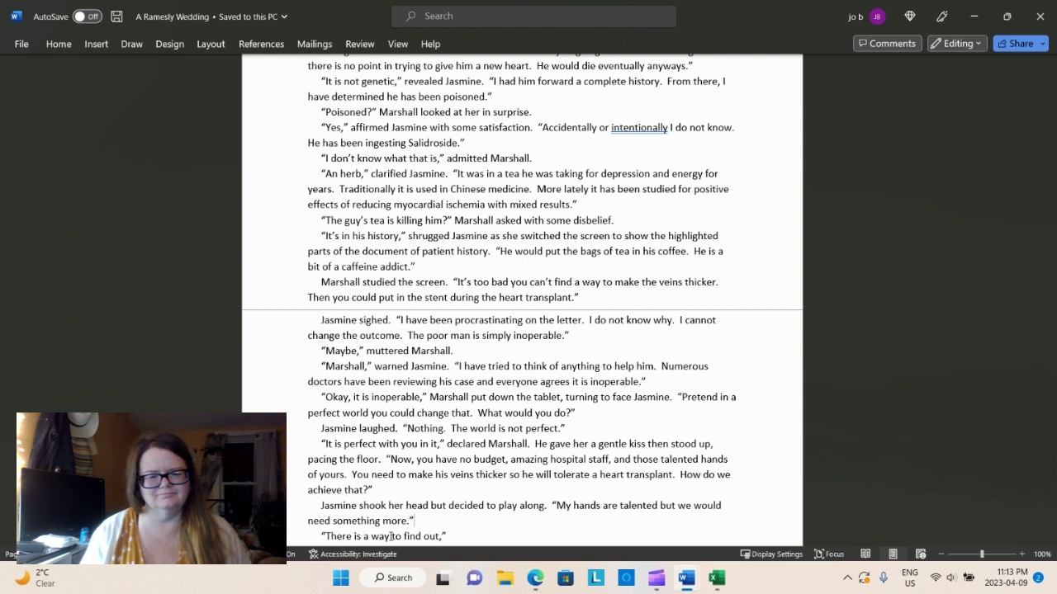
Draft a question about replacing a surgical field on a new line, then erase it
key("ctrl+z")
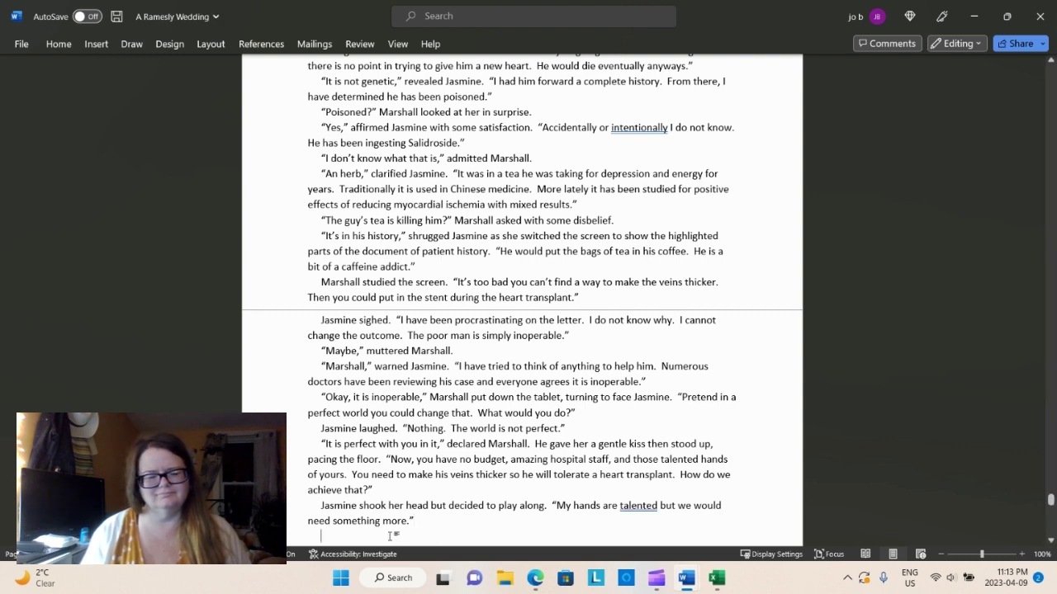
type("\"What would you")
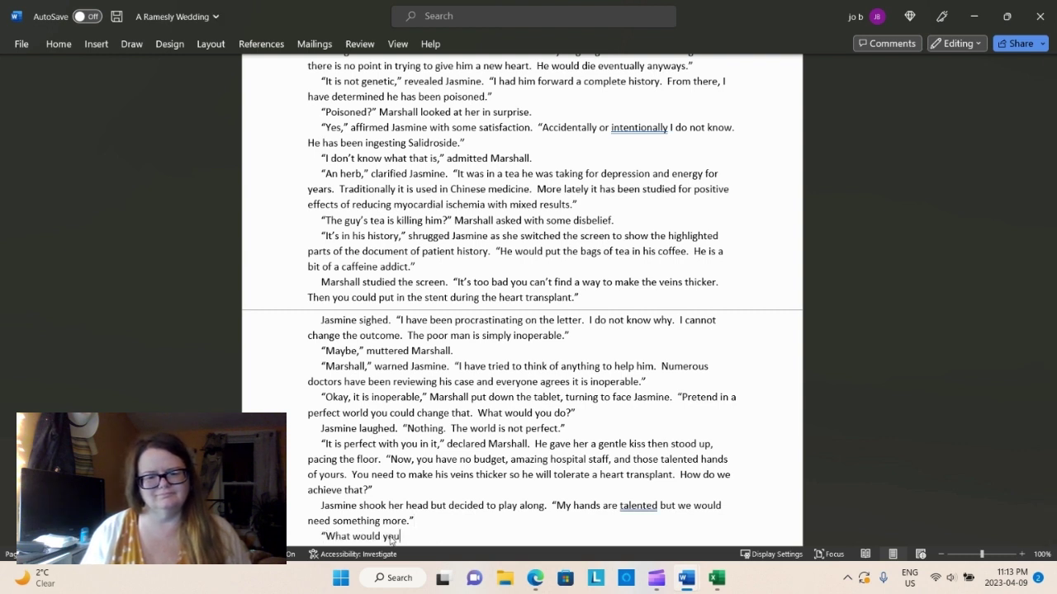
type(" normally do")
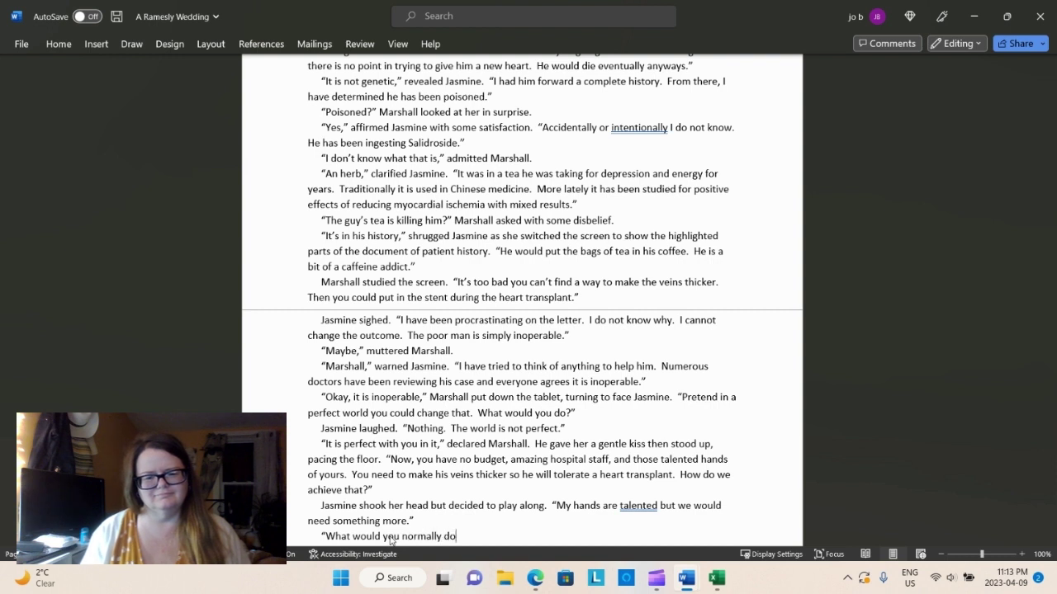
type(" if you needed ")
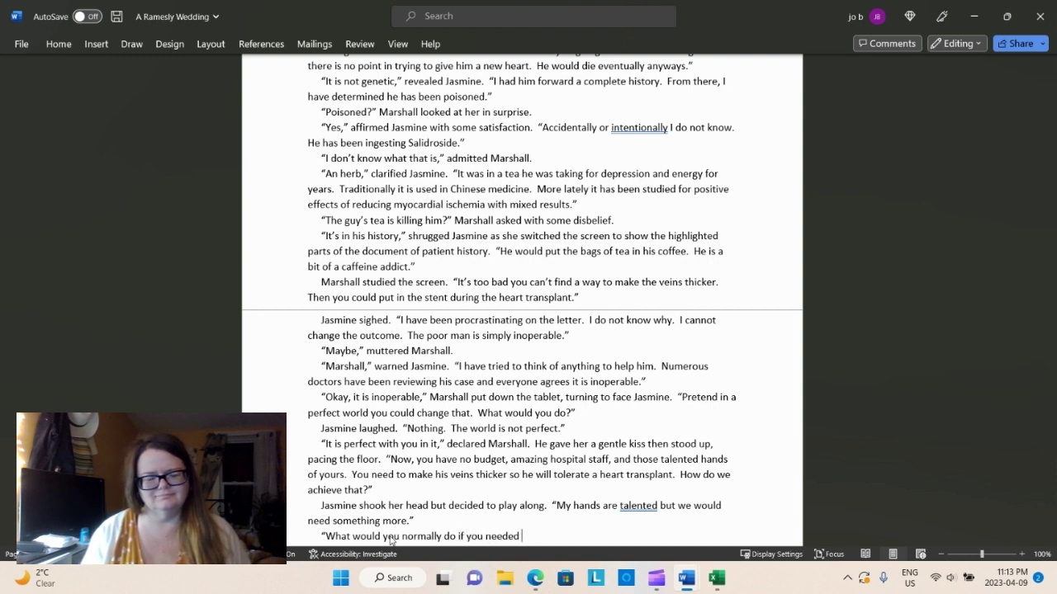
type("to replace or")
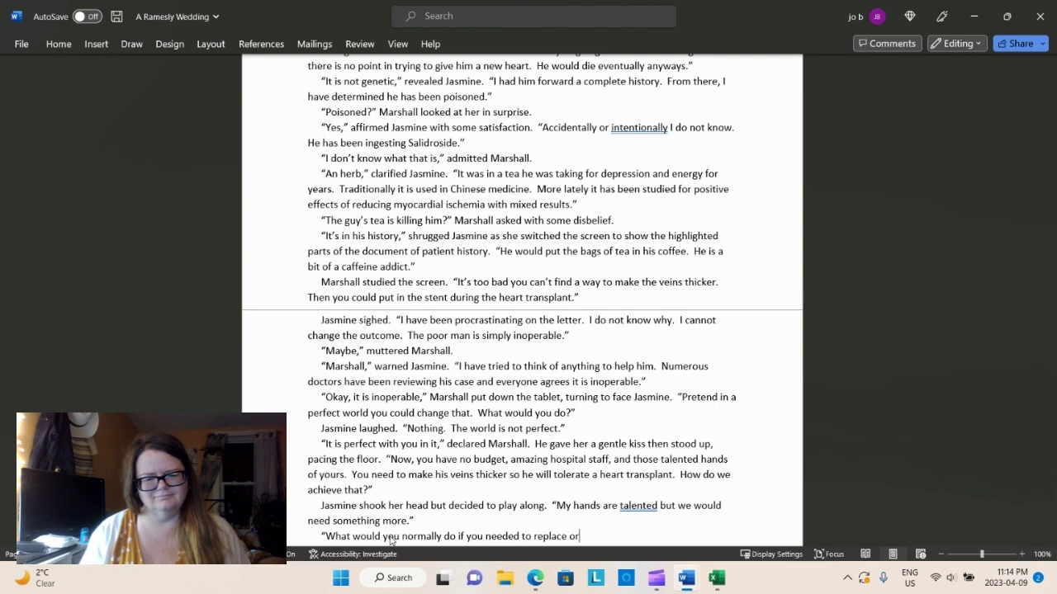
type(" ma")
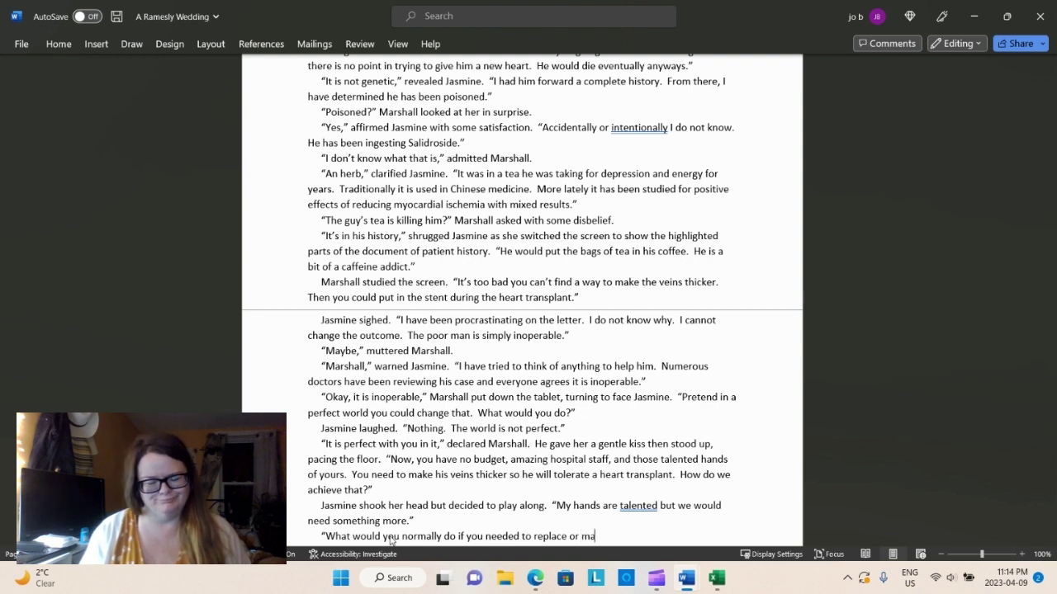
type("ke")
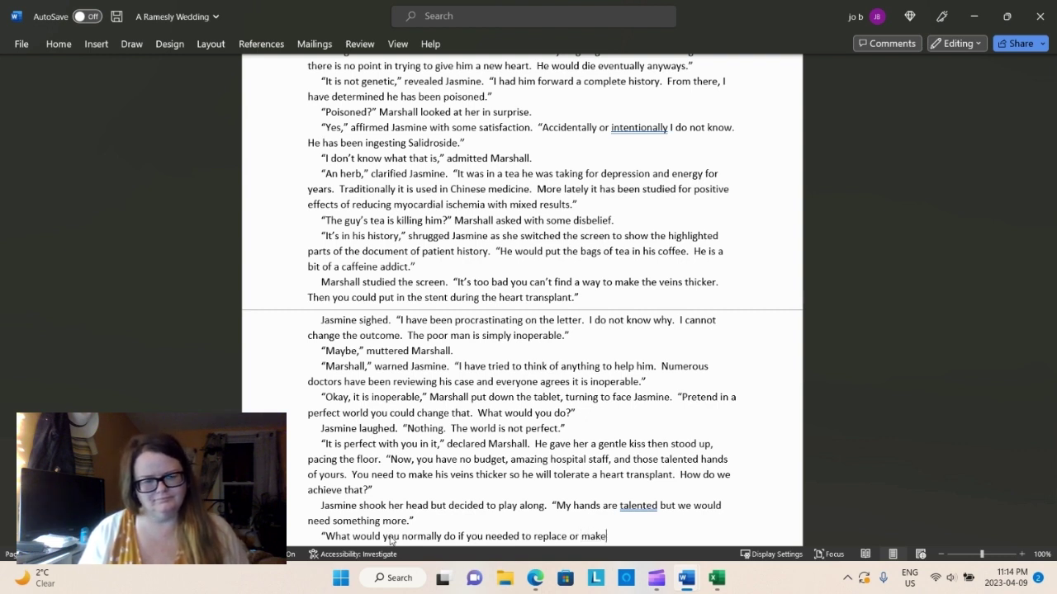
type(" a bett")
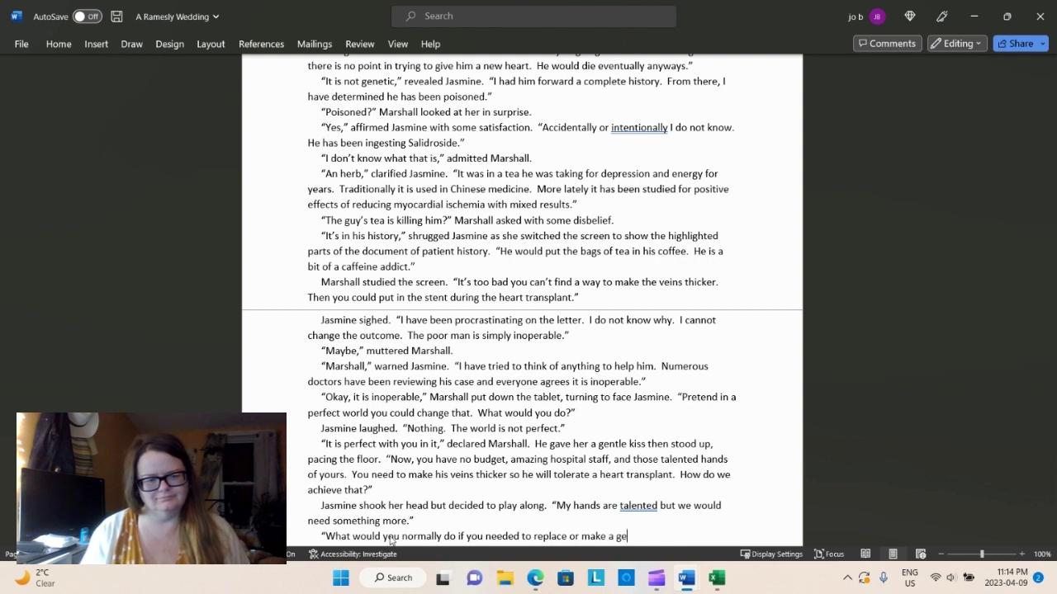
type("er su")
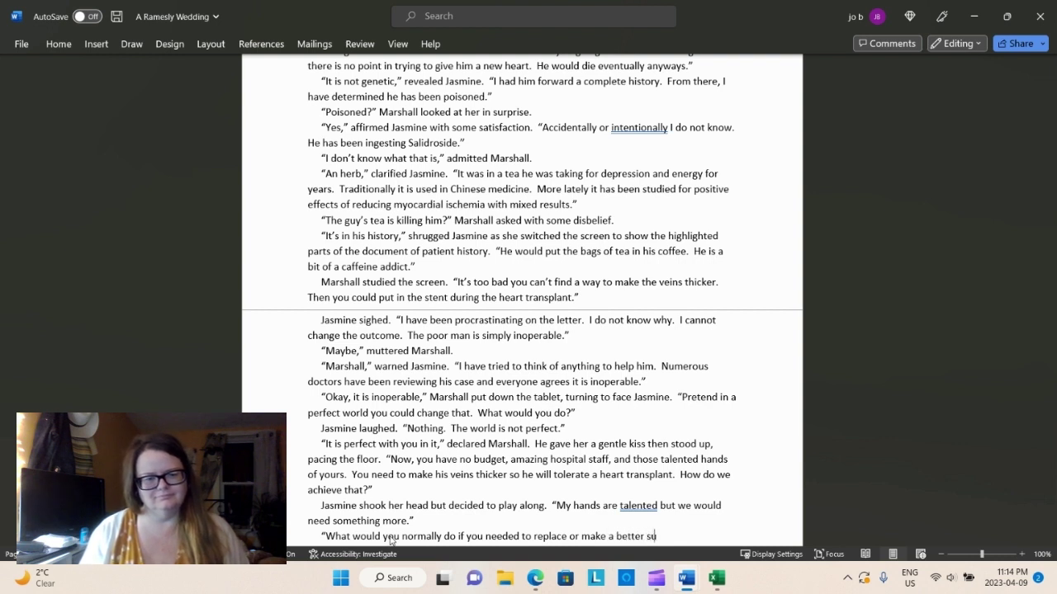
type("rgical f")
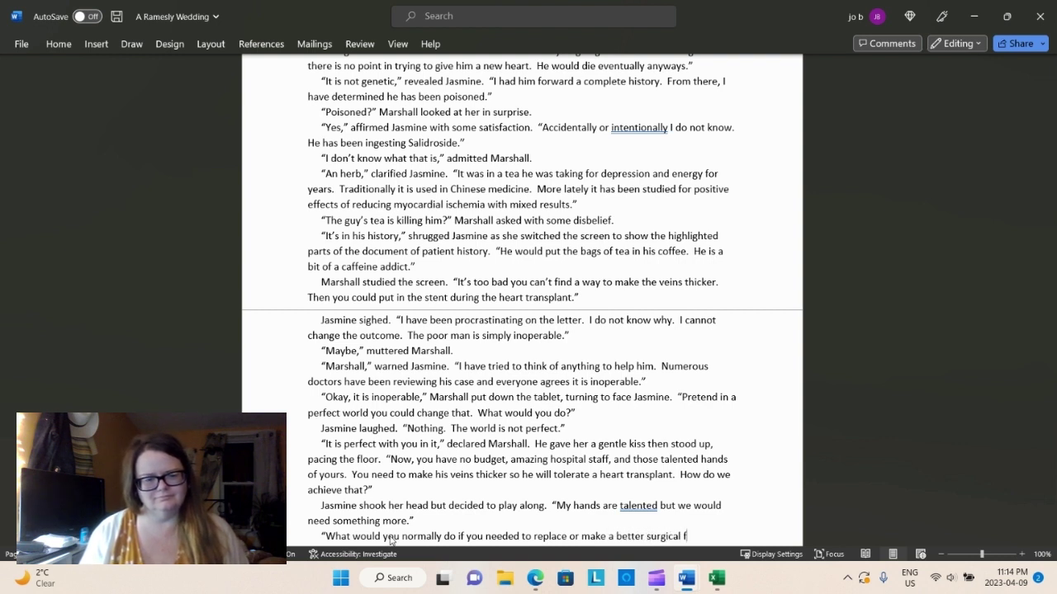
type("ield")
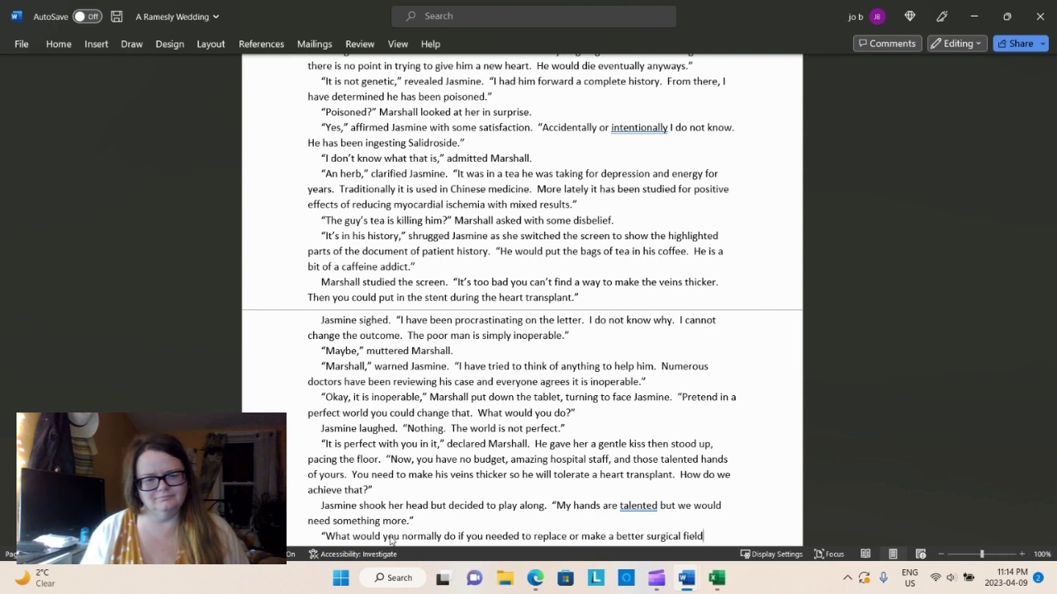
key("BackSpace")
key("BackSpace")
key("BackSpace")
key("BackSpace")
key("BackSpace")
key("BackSpace")
key("BackSpace")
key("BackSpace")
key("BackSpace")
key("BackSpace")
key("BackSpace")
key("BackSpace")
key("BackSpace")
key("BackSpace")
key("BackSpace")
key("BackSpace")
key("BackSpace")
key("BackSpace")
key("BackSpace")
key("BackSpace")
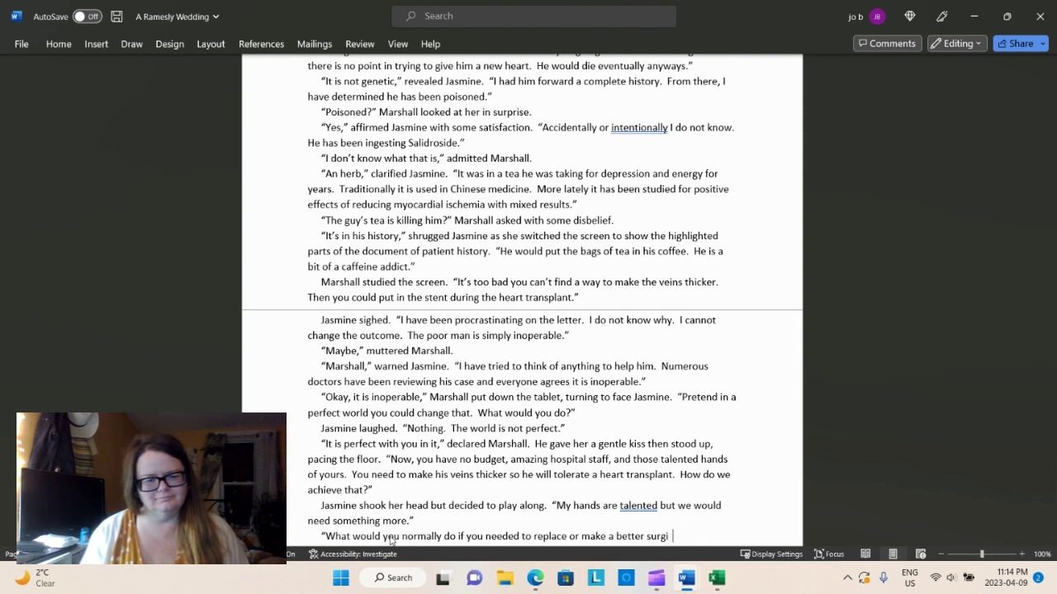
key("BackSpace")
key("BackSpace")
key("BackSpace")
key("BackSpace")
key("BackSpace")
key("BackSpace")
key("BackSpace")
key("BackSpace")
key("BackSpace")
key("BackSpace")
key("BackSpace")
key("BackSpace")
key("BackSpace")
key("BackSpace")
key("BackSpace")
key("BackSpace")
key("BackSpace")
key("BackSpace")
key("BackSpace")
key("BackSpace")
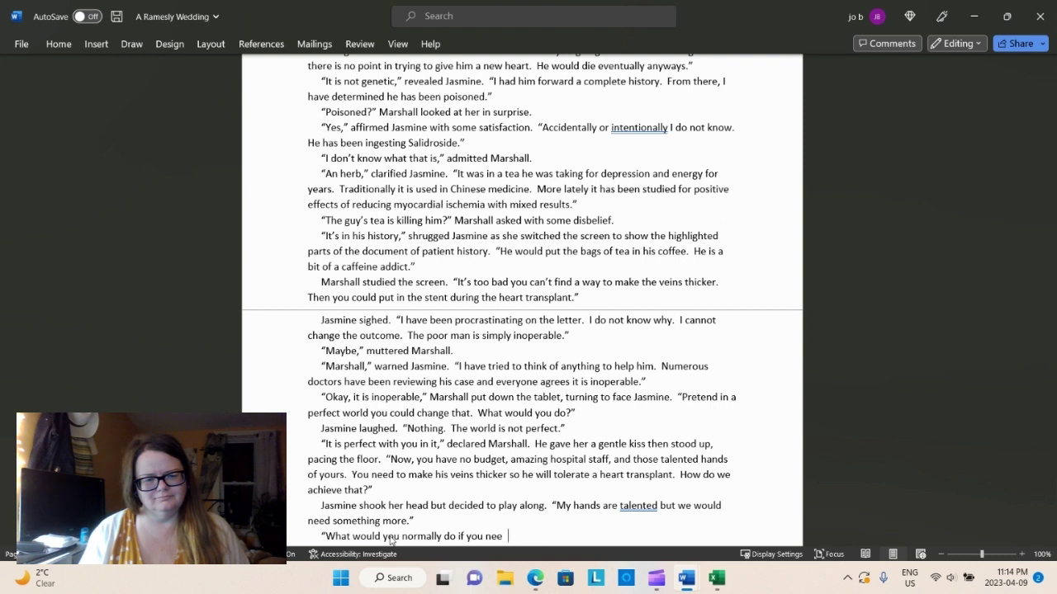
Type Marshall asking if veins from elsewhere in his body could bridge to the new heart
key("BackSpace")
key("BackSpace")
key("BackSpace")
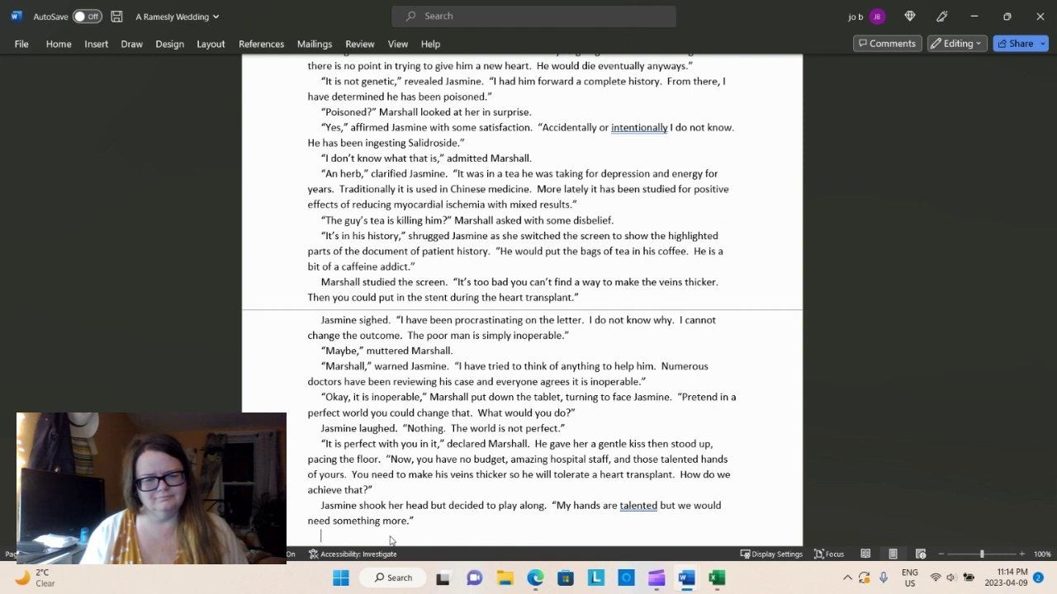
type("“Could you take")
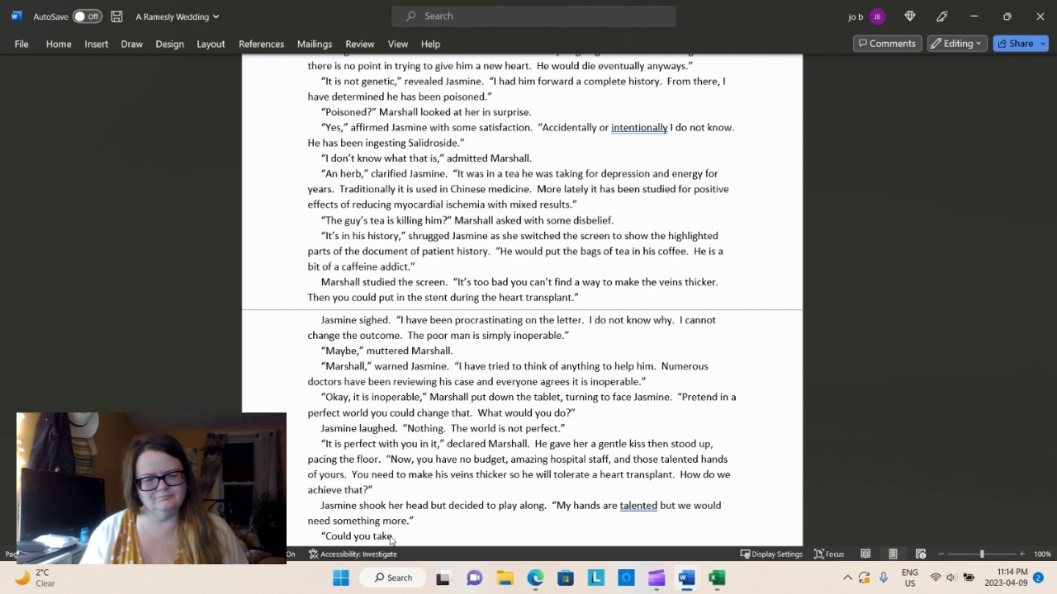
type(" v")
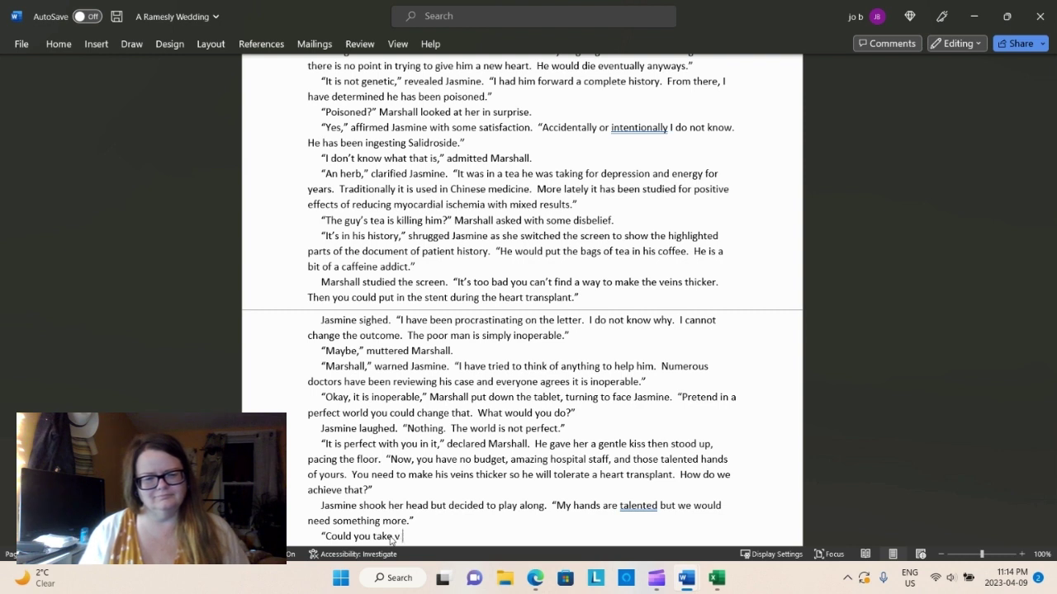
type("ieins from else")
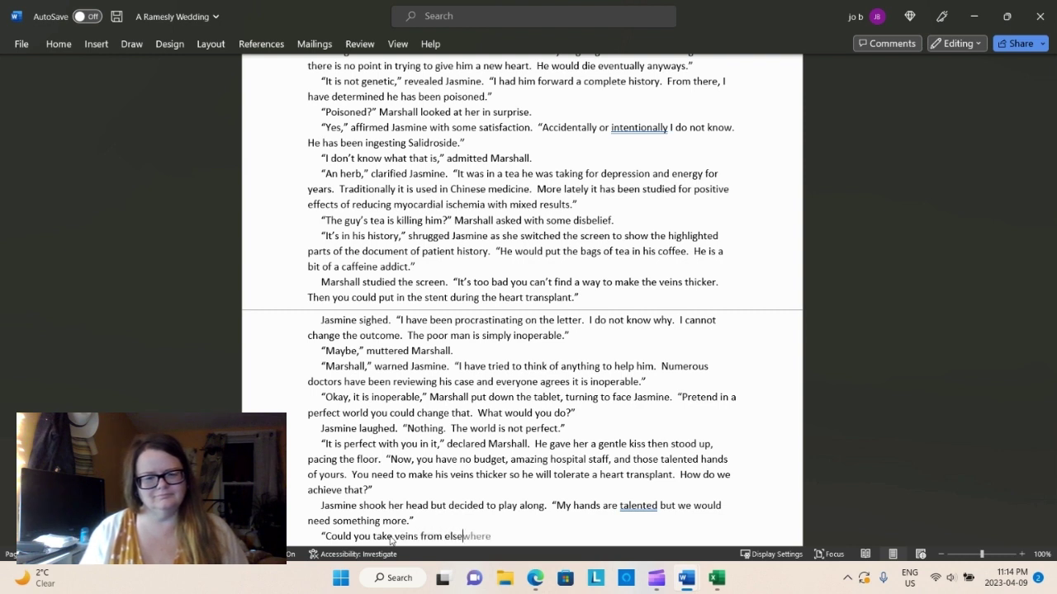
type("where in his ")
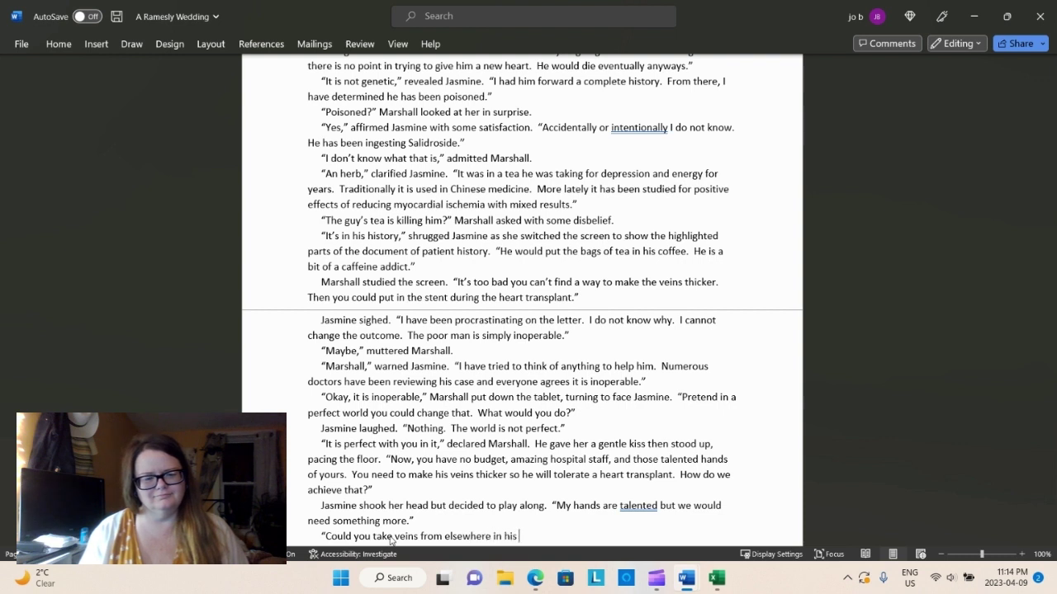
type("body and ")
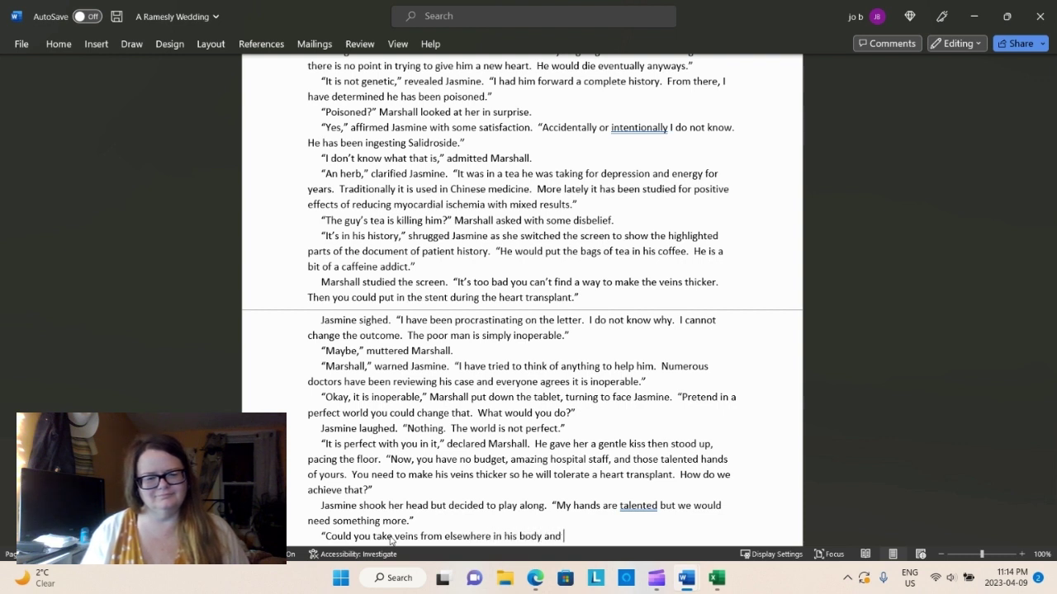
type("u")
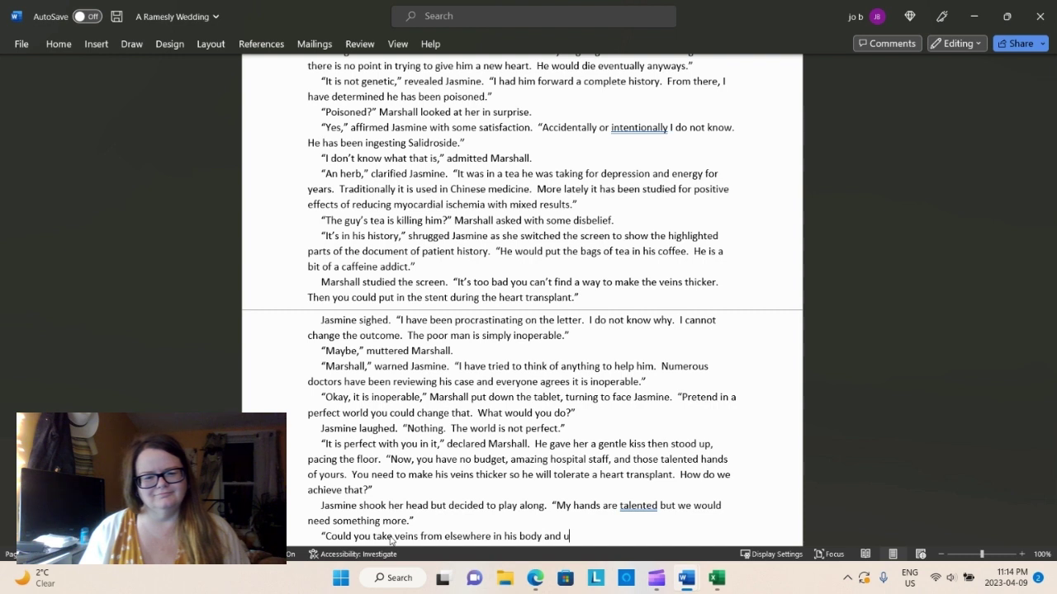
type("se them as bridges")
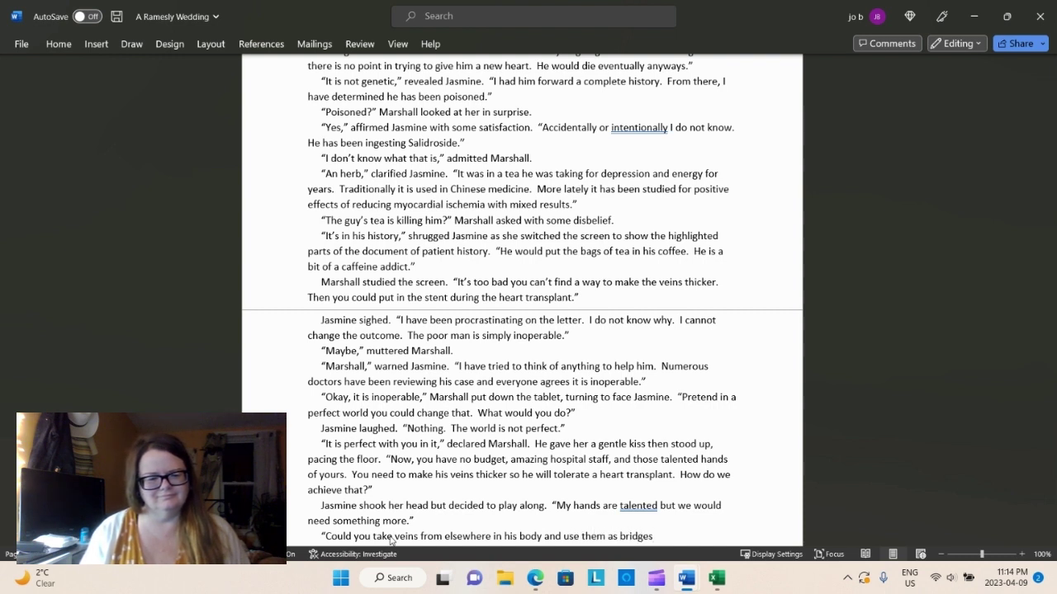
type("m")
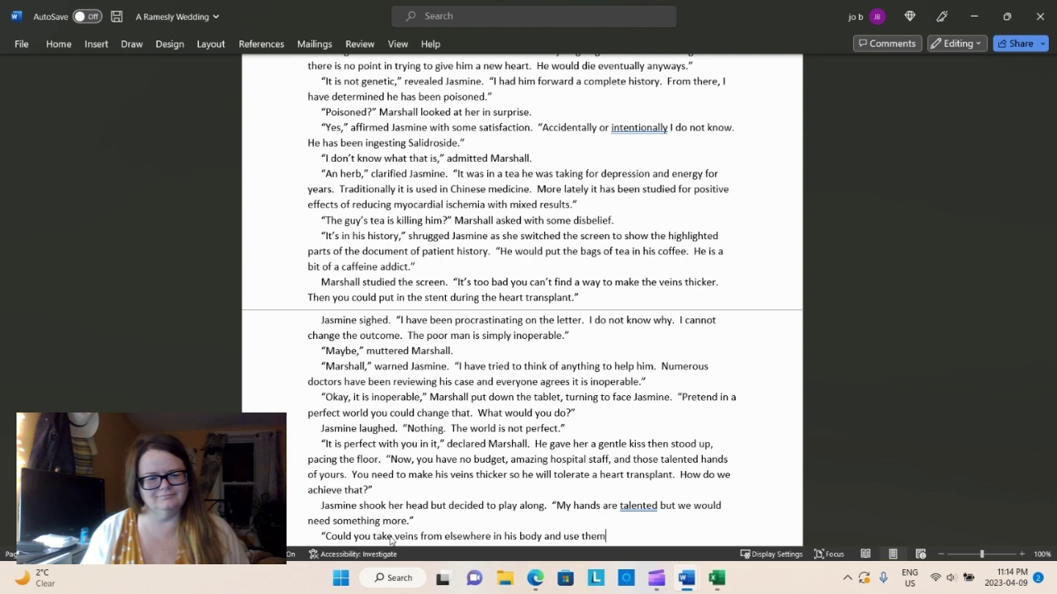
type(" to bridge ")
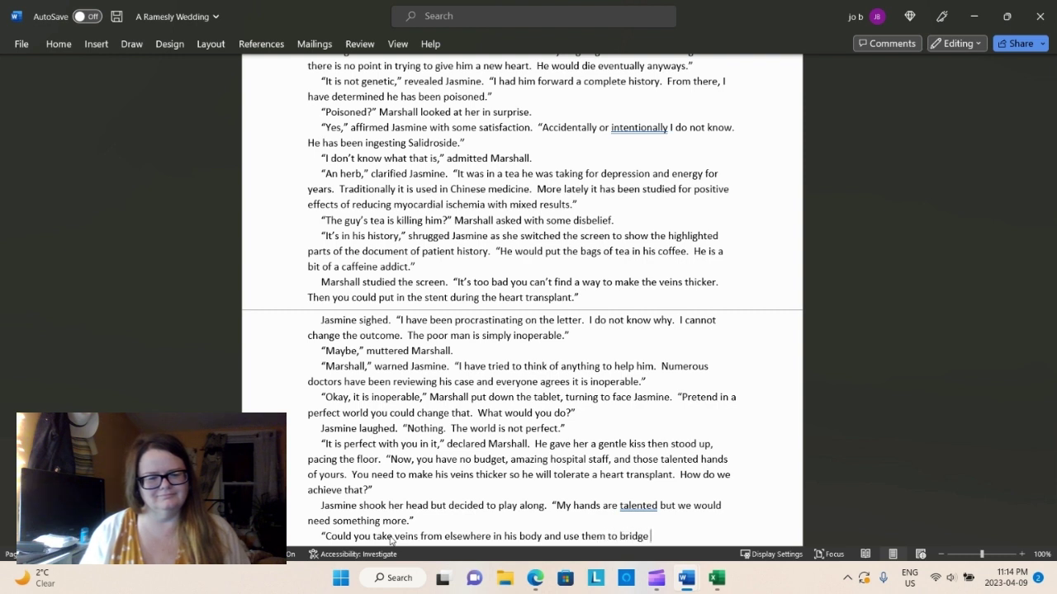
type("between the")
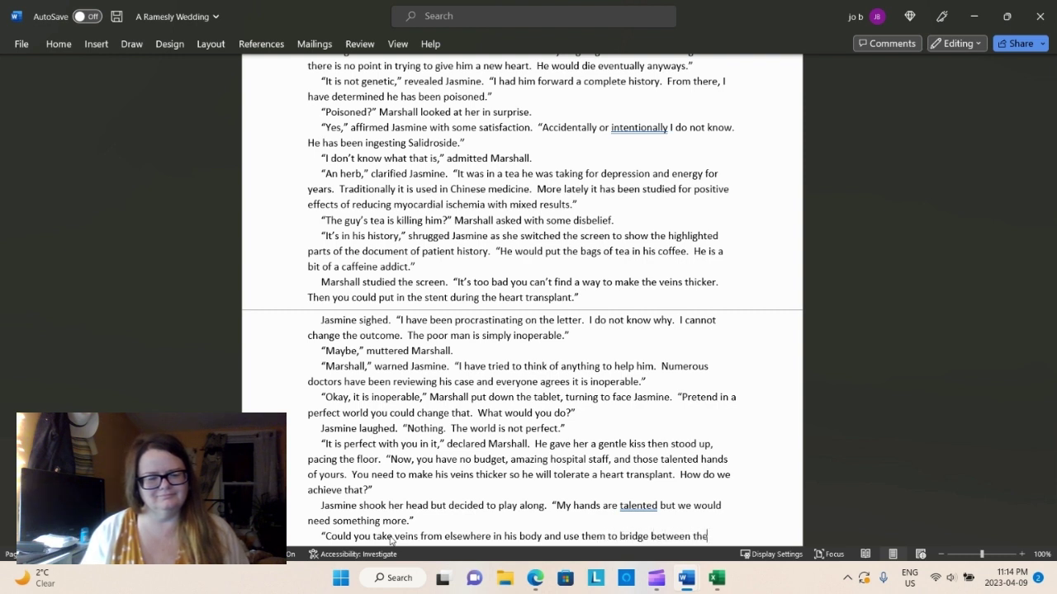
type("se ve")
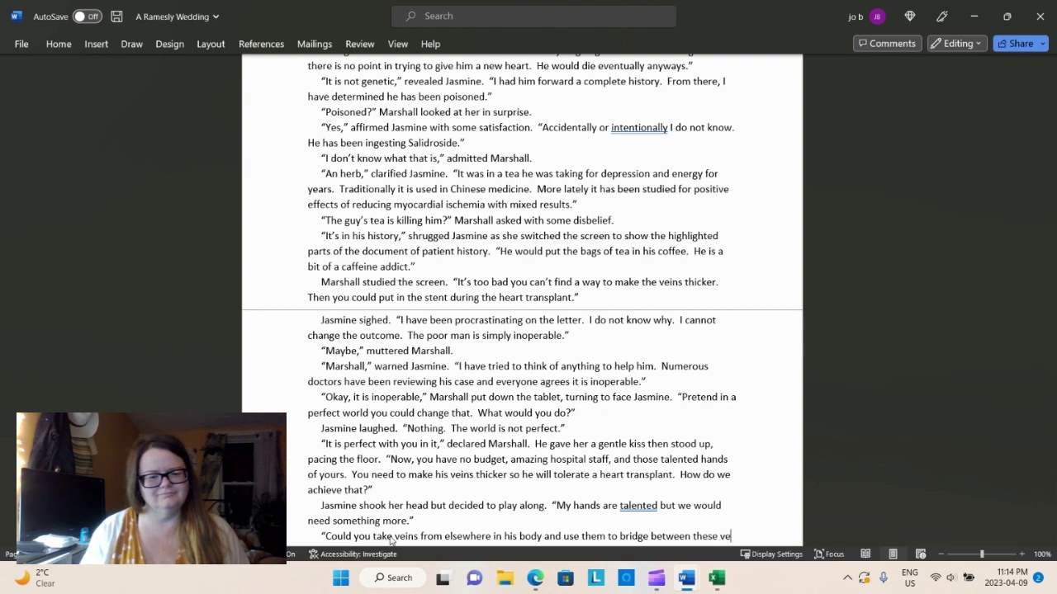
type("ins and the new")
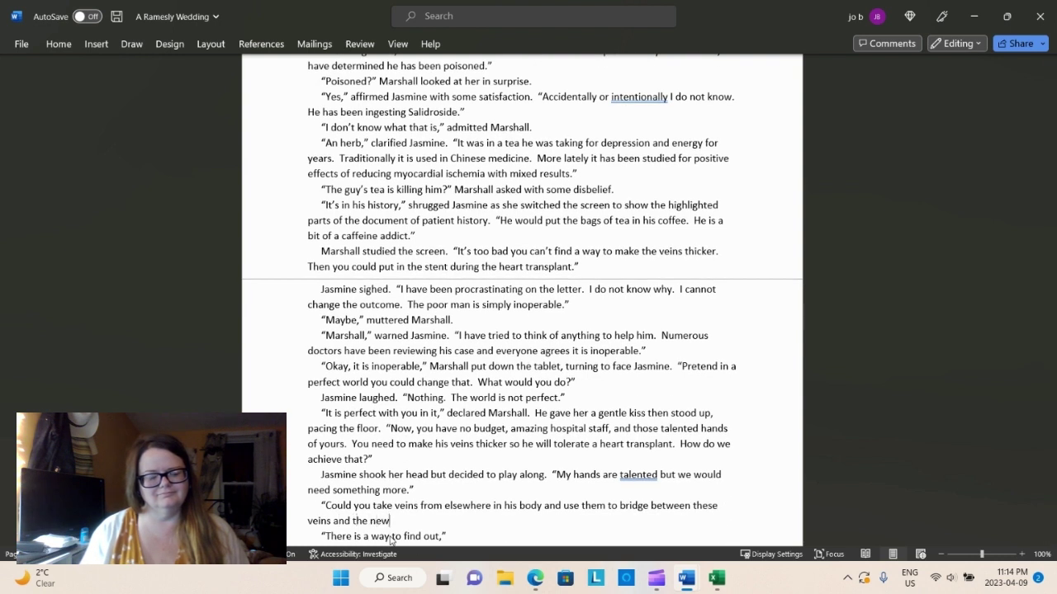
type(" heart?\" questione")
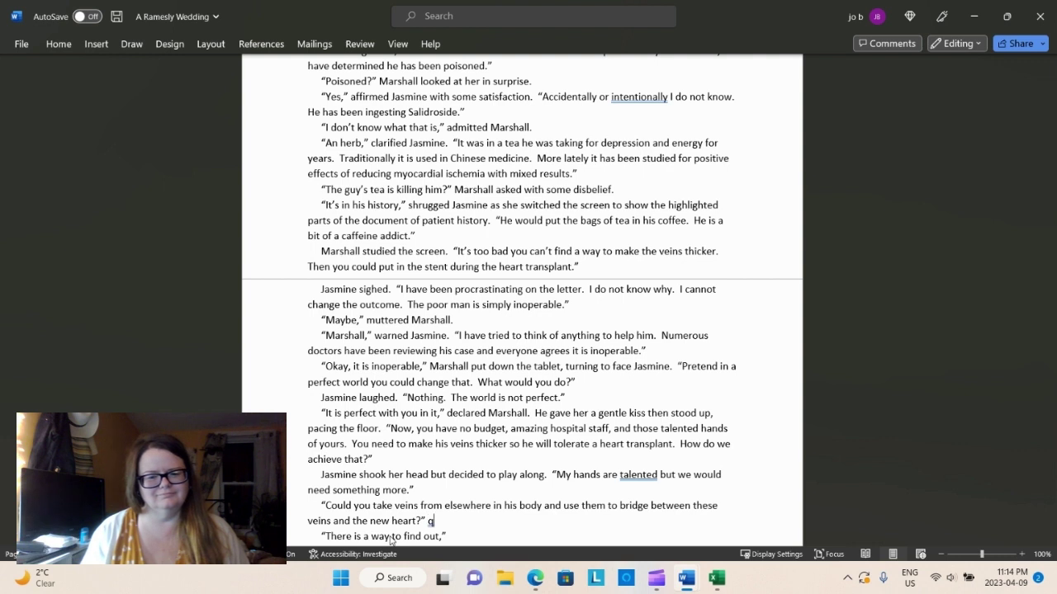
type("d Mr")
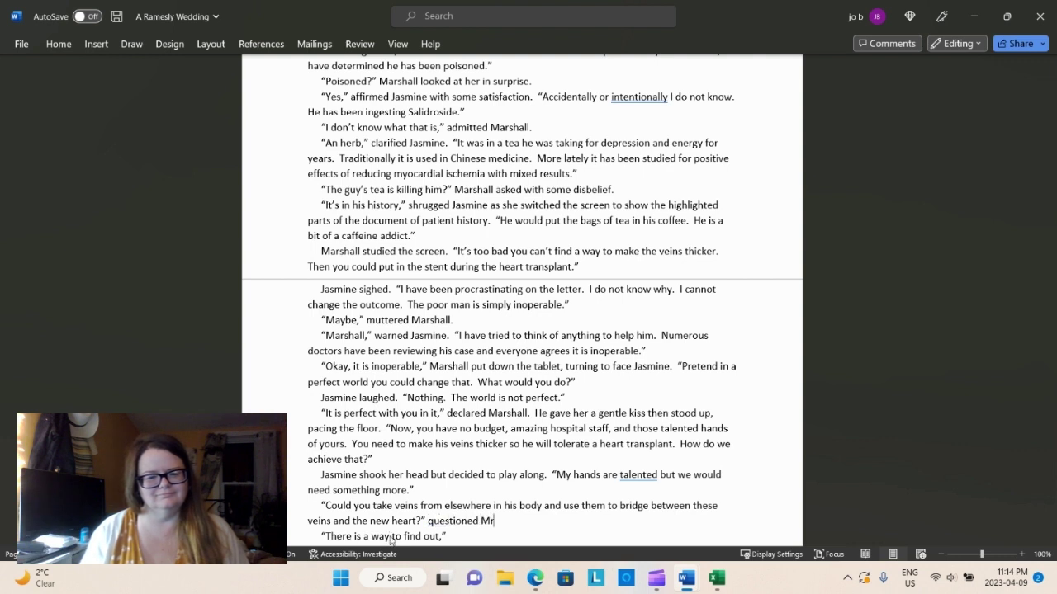
key("BackSpace")
type("arshall.")
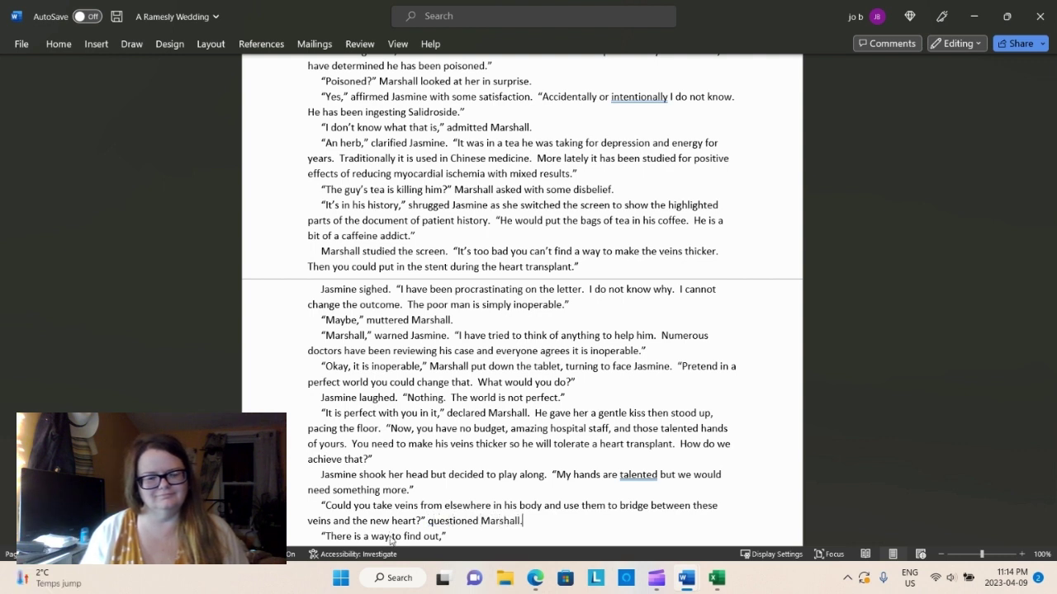
Add Jasmine's warning that his system is thin and the vein walls can't be cut or needled
key("Return")
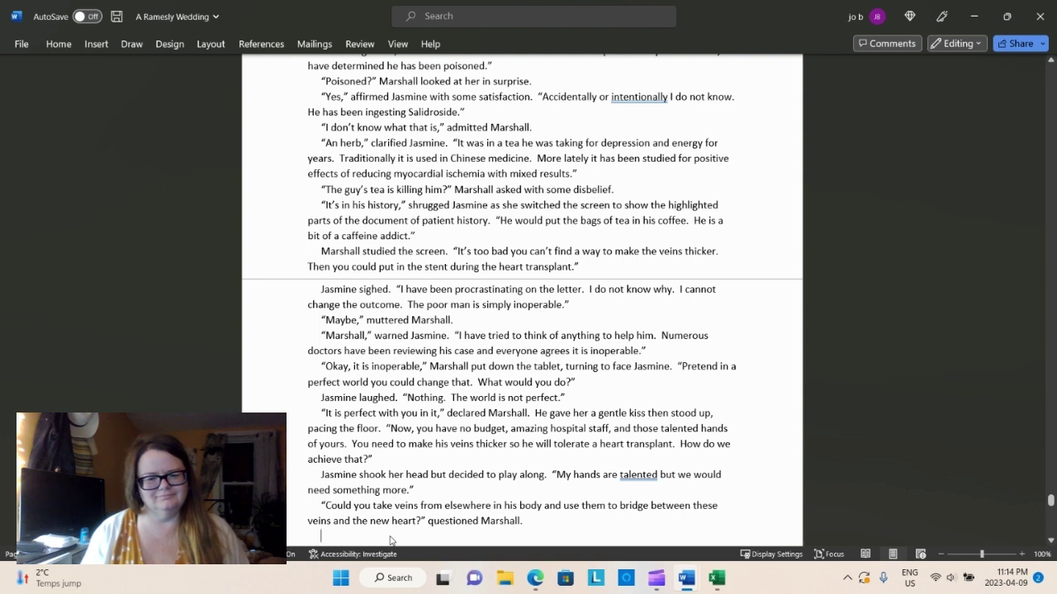
type("A\"His entire s")
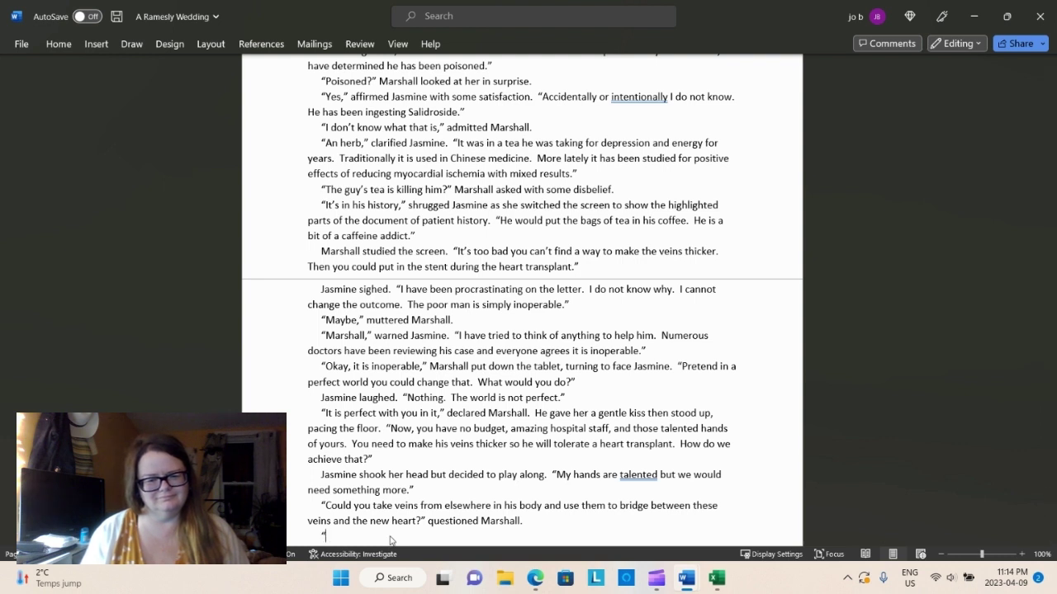
type("yst")
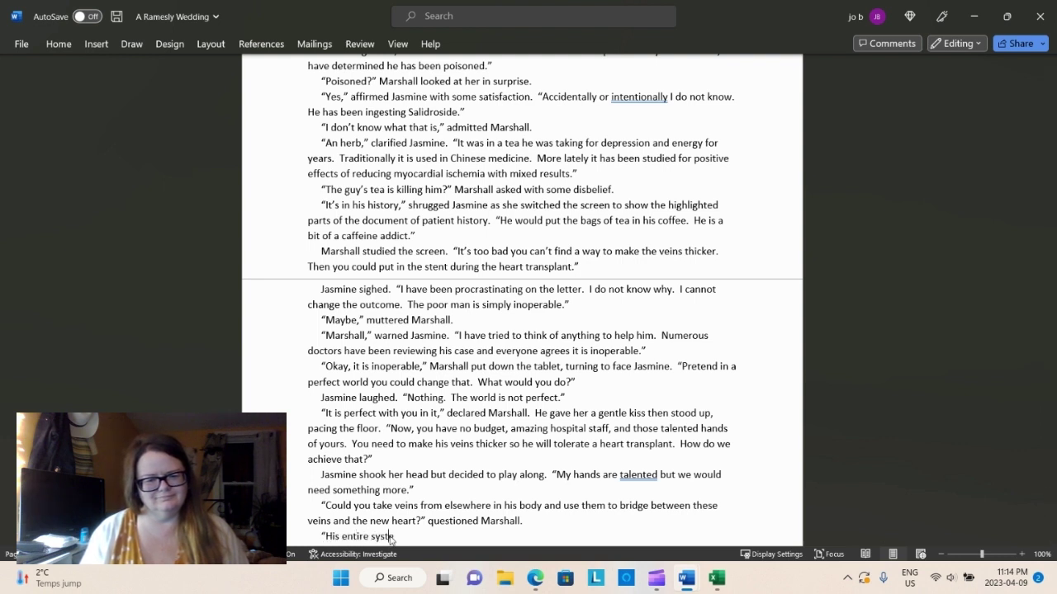
type("em is thin,\" ")
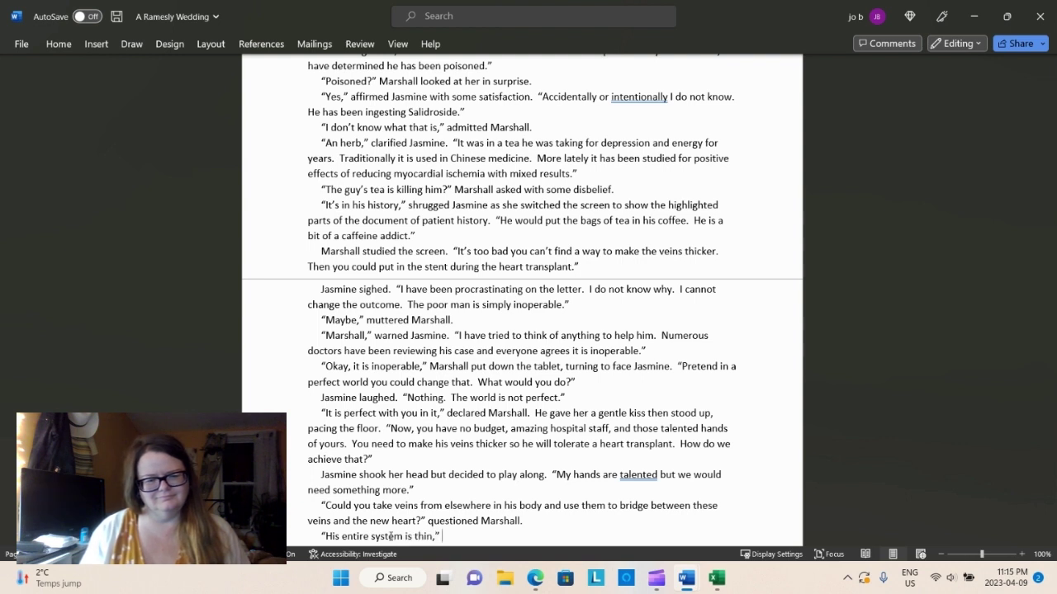
type("warned J")
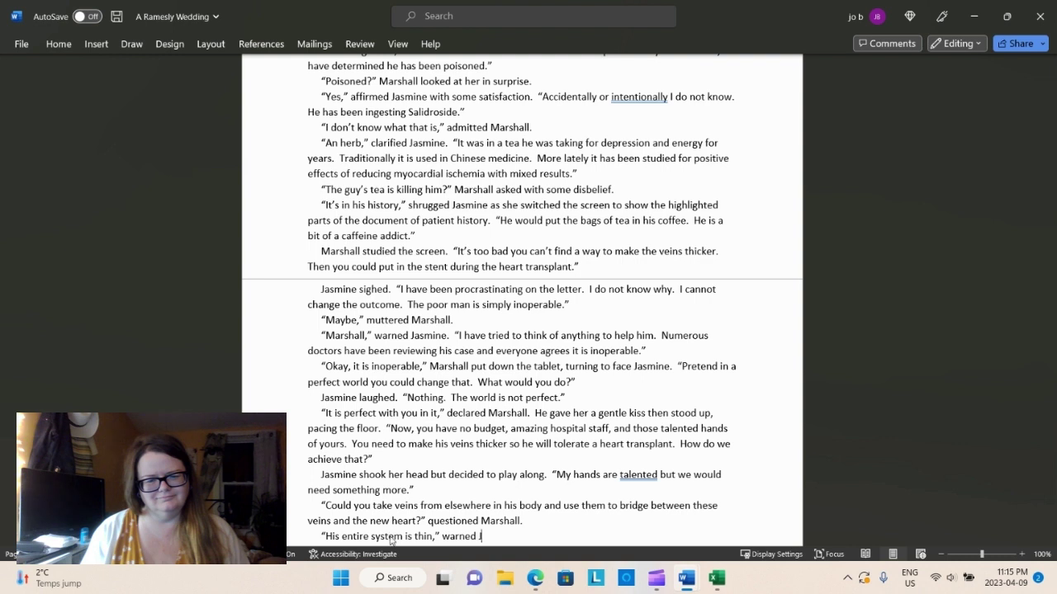
type("asmine")
type(".  \"")
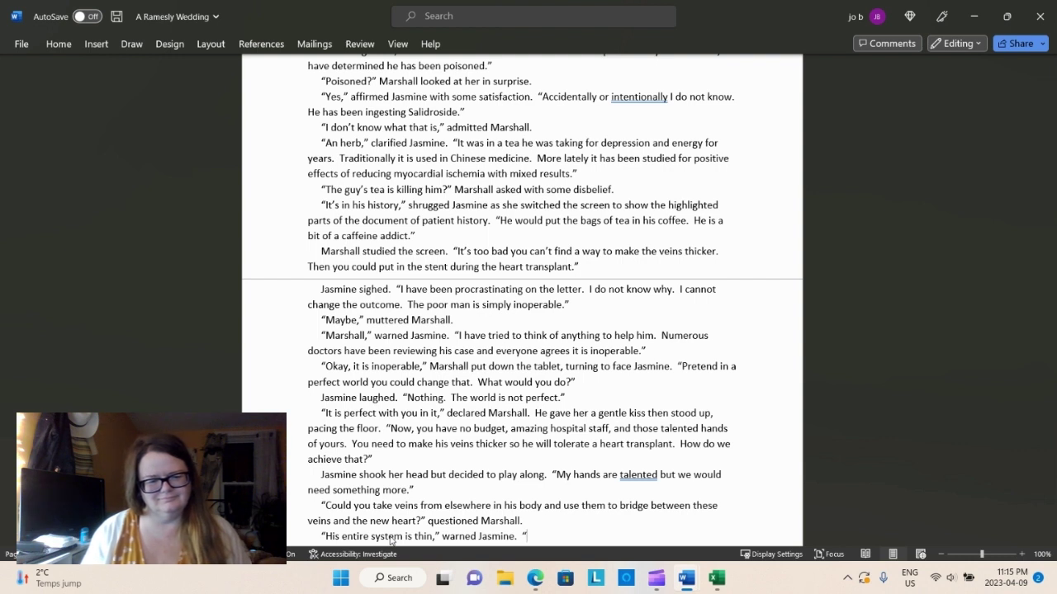
type("Whatever ")
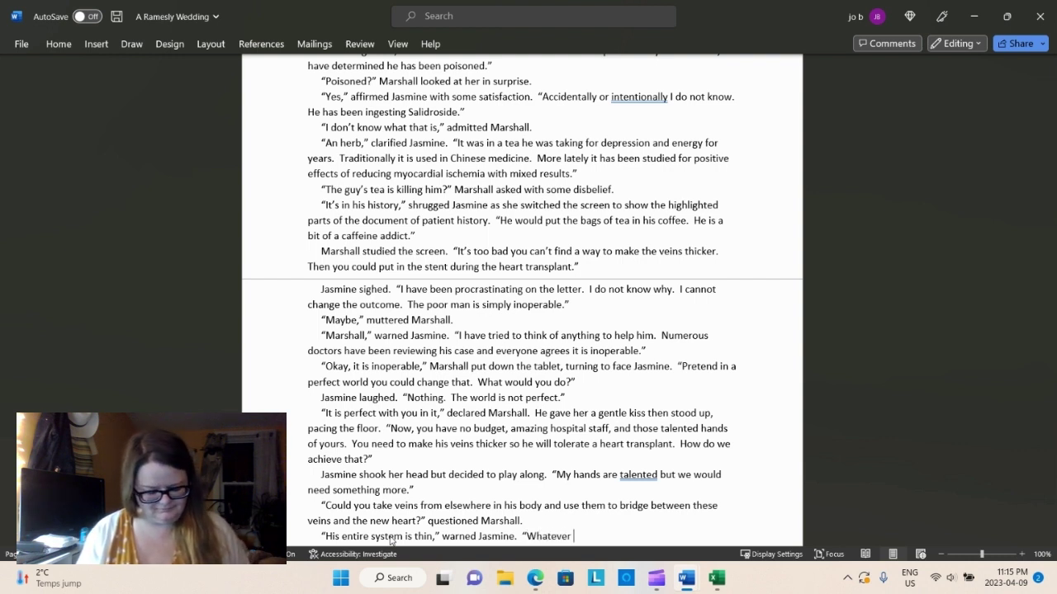
type("w")
key("BackSpace")
type("is don")
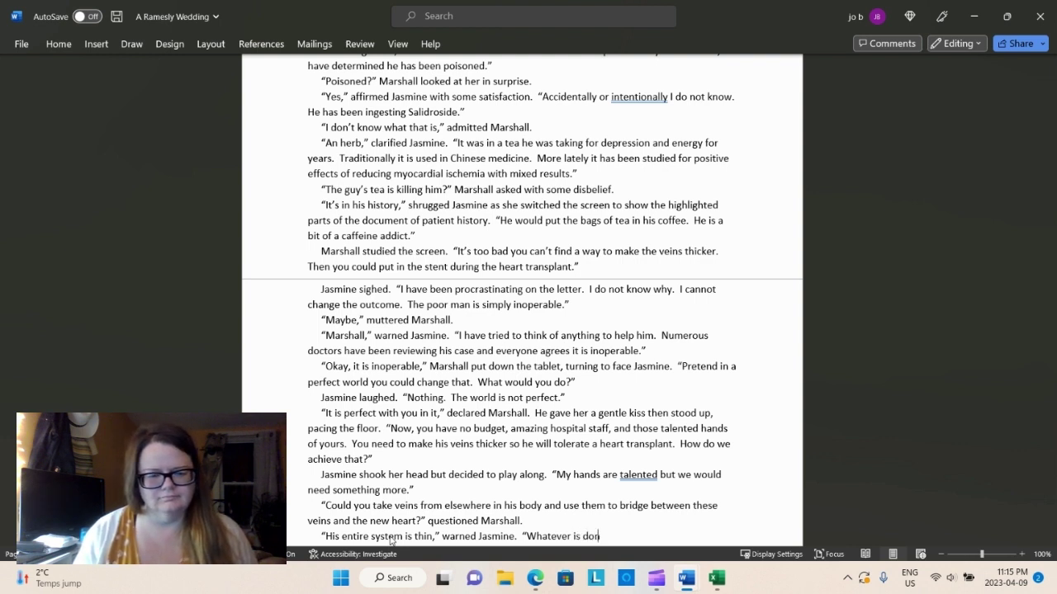
type("e, it cannot ")
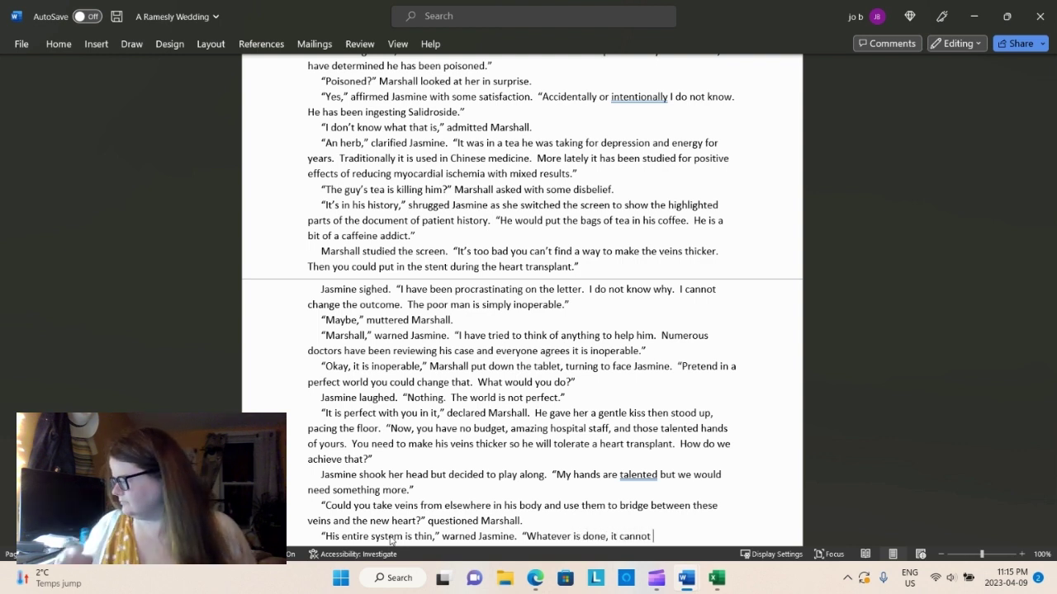
type("inv")
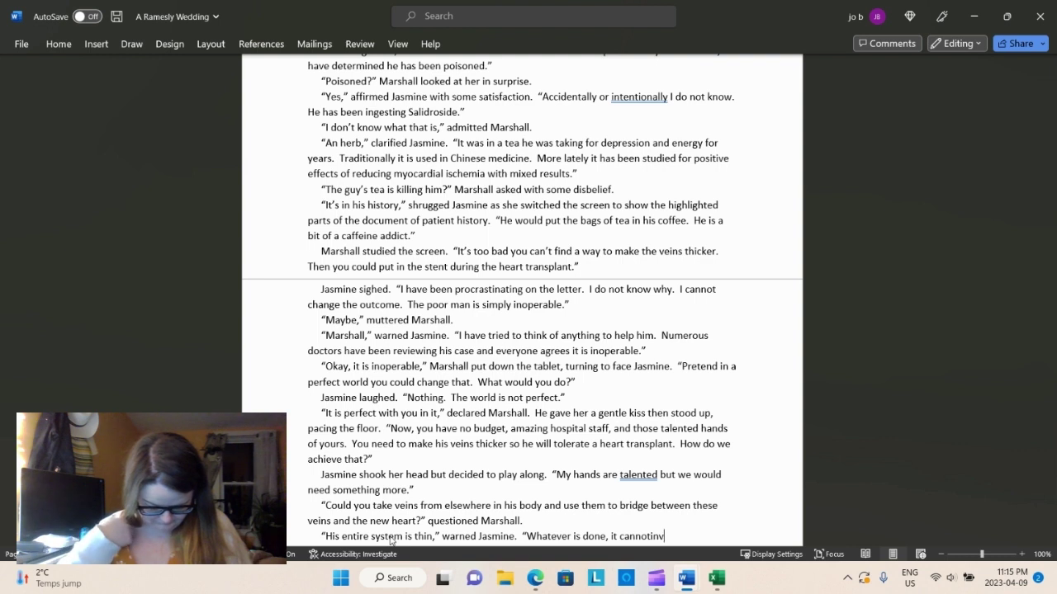
key("BackSpace")
key("BackSpace")
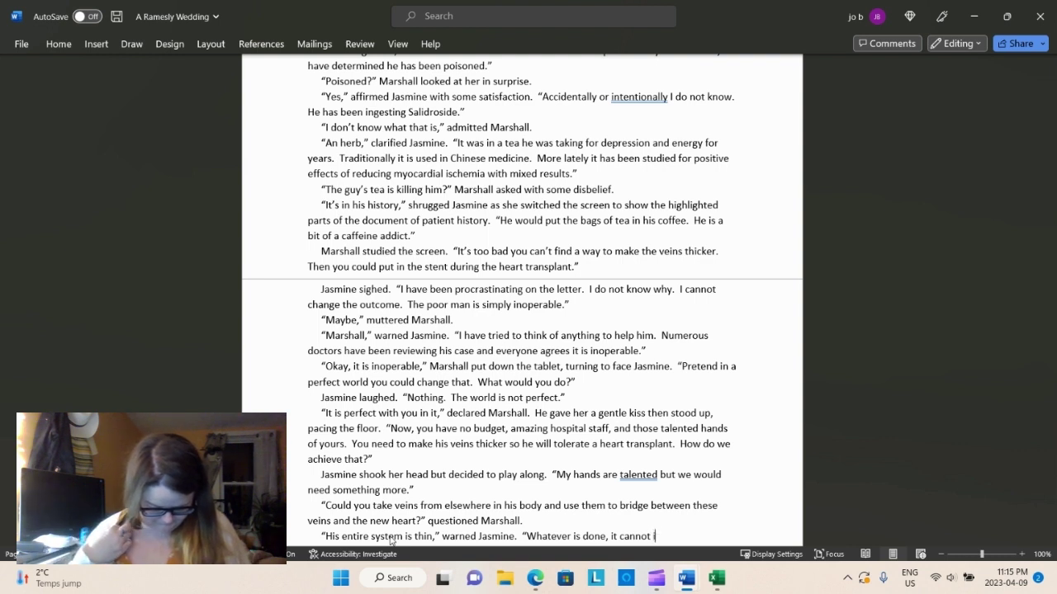
type("nvolve cutt")
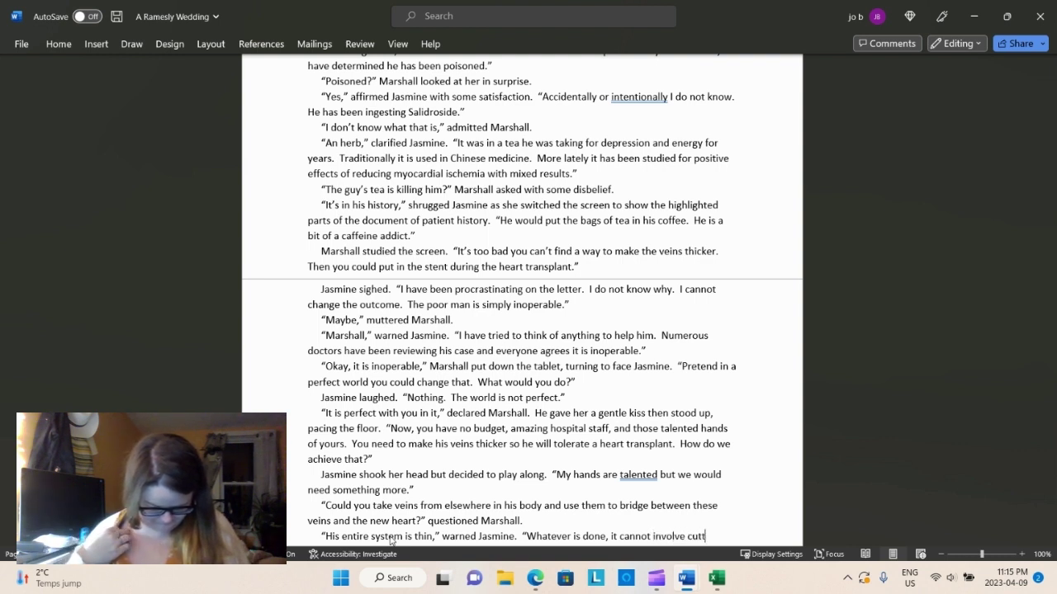
type("ing or")
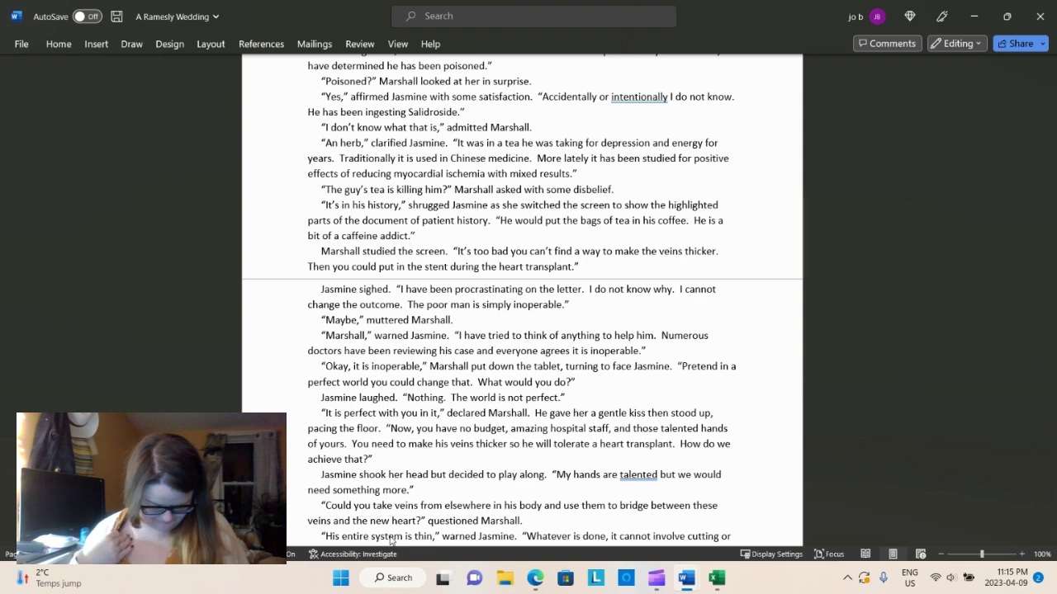
type(" using a needle")
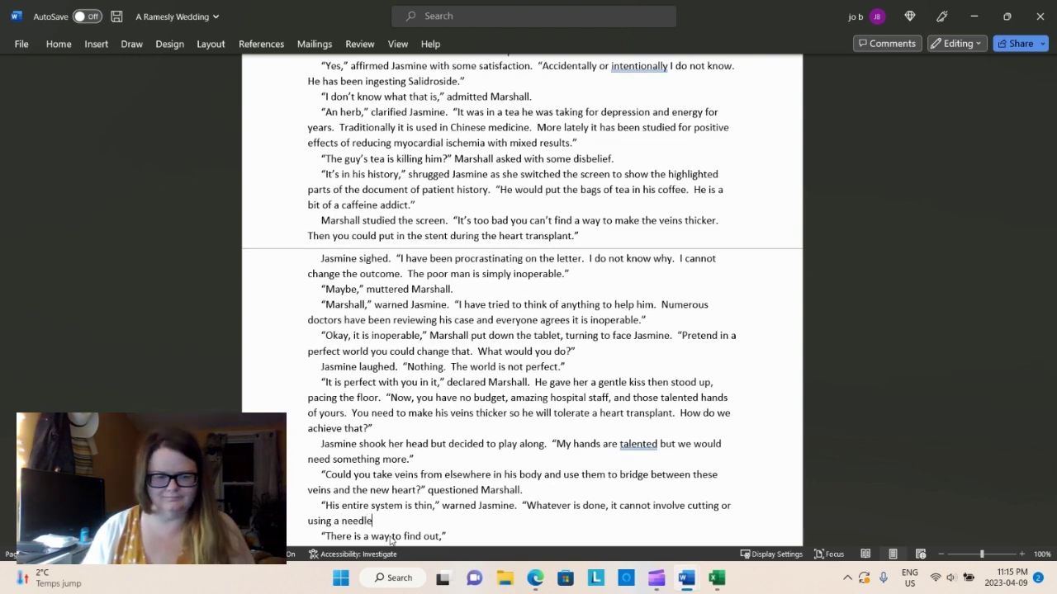
type(" on those ")
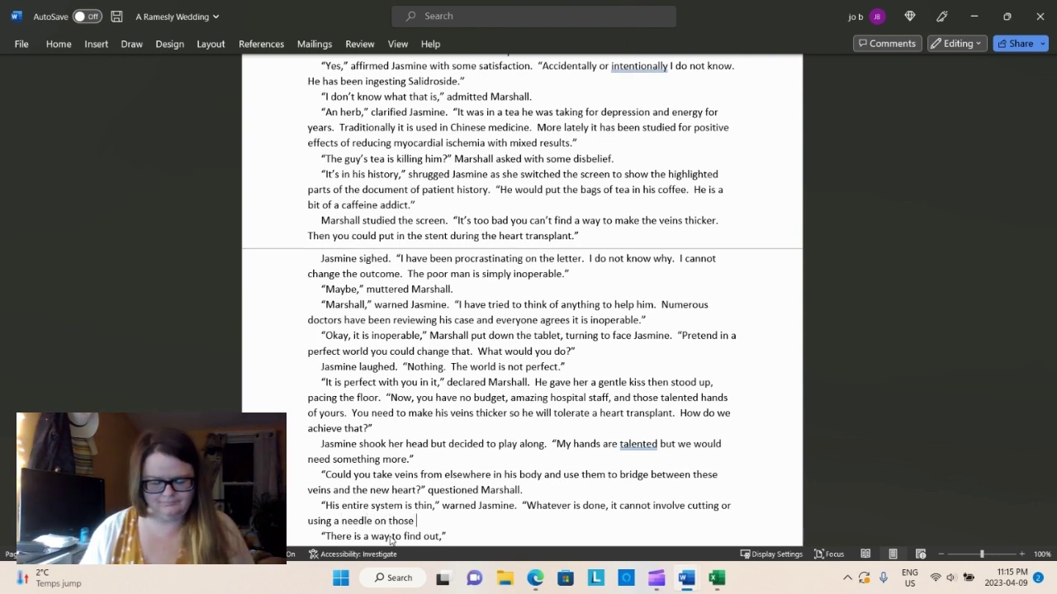
type("vein wa")
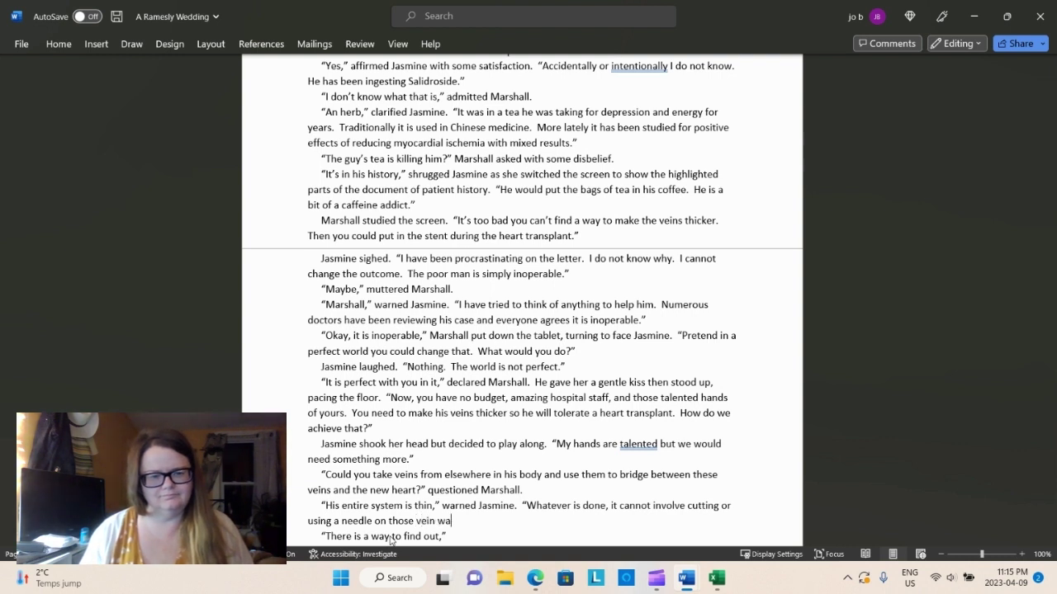
type("lls.")
type("\"")
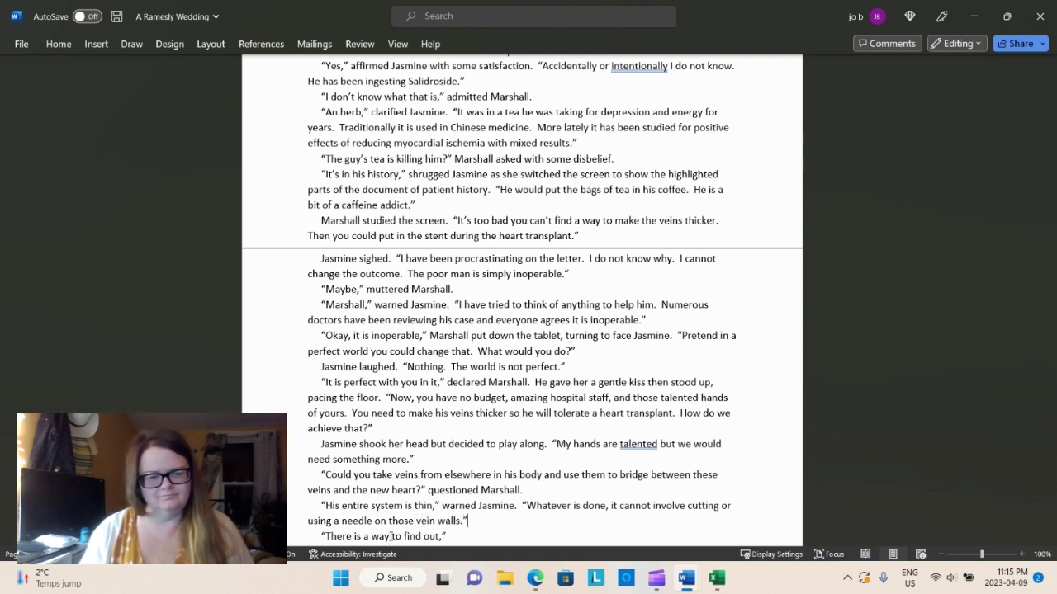
Add Marshall's 'Insulation.' line and Jasmine's confused 'Pardon?' as separate paragraphs
key("Return")
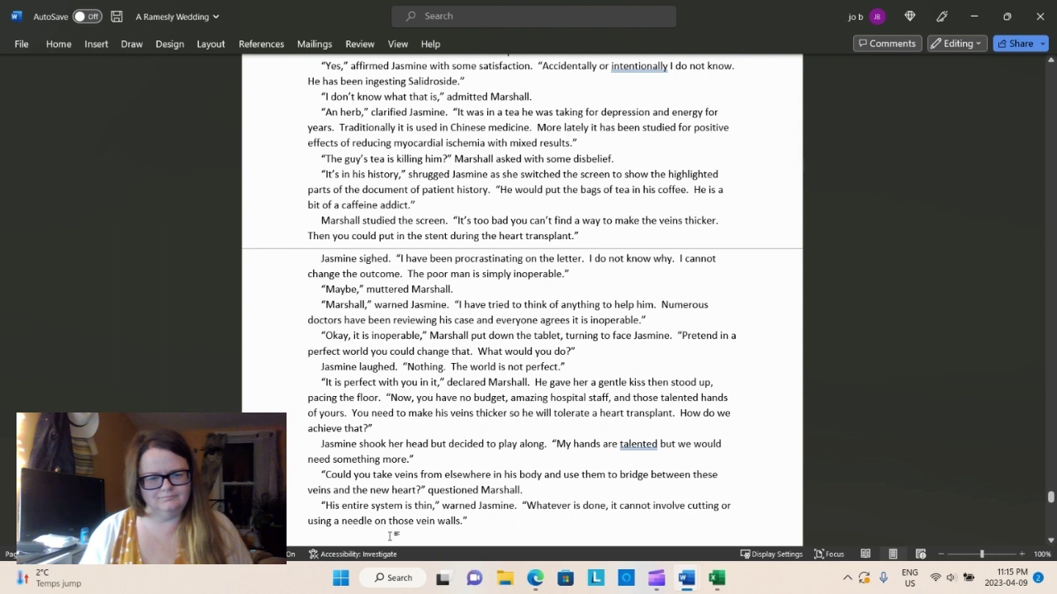
type("Marsha")
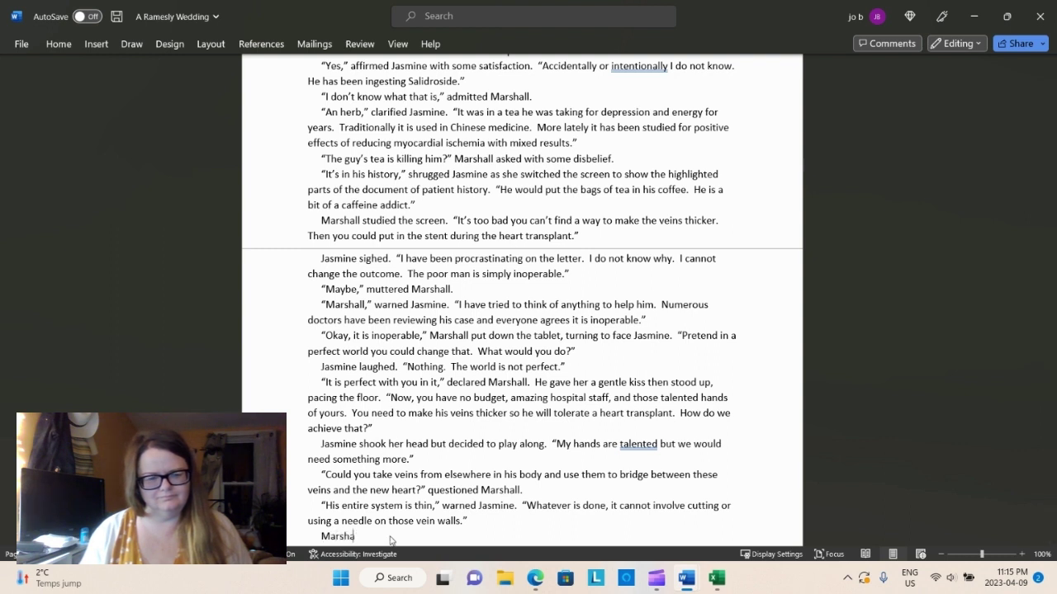
type("ll stopped")
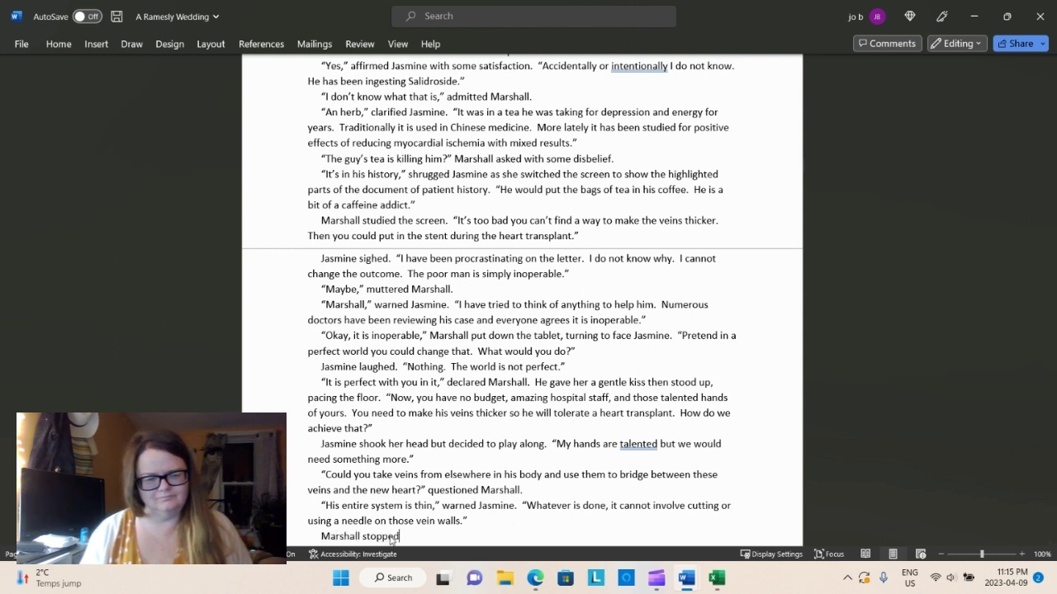
type(", looking")
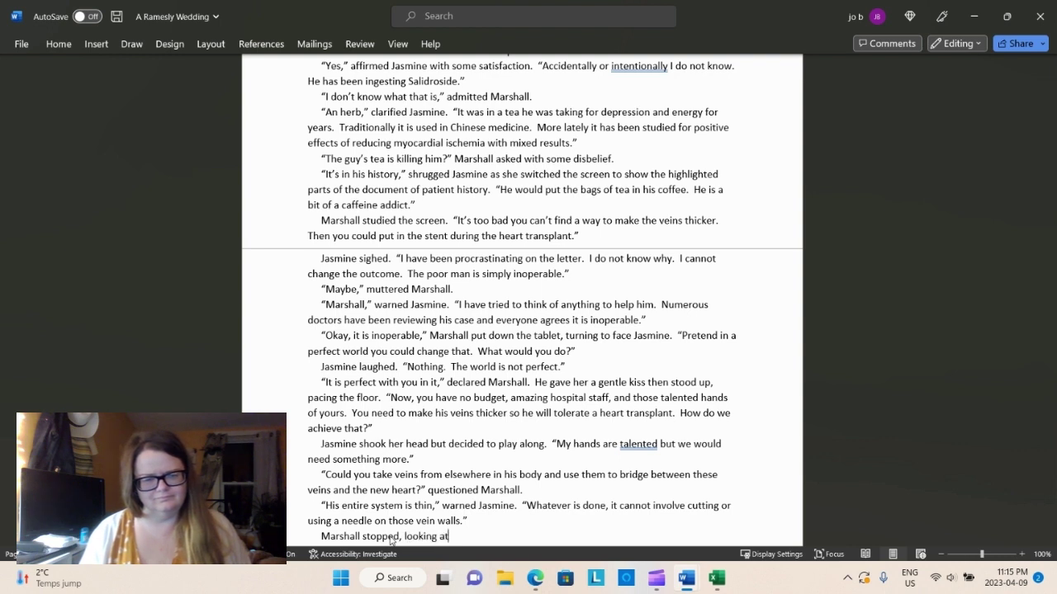
type(" at Jasmine.  “")
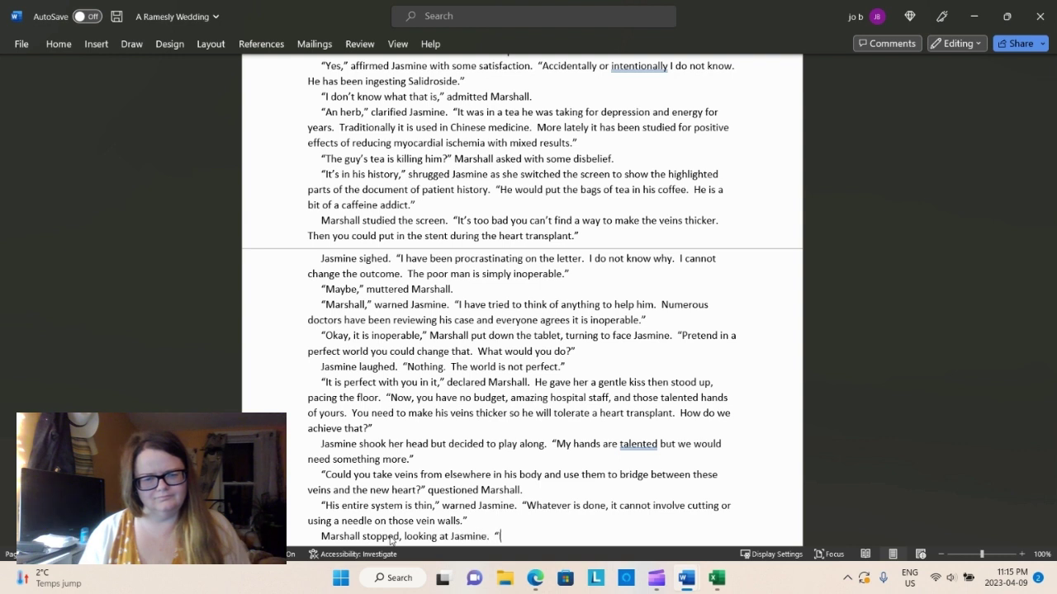
type("Insulation.”")
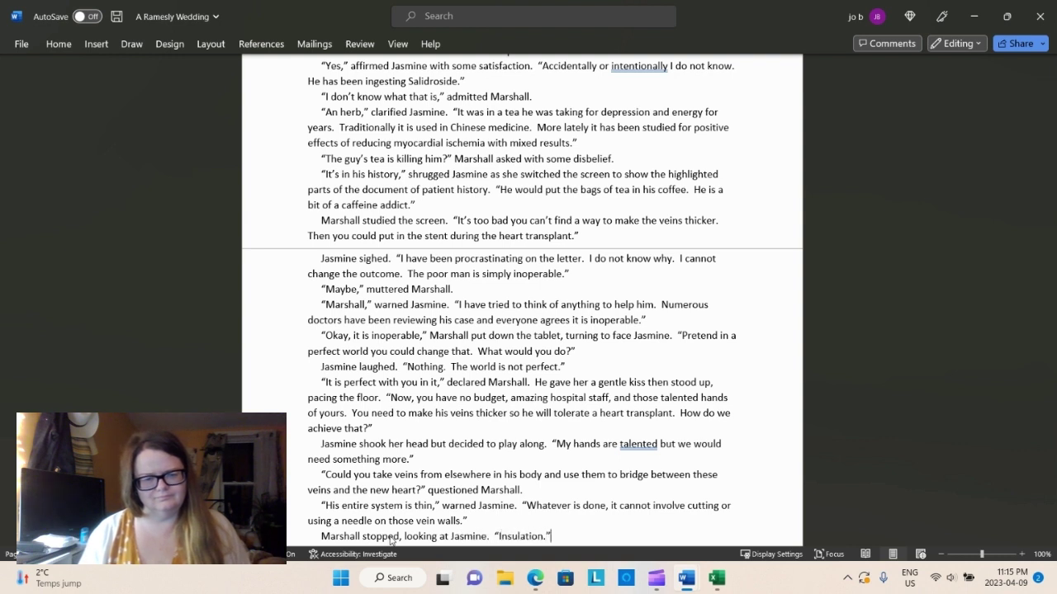
key("Return")
type("“Par")
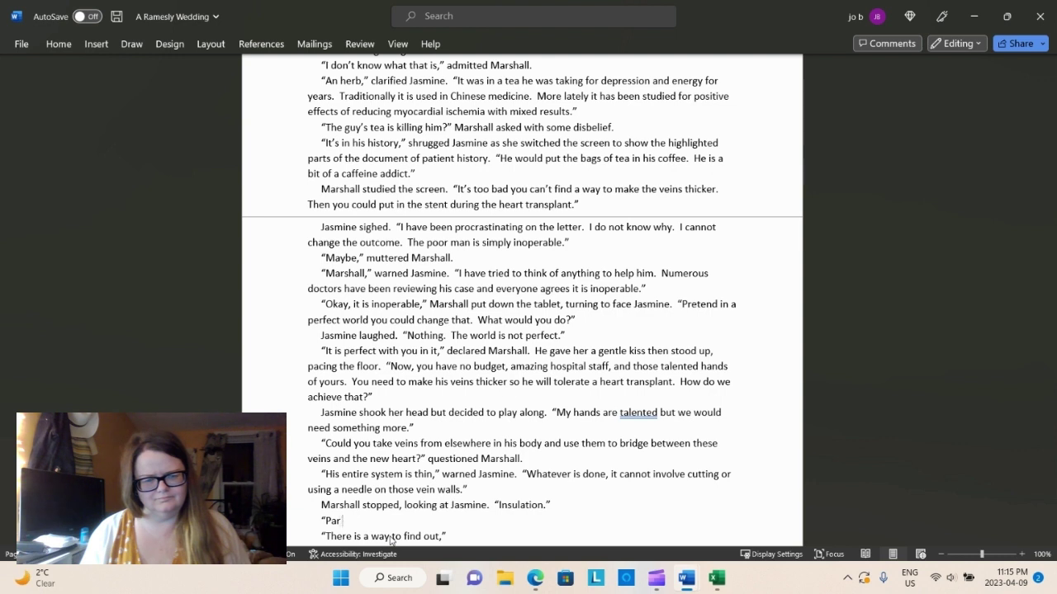
type("don?” a con")
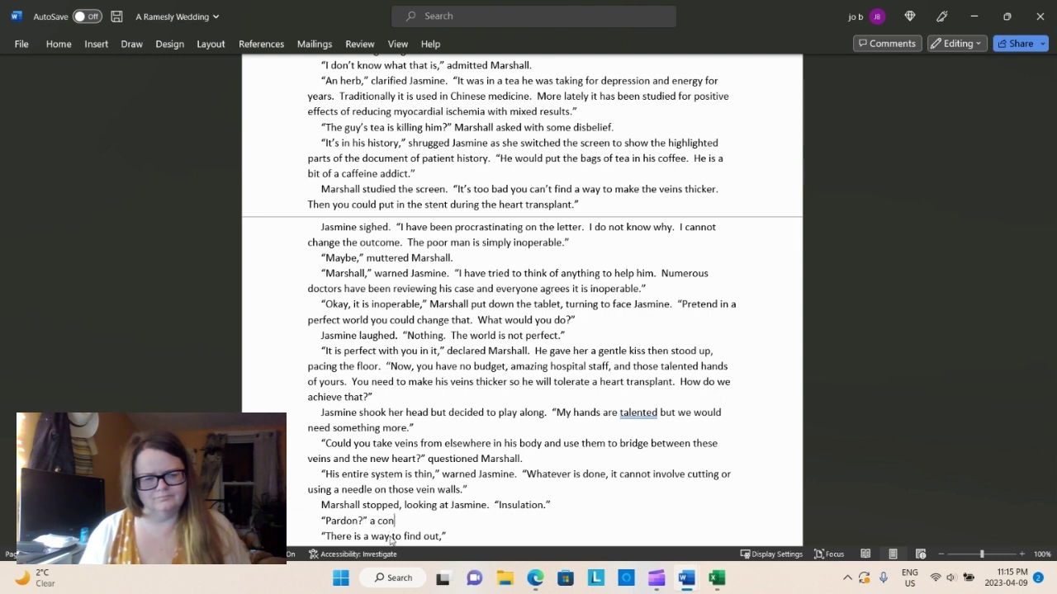
type("fused J")
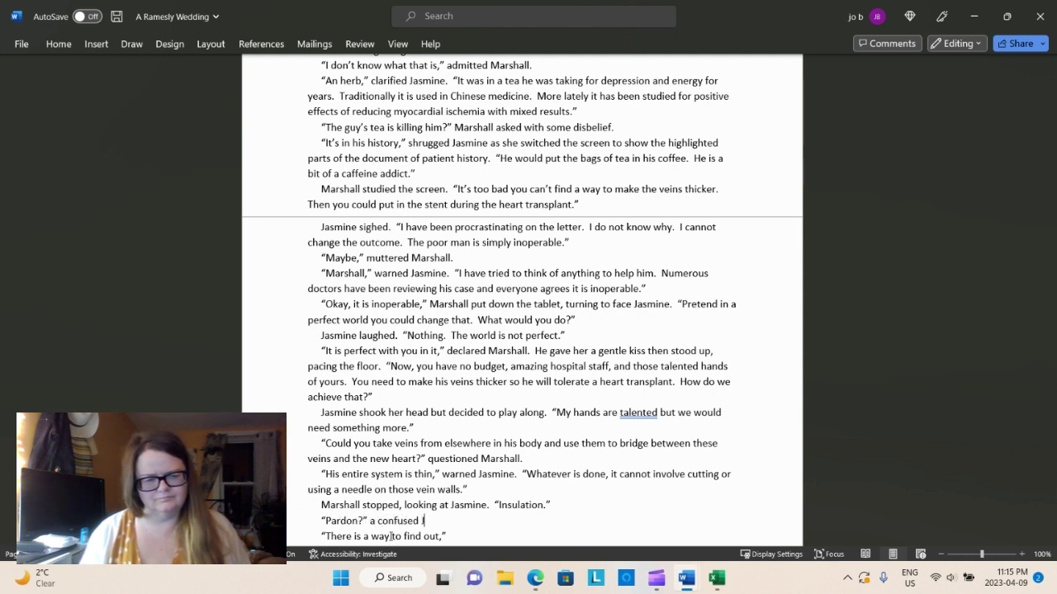
type("asmine asked.")
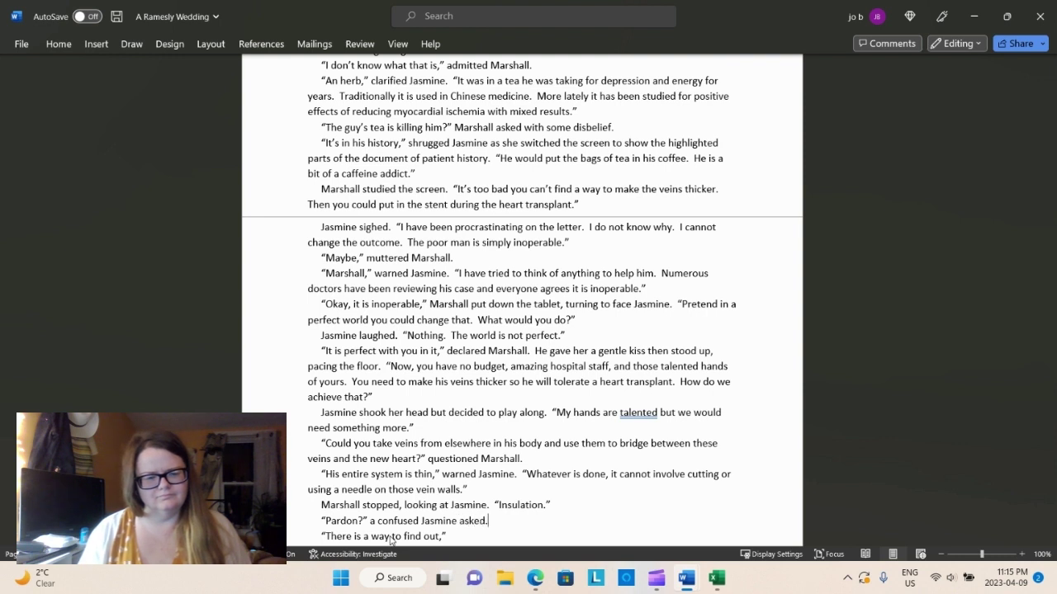
Add Marshall repeating 'Insulation' and asking if the veins could be wrapped in something
key("Return")
type("“Insulatin")
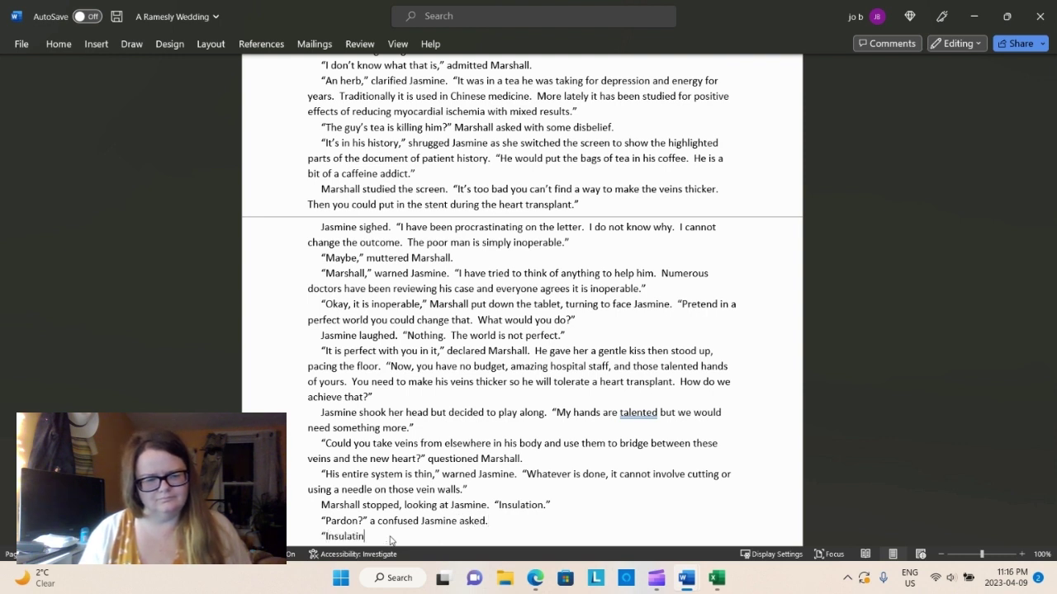
key("BackSpace")
type("on,” re")
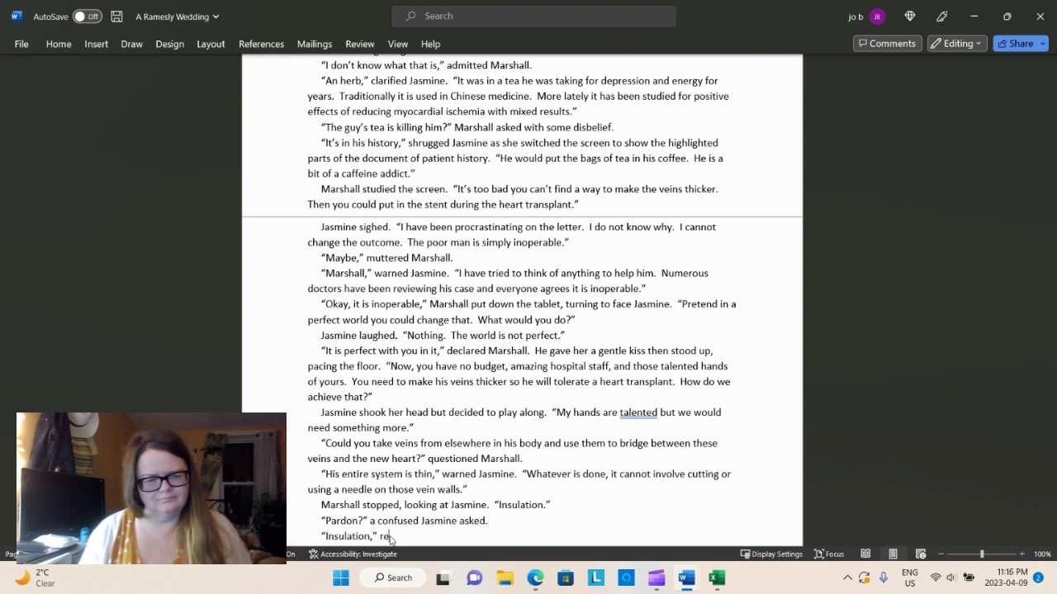
type("naated M")
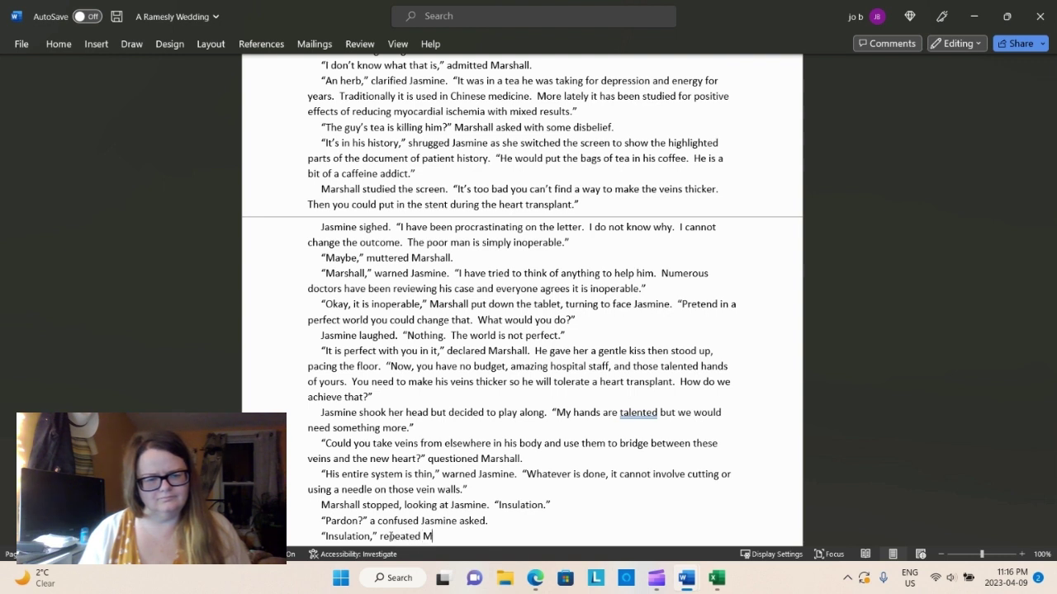
type("arshall.  “C")
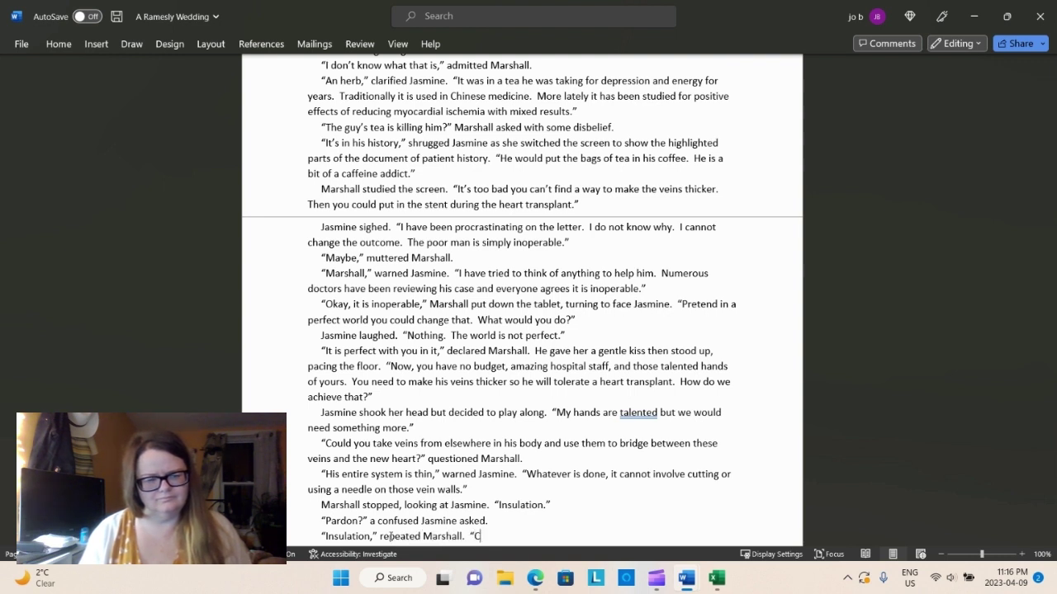
type("ould you wa")
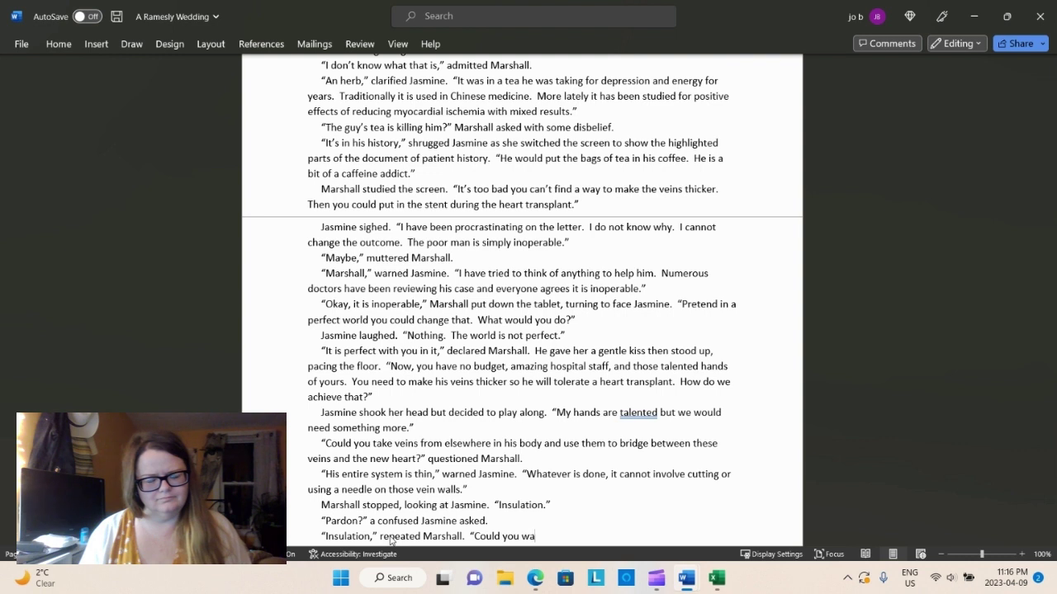
type("ap the ve")
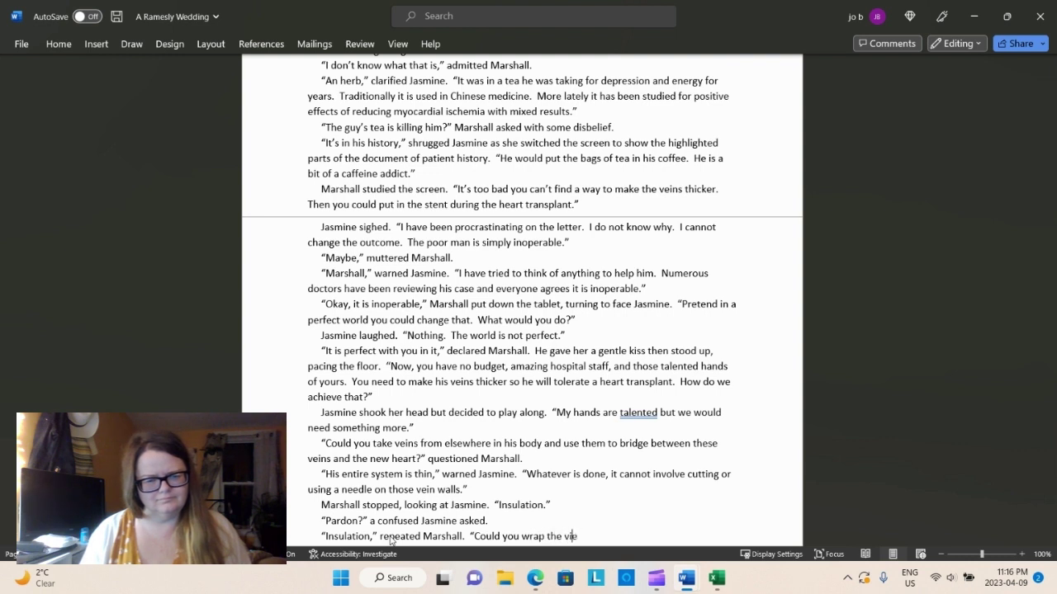
type(" vien")
key("BackSpace")
key("BackSpace")
key("BackSpace")
type("eins")
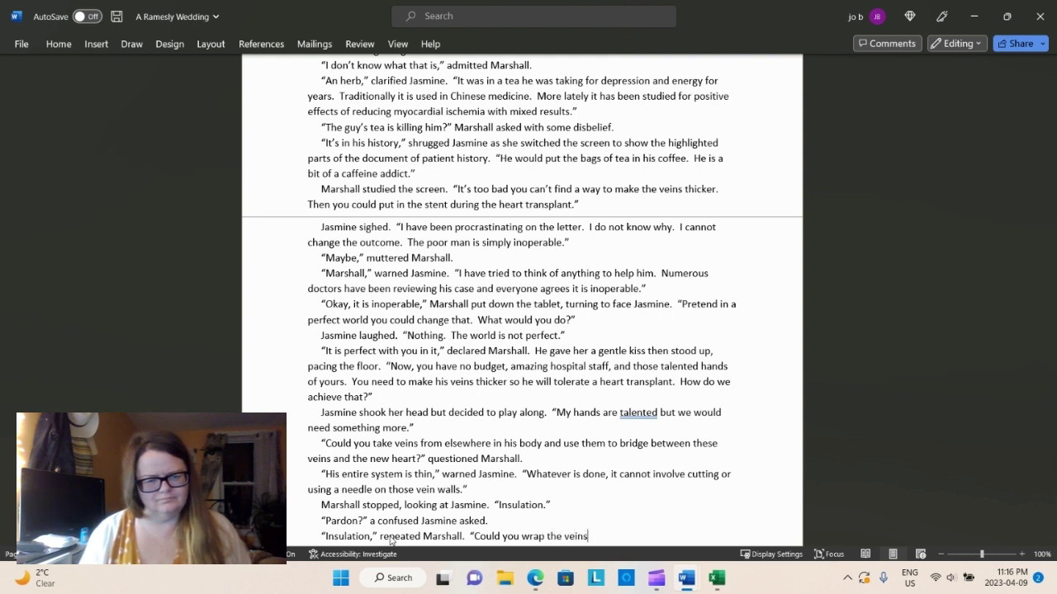
type(" in so")
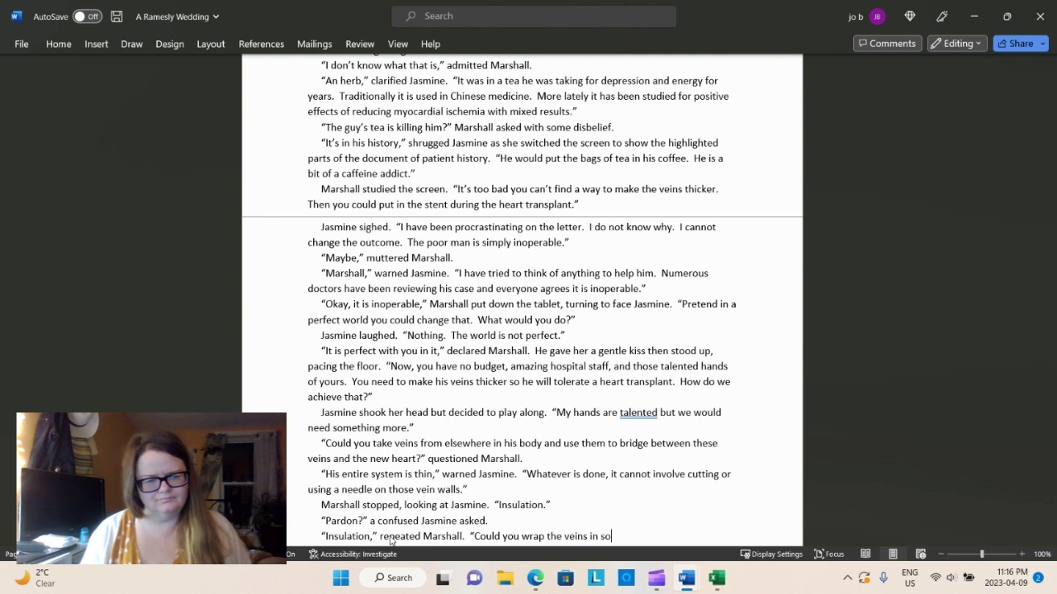
type("mething to creat")
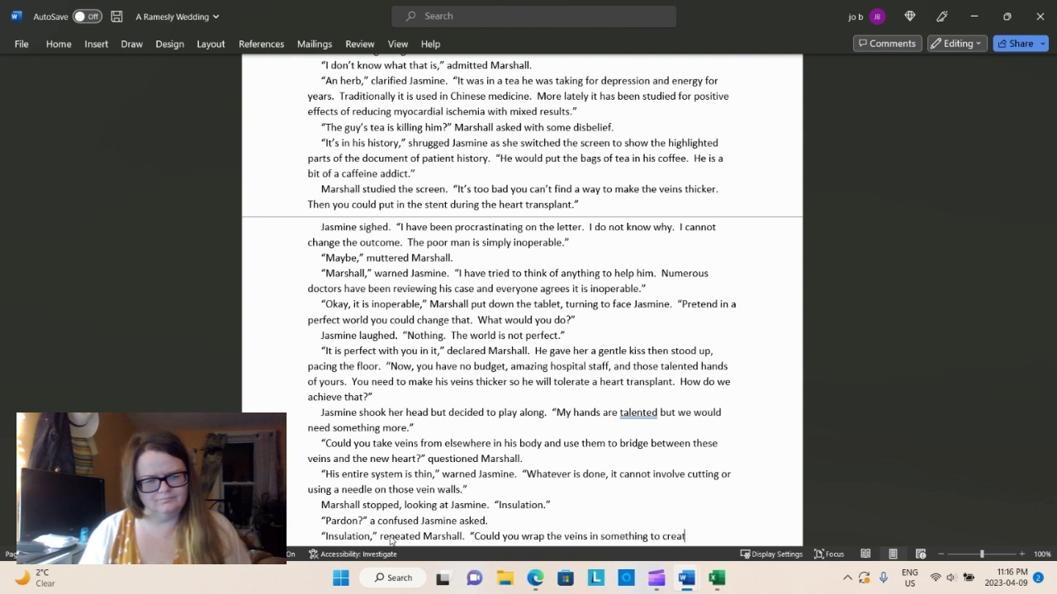
type("e a bigger")
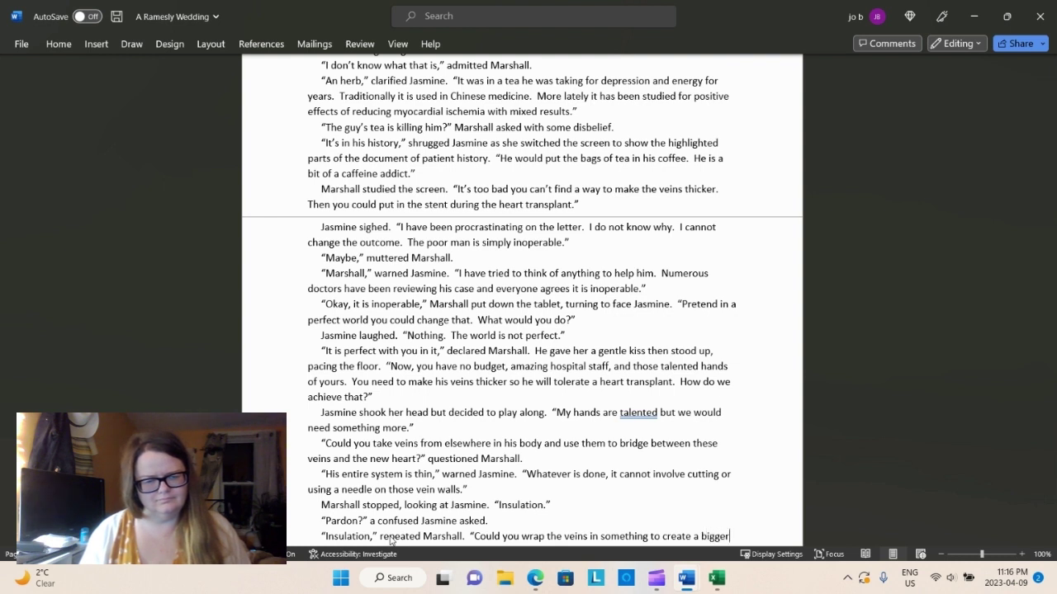
key("BackSpace")
key("BackSpace")
key("BackSpace")
key("BackSpace")
key("BackSpace")
key("BackSpace")
key("BackSpace")
key("BackSpace")
key("BackSpace")
key("BackSpace")
key("BackSpace")
key("BackSpace")
key("BackSpace")
key("BackSpace")
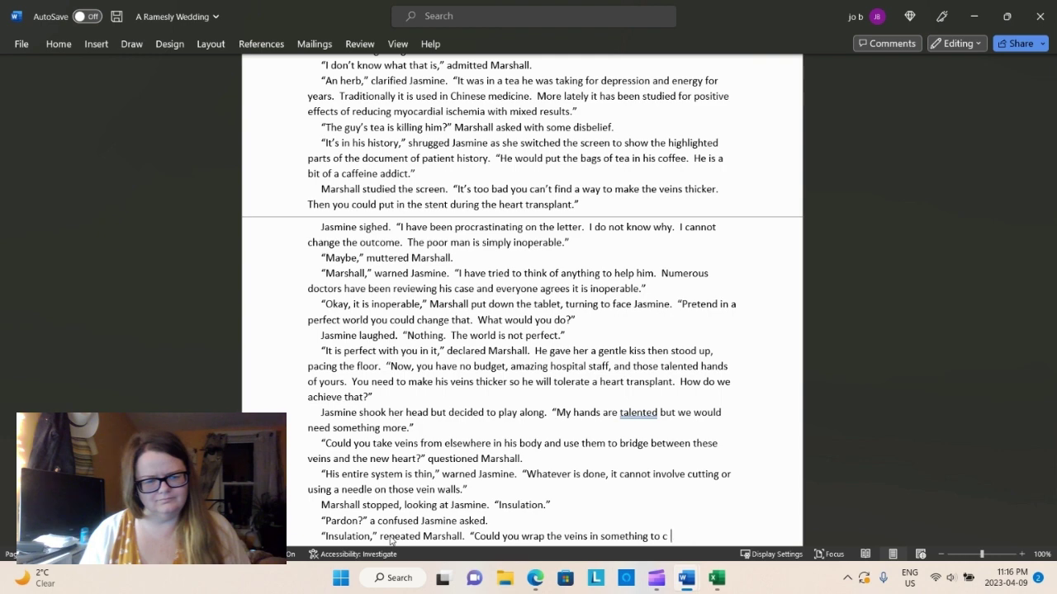
key("BackSpace")
key("BackSpace")
key("BackSpace")
key("BackSpace")
key("BackSpace")
type("?  Something")
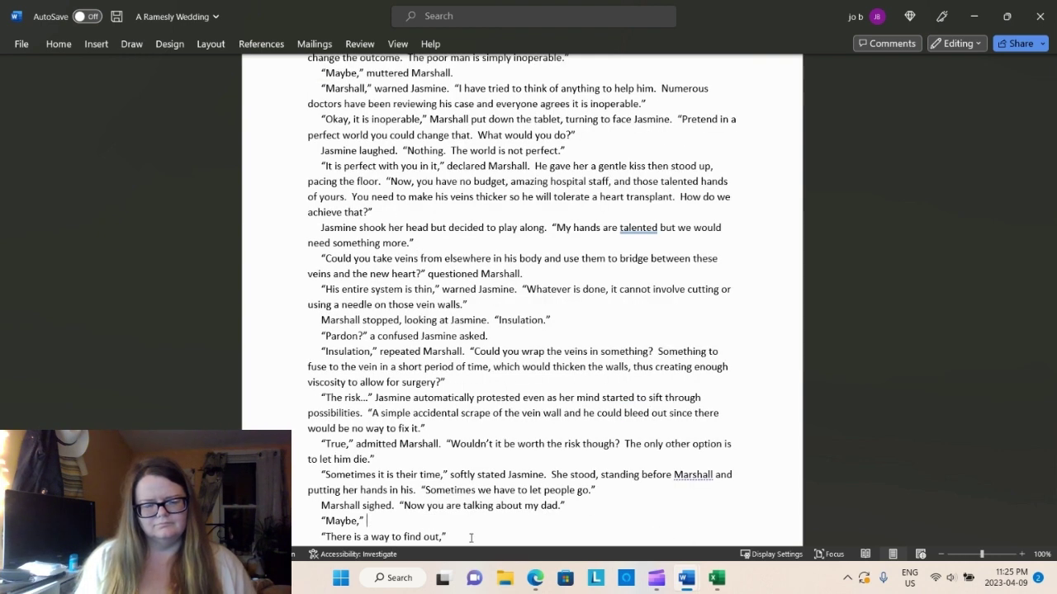
Have Jasmine ask if Marshall is too invested because he wishes he could have changed his father's outcome
type("ackno")
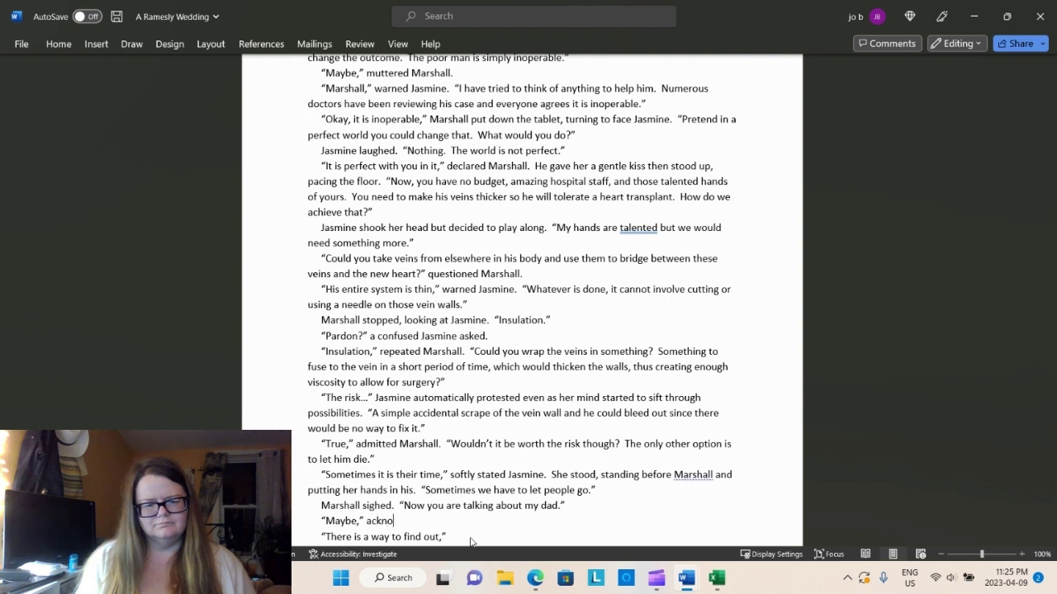
type("wledge")
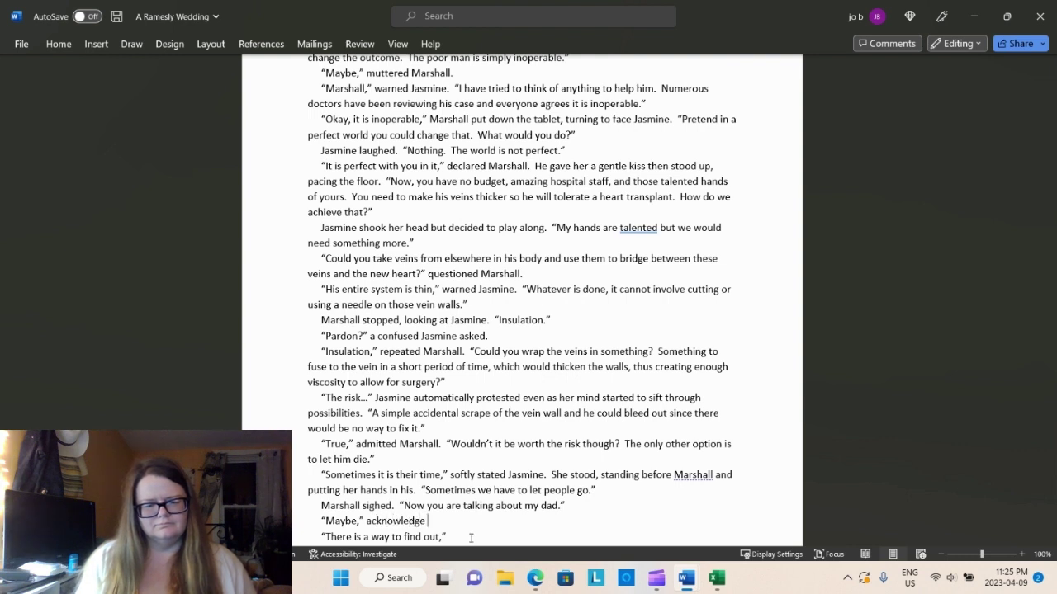
type(" Jasmine")
type(".  \"")
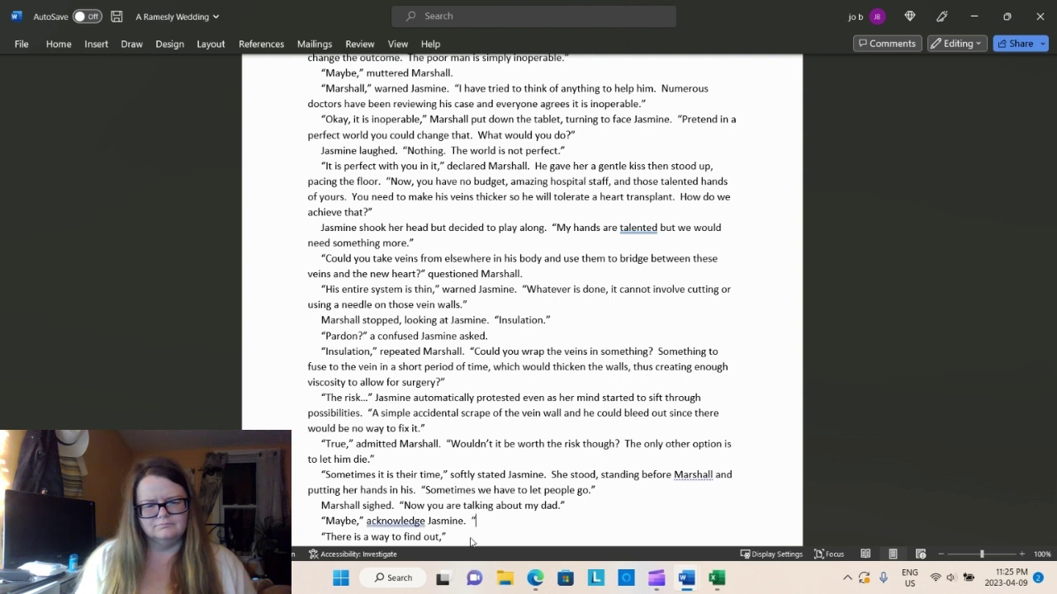
key("Left")
key("Left")
key("Left")
key("Left")
key("Left")
key("Left")
key("Left")
key("Left")
key("Left")
key("Left")
key("Left")
key("Left")
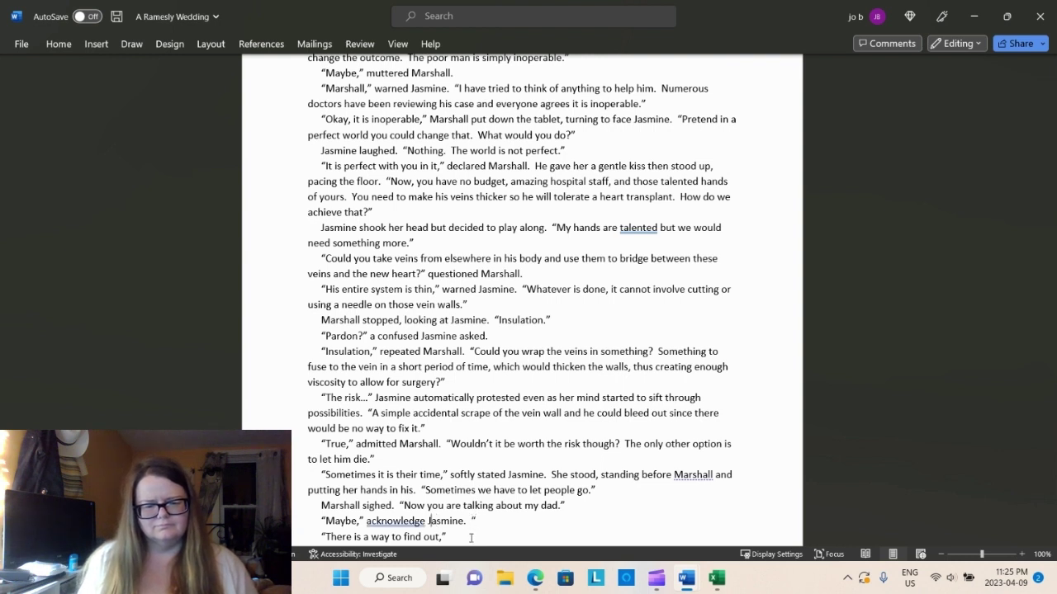
type("d")
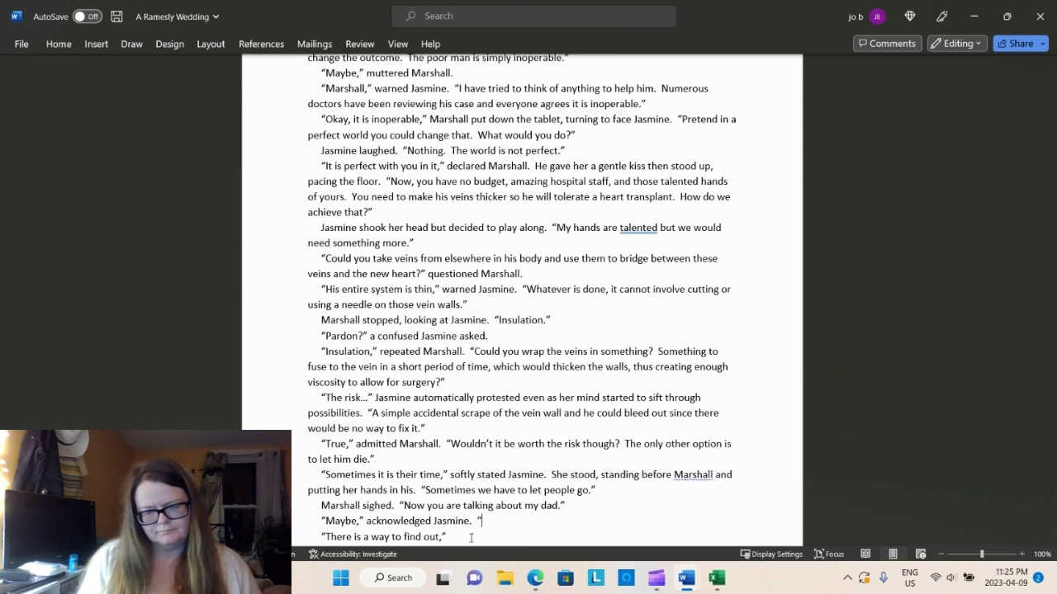
type("Are you sure you ")
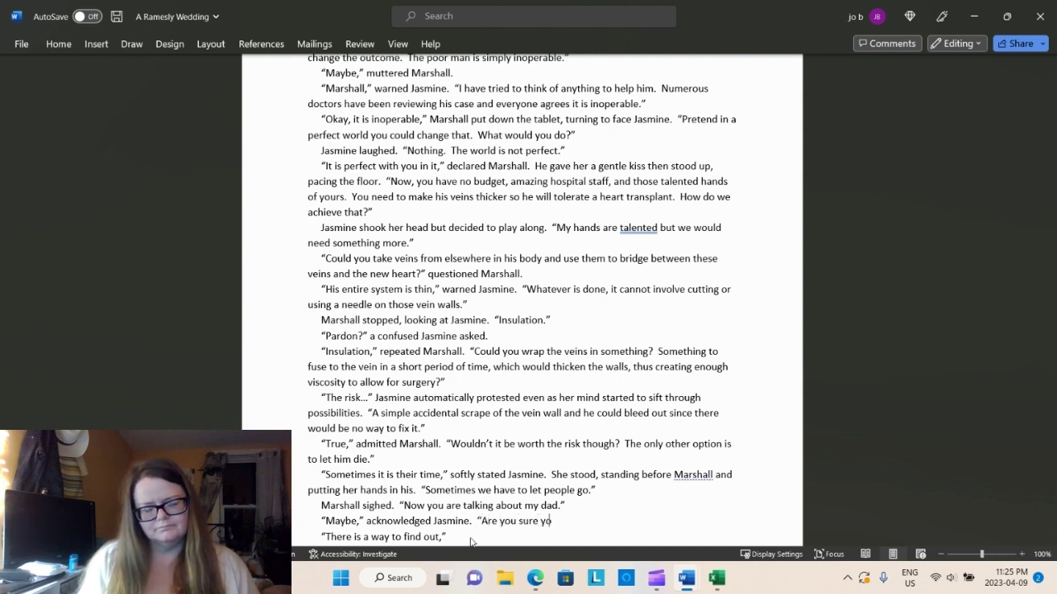
type("aren")
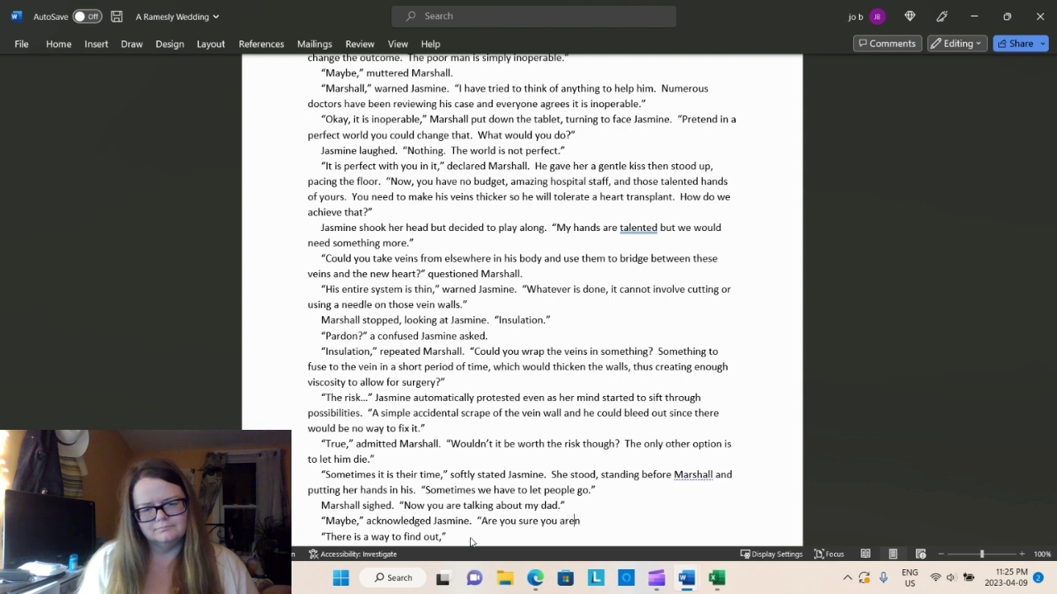
type("'t too invested in this")
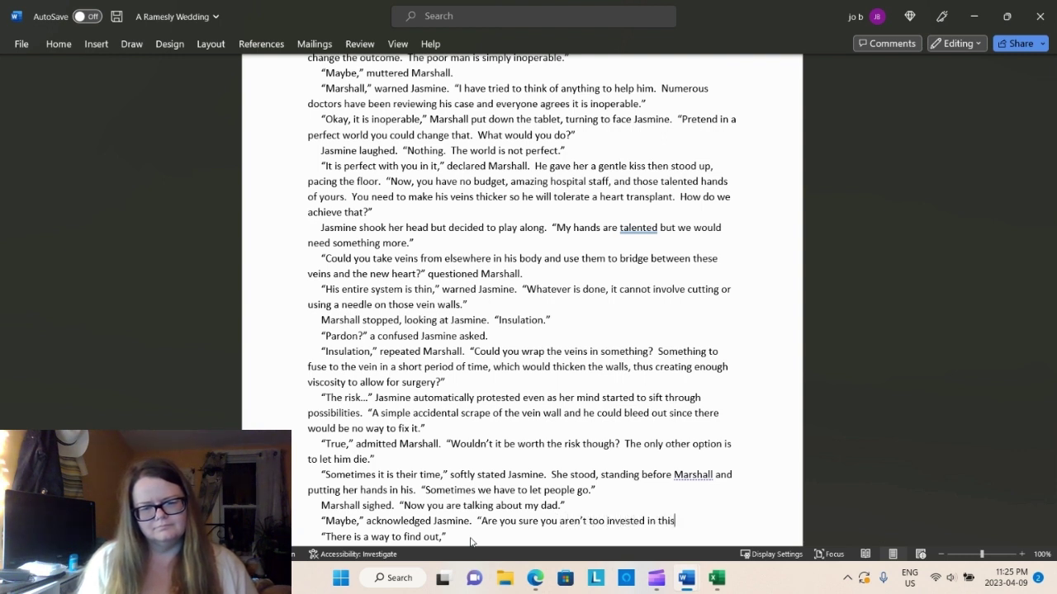
type(" case becauses")
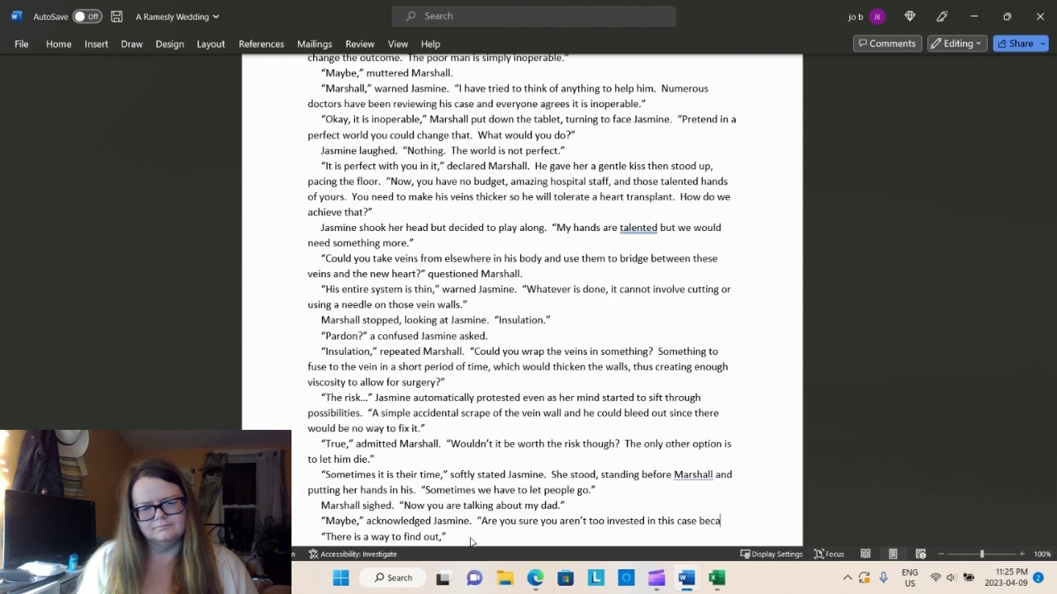
key("BackSpace")
key("BackSpace")
type("you")
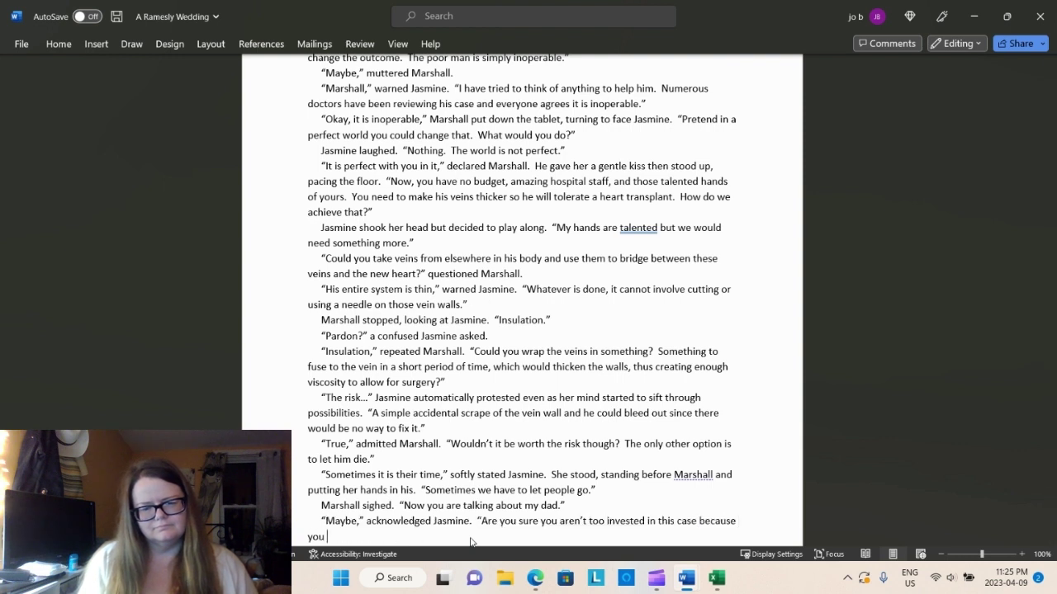
type(" would like to see")
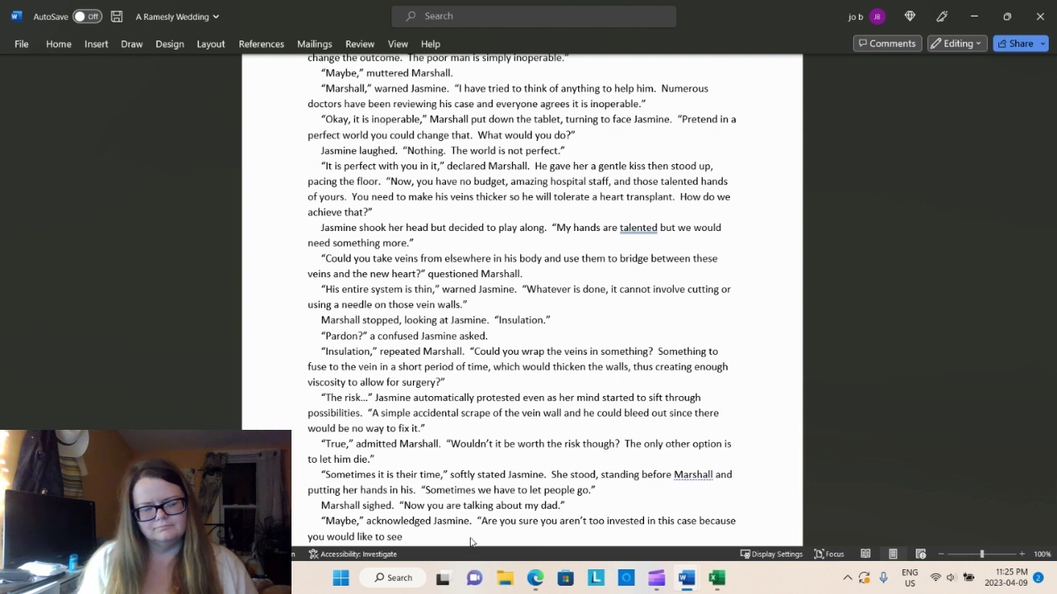
type(" s")
key("BackSpace")
key("BackSpace")
key("BackSpace")
key("BackSpace")
key("BackSpace")
key("BackSpace")
key("BackSpace")
key("BackSpace")
key("BackSpace")
key("BackSpace")
key("BackSpace")
key("BackSpace")
key("BackSpace")
key("BackSpace")
key("BackSpace")
key("BackSpace")
key("BackSpace")
key("BackSpace")
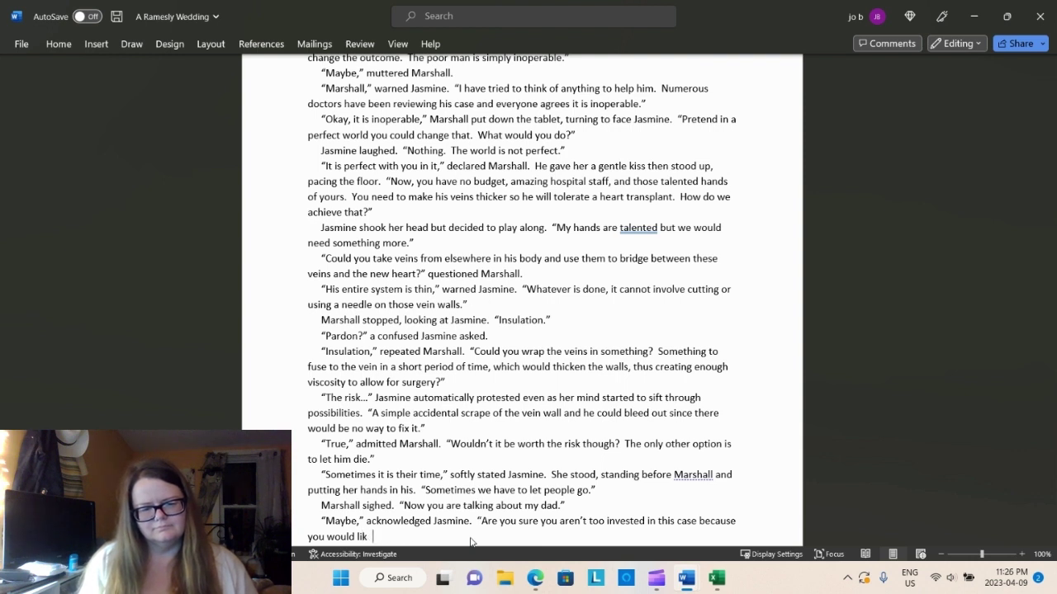
type("ish you co")
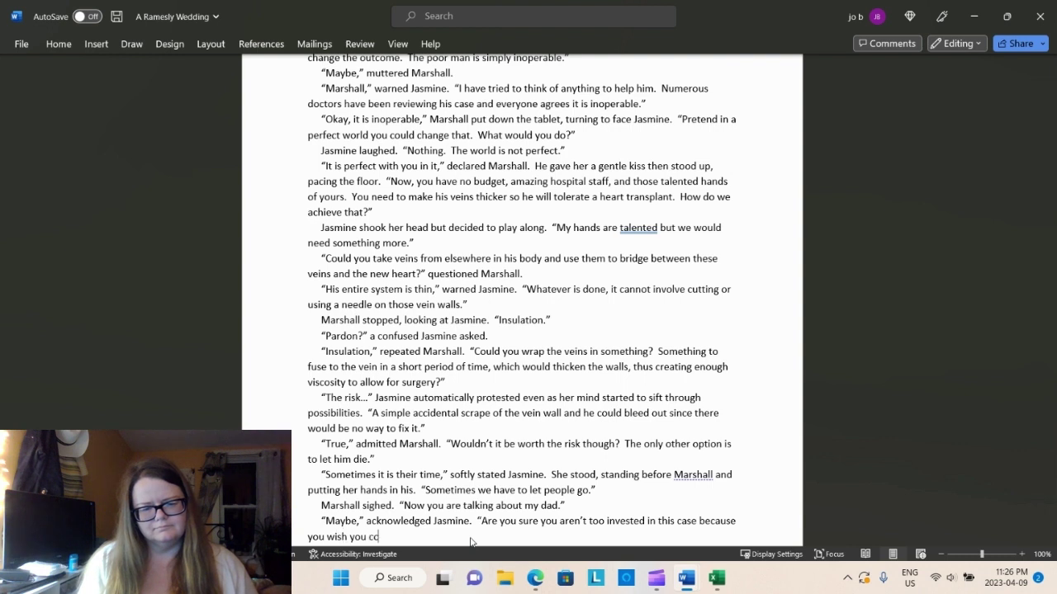
type("uld have changed ")
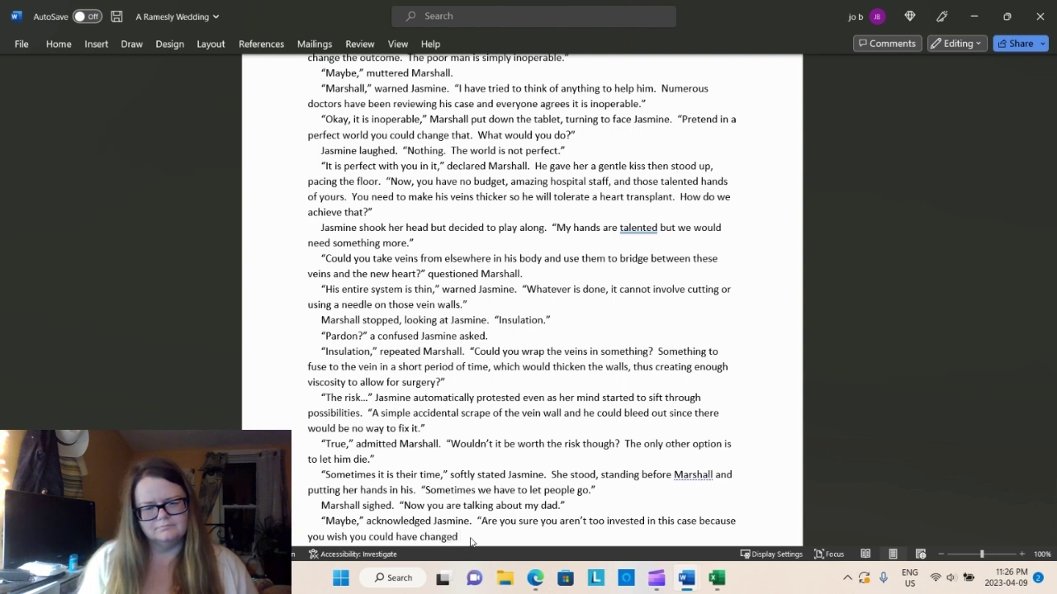
type("your father")
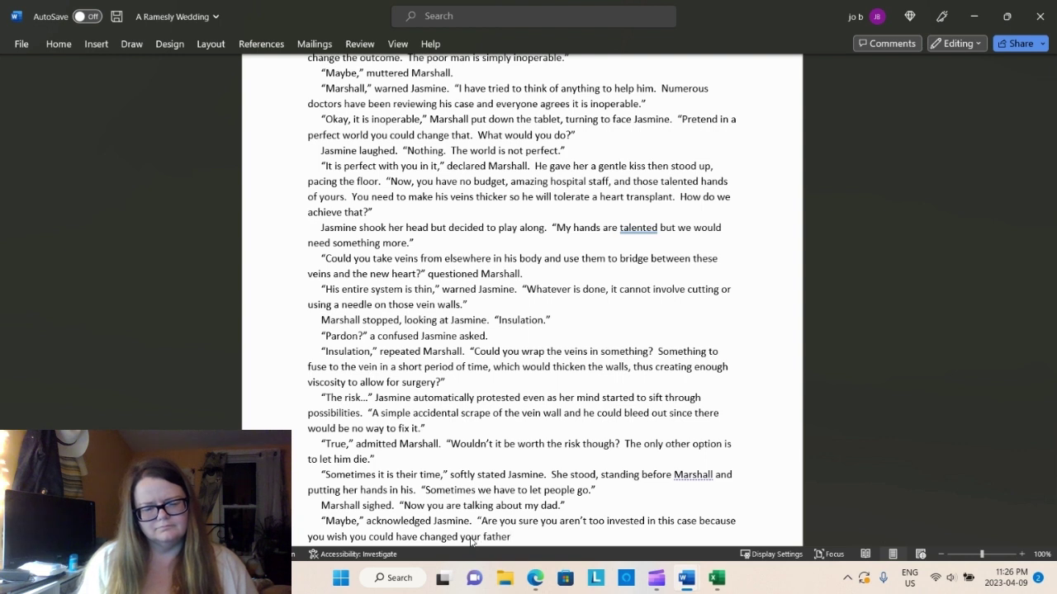
type("'s outcome.")
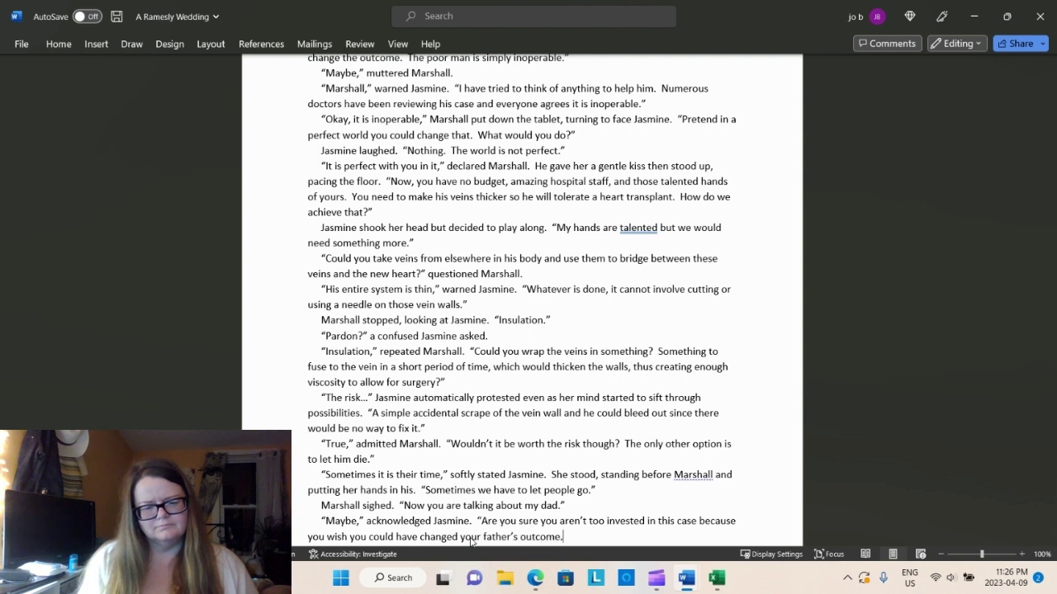
type("\"")
Replace the period after 'outcome' with '?' and add ', gaining enthusiasm' to Marshall's Insulation line
key("Return")
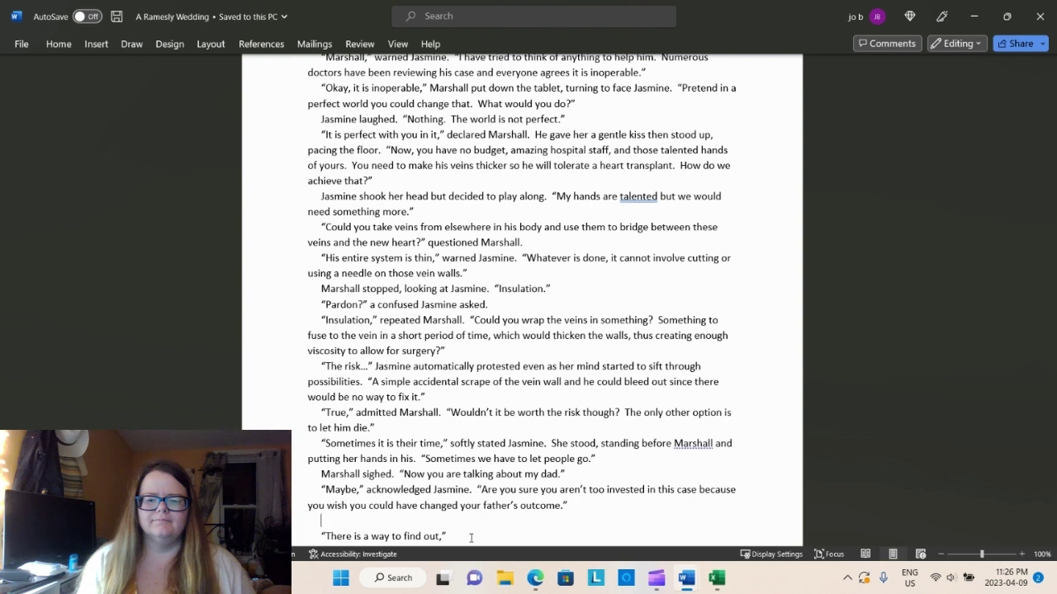
key("Up")
key("ctrl+Right")
key("ctrl+Right")
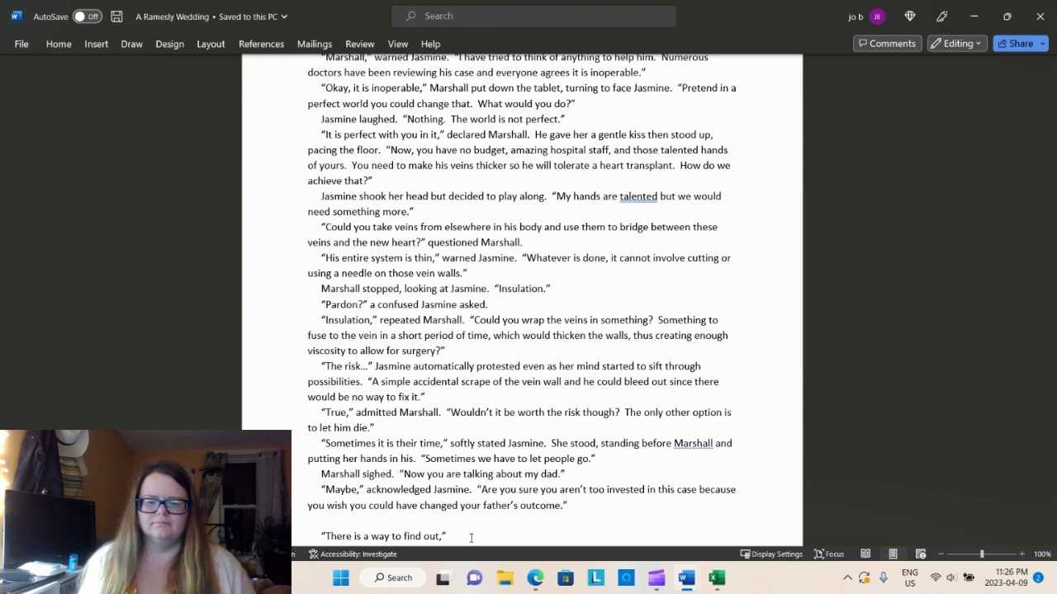
key("End")
key("Left")
key("BackSpace")
type("?")
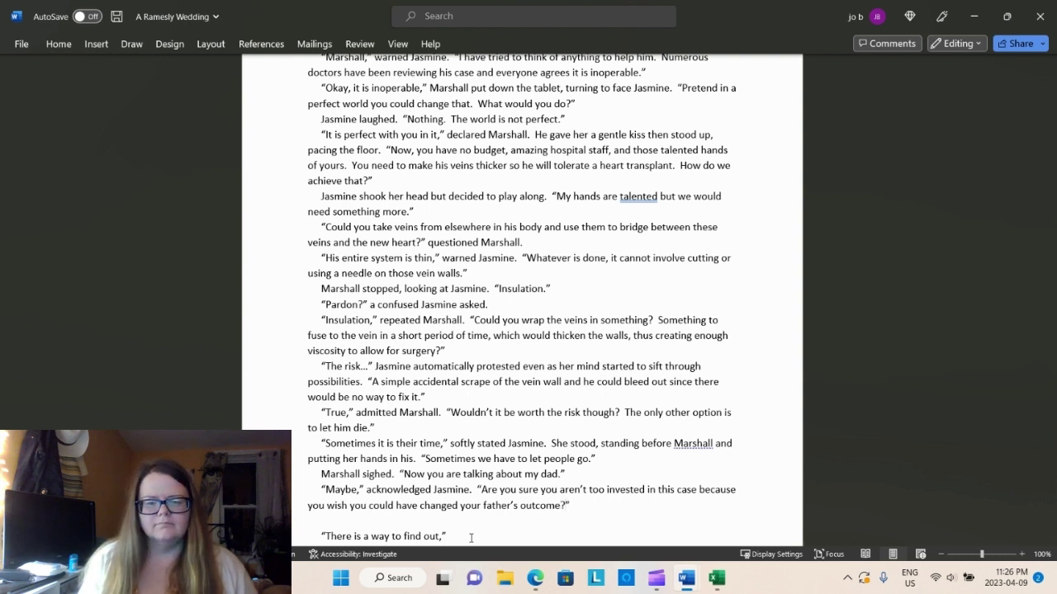
key("Up")
key("Up")
key("Up")
key("Up")
key("Up")
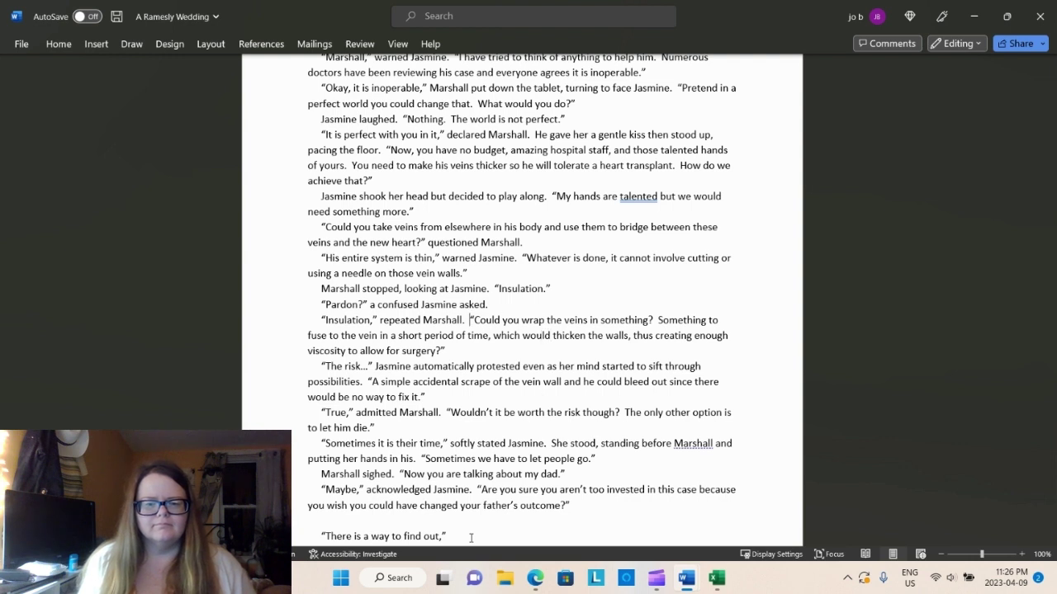
type(", gaining e")
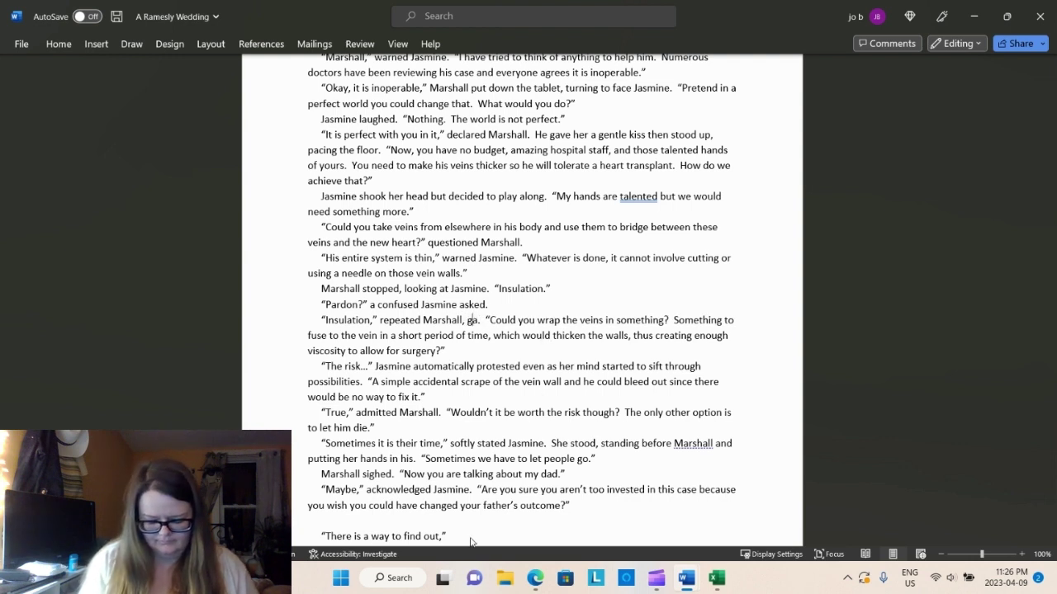
type("nthusiasm")
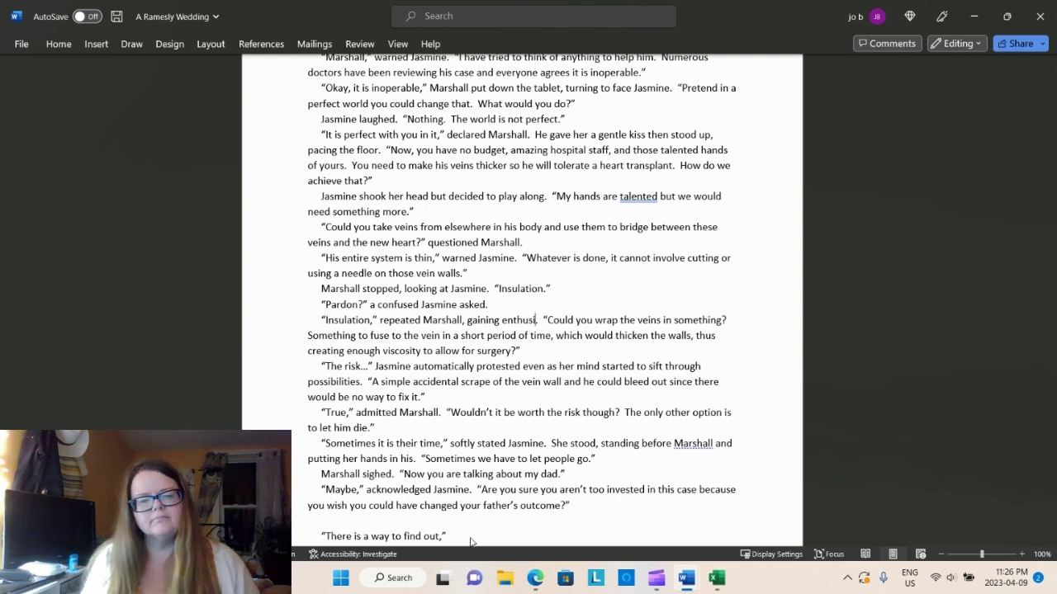